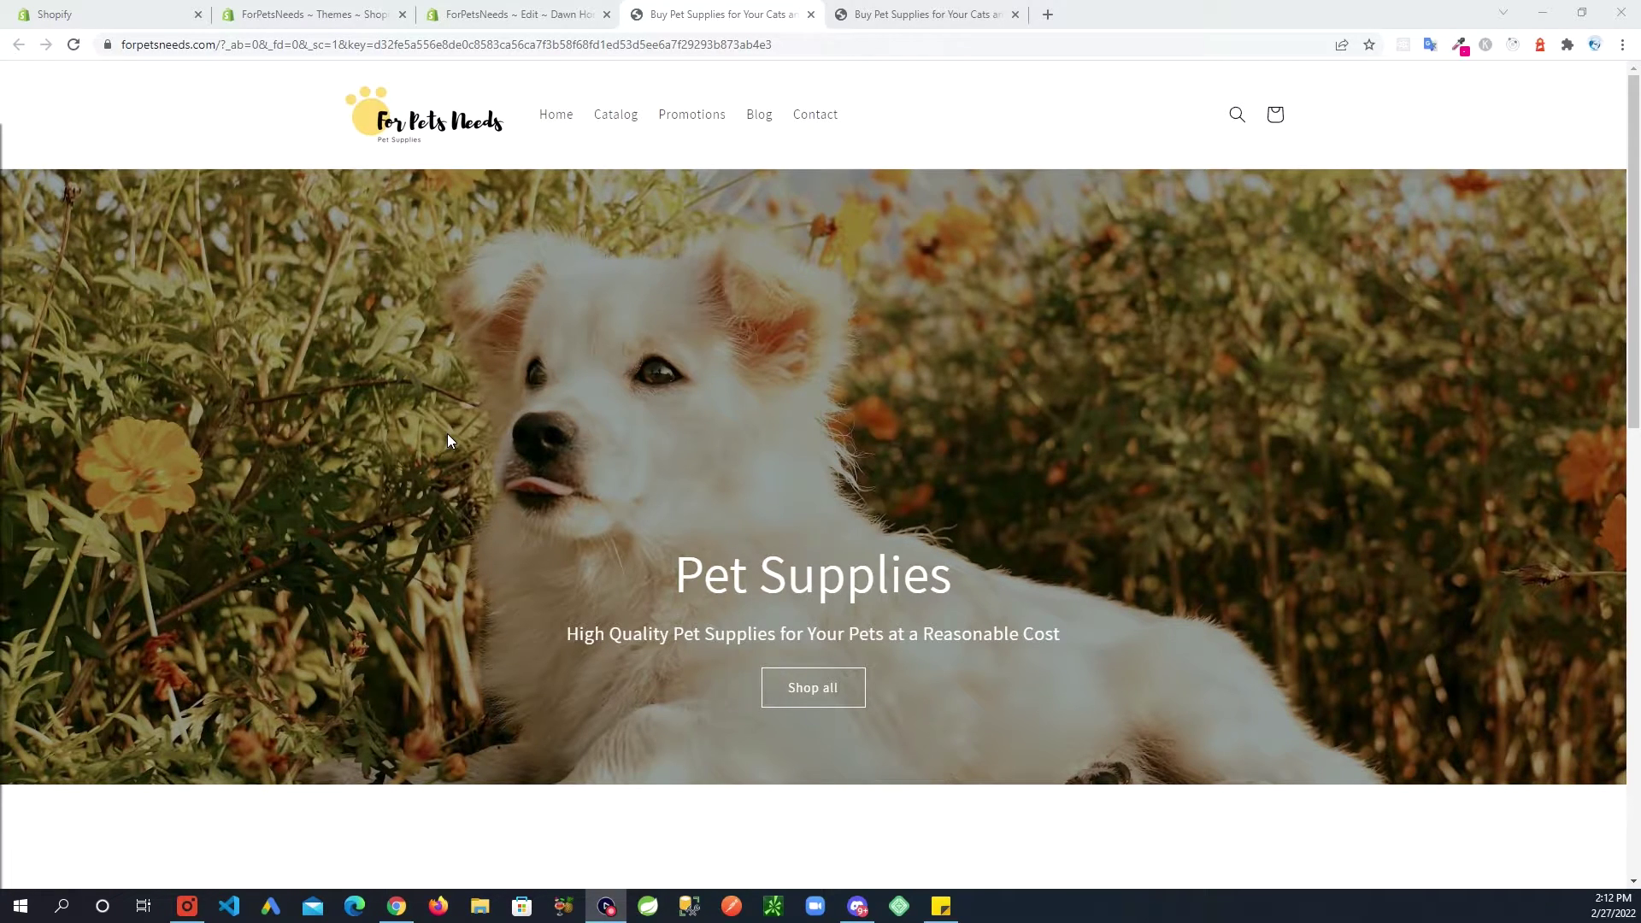
Step: Scroll the old theme's spaniel banner preview up and down to observe how the hero scrolls
{"action": "left_click", "coordinate": [859, 15]}
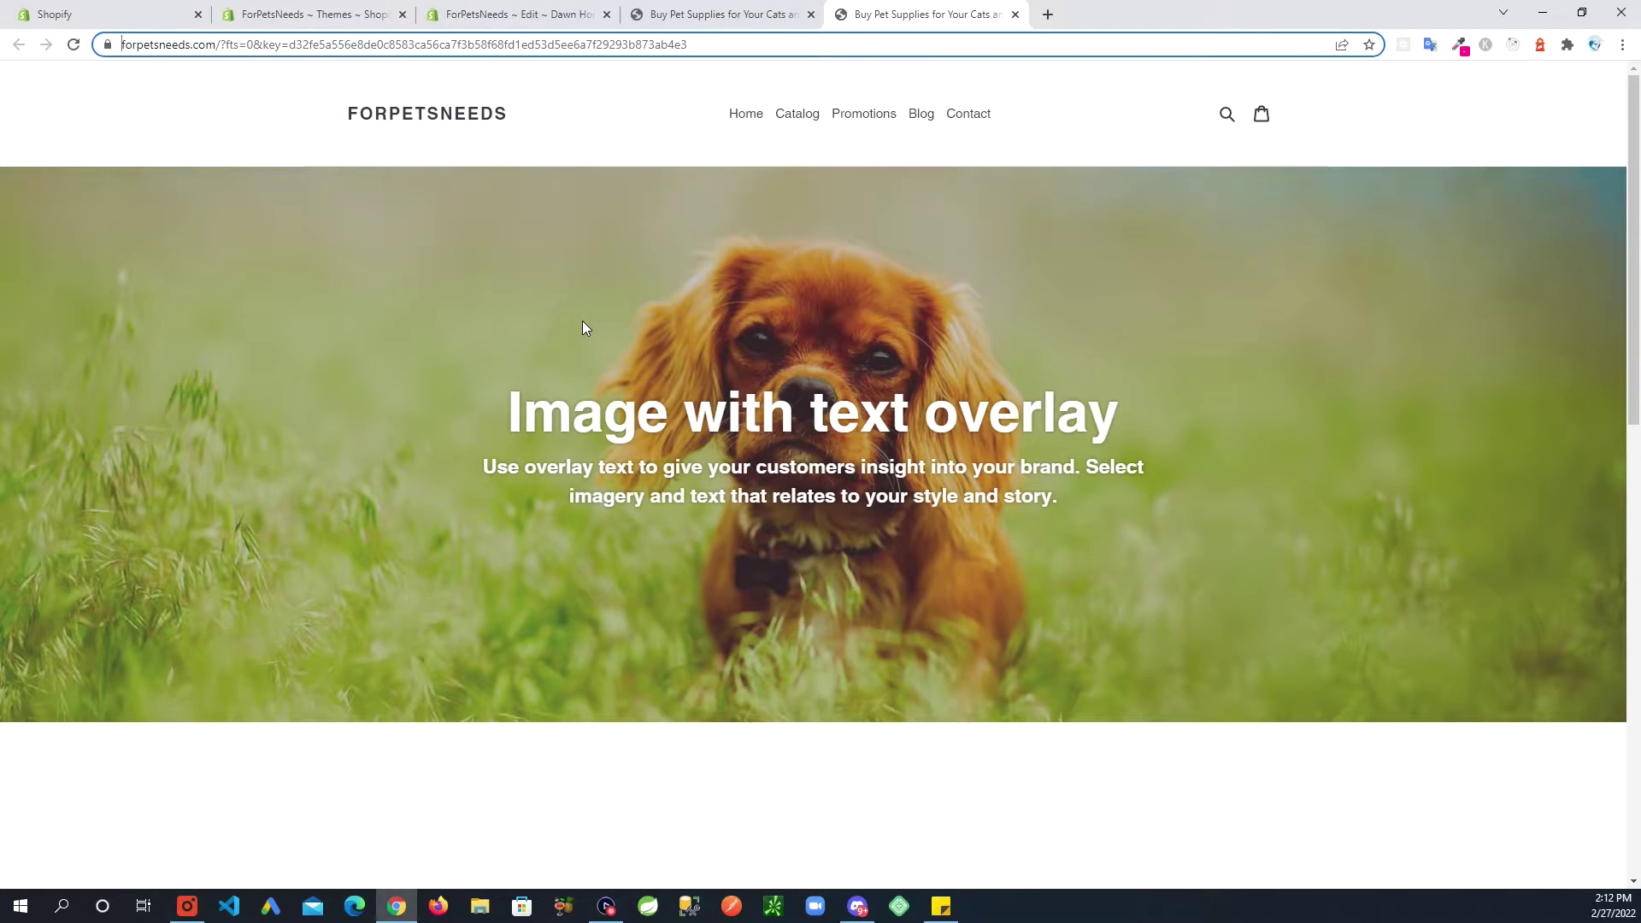
{"action": "scroll", "coordinate": [581, 321], "scroll_direction": "down", "scroll_amount": 2}
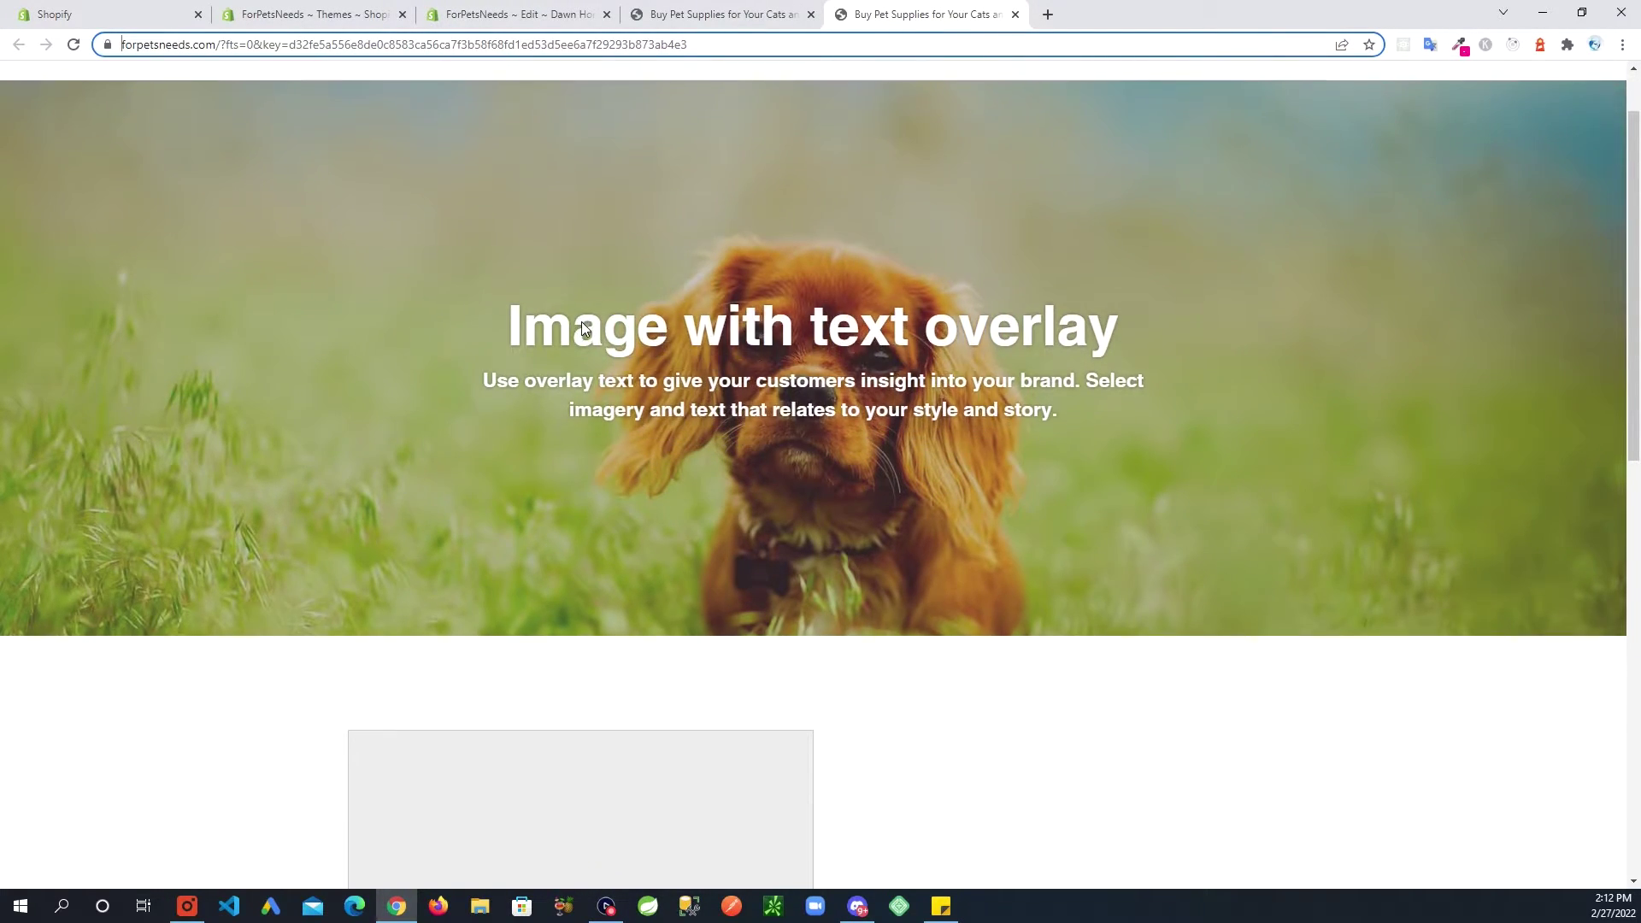
{"action": "scroll", "coordinate": [581, 322], "scroll_direction": "down", "scroll_amount": 2}
{"action": "scroll", "coordinate": [581, 321], "scroll_direction": "up", "scroll_amount": 3}
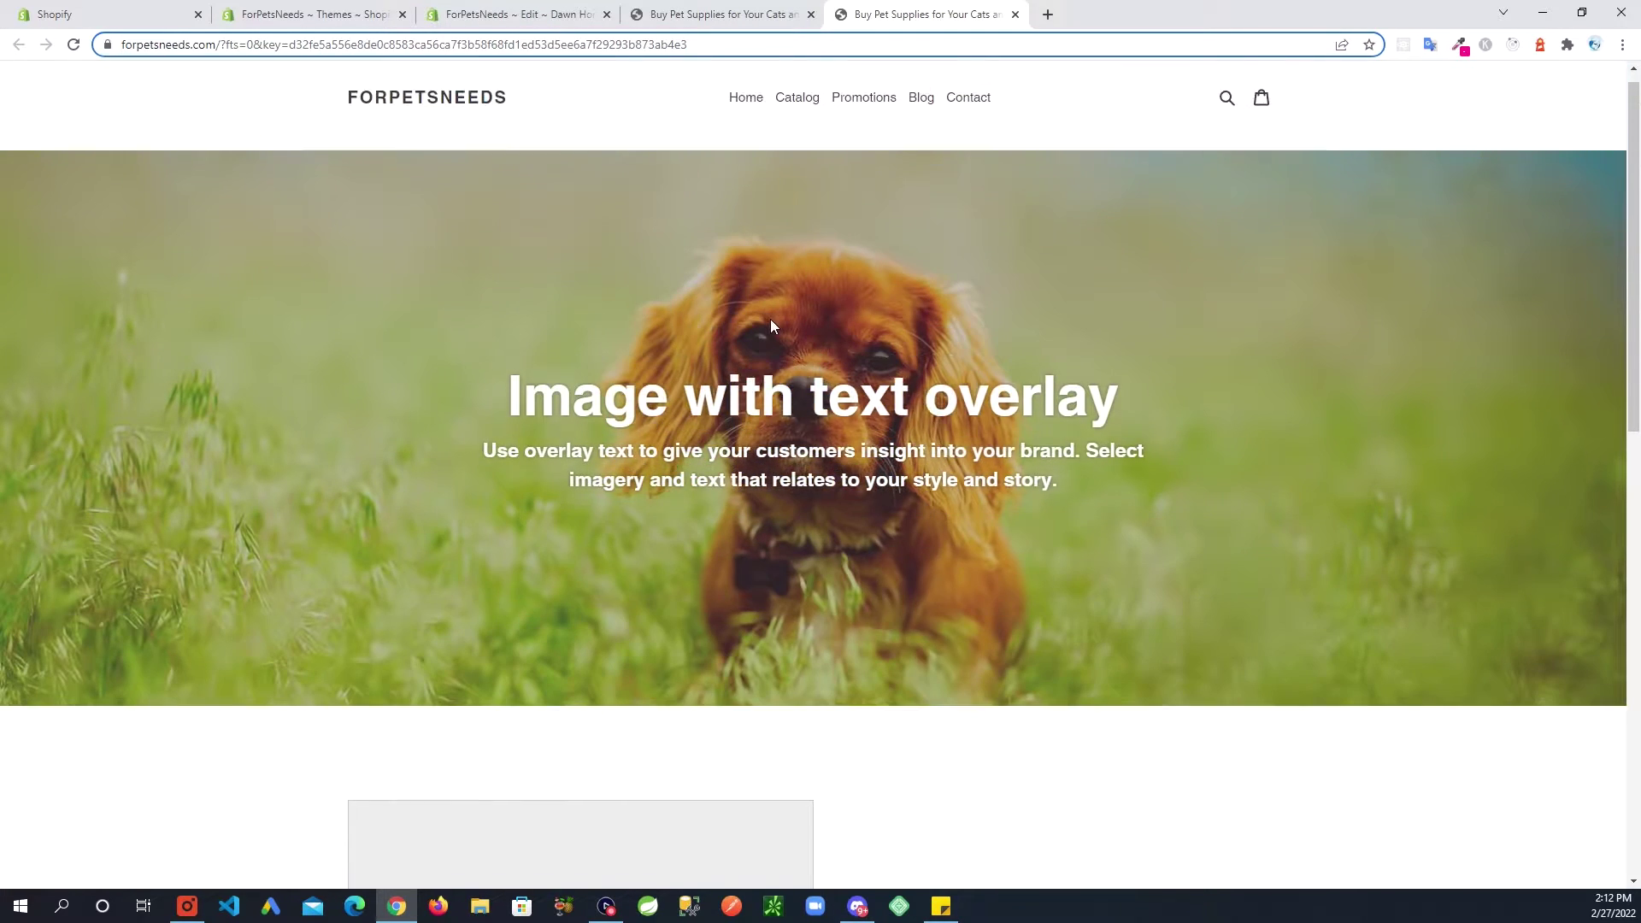
{"action": "scroll", "coordinate": [756, 338], "scroll_direction": "down", "scroll_amount": 3}
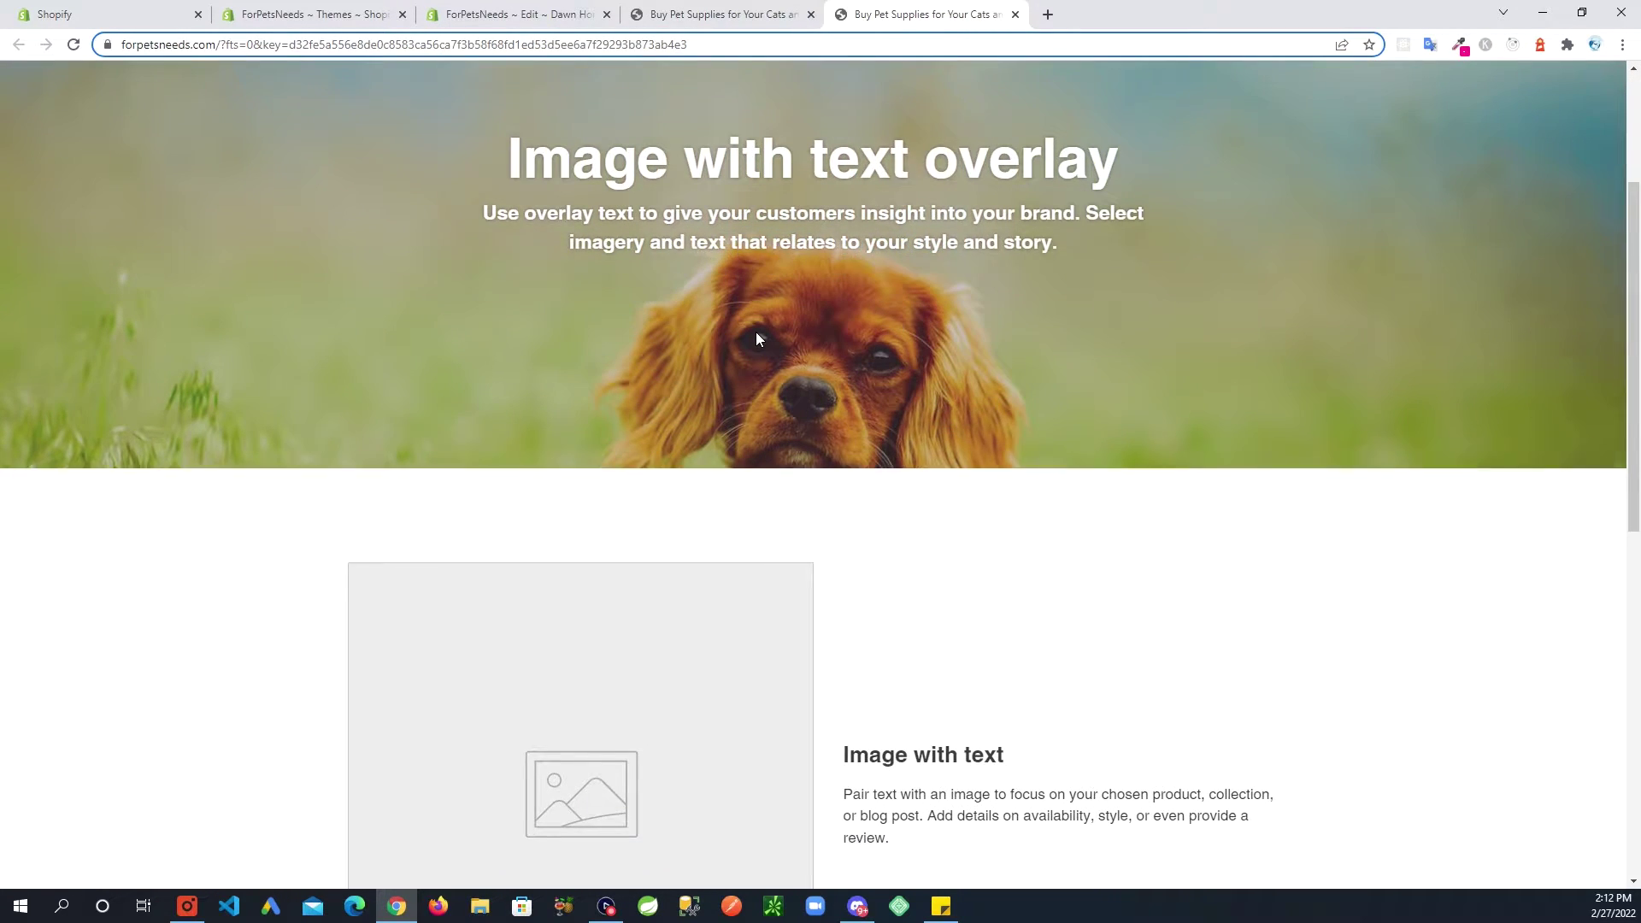
{"action": "scroll", "coordinate": [755, 338], "scroll_direction": "down", "scroll_amount": 2}
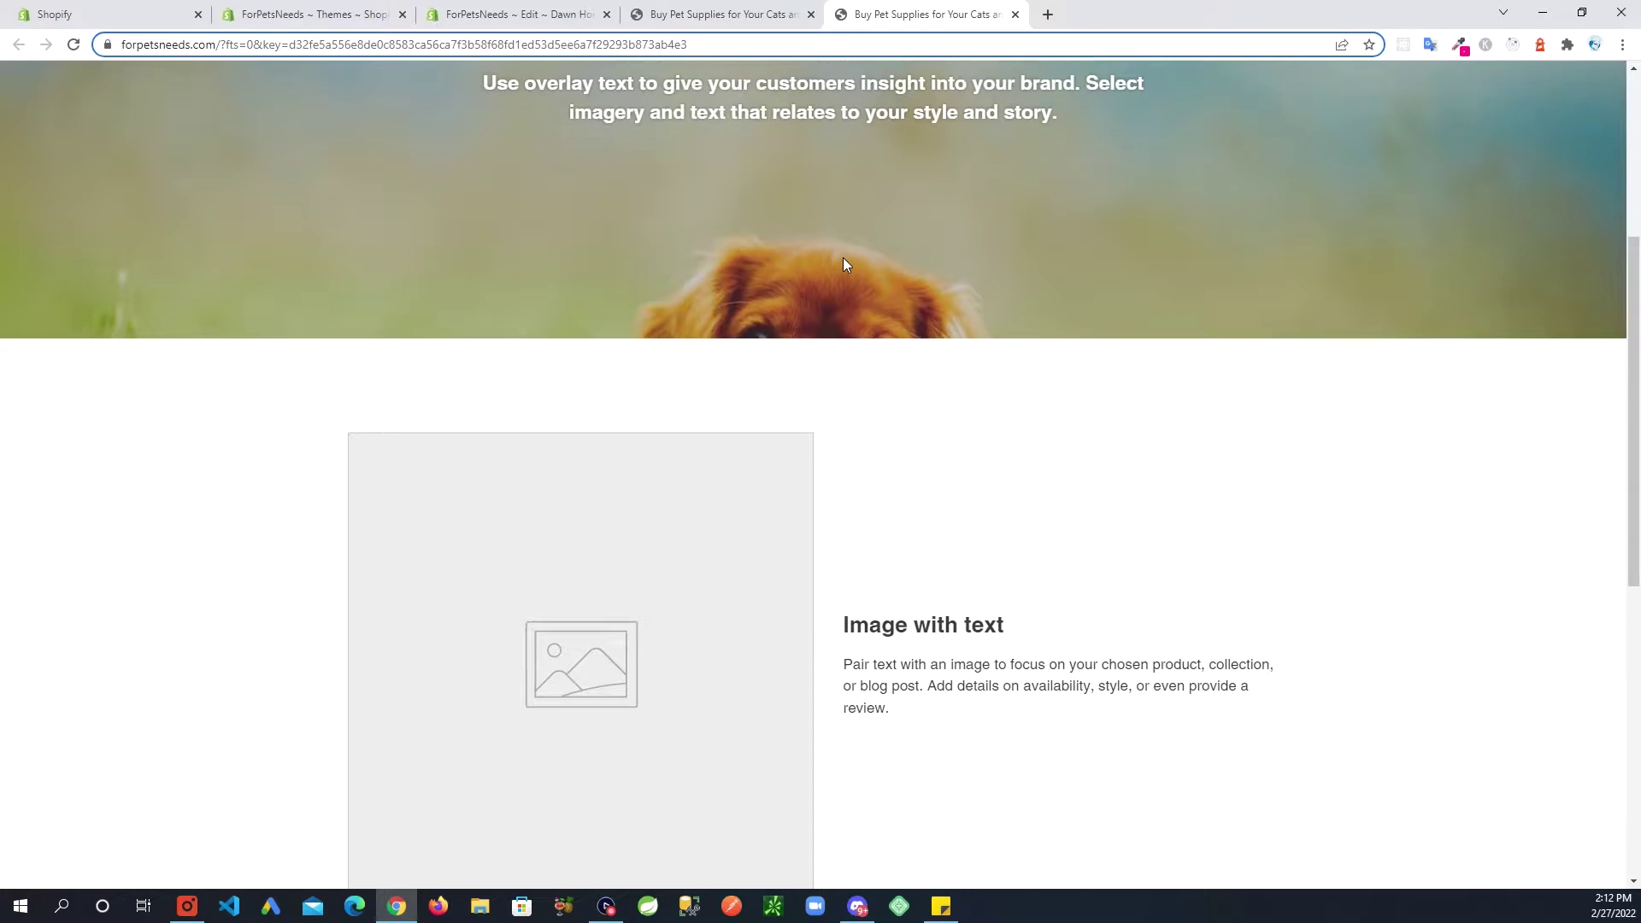
{"action": "scroll", "coordinate": [843, 265], "scroll_direction": "down", "scroll_amount": 3}
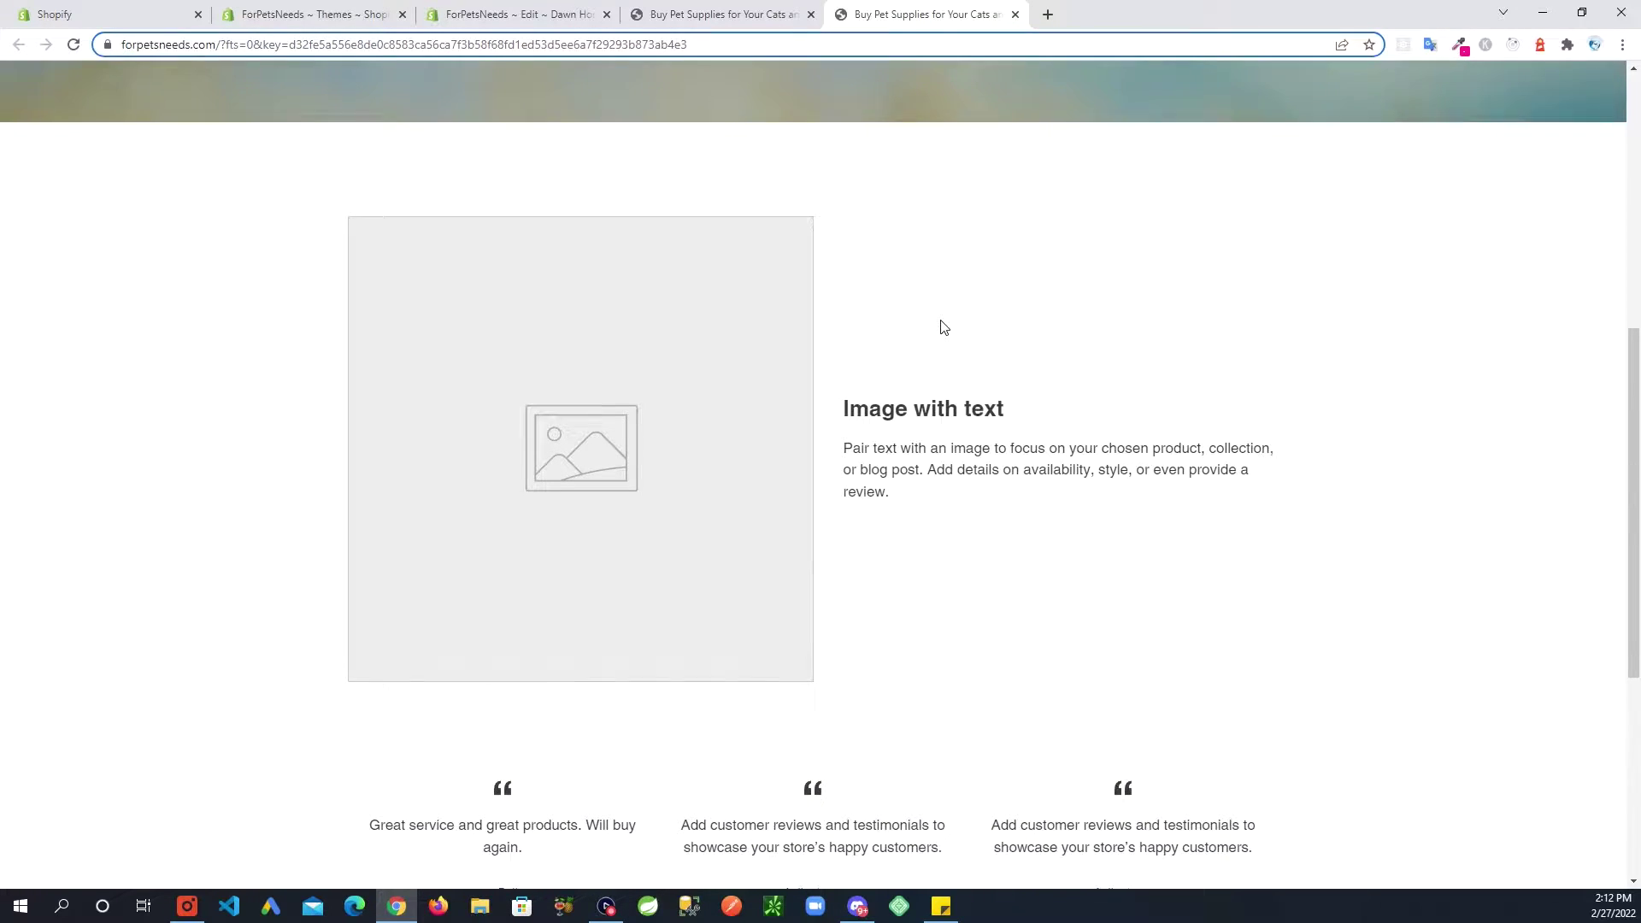
{"action": "scroll", "coordinate": [943, 327], "scroll_direction": "down", "scroll_amount": 2}
{"action": "scroll", "coordinate": [943, 328], "scroll_direction": "up", "scroll_amount": 2}
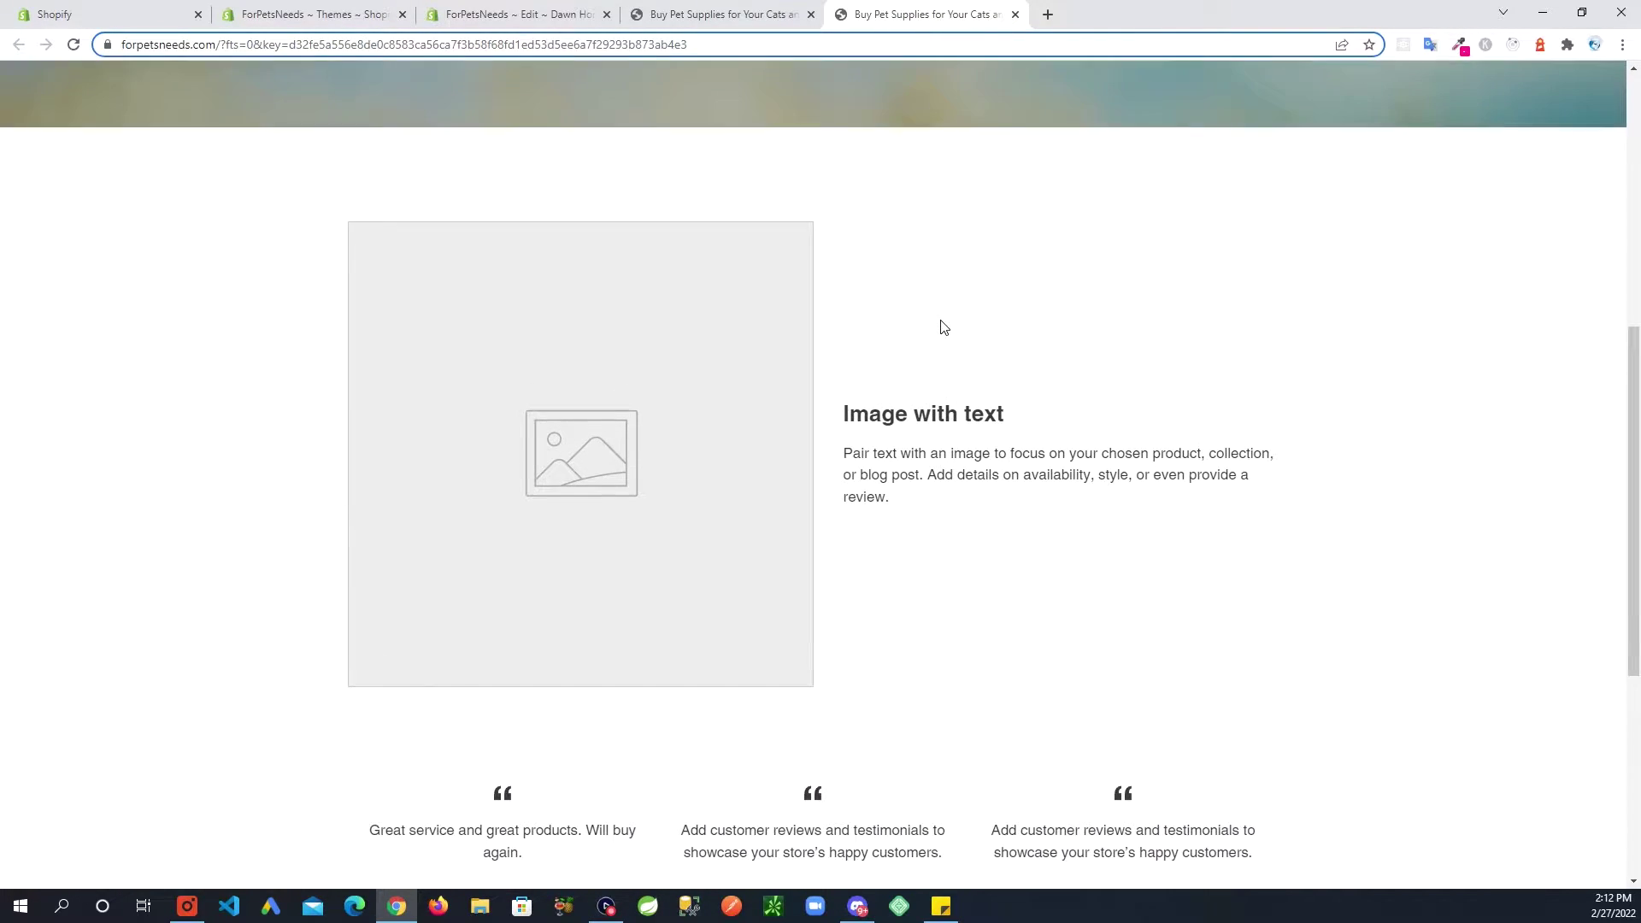
{"action": "scroll", "coordinate": [944, 327], "scroll_direction": "up", "scroll_amount": 1}
{"action": "scroll", "coordinate": [944, 327], "scroll_direction": "down", "scroll_amount": 3}
{"action": "scroll", "coordinate": [943, 327], "scroll_direction": "up", "scroll_amount": 6}
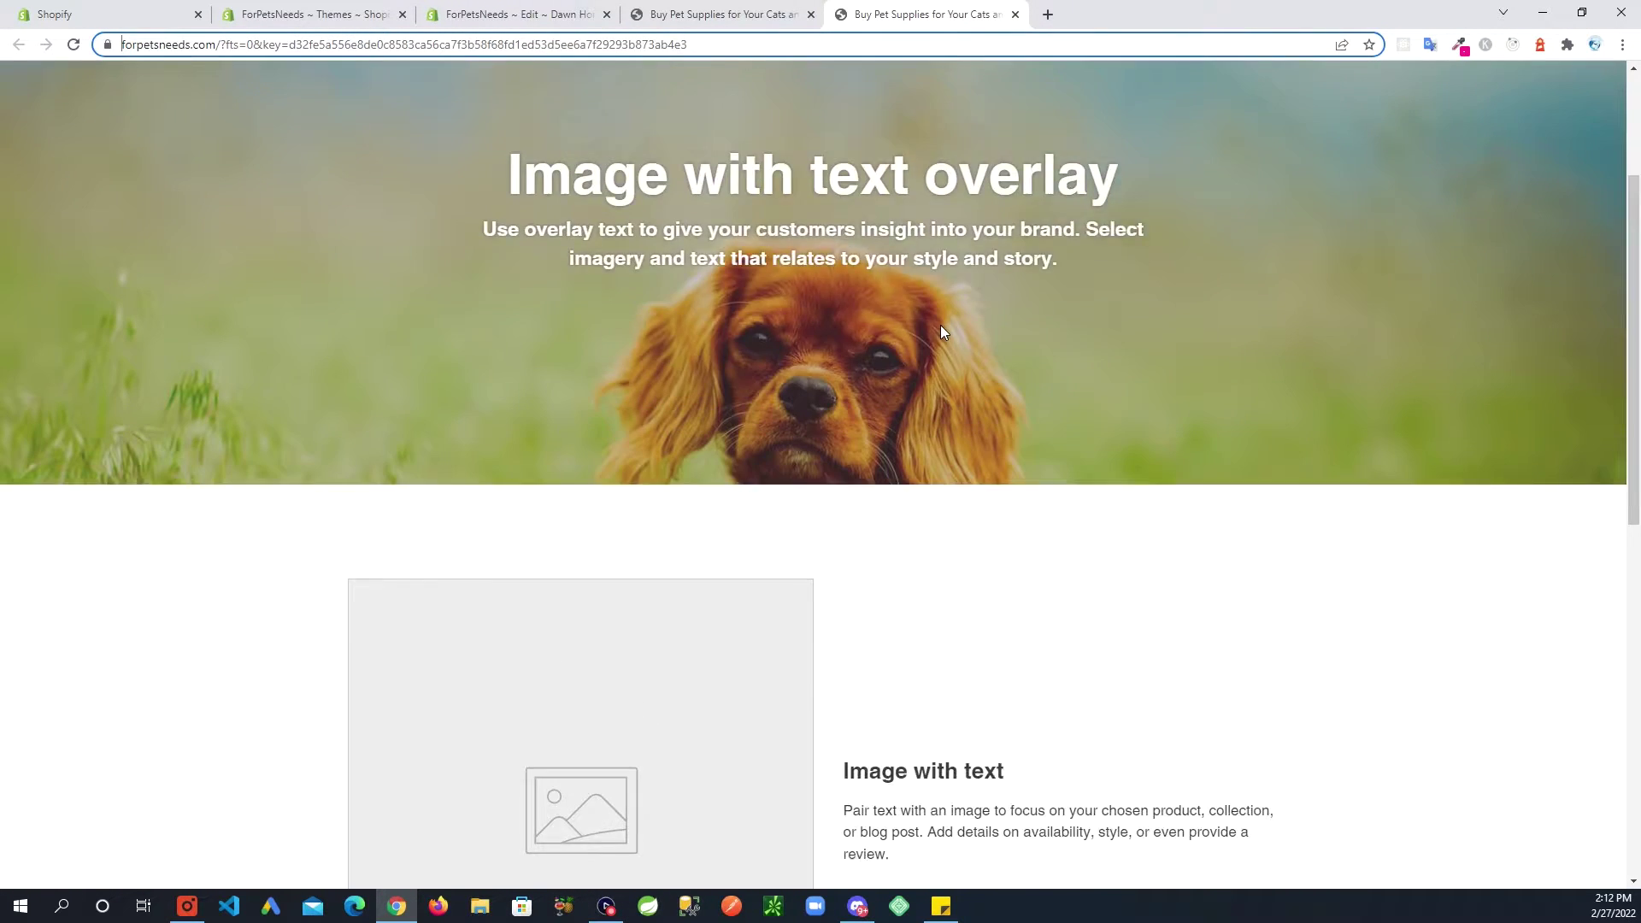
{"action": "scroll", "coordinate": [940, 331], "scroll_direction": "up", "scroll_amount": 3}
Step: Scroll over the Dawn preview's white-dog Pet Supplies banner to test whether its background stays fixed
{"action": "left_click", "coordinate": [731, 17]}
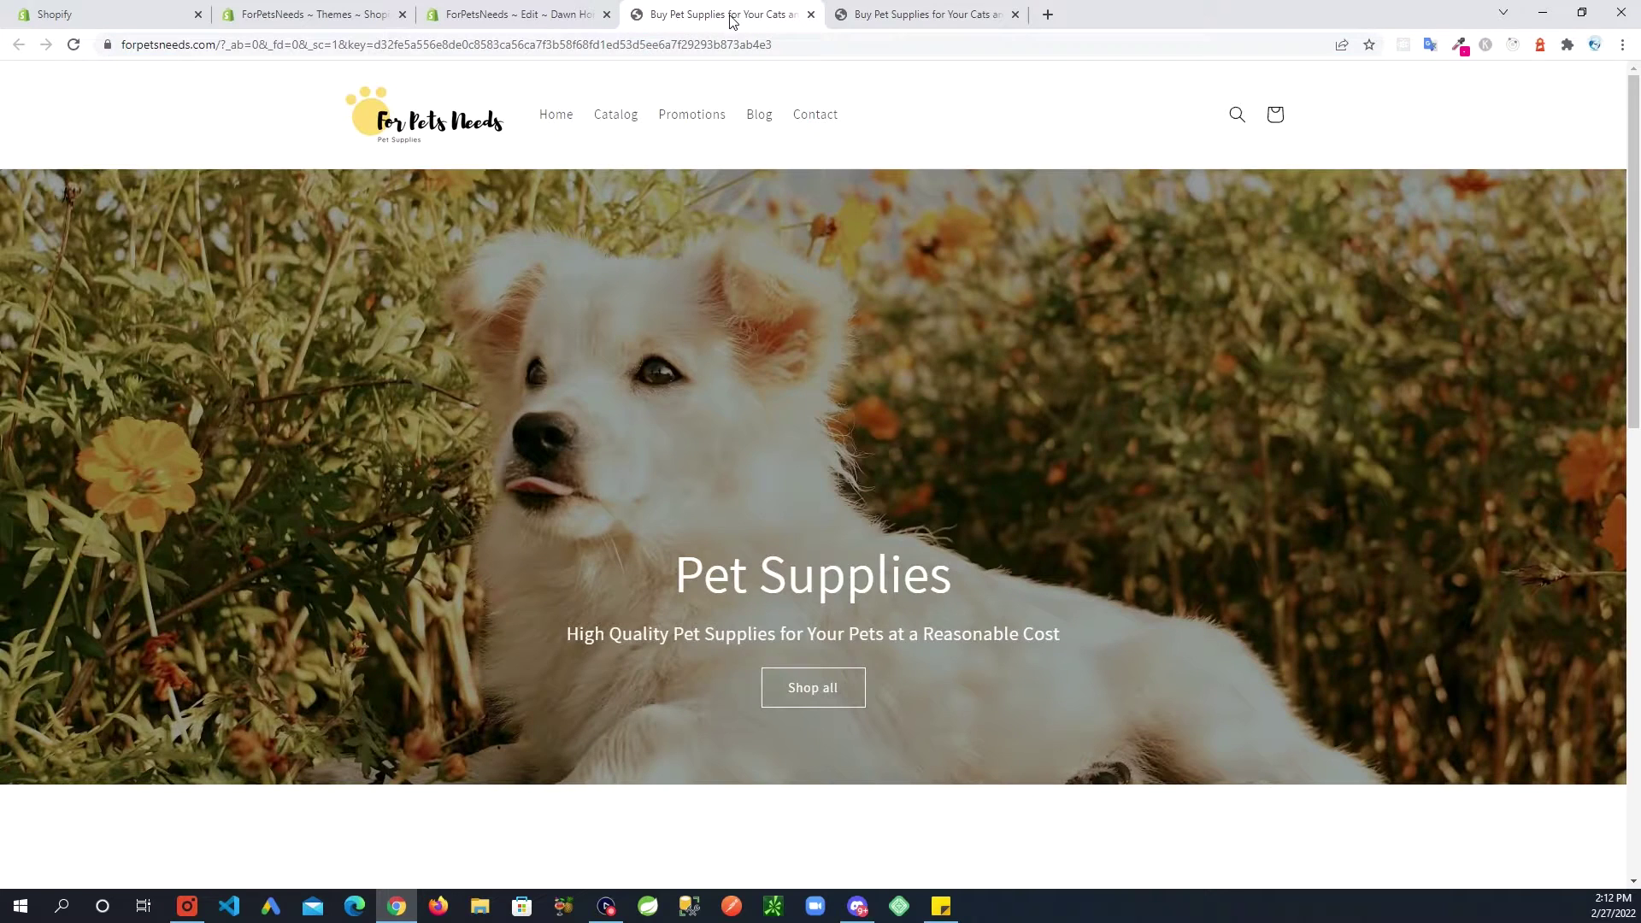
{"action": "scroll", "coordinate": [997, 487], "scroll_direction": "down", "scroll_amount": 3}
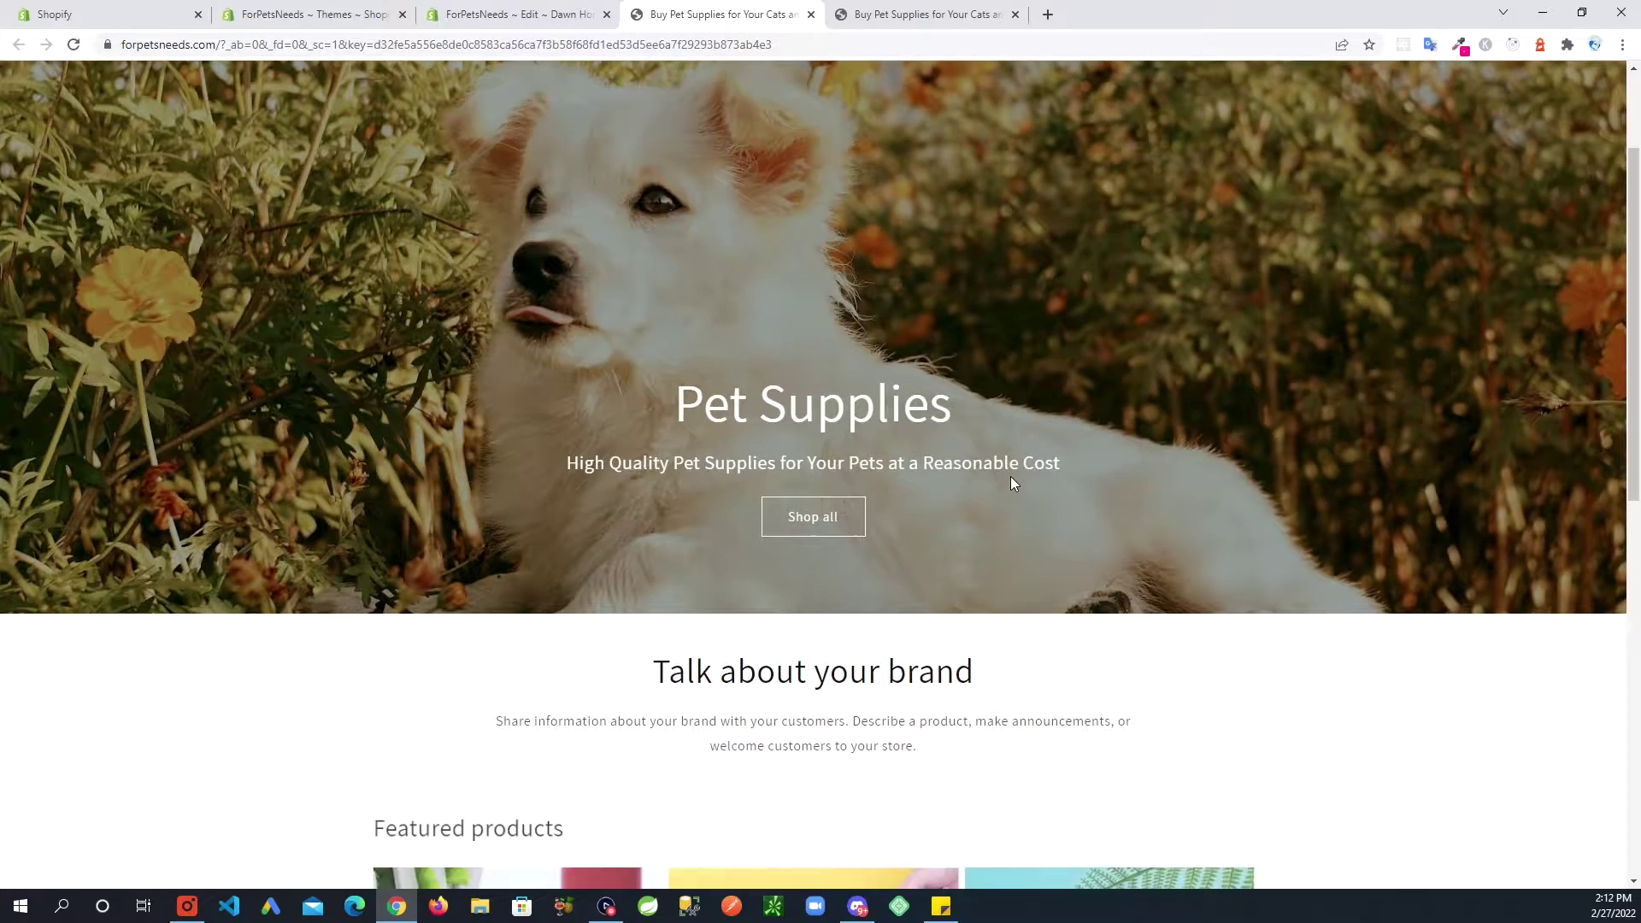
{"action": "scroll", "coordinate": [1010, 483], "scroll_direction": "down", "scroll_amount": 2}
{"action": "scroll", "coordinate": [1010, 483], "scroll_direction": "up", "scroll_amount": 4}
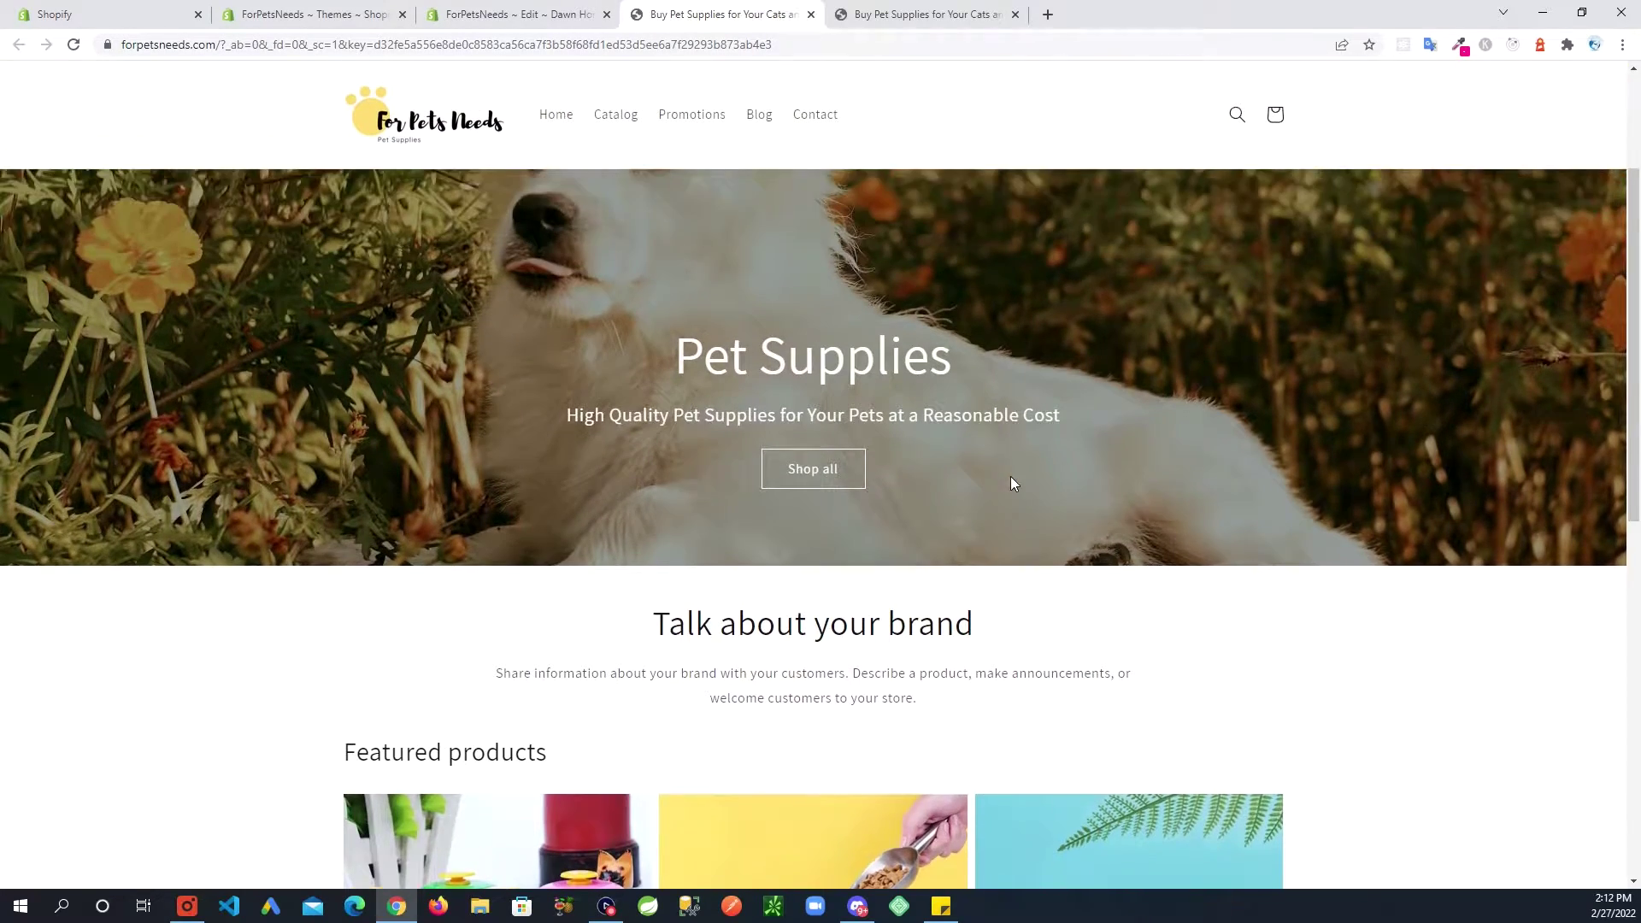
{"action": "scroll", "coordinate": [1011, 483], "scroll_direction": "down", "scroll_amount": 2}
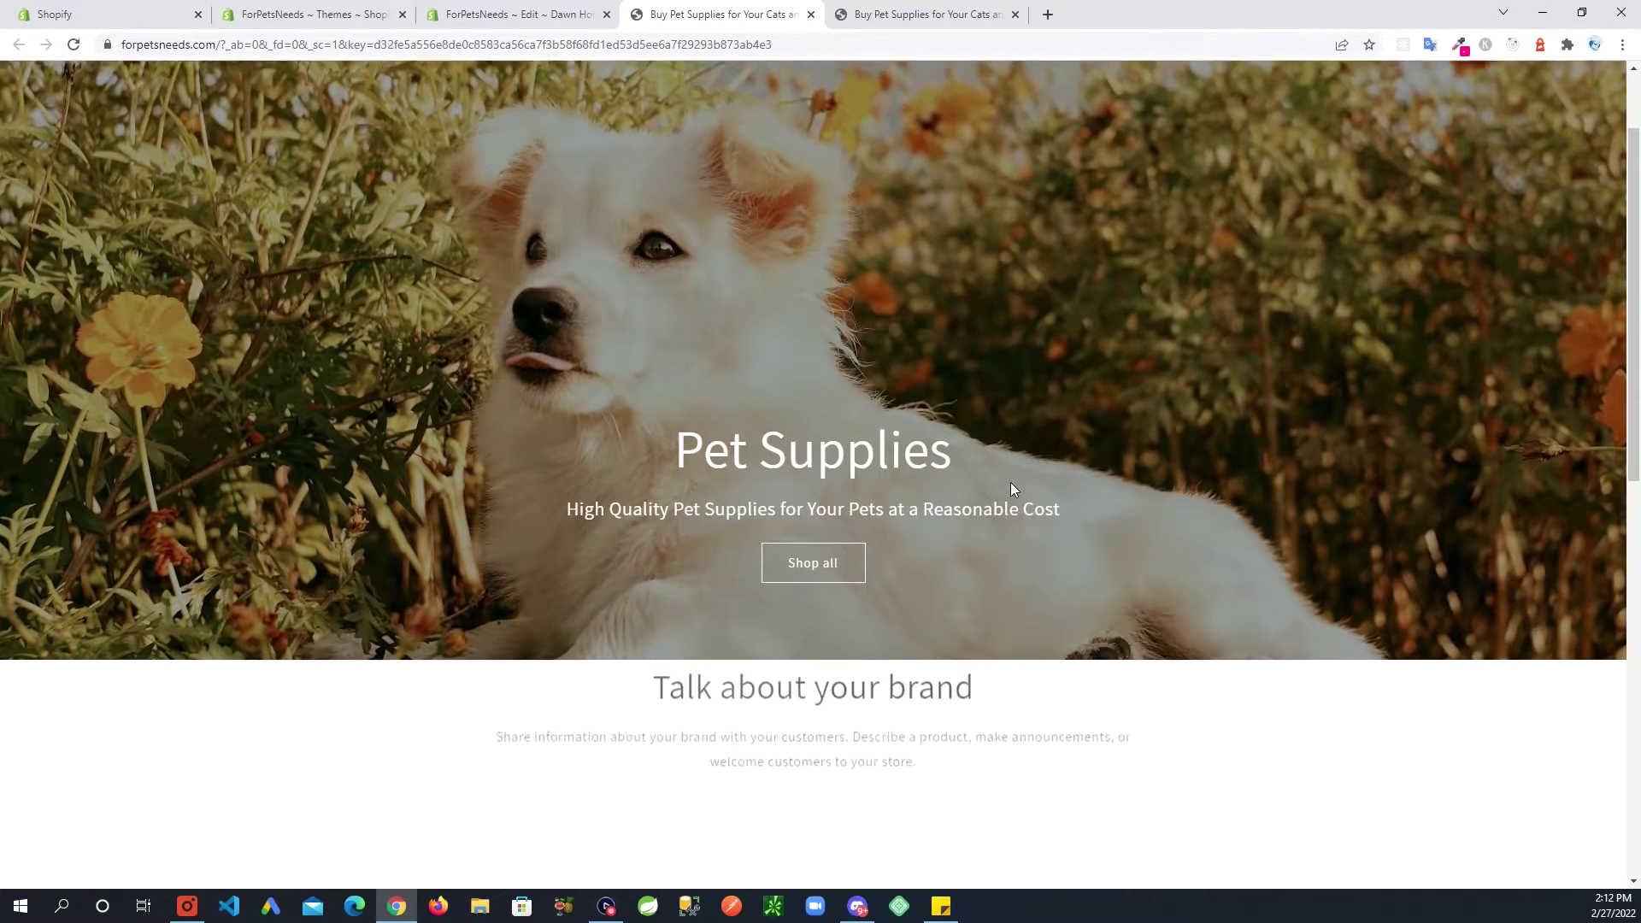
{"action": "scroll", "coordinate": [1012, 484], "scroll_direction": "down", "scroll_amount": 4}
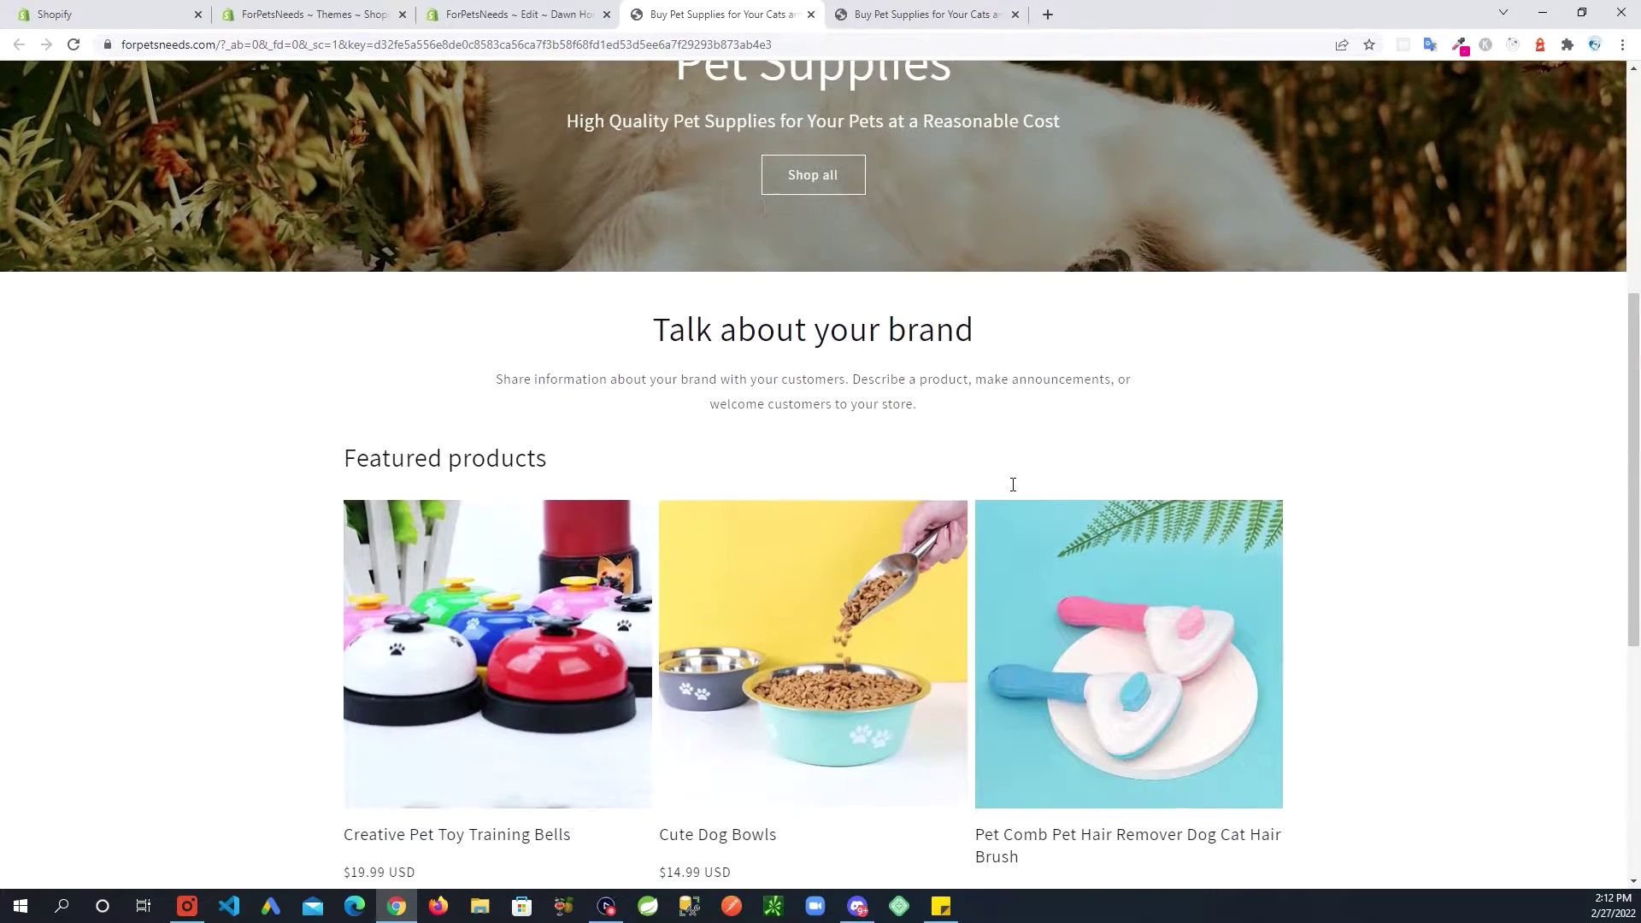
{"action": "scroll", "coordinate": [1012, 484], "scroll_direction": "up", "scroll_amount": 3}
{"action": "scroll", "coordinate": [1011, 484], "scroll_direction": "up", "scroll_amount": 3}
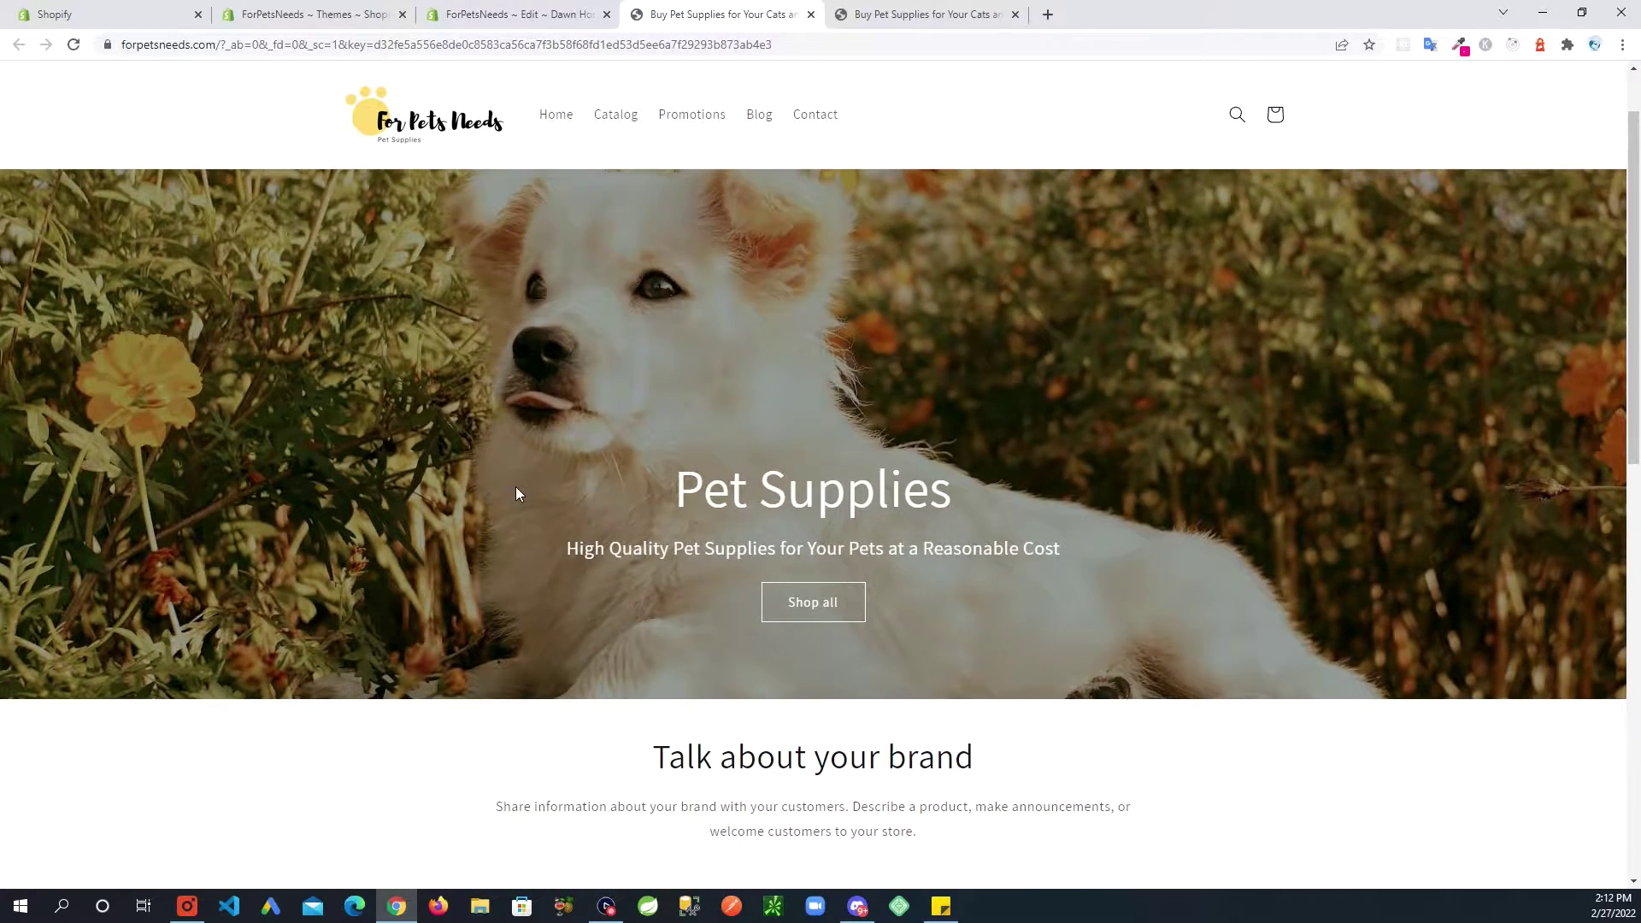
{"action": "scroll", "coordinate": [508, 522], "scroll_direction": "up", "scroll_amount": 1}
{"action": "scroll", "coordinate": [502, 561], "scroll_direction": "down", "scroll_amount": 5}
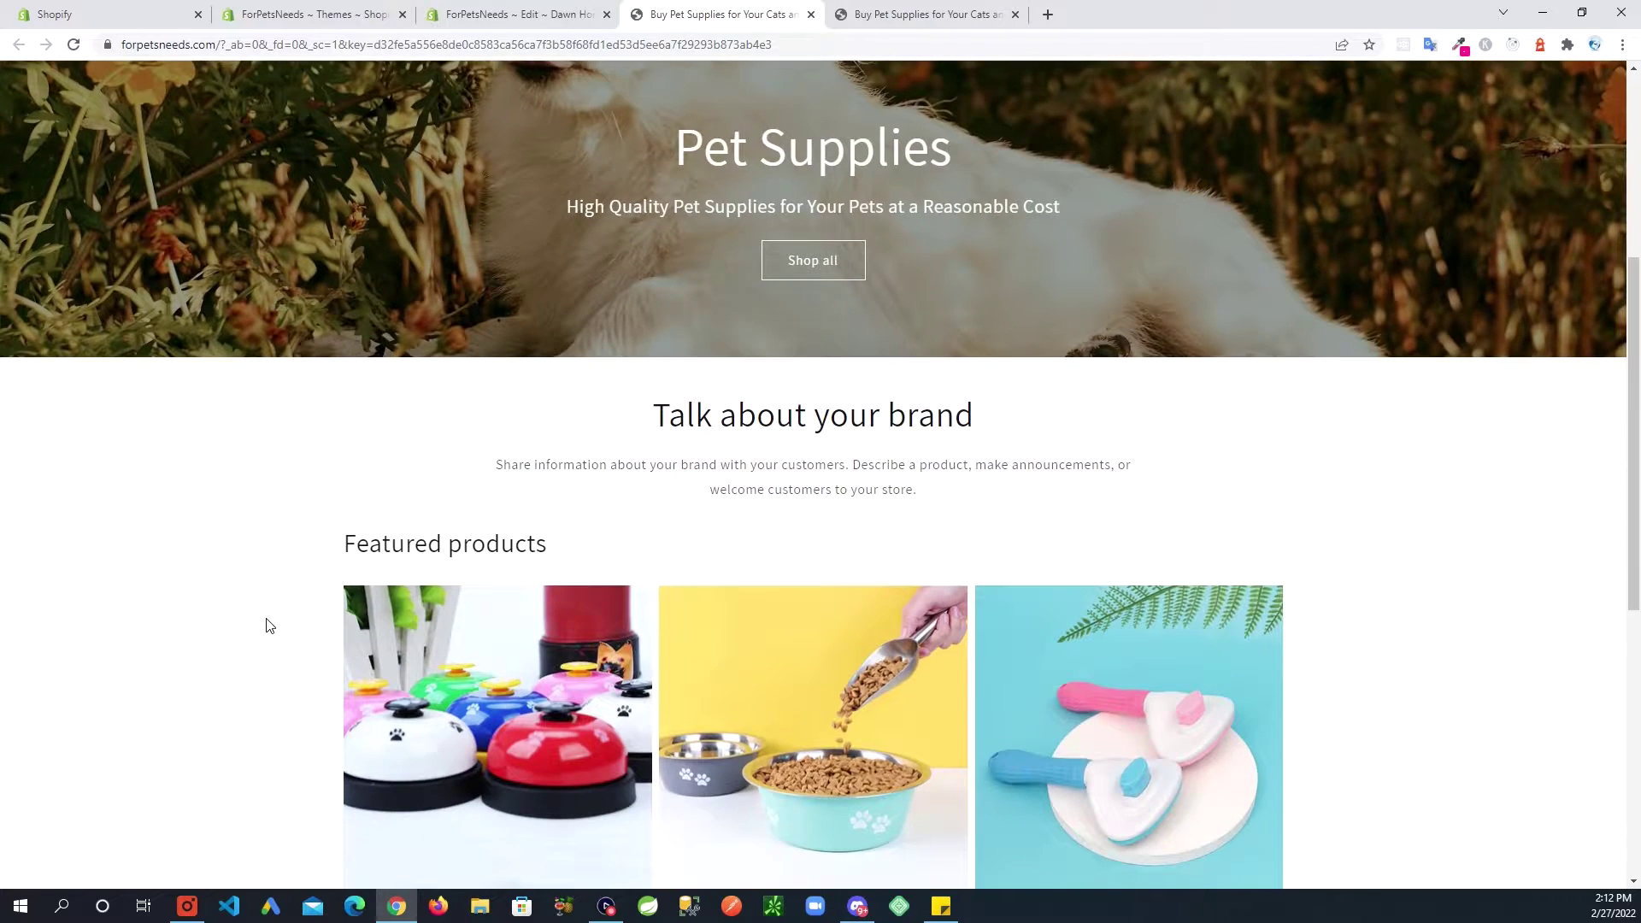
{"action": "scroll", "coordinate": [268, 626], "scroll_direction": "down", "scroll_amount": 2}
{"action": "scroll", "coordinate": [315, 556], "scroll_direction": "up", "scroll_amount": 3}
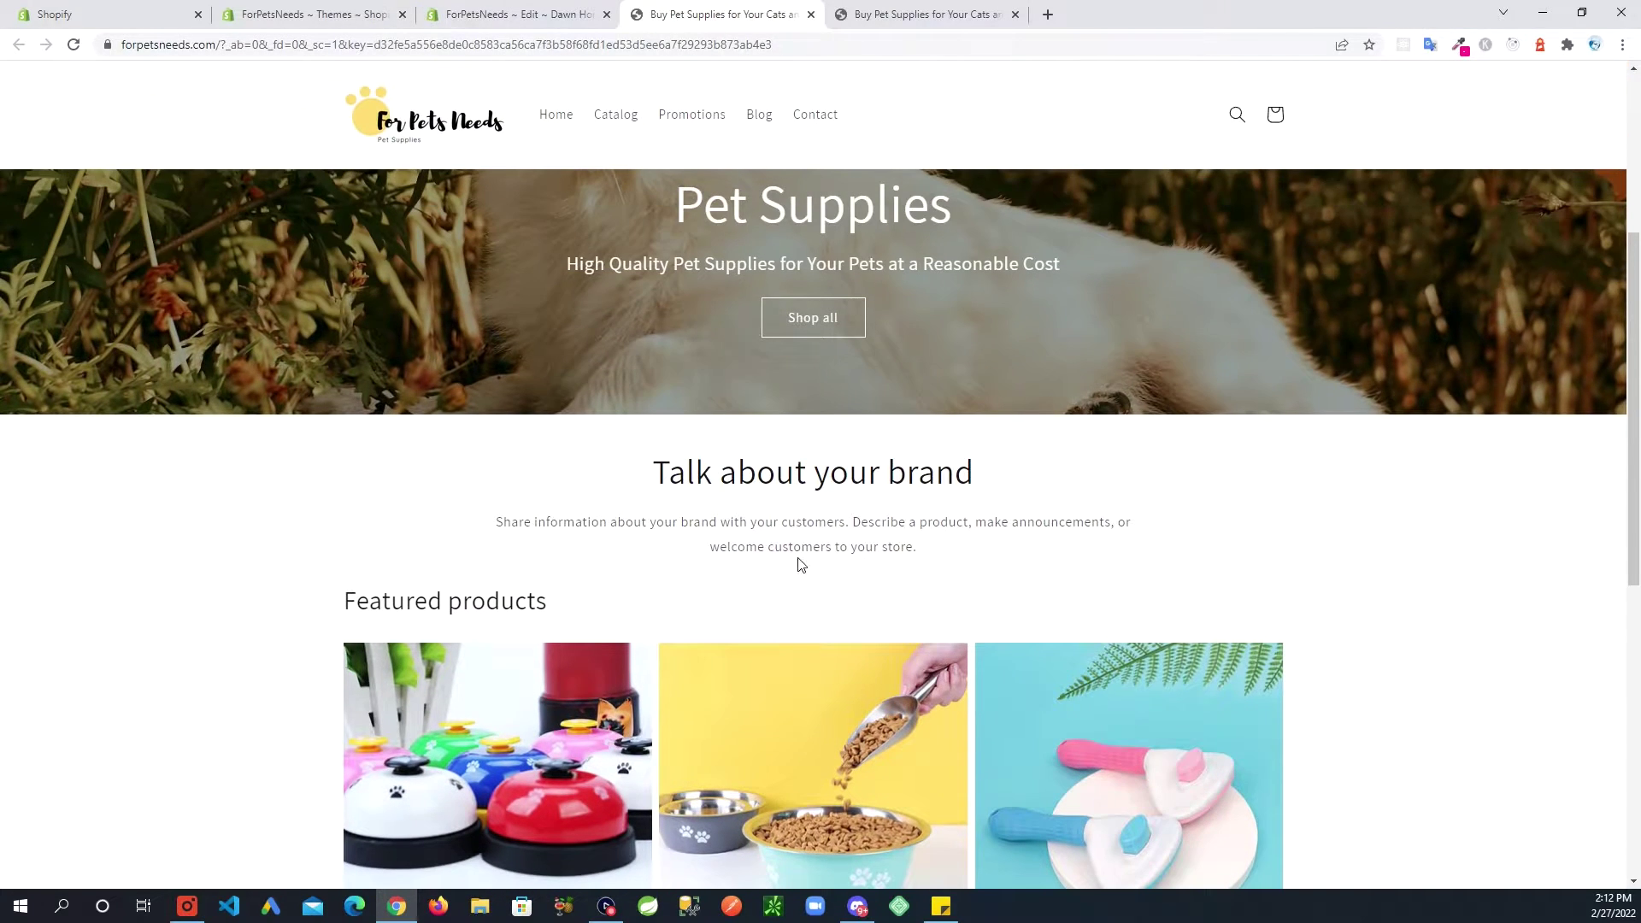
{"action": "scroll", "coordinate": [346, 568], "scroll_direction": "up", "scroll_amount": 1}
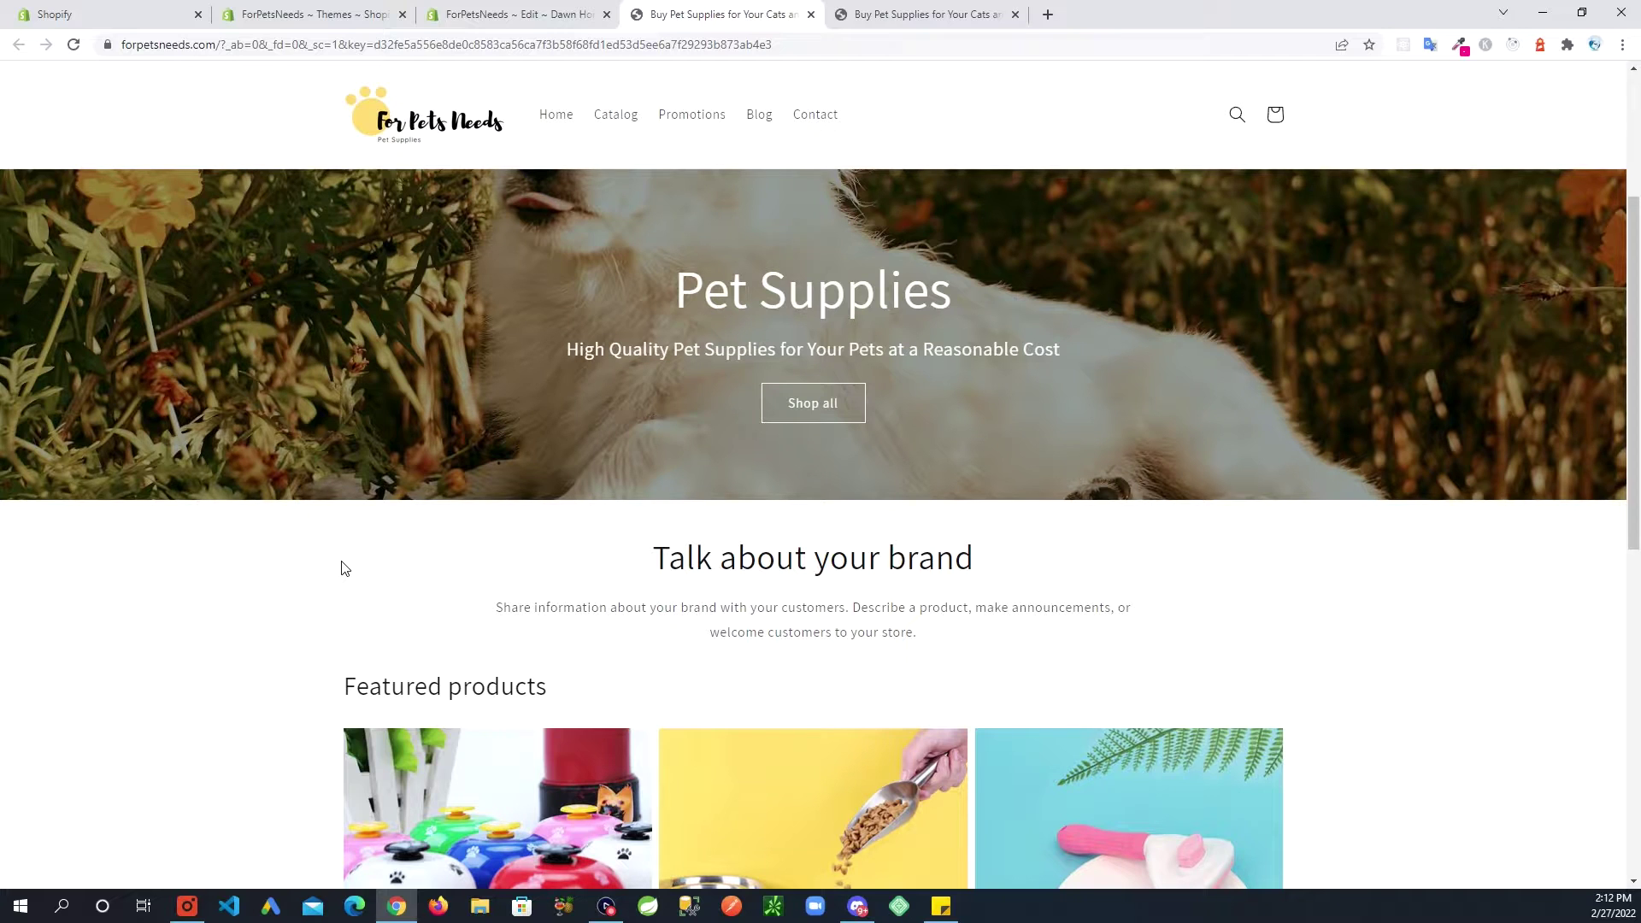
{"action": "scroll", "coordinate": [345, 568], "scroll_direction": "up", "scroll_amount": 3}
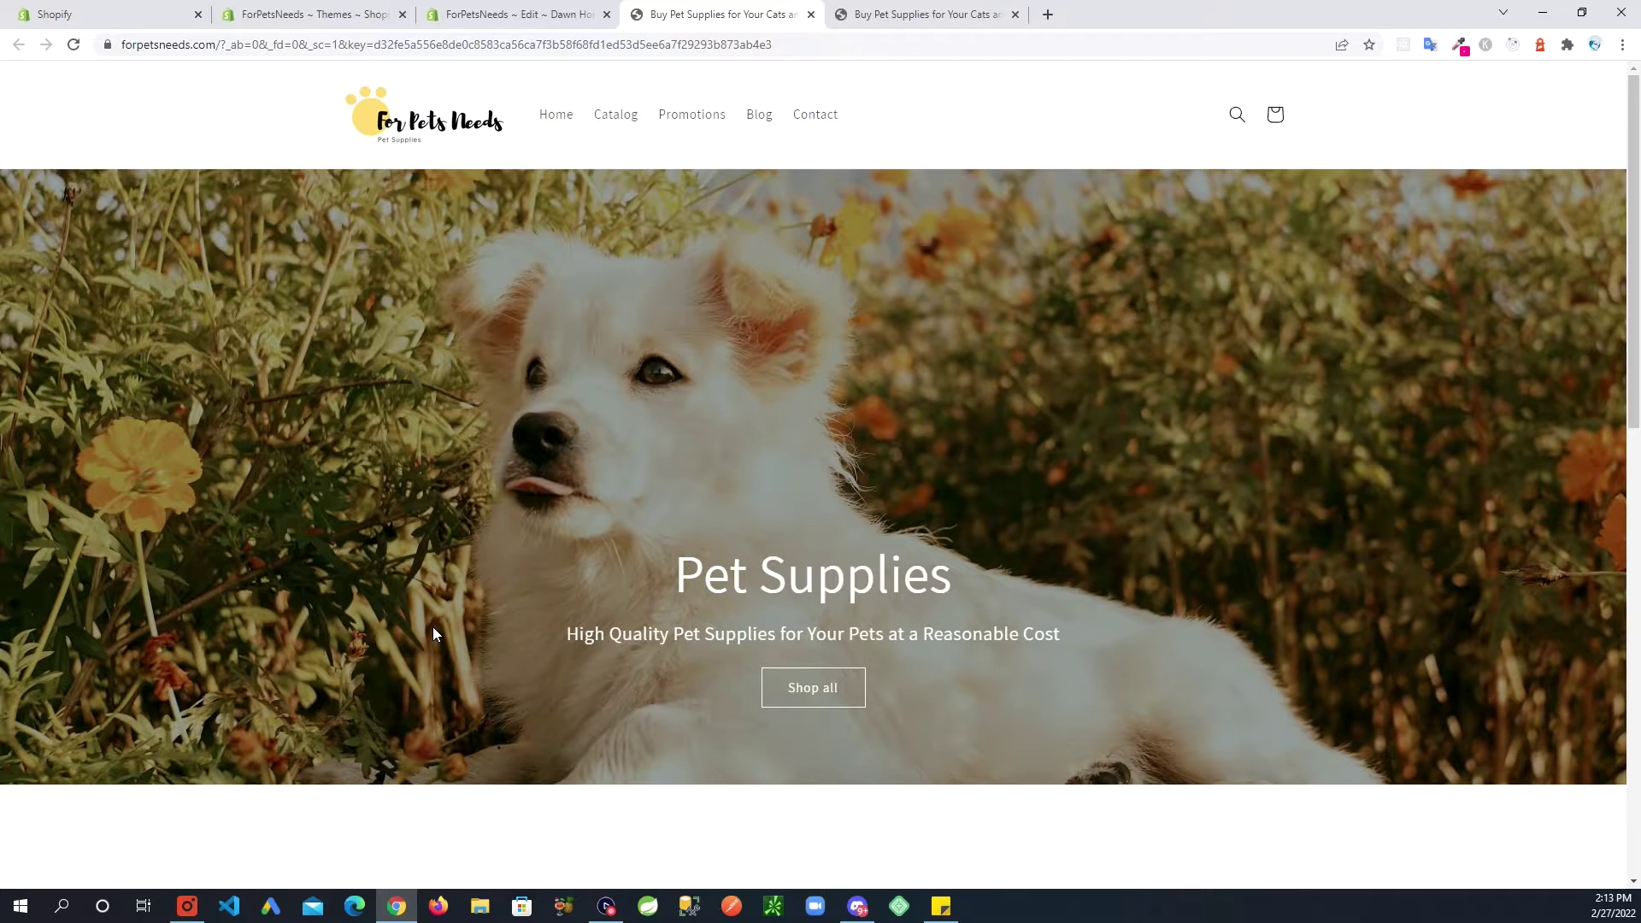
{"action": "scroll", "coordinate": [607, 440], "scroll_direction": "down", "scroll_amount": 2}
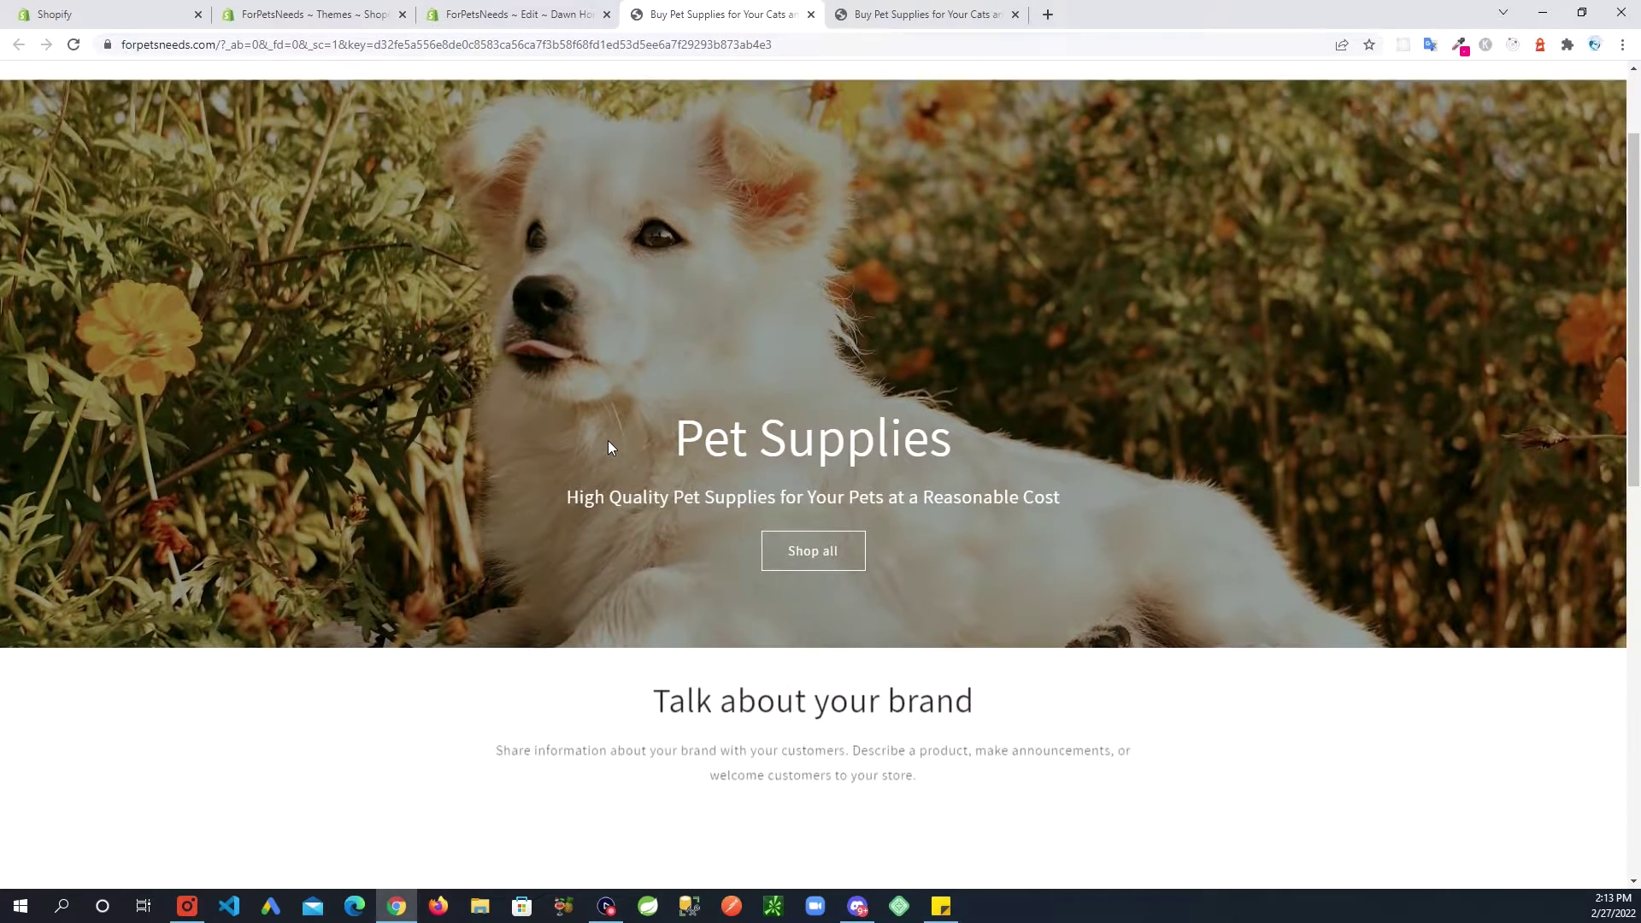
{"action": "scroll", "coordinate": [608, 439], "scroll_direction": "up", "scroll_amount": 2}
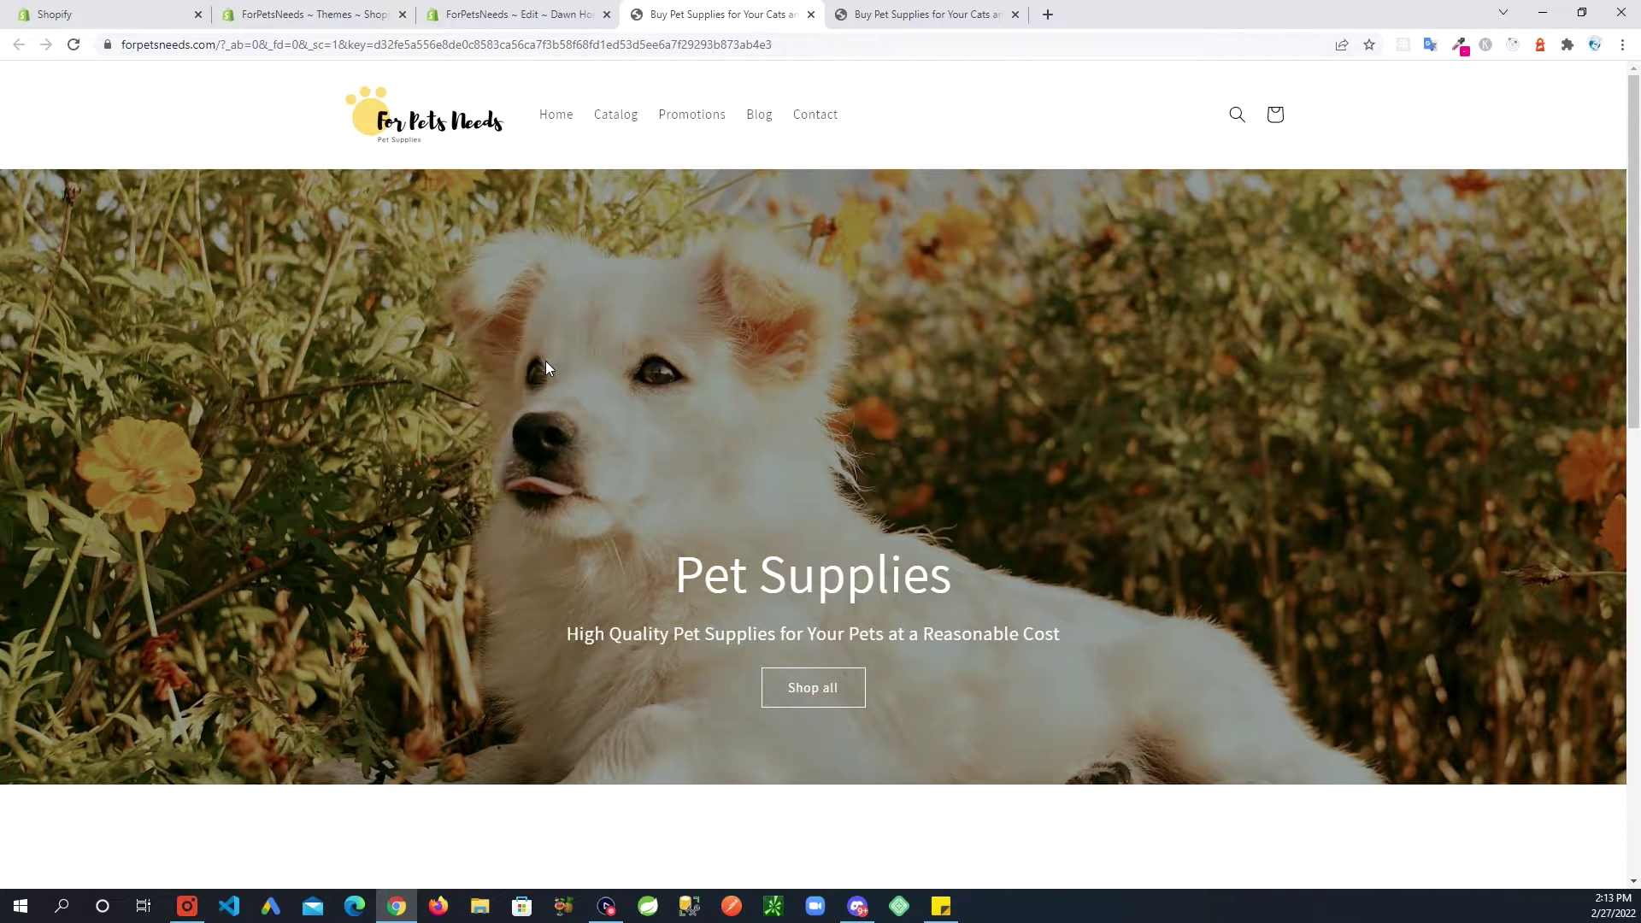
Step: Switch back and forth between the old theme and Dawn previews, scrolling the old banner to compare
{"action": "left_click", "coordinate": [904, 17]}
{"action": "scroll", "coordinate": [510, 392], "scroll_direction": "down", "scroll_amount": 2}
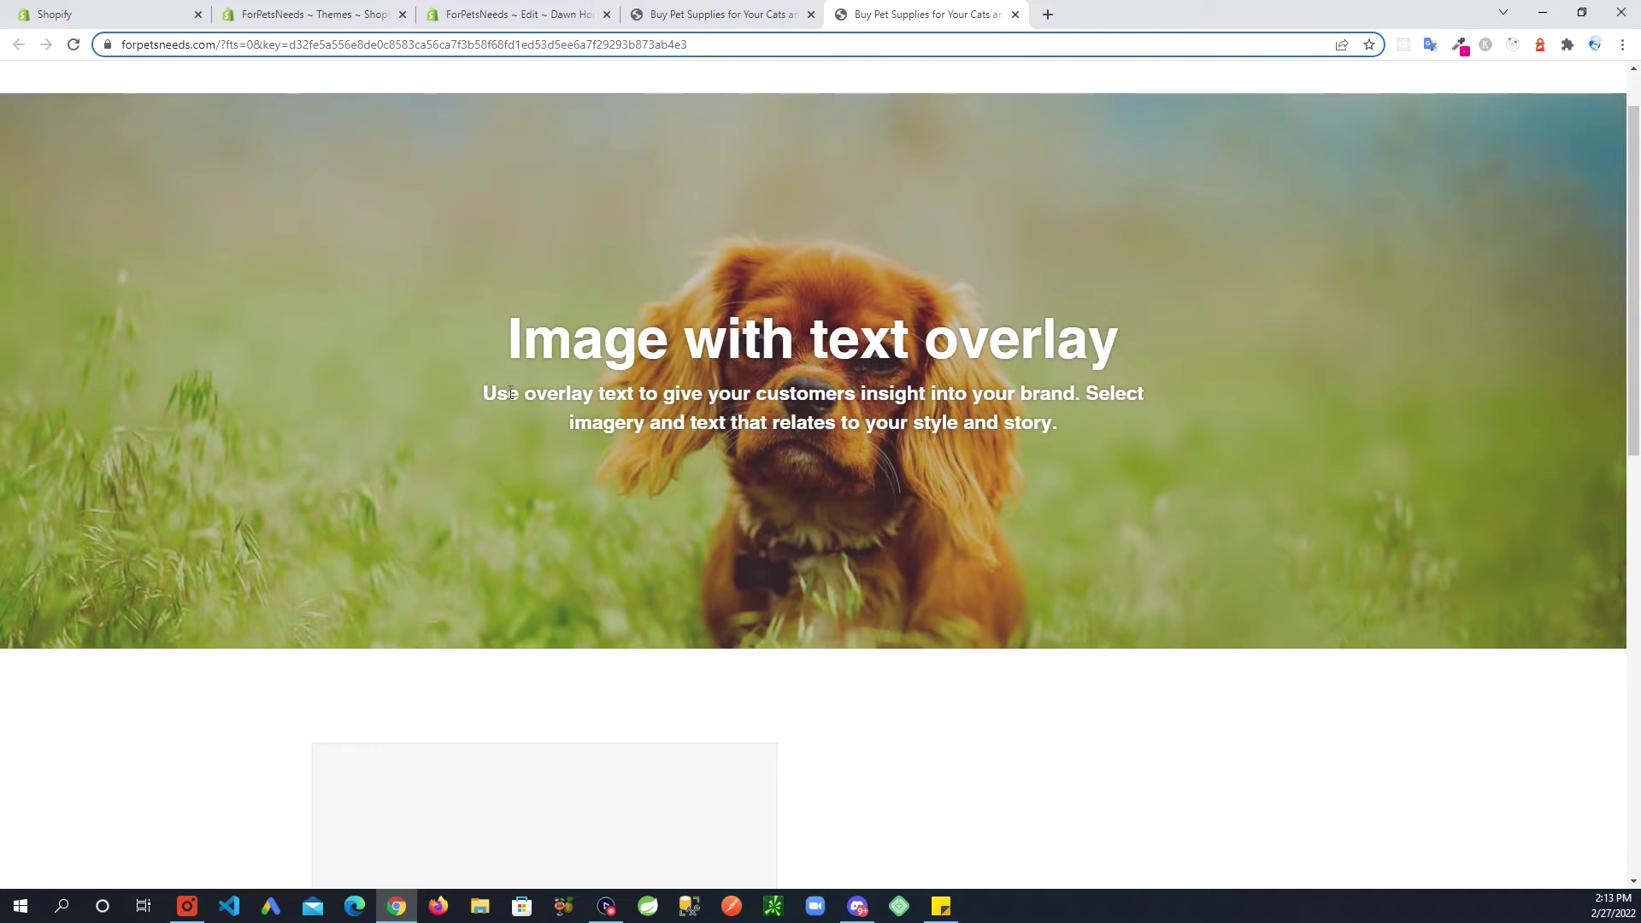
{"action": "scroll", "coordinate": [720, 342], "scroll_direction": "up", "scroll_amount": 2}
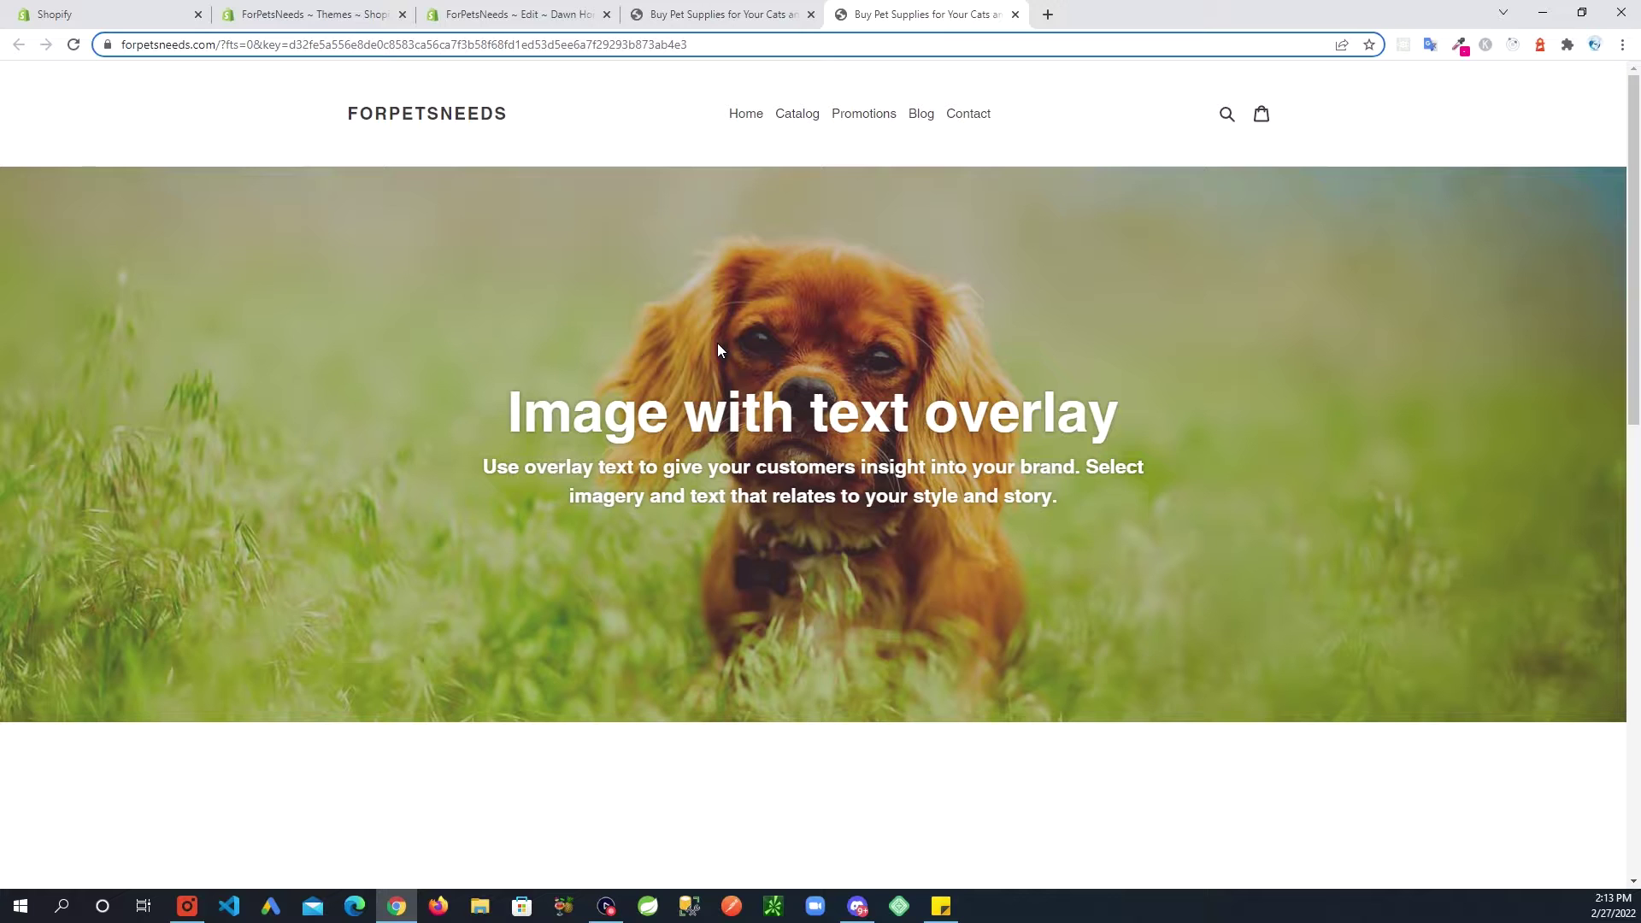
{"action": "left_click", "coordinate": [711, 16]}
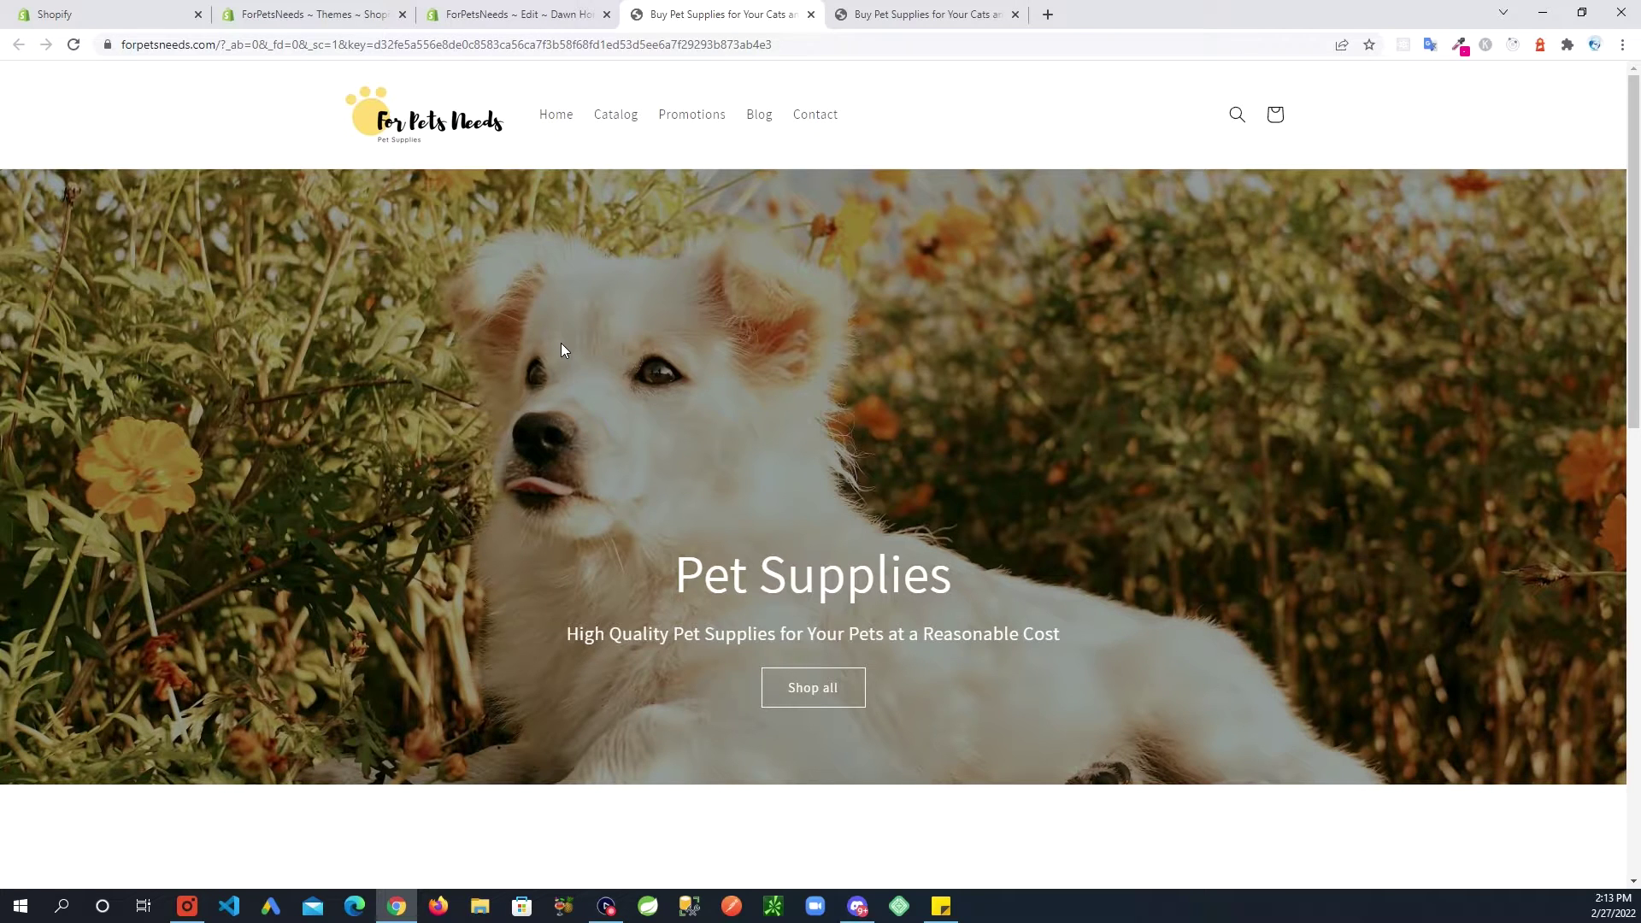
{"action": "left_click", "coordinate": [943, 17]}
{"action": "scroll", "coordinate": [605, 279], "scroll_direction": "down", "scroll_amount": 2}
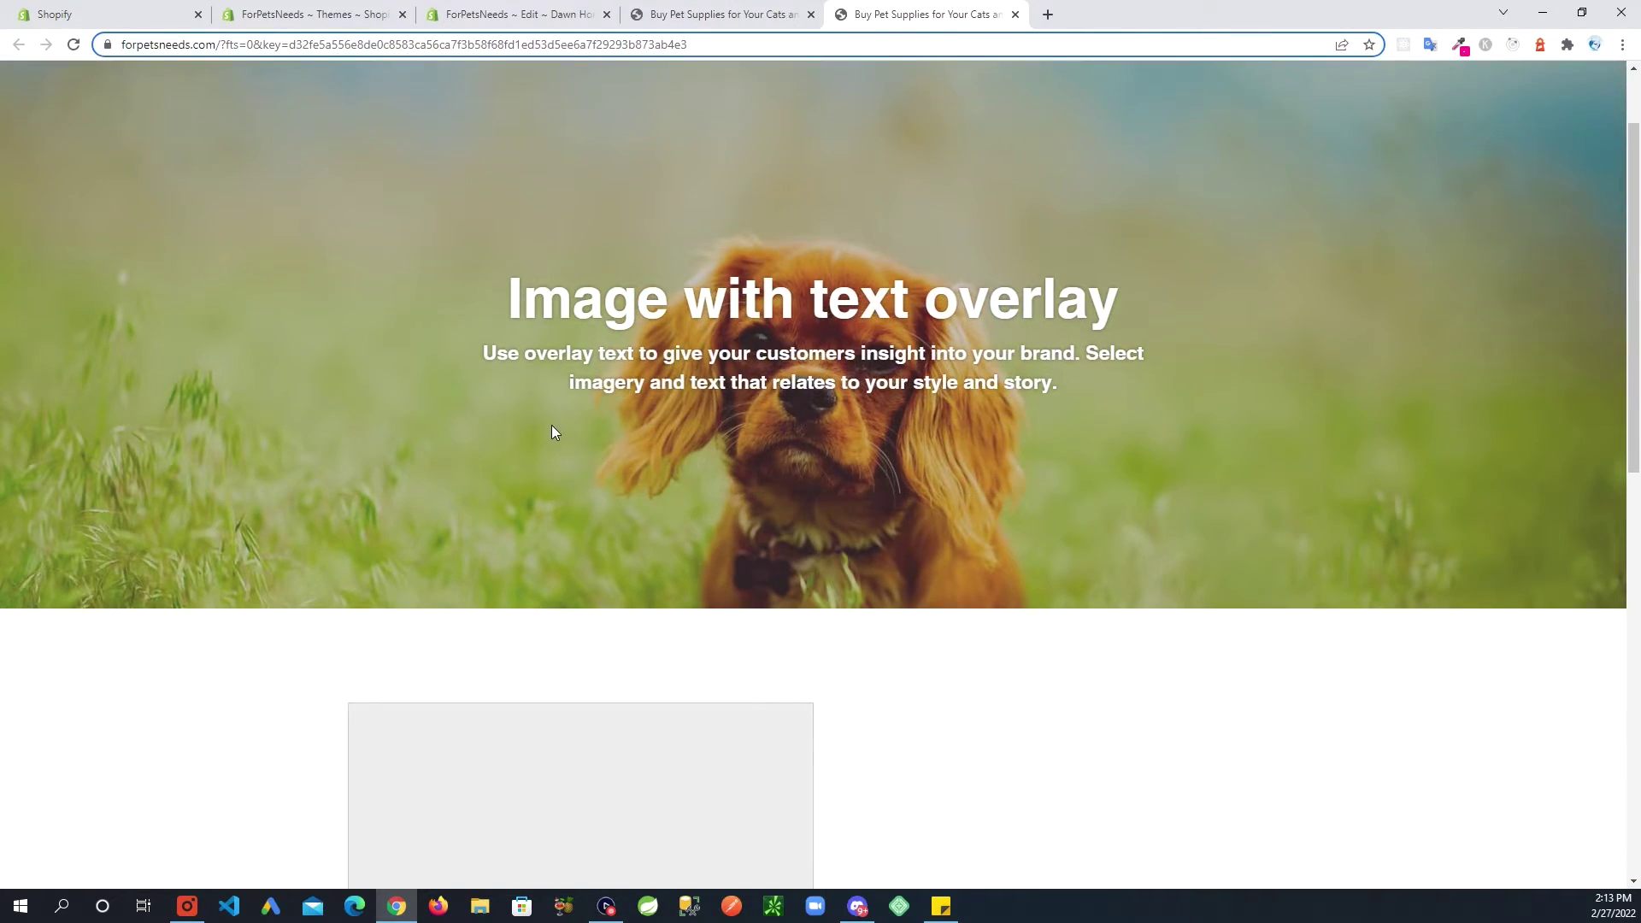
{"action": "scroll", "coordinate": [554, 432], "scroll_direction": "up", "scroll_amount": 2}
Step: Scroll the Dawn preview's Pet Supplies banner up and down to recheck its parallax behaviour
{"action": "left_click", "coordinate": [758, 23]}
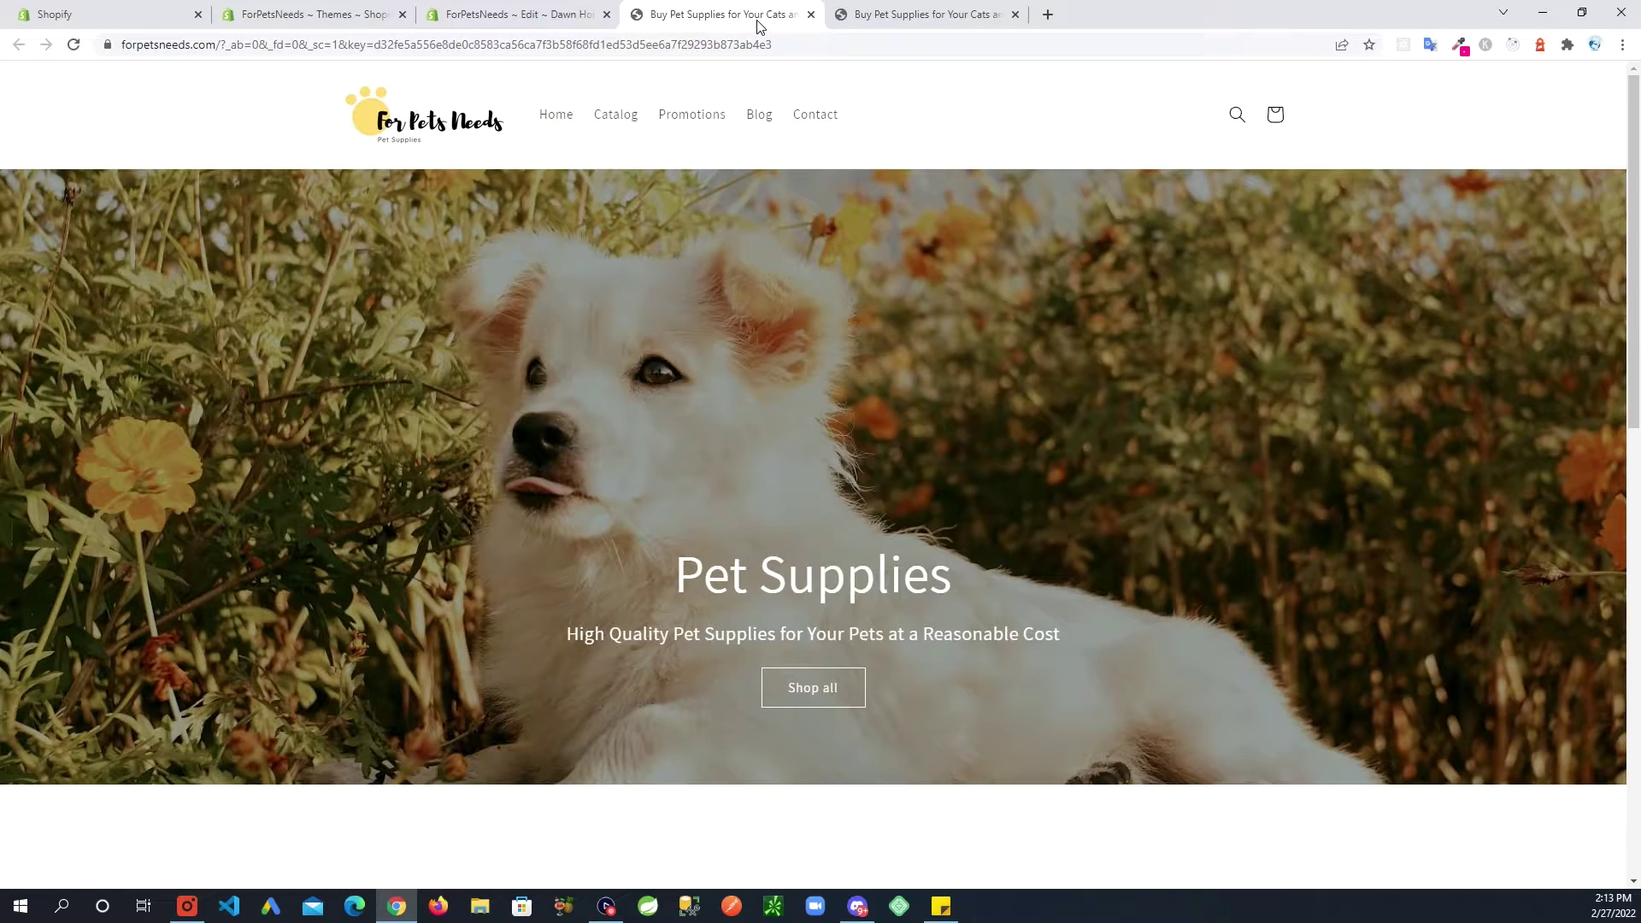
{"action": "scroll", "coordinate": [569, 469], "scroll_direction": "down", "scroll_amount": 1}
{"action": "scroll", "coordinate": [569, 467], "scroll_direction": "up", "scroll_amount": 1}
{"action": "scroll", "coordinate": [569, 469], "scroll_direction": "down", "scroll_amount": 4}
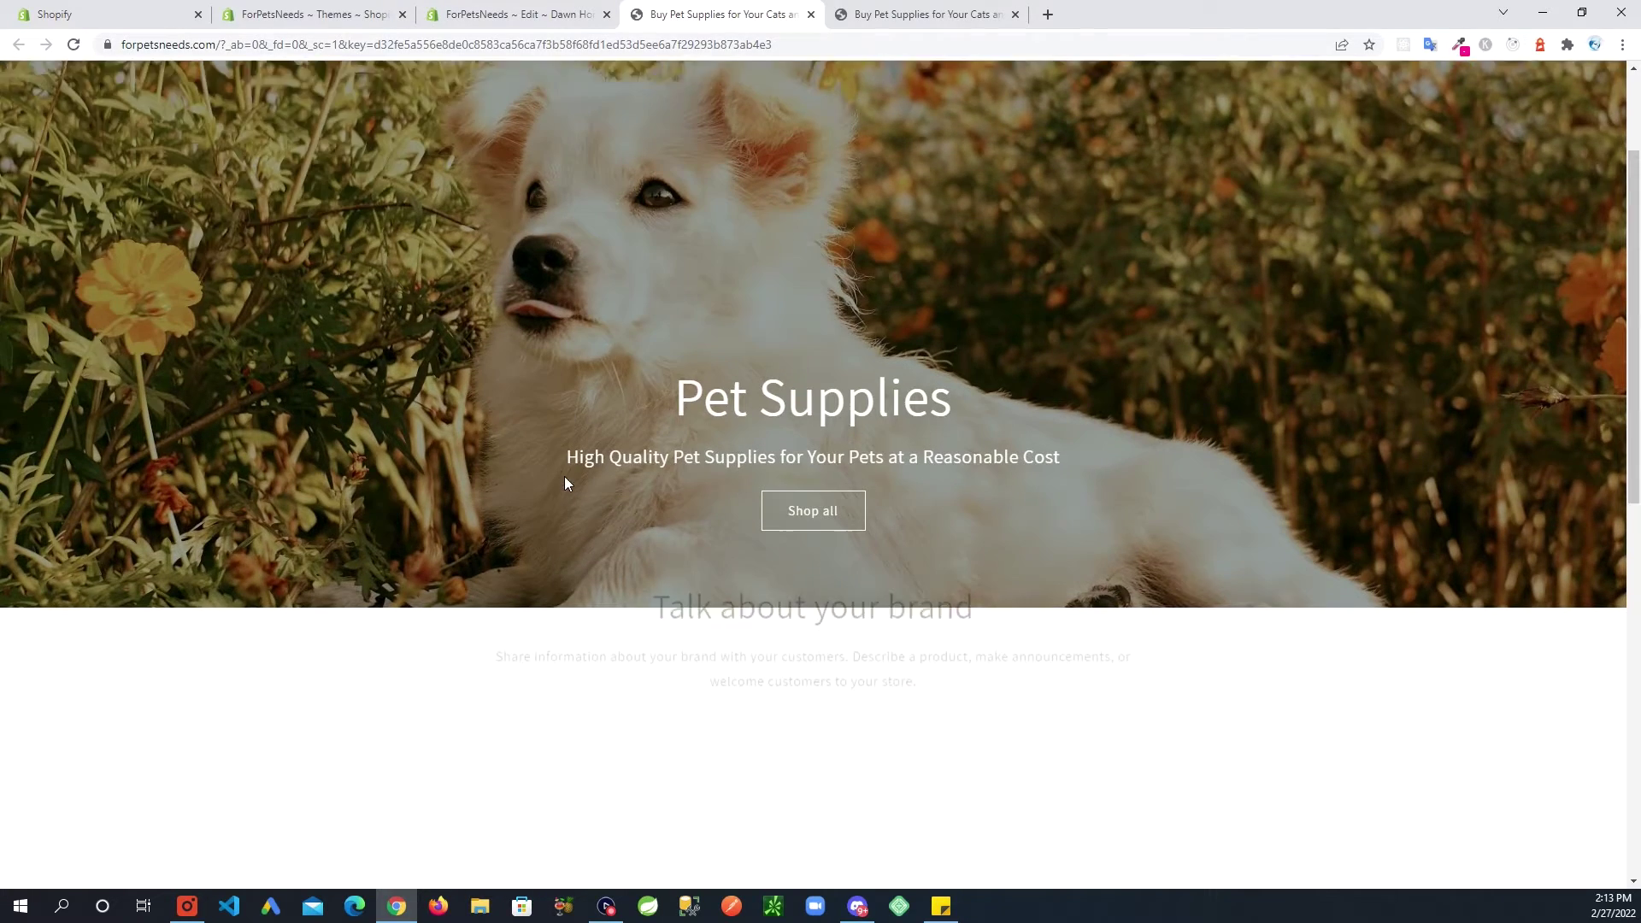
{"action": "scroll", "coordinate": [487, 484], "scroll_direction": "down", "scroll_amount": 1}
{"action": "scroll", "coordinate": [530, 538], "scroll_direction": "up", "scroll_amount": 5}
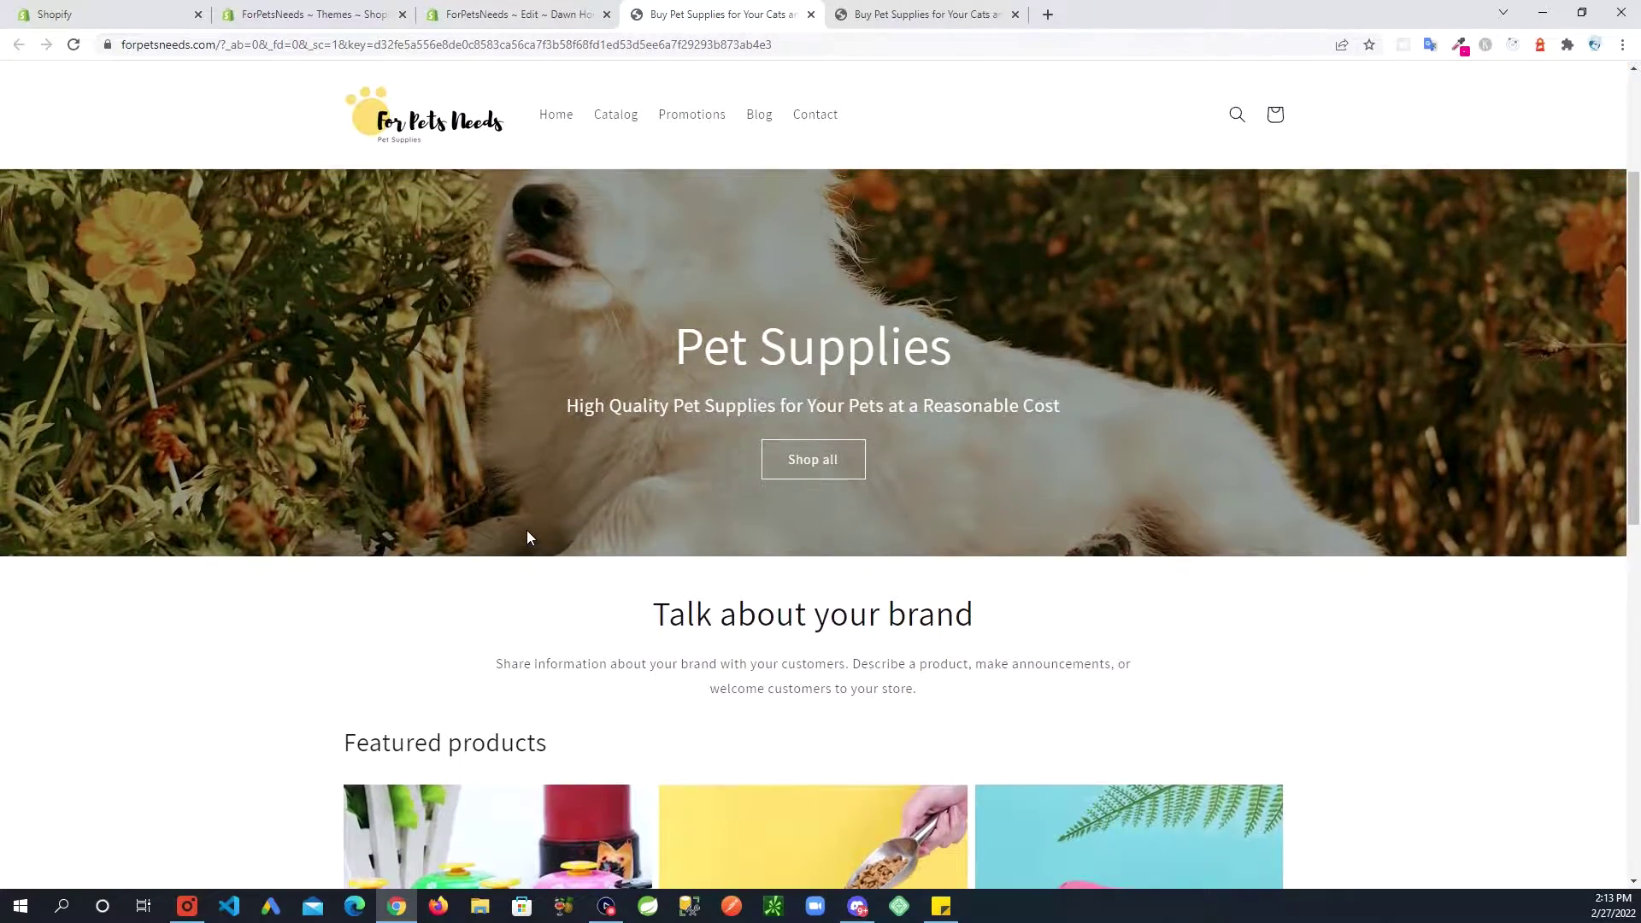
{"action": "scroll", "coordinate": [581, 387], "scroll_direction": "down", "scroll_amount": 3}
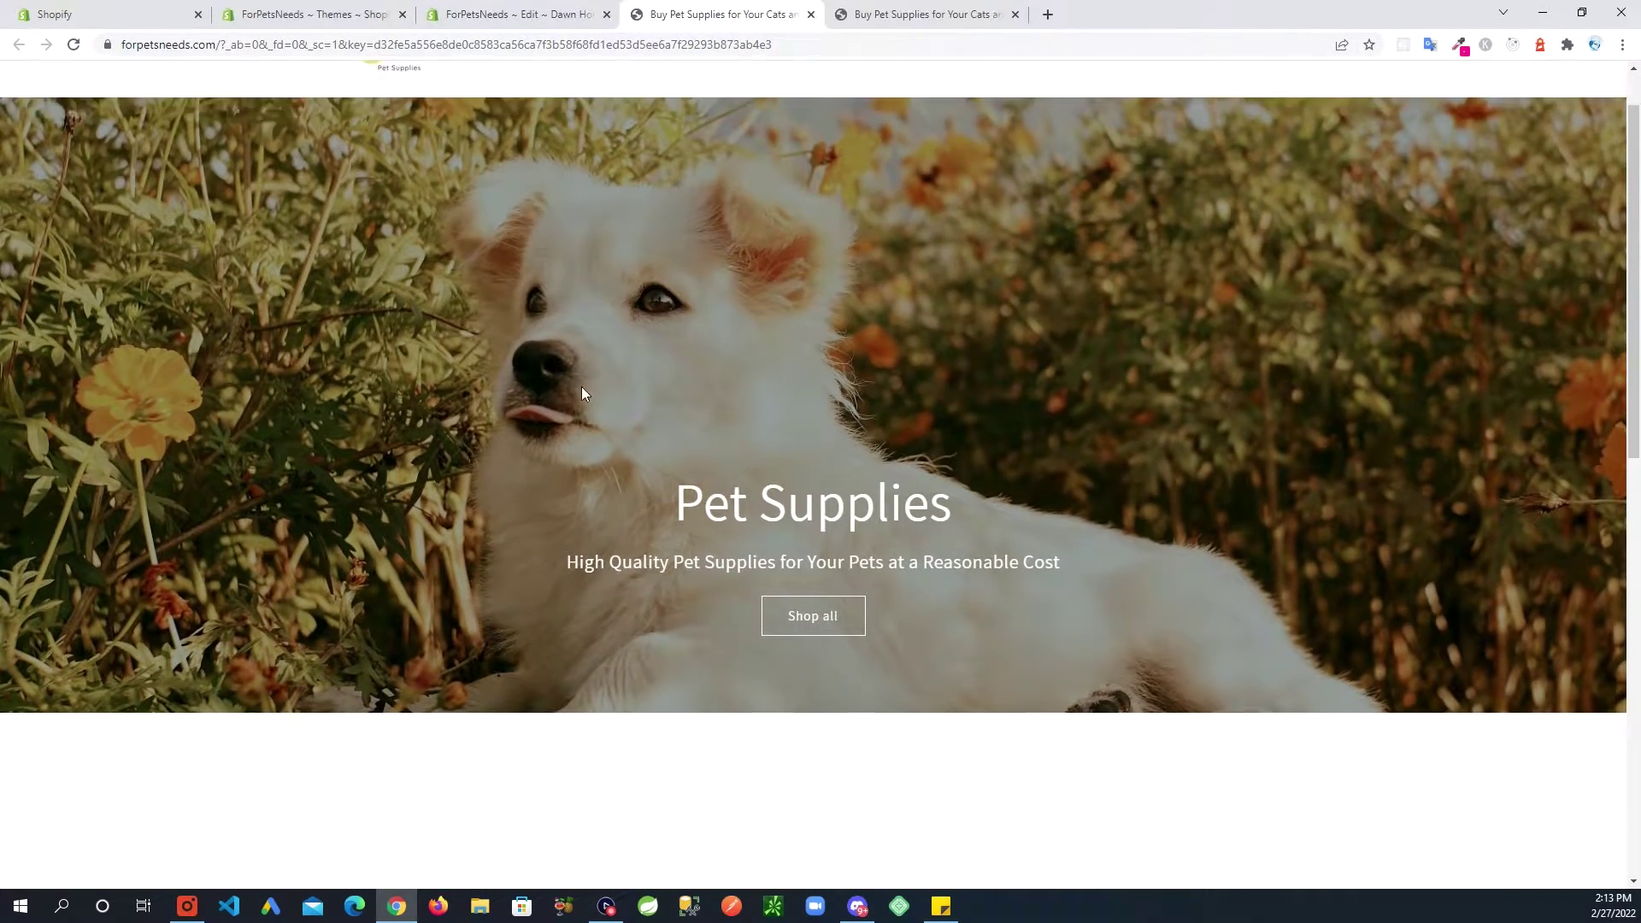
{"action": "scroll", "coordinate": [510, 376], "scroll_direction": "up", "scroll_amount": 2}
{"action": "scroll", "coordinate": [510, 376], "scroll_direction": "up", "scroll_amount": 2}
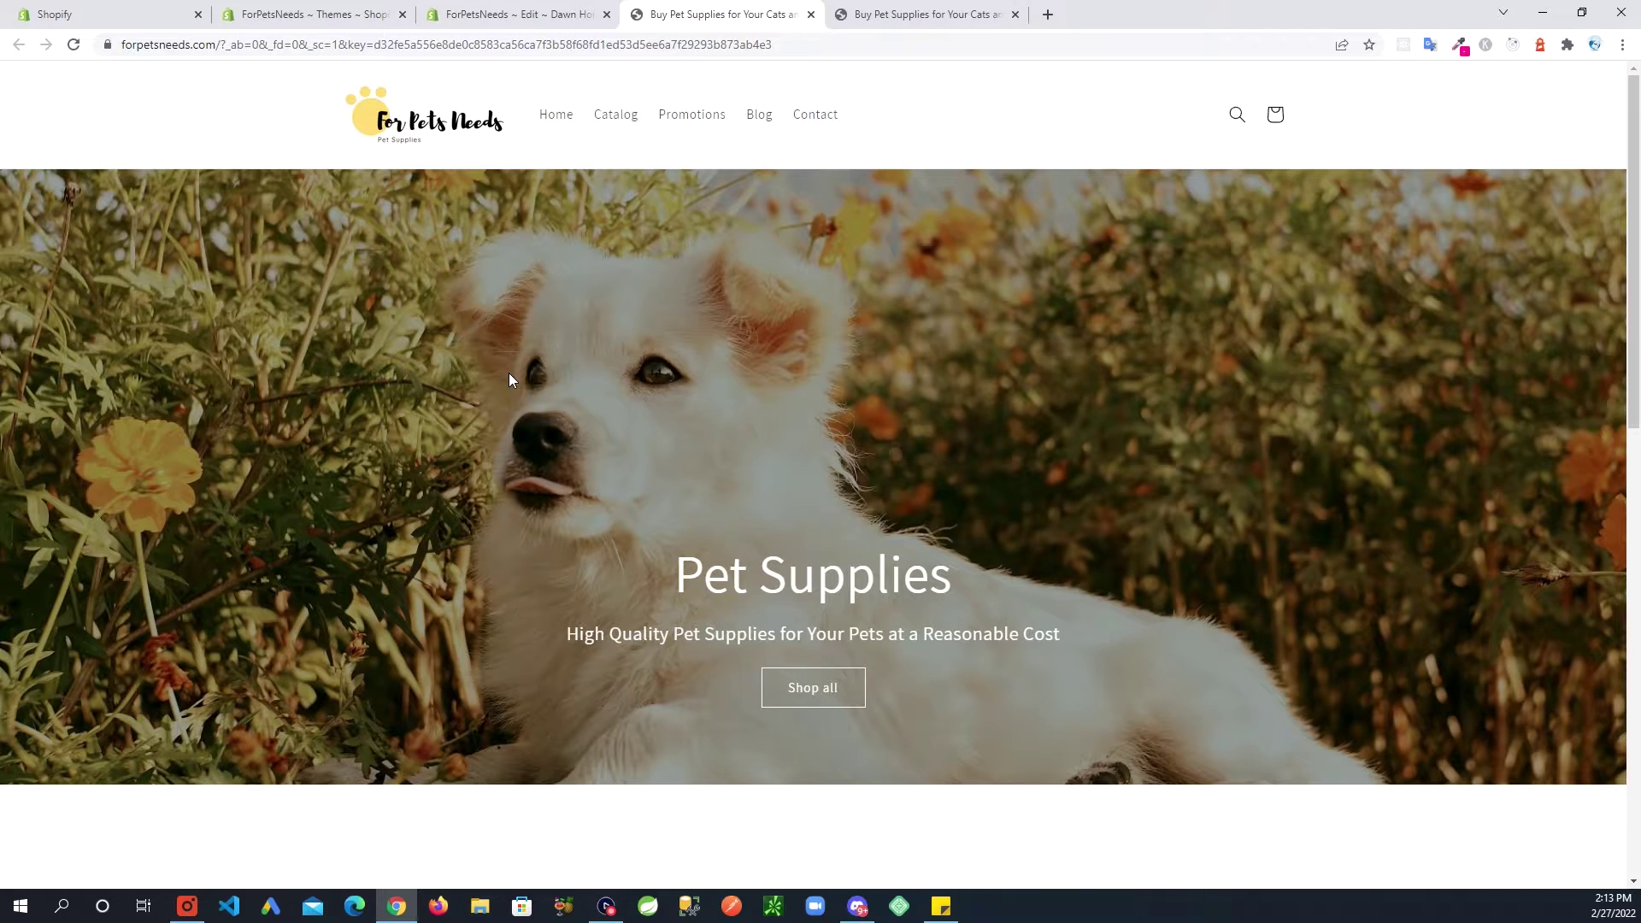
Step: Inspect the homepage banner in DevTools and move the DevTools panel lower
{"action": "right_click", "coordinate": [509, 372]}
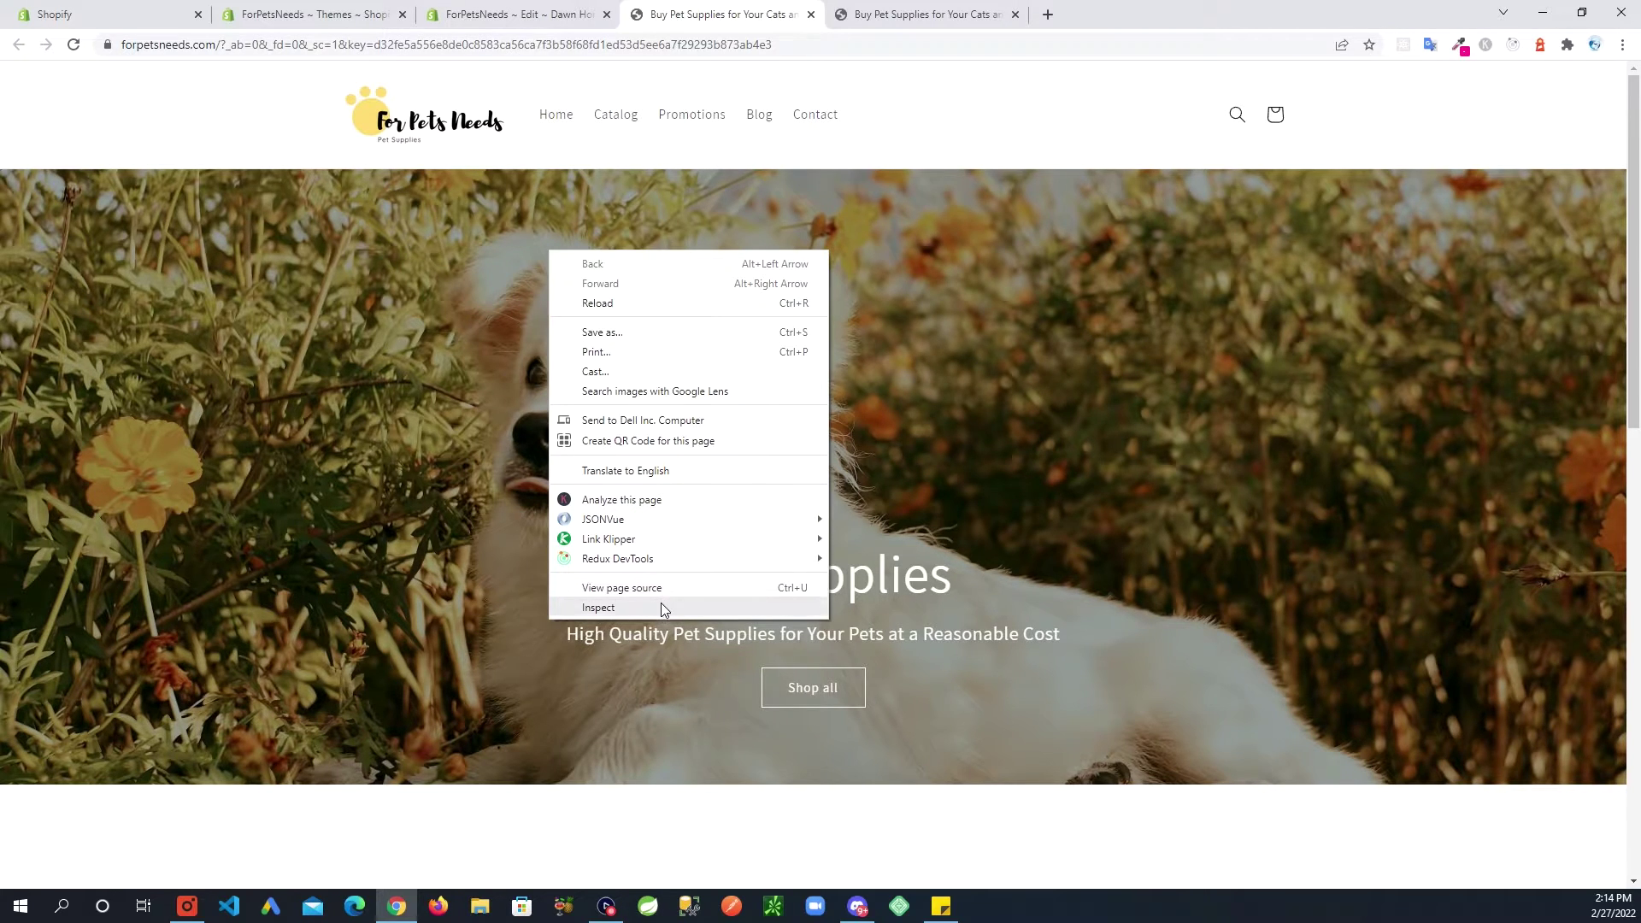
{"action": "left_click", "coordinate": [660, 603]}
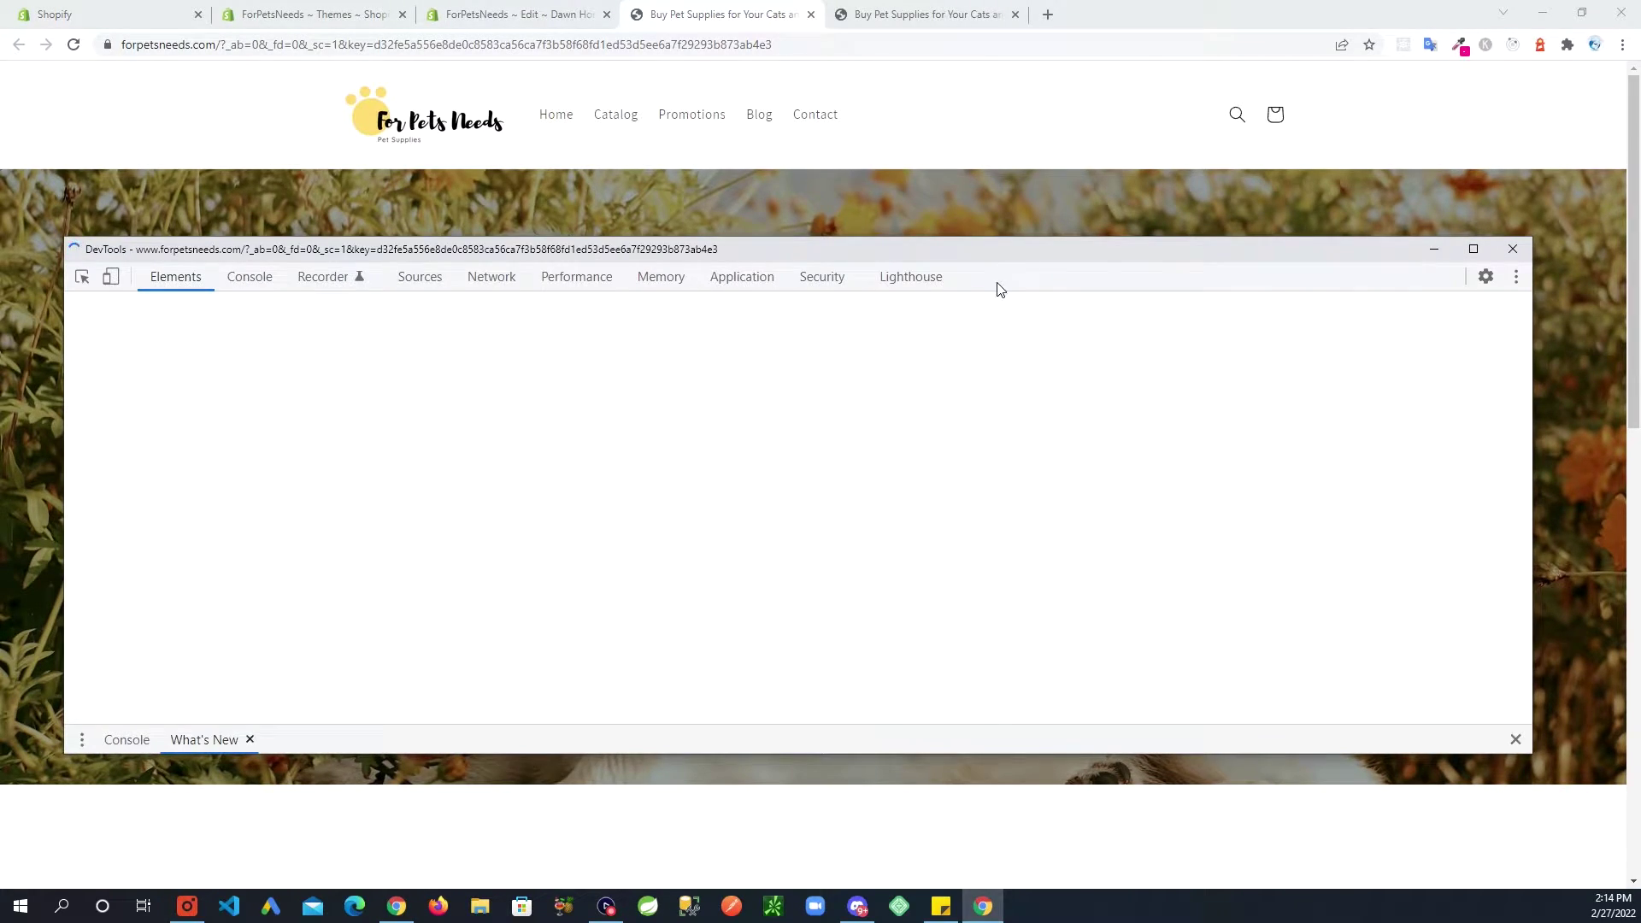
{"action": "left_click_drag", "start_coordinate": [1032, 248], "coordinate": [1025, 366]}
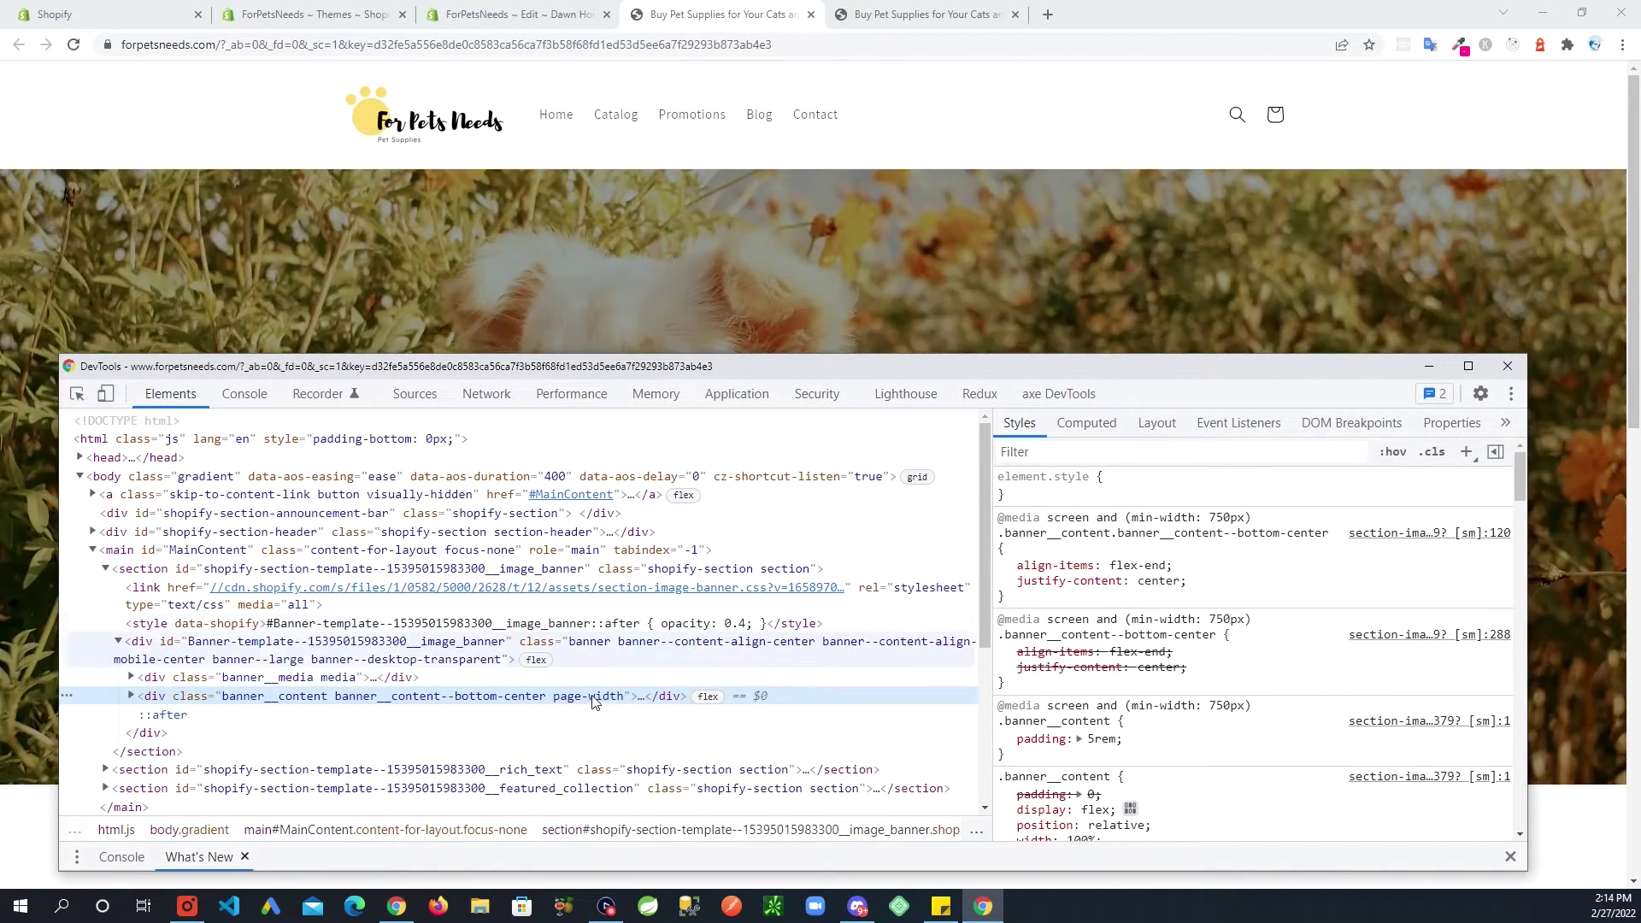
{"action": "scroll", "coordinate": [579, 730], "scroll_direction": "down", "scroll_amount": 2}
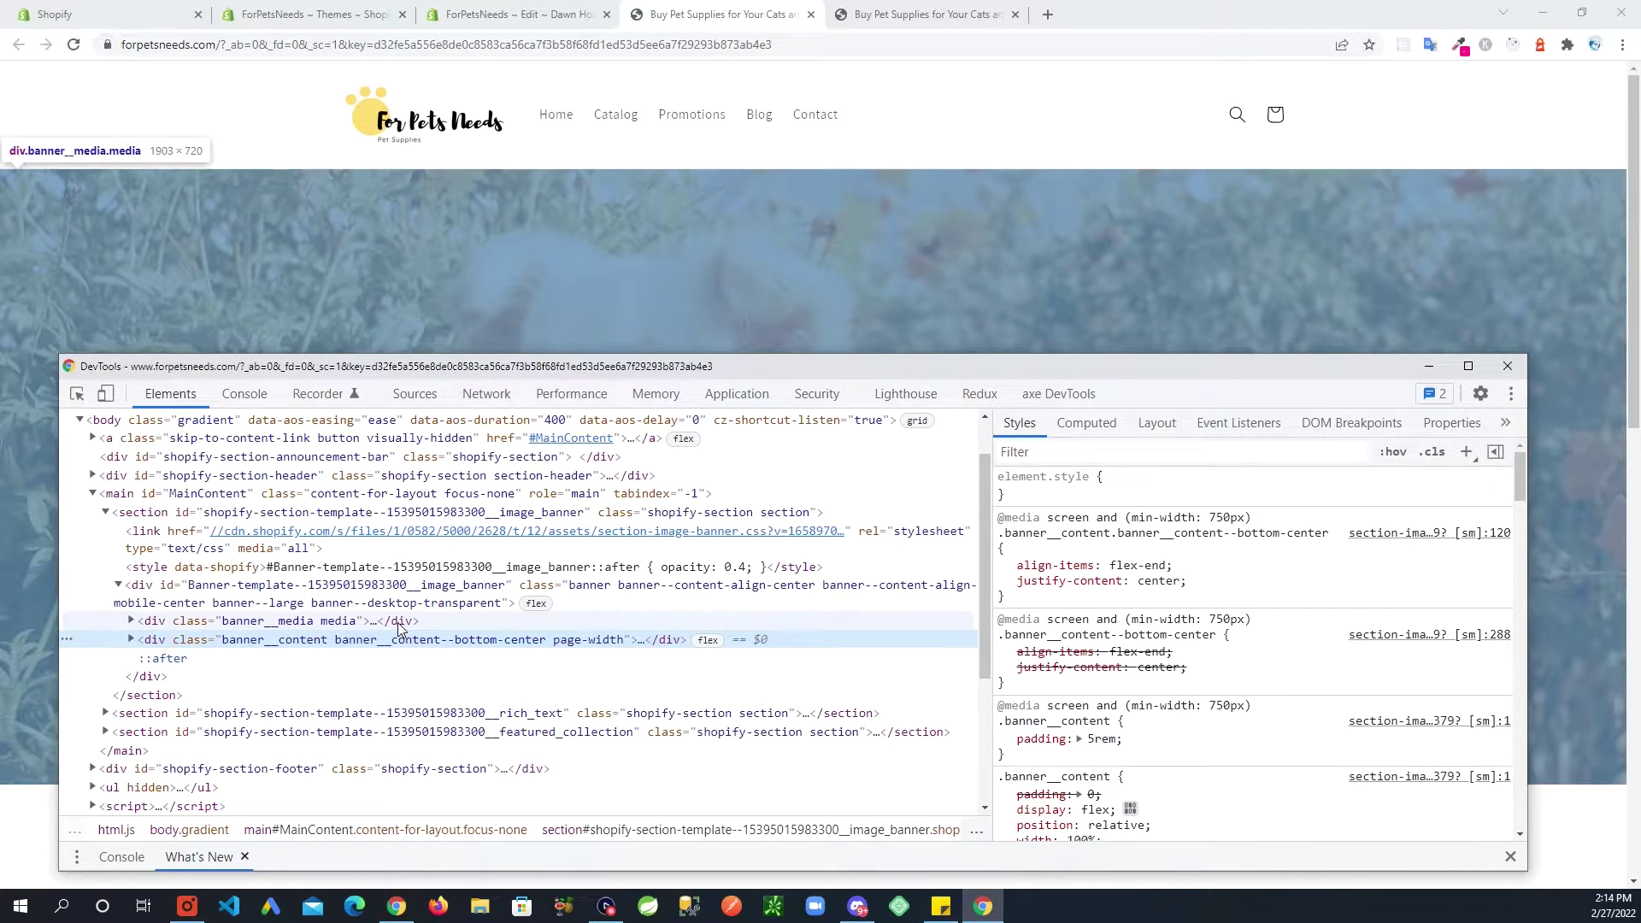
Step: Select div.banner__media, expand it to its img, and show the pexels-test srcset sizes
{"action": "left_click", "coordinate": [274, 623]}
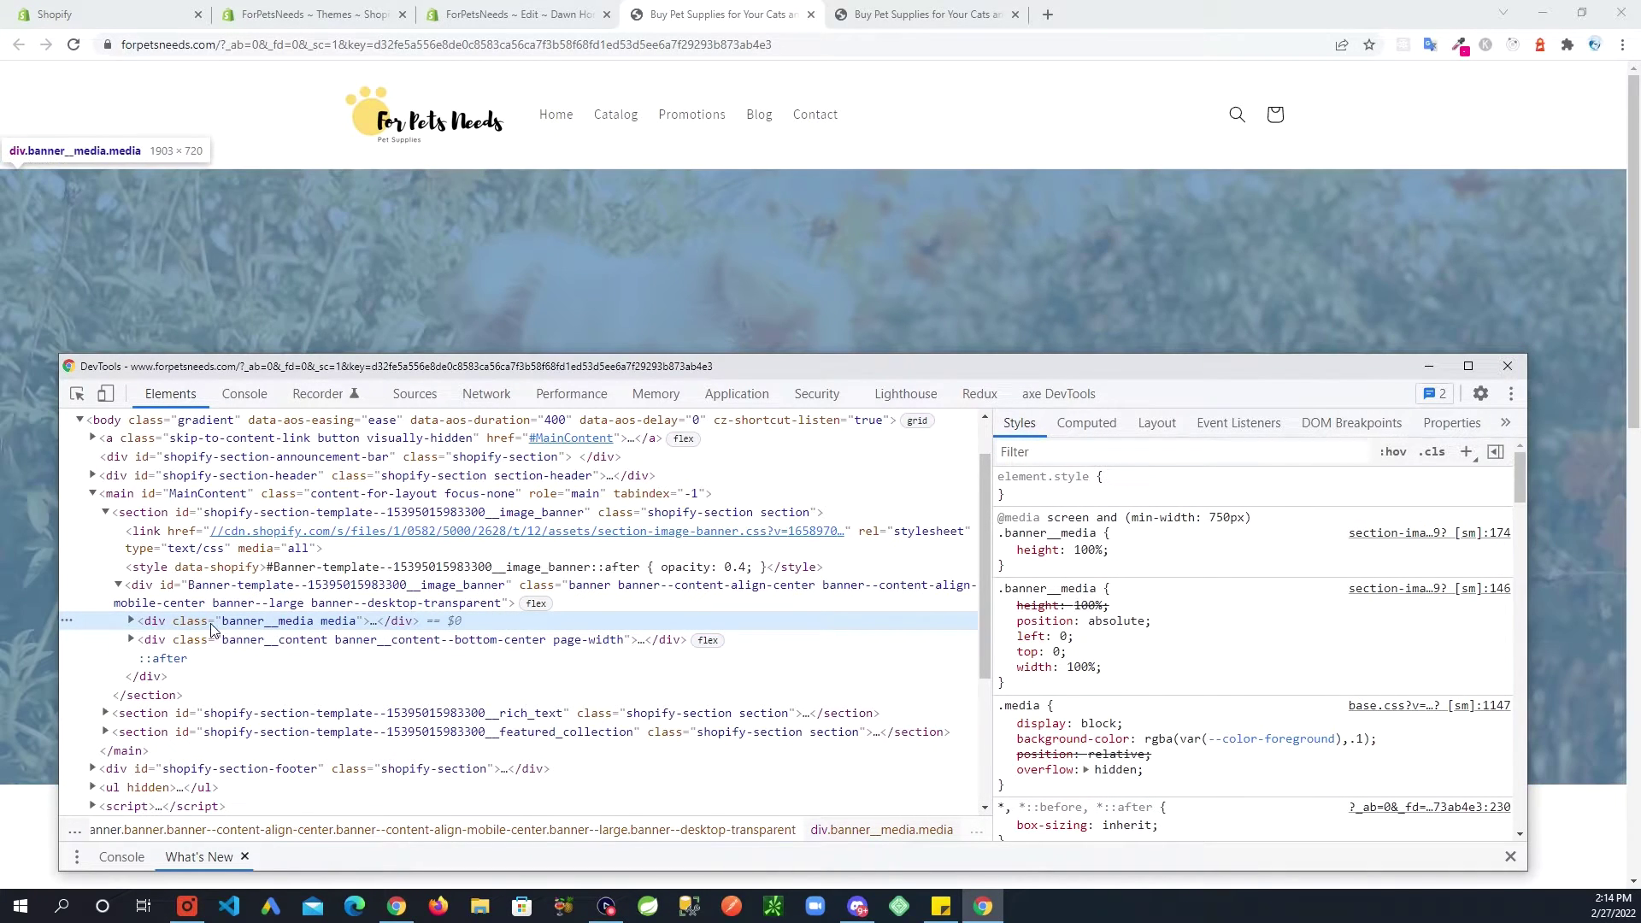
{"action": "left_click", "coordinate": [131, 621]}
{"action": "scroll", "coordinate": [479, 607], "scroll_direction": "down", "scroll_amount": 2}
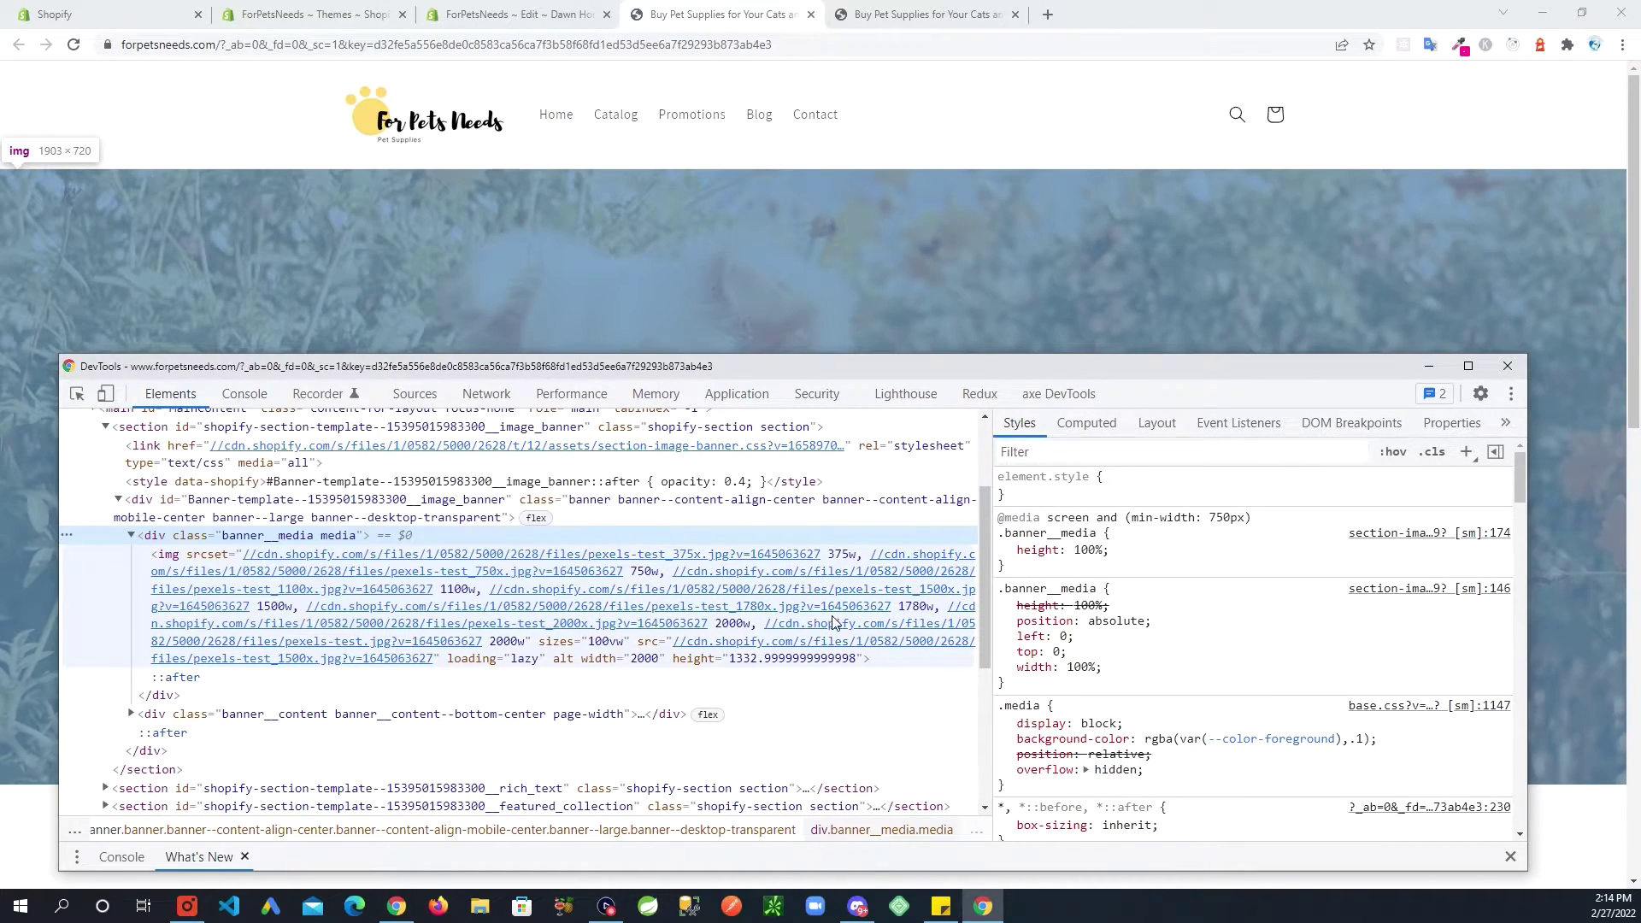
{"action": "mouse_move", "coordinate": [752, 602]}
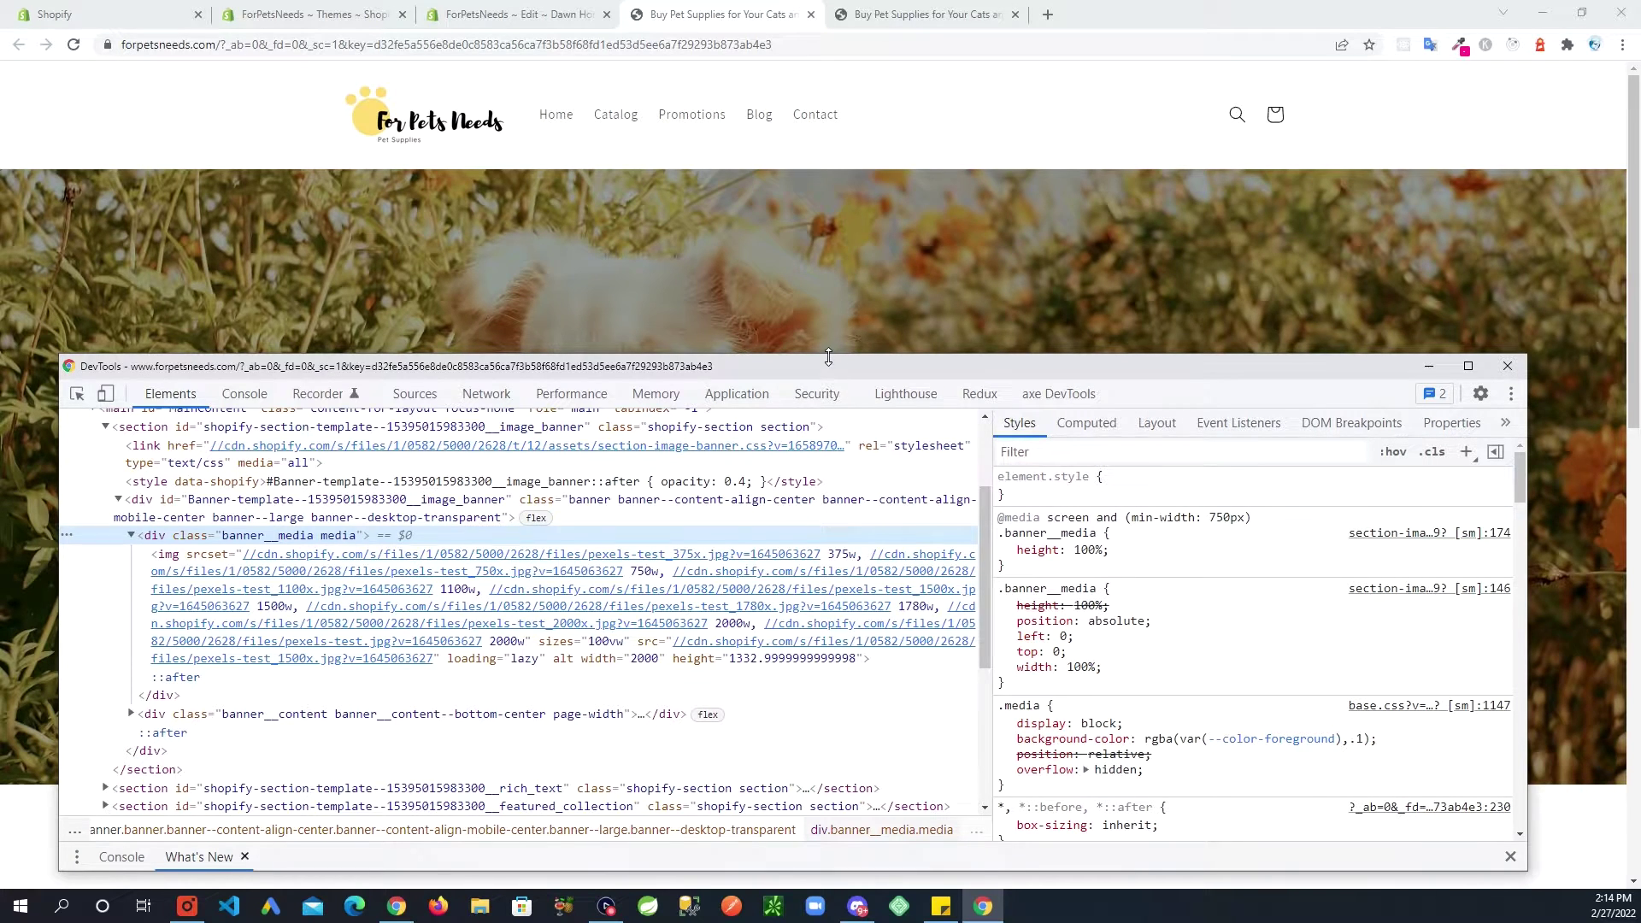
{"action": "left_click_drag", "start_coordinate": [828, 353], "coordinate": [831, 293]}
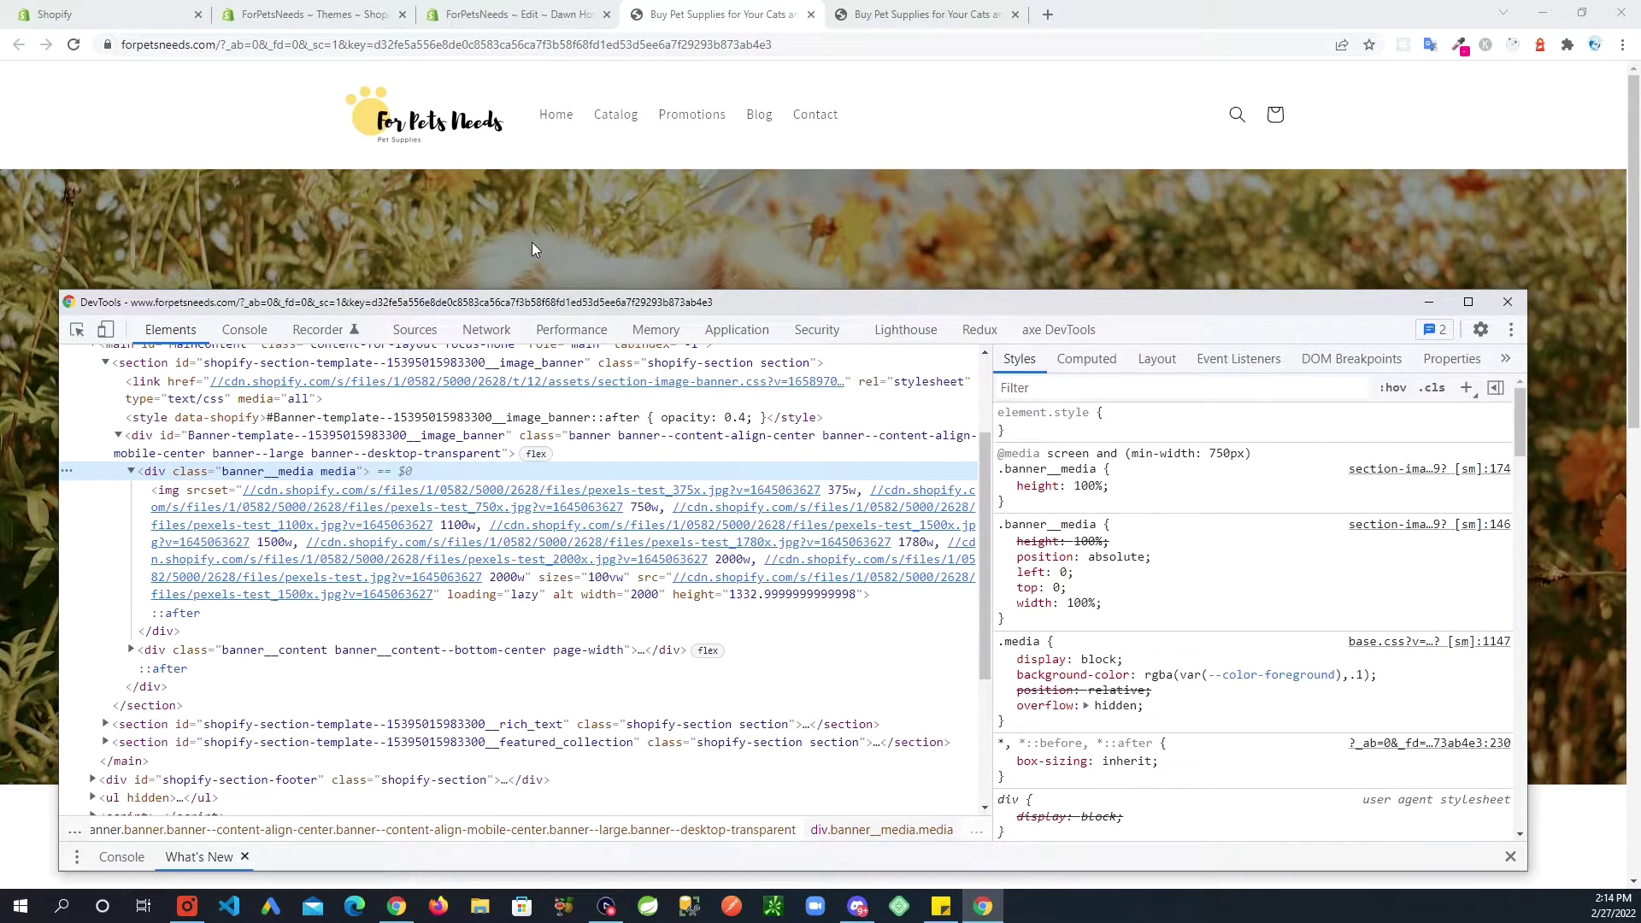
{"action": "mouse_move", "coordinate": [724, 530]}
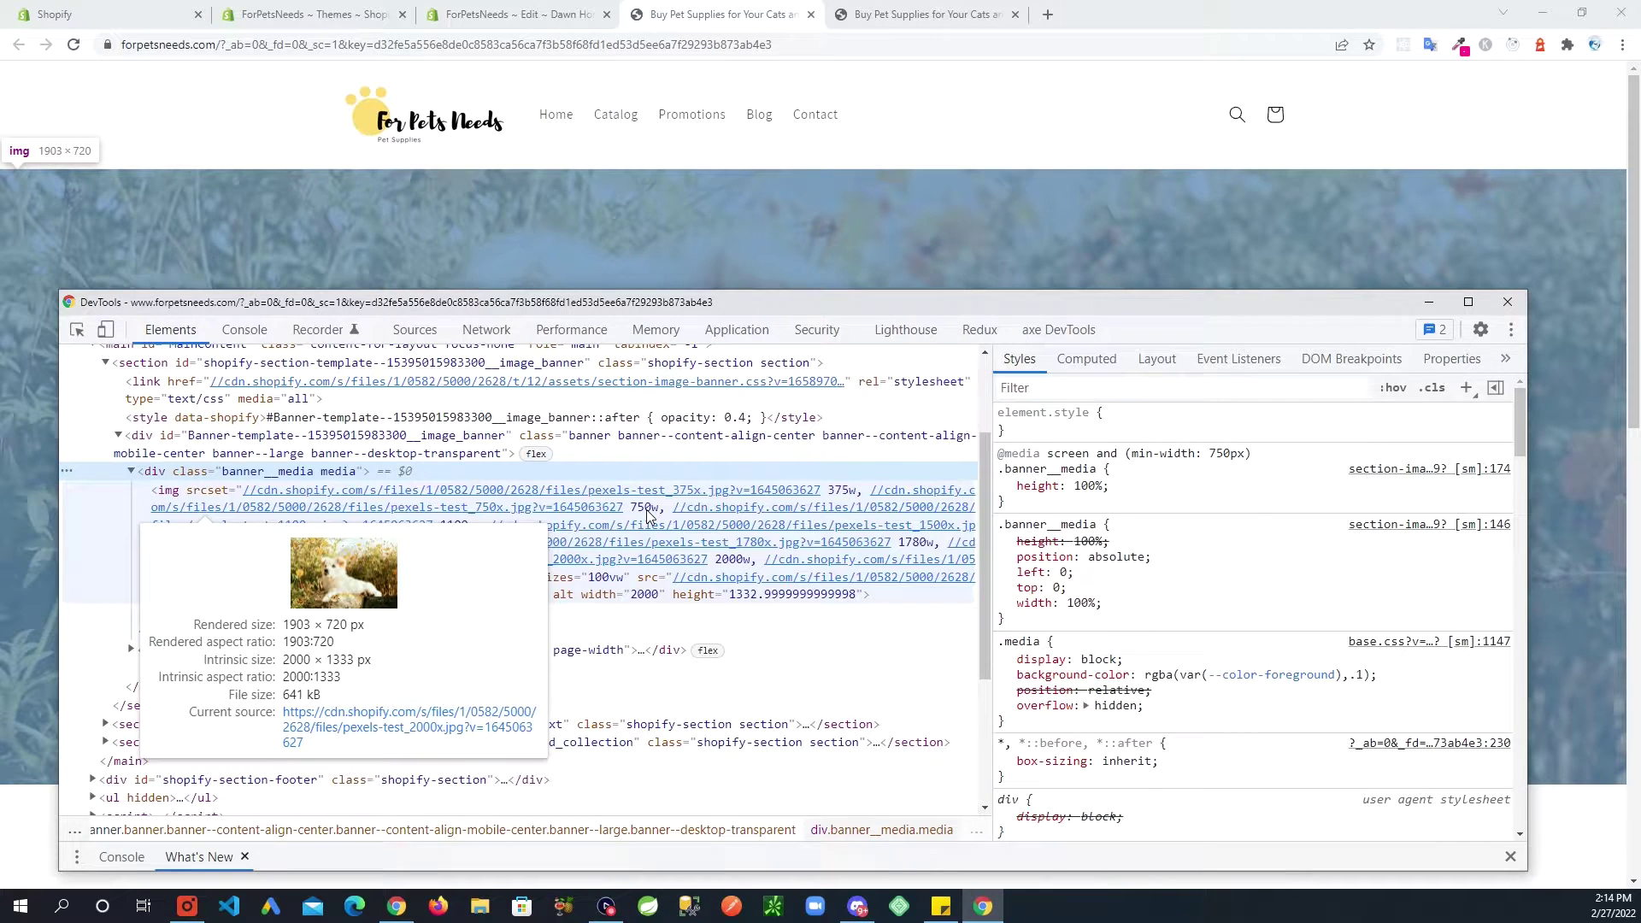
Step: Open the 750px pexels-test banner image from the srcset in a new tab
{"action": "right_click", "coordinate": [601, 511]}
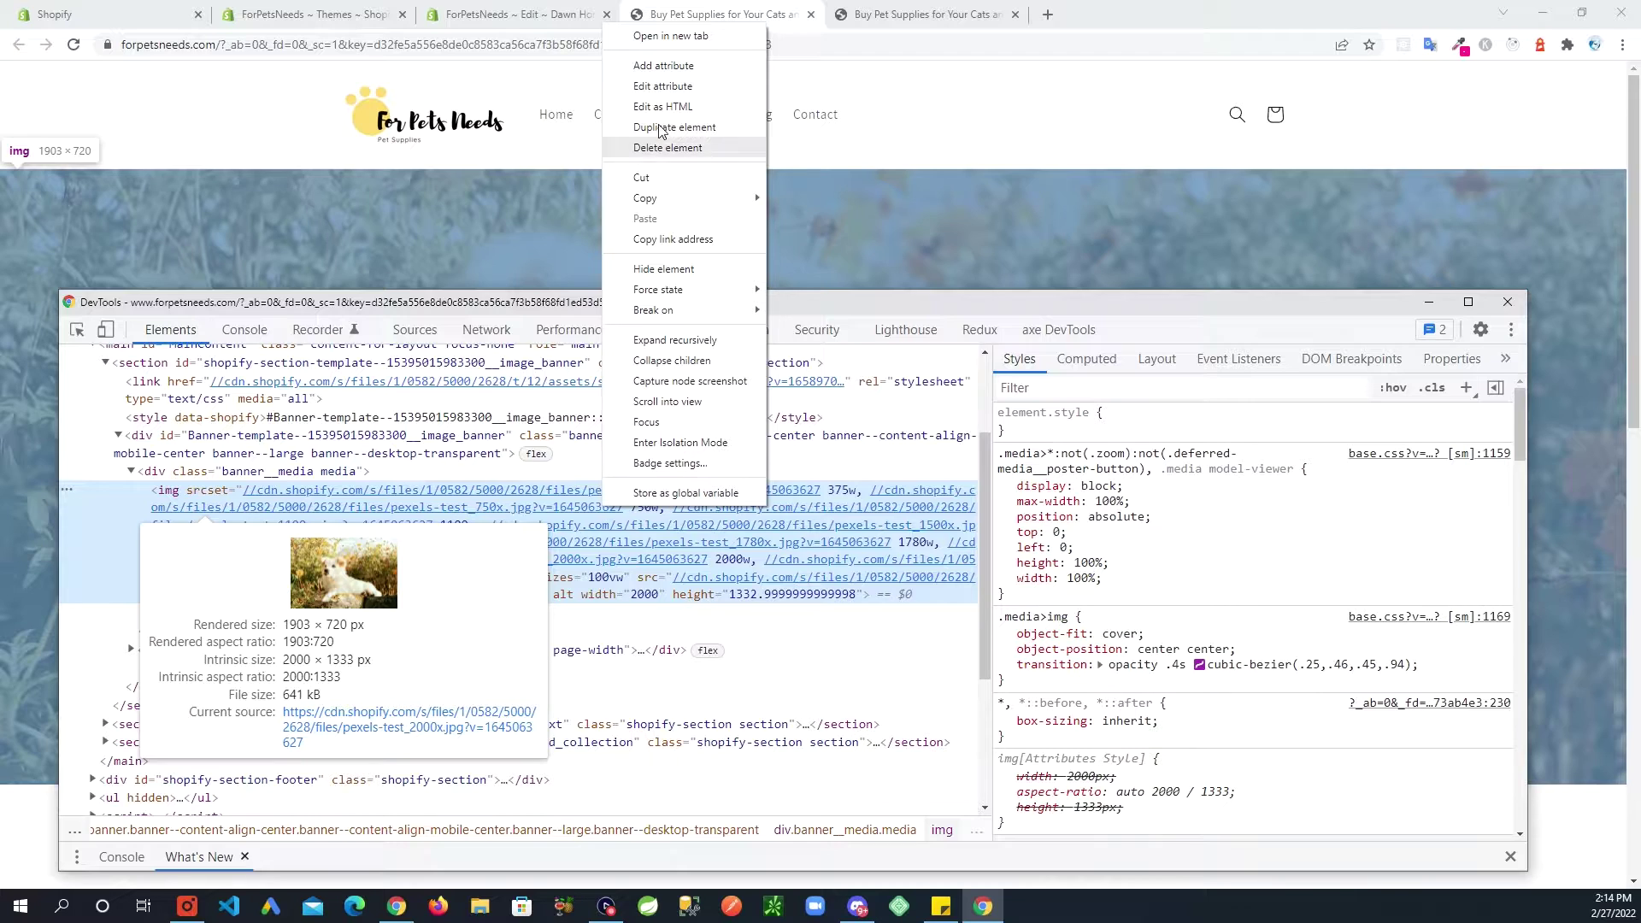
{"action": "left_click", "coordinate": [671, 35]}
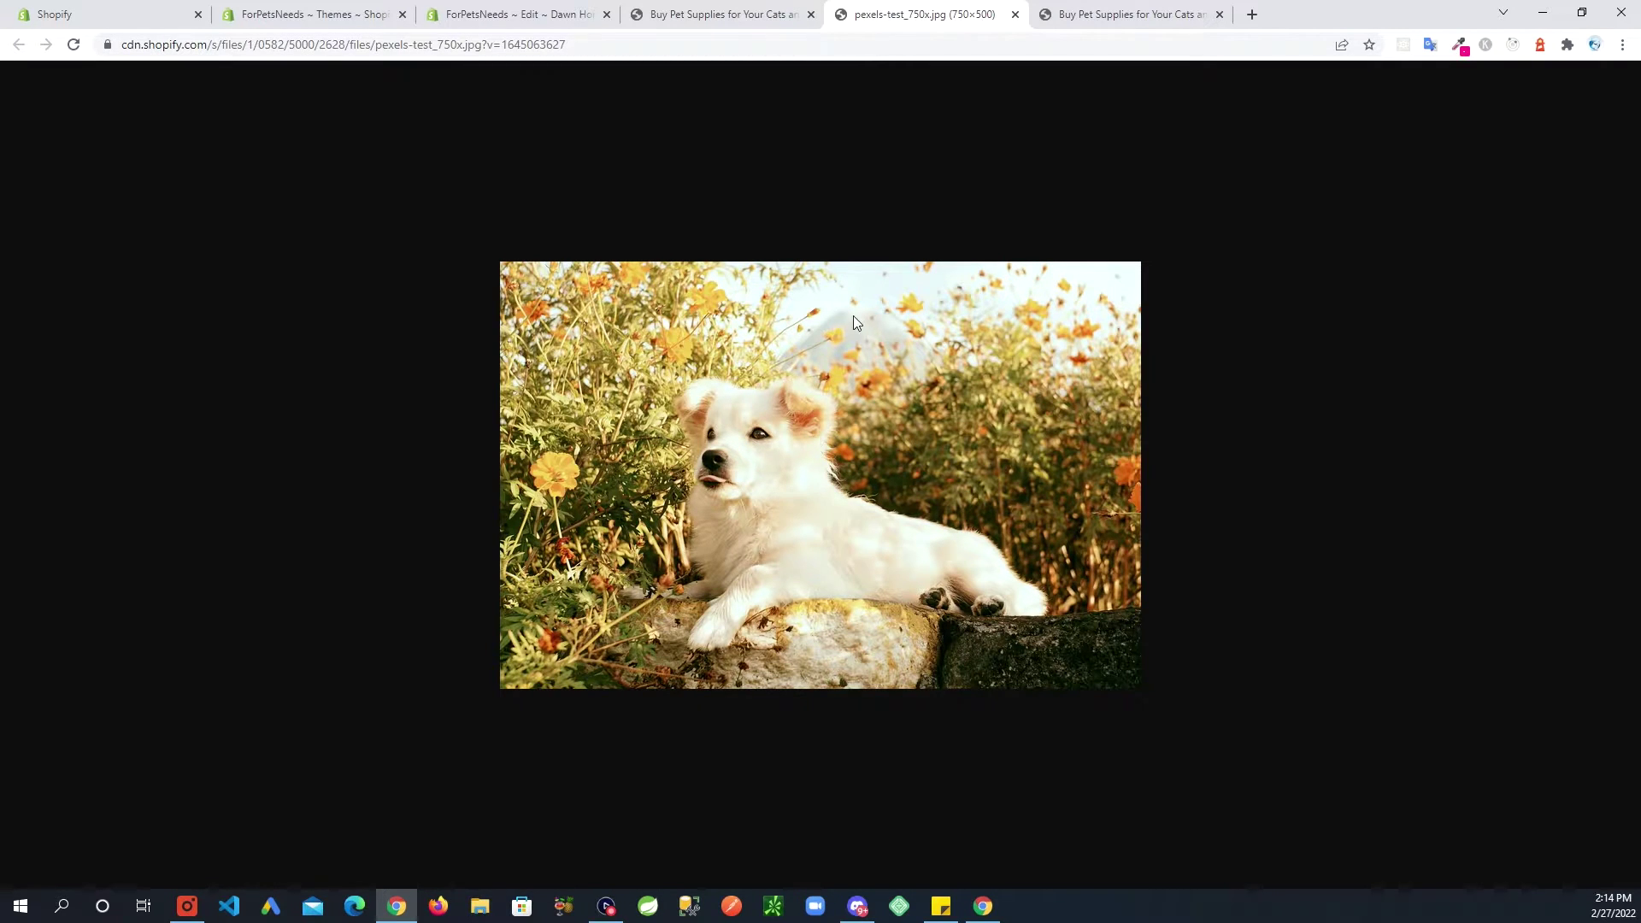
{"action": "left_click", "coordinate": [509, 17]}
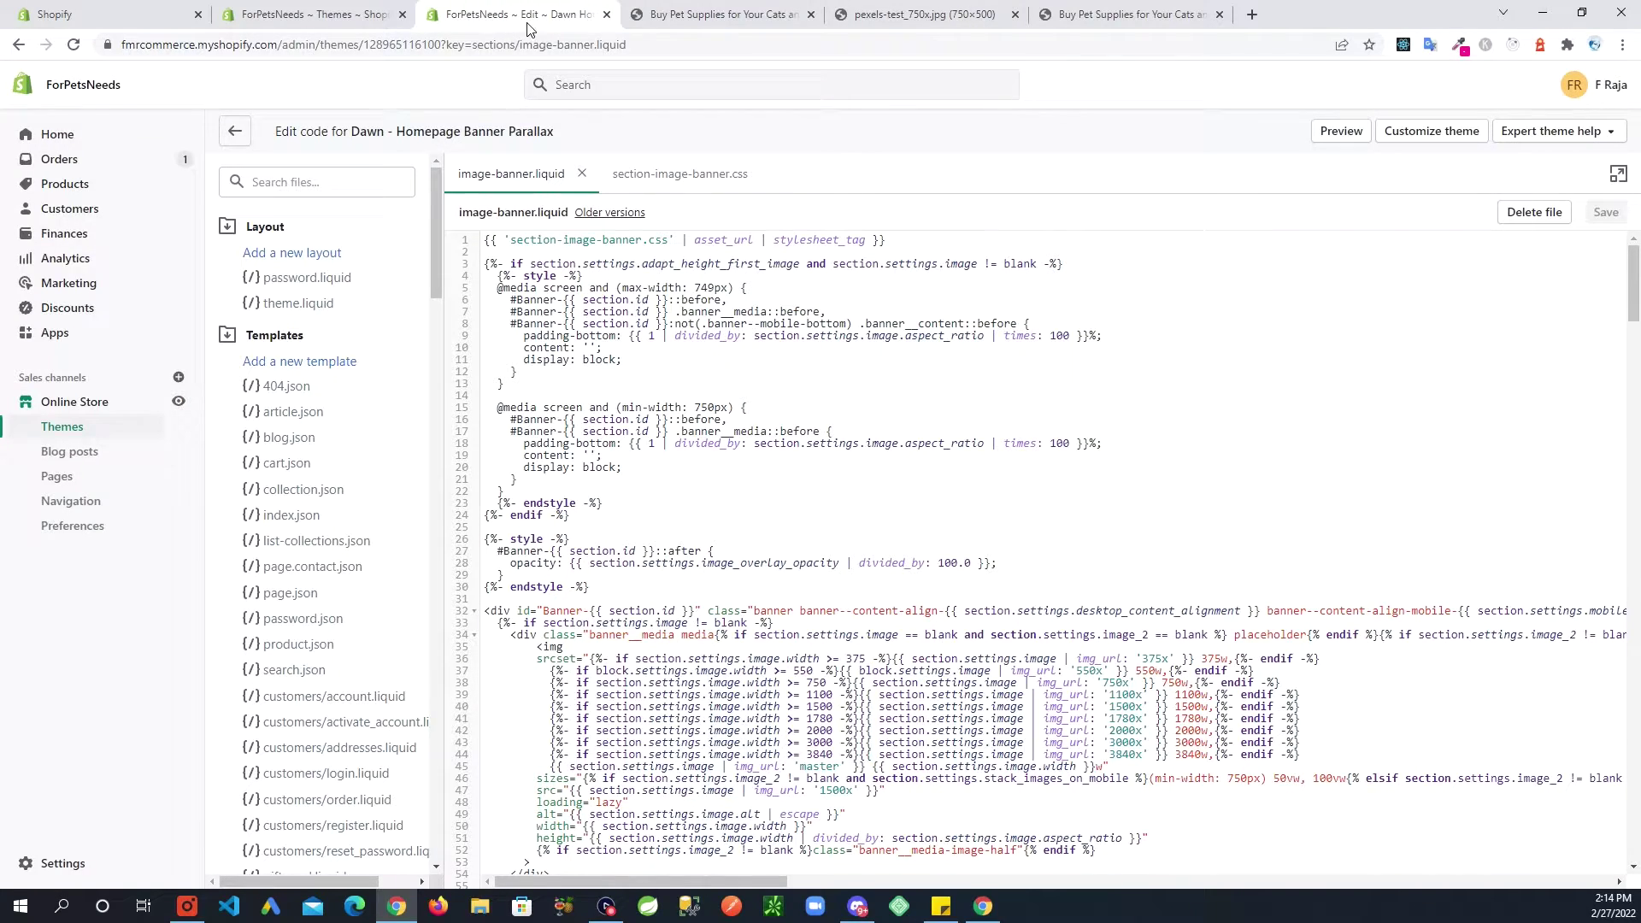
{"action": "left_click", "coordinate": [722, 14]}
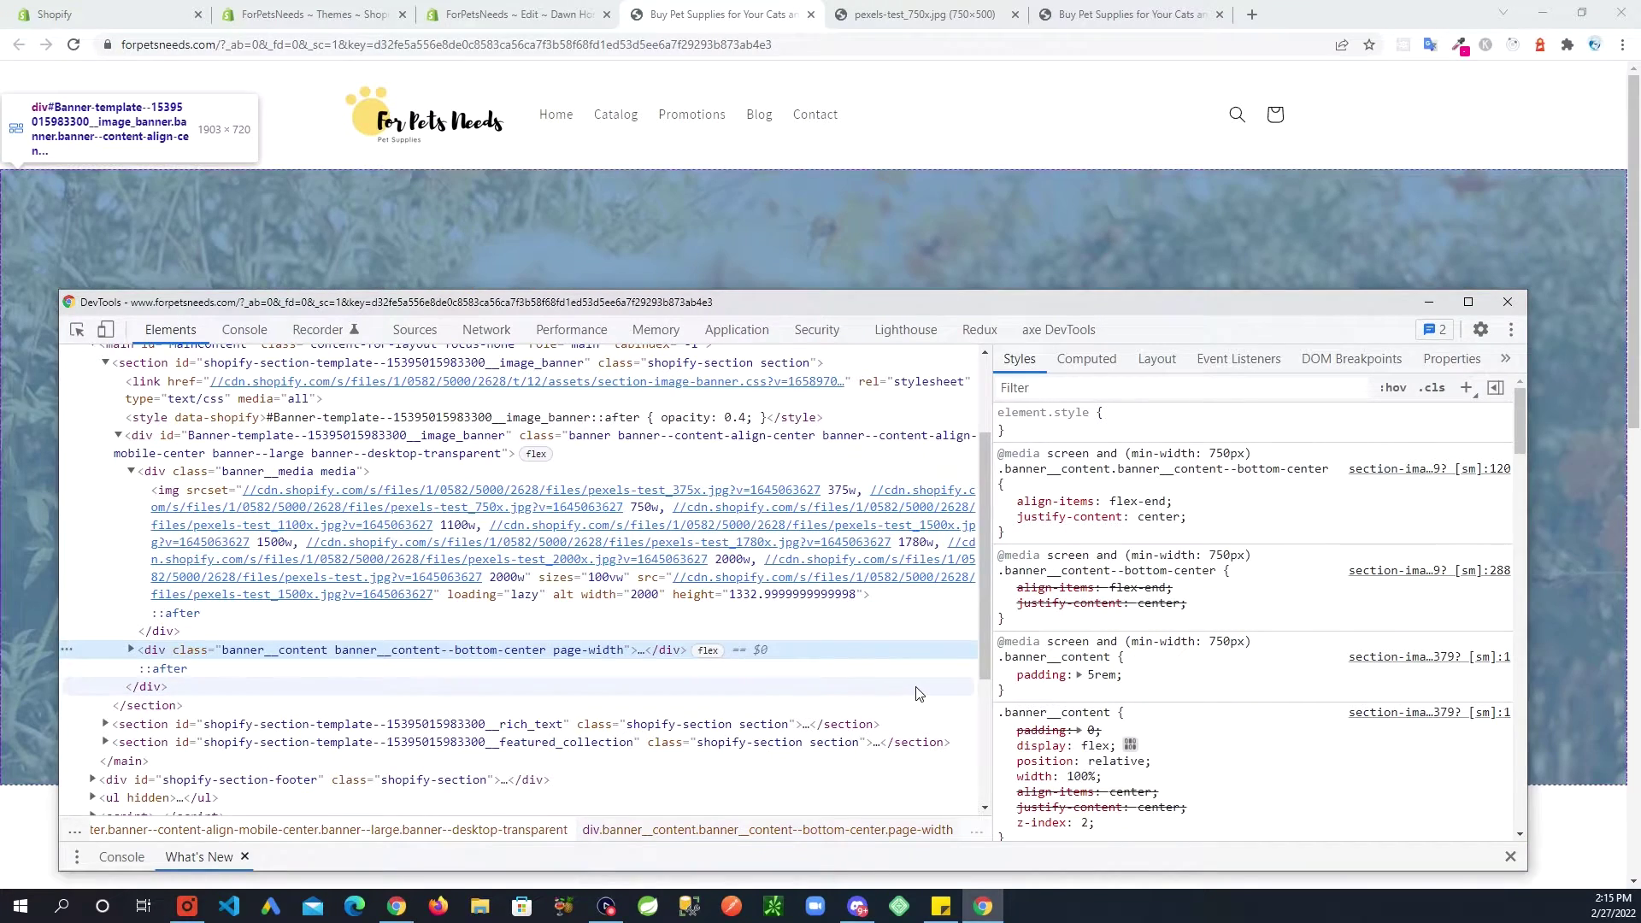
Step: Open the 2000px banner image in a new tab and select its full URL
{"action": "mouse_move", "coordinate": [478, 531]}
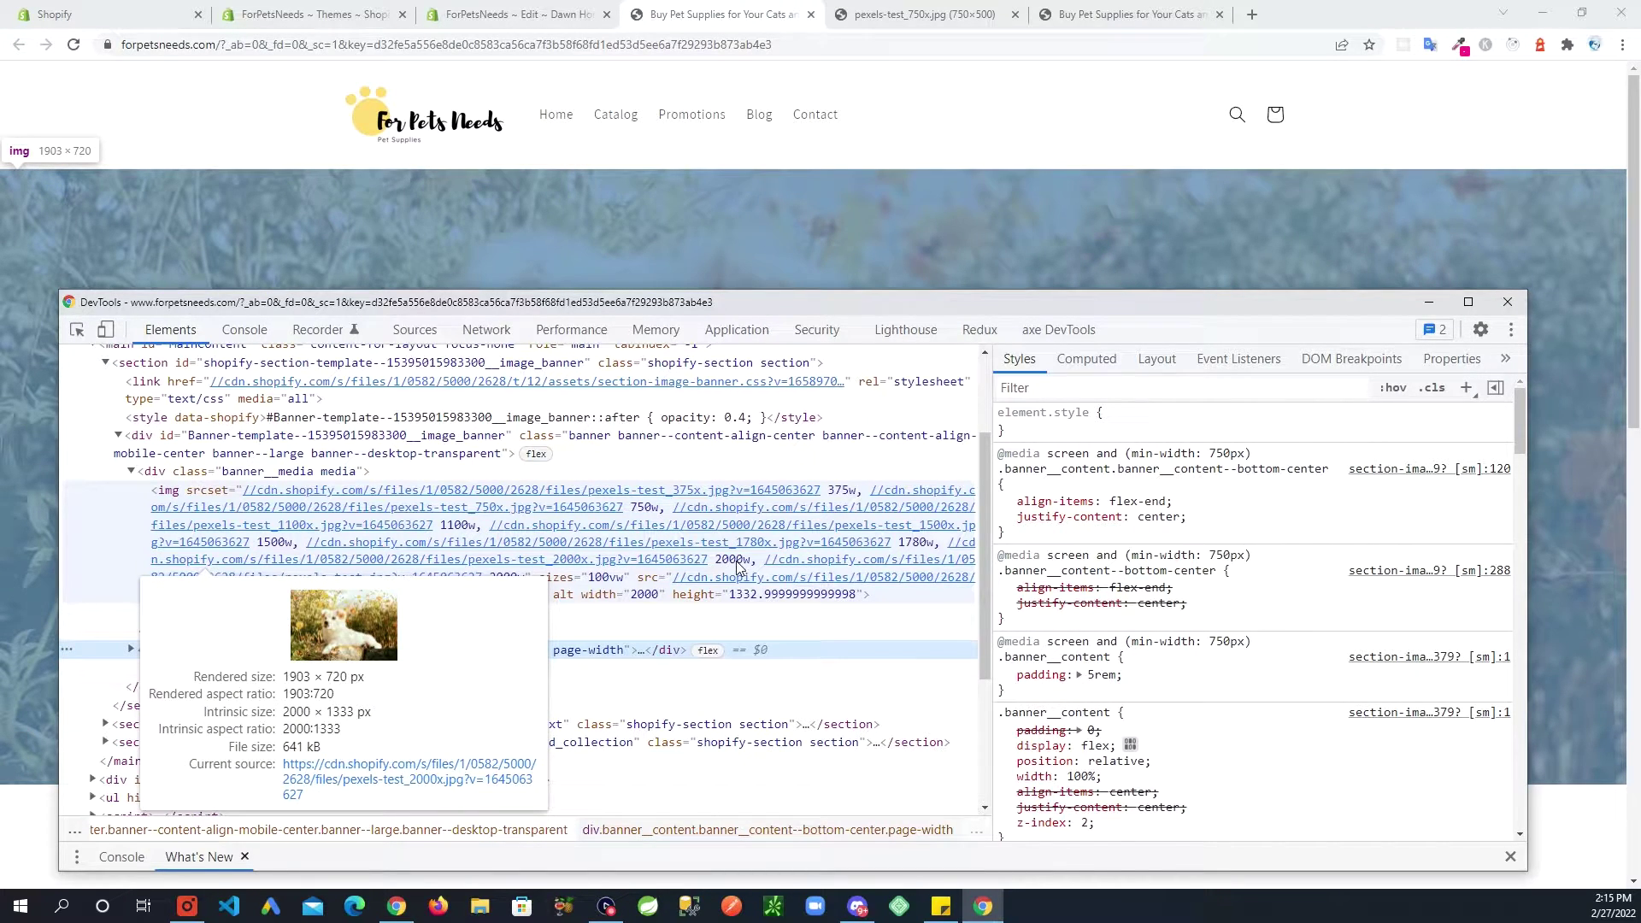
{"action": "right_click", "coordinate": [671, 566]}
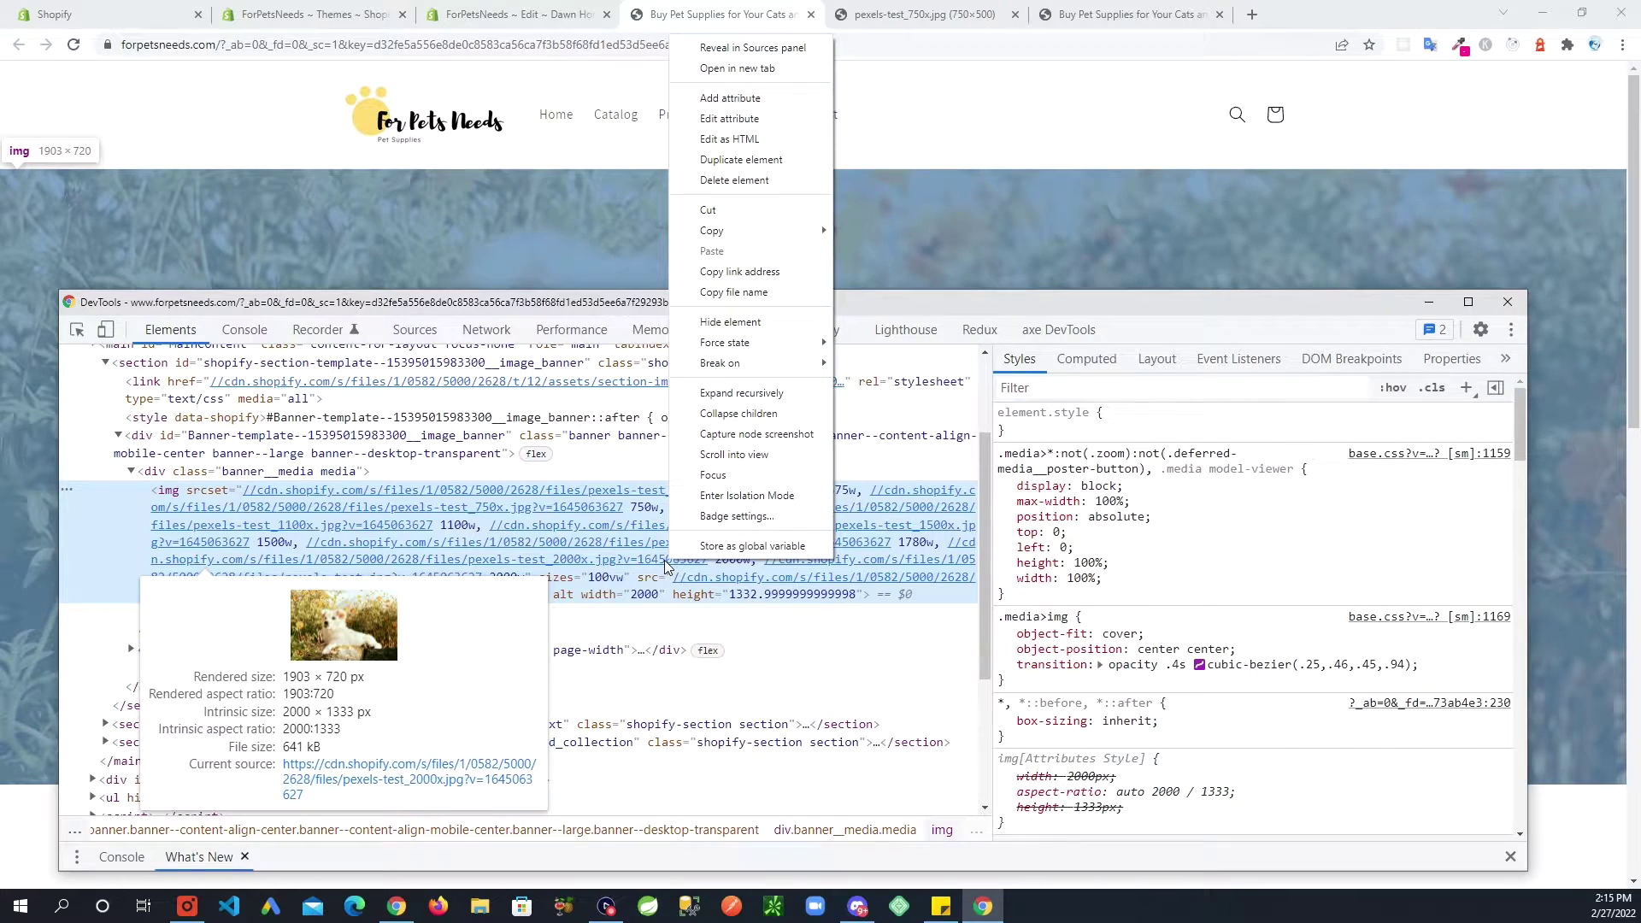
{"action": "left_click", "coordinate": [737, 68]}
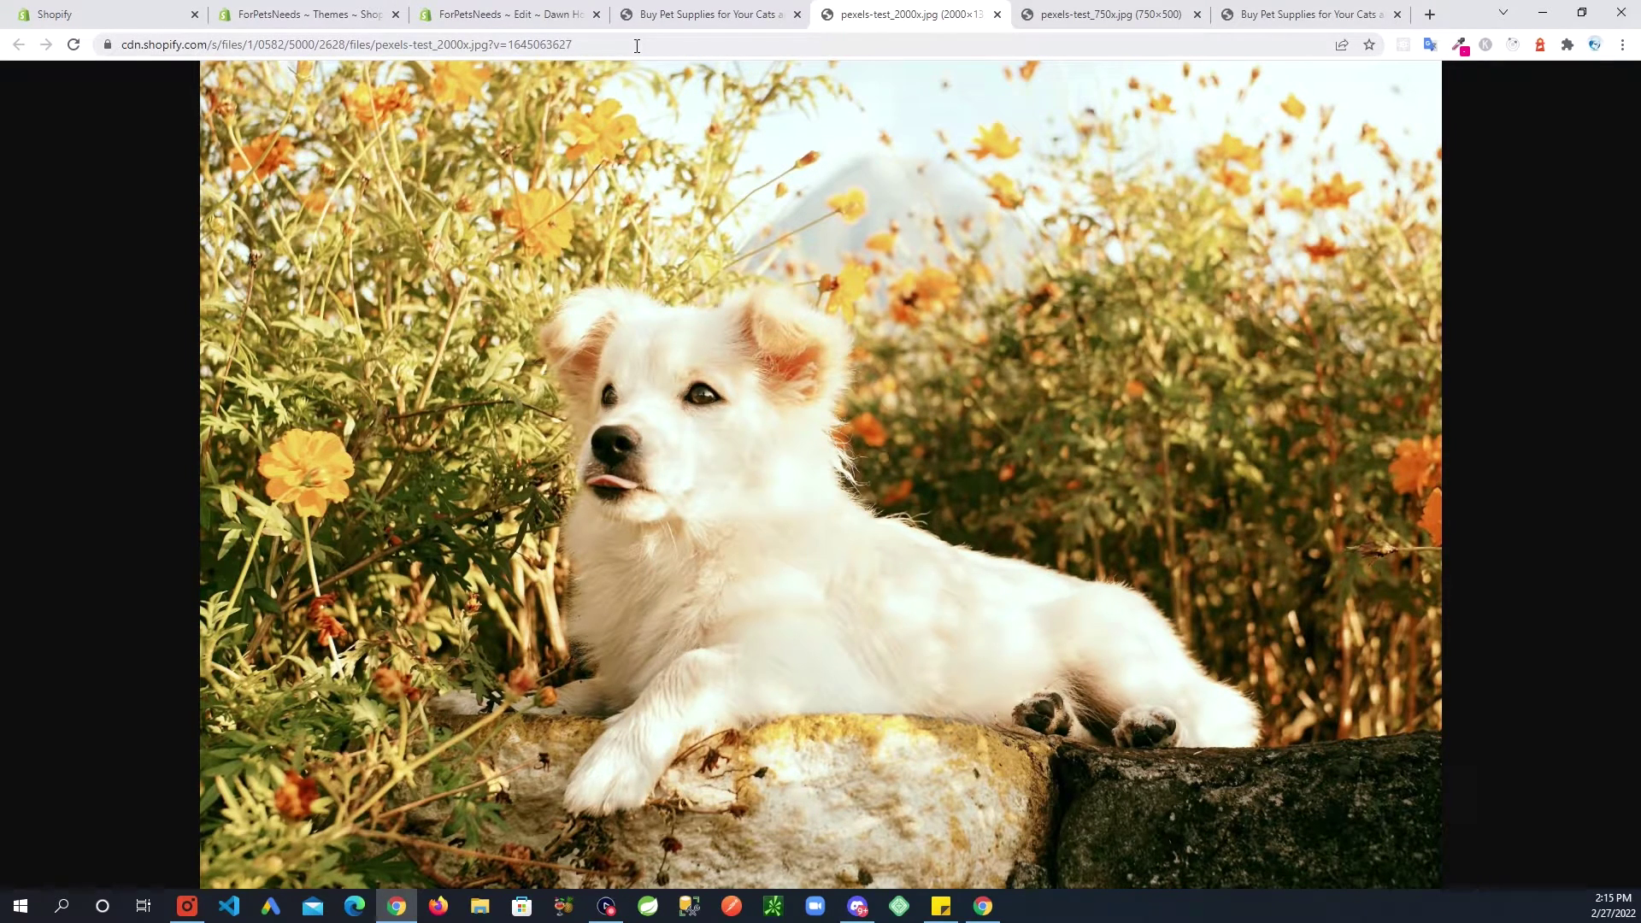
{"action": "left_click_drag", "start_coordinate": [637, 45], "coordinate": [75, 50]}
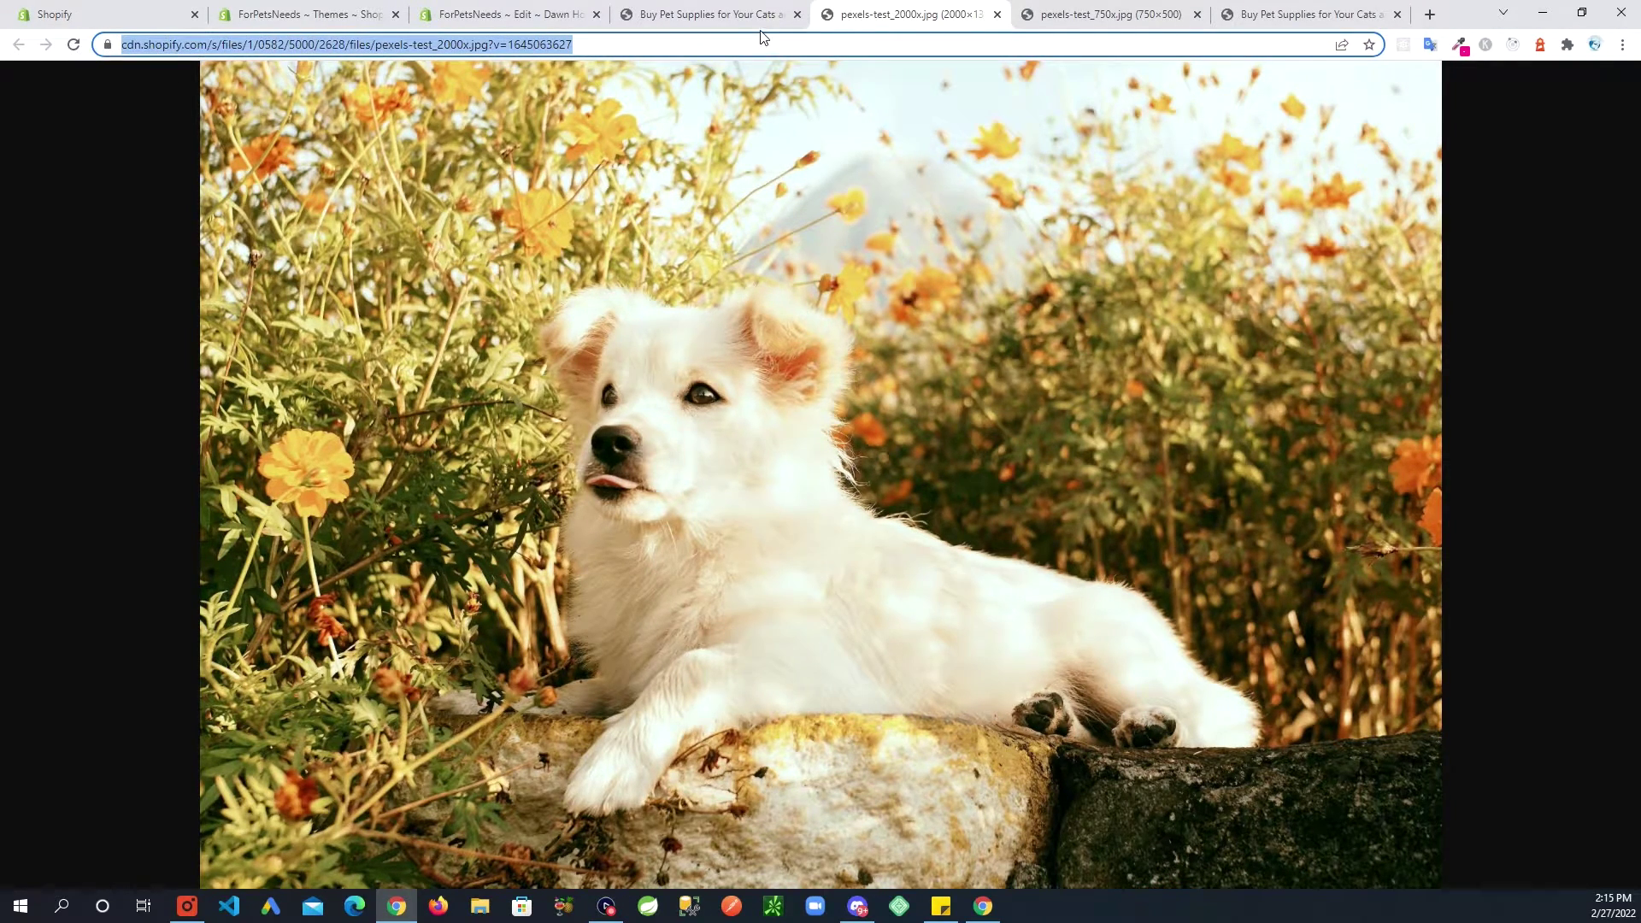
Step: Re-inspect the banner image on the storefront, then go to the Shopify Themes page
{"action": "left_click", "coordinate": [722, 16]}
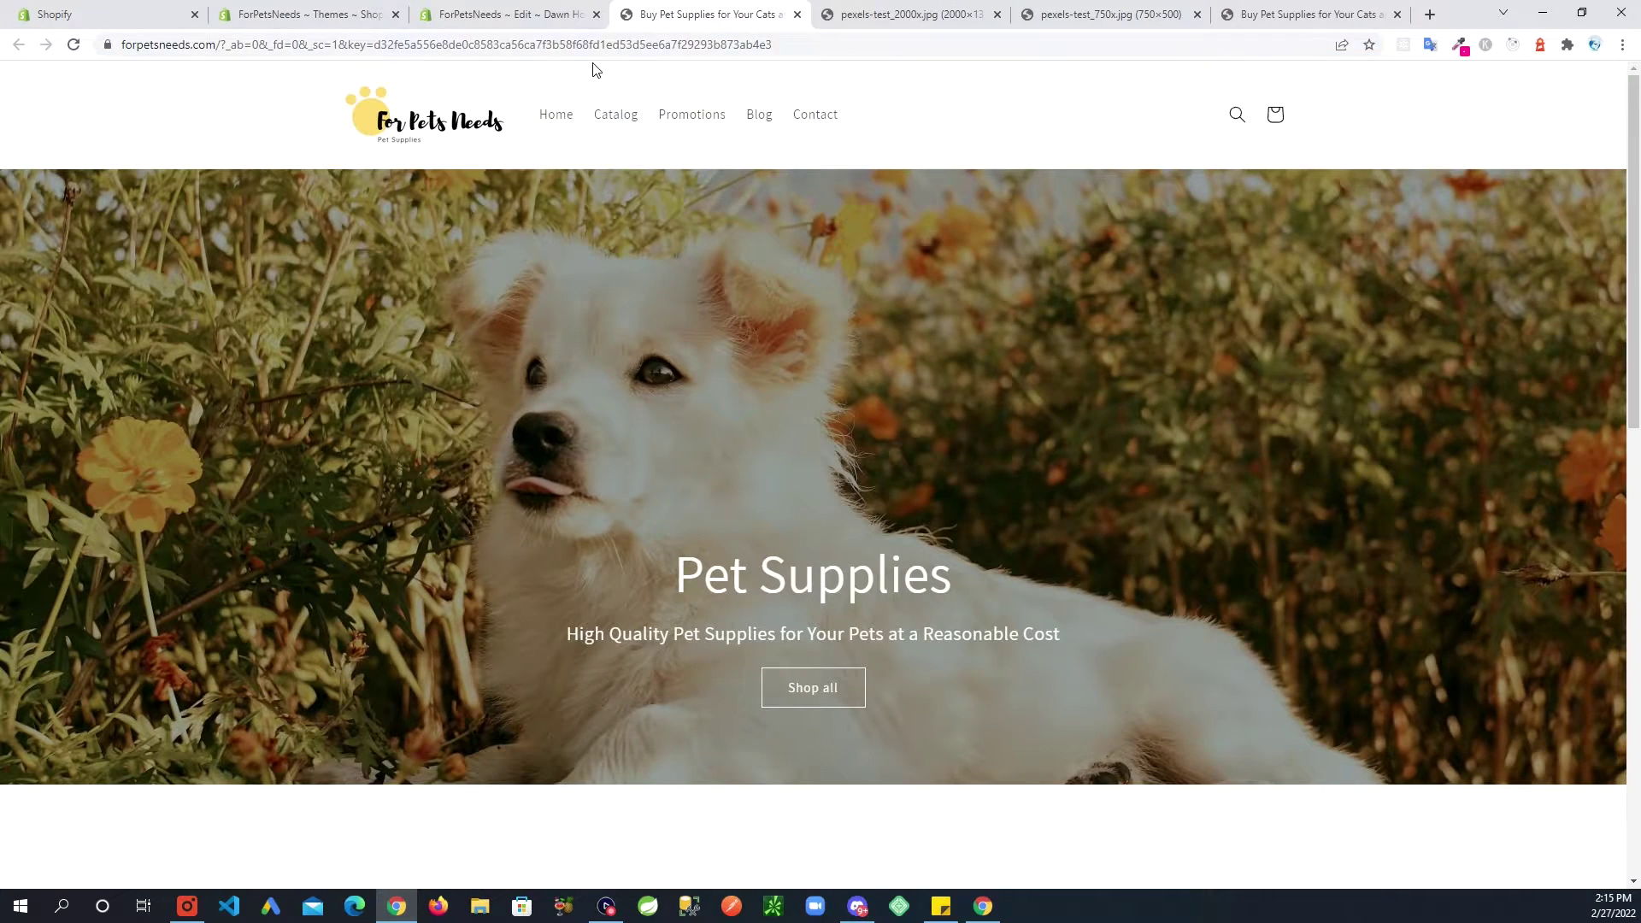
{"action": "right_click", "coordinate": [706, 302]}
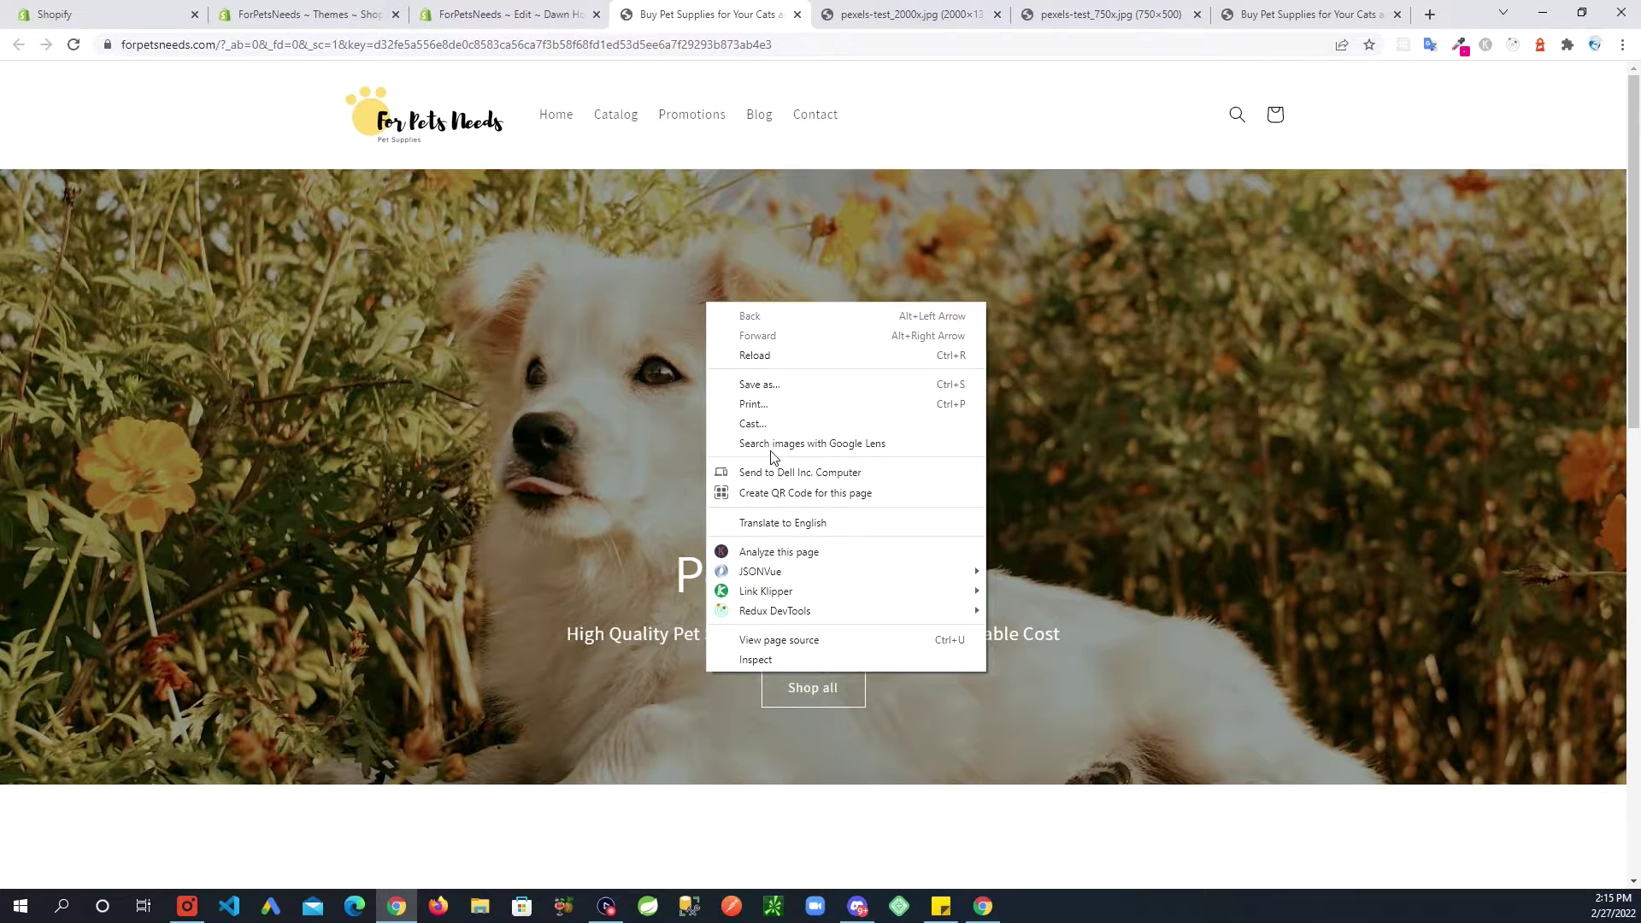
{"action": "left_click", "coordinate": [858, 662]}
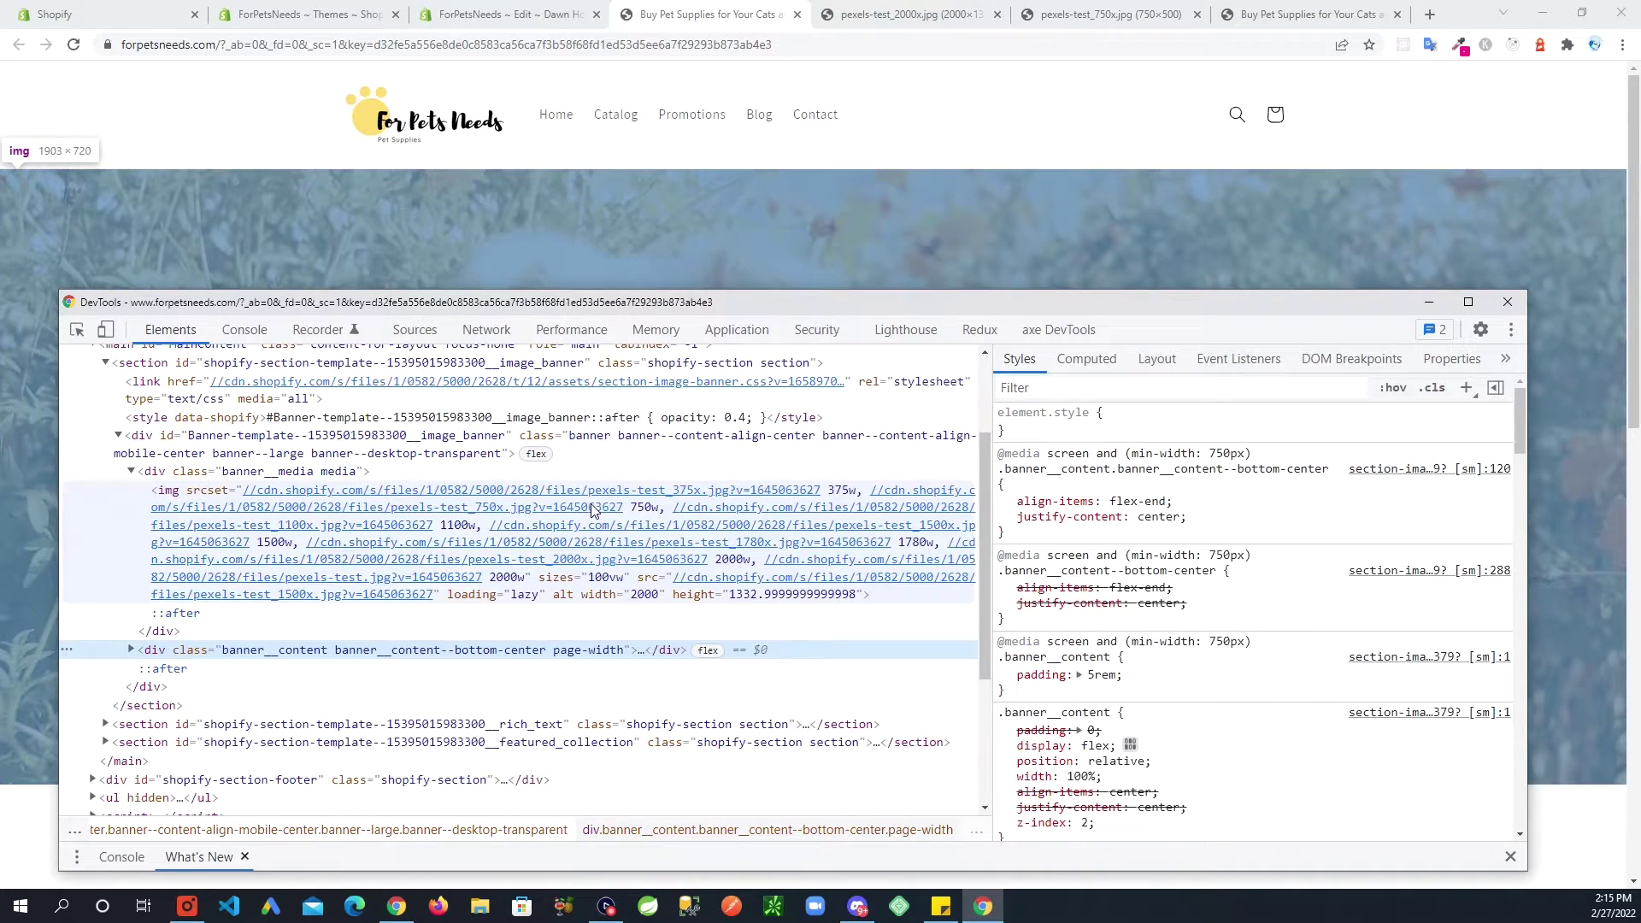
{"action": "mouse_move", "coordinate": [660, 506]}
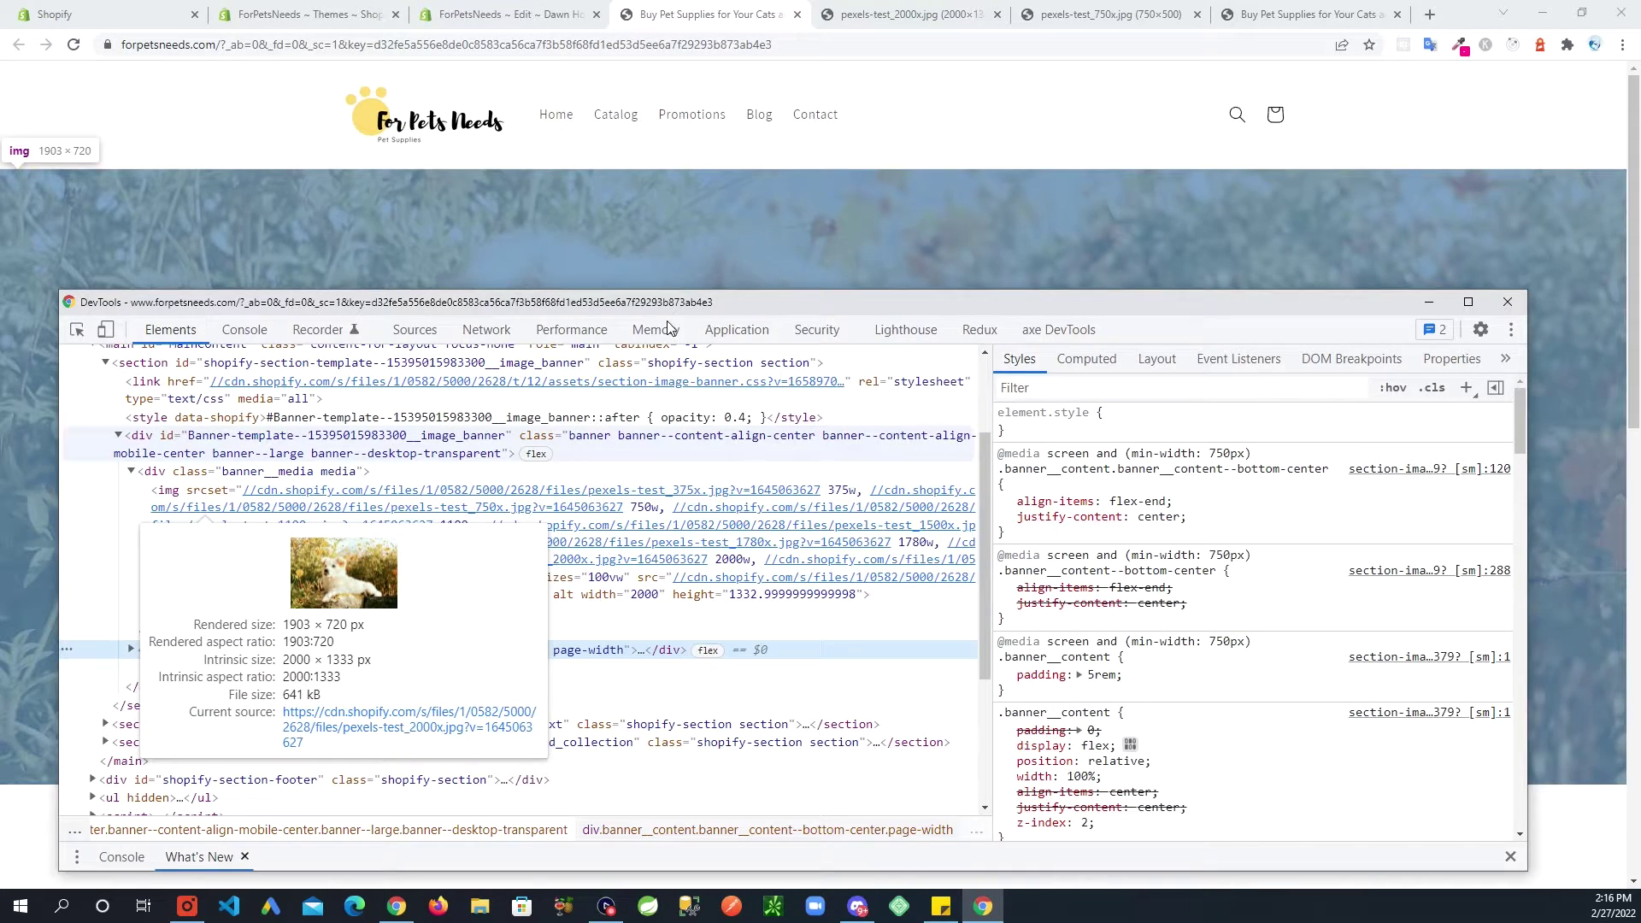
{"action": "key", "text": "ctrl+shift+Tab"}
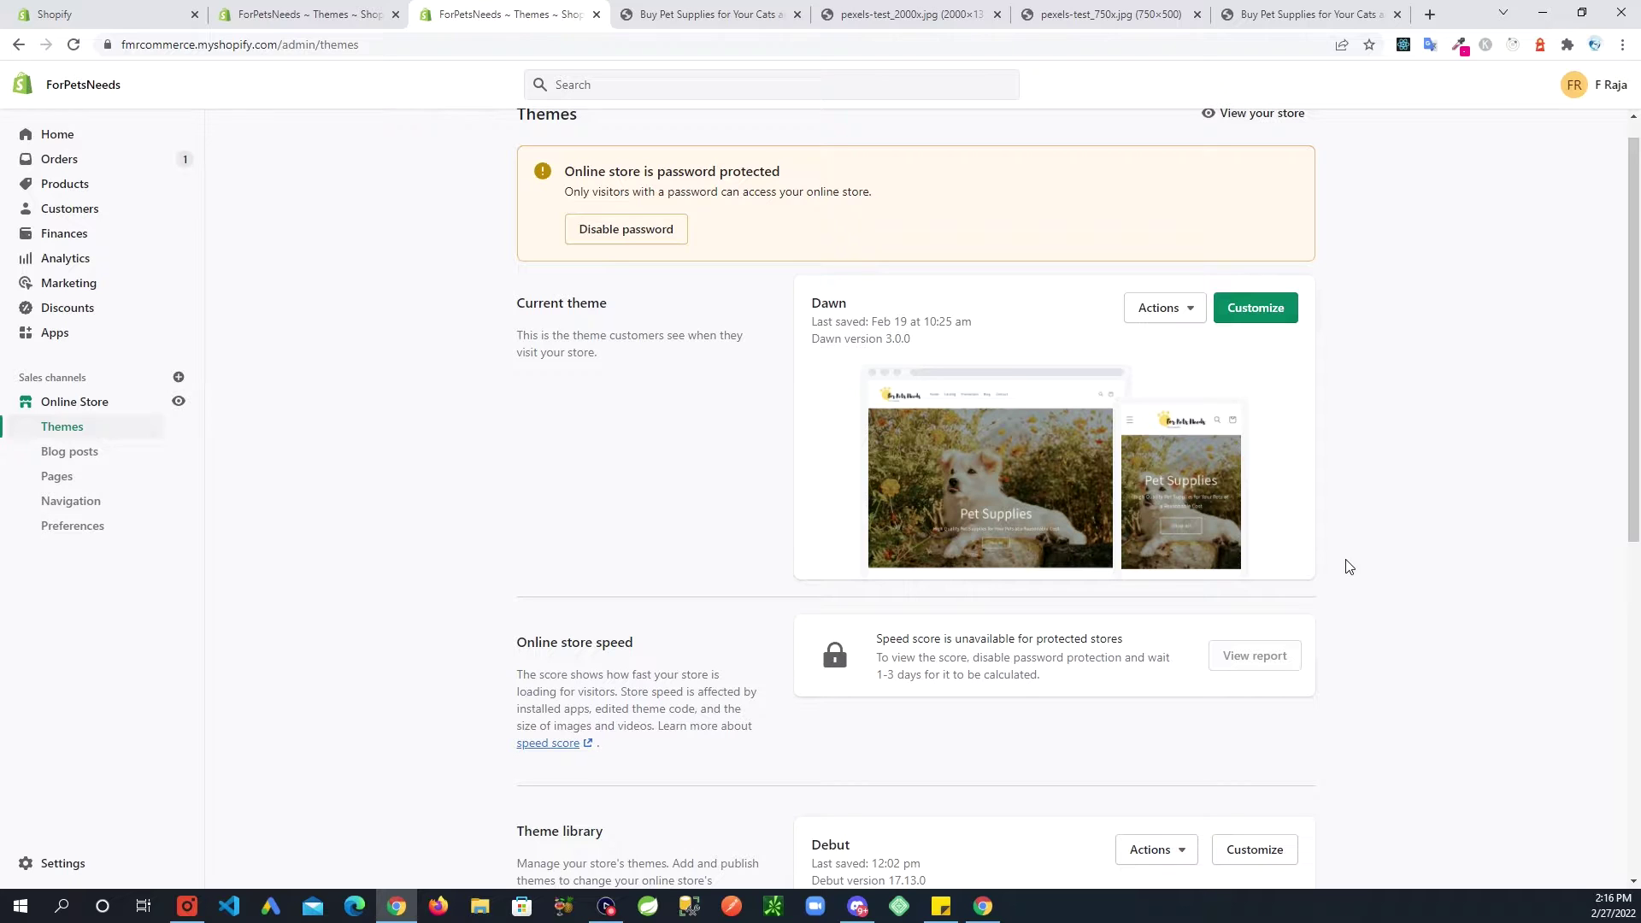
Step: Scroll the Themes page and view the actions for the current Dawn theme
{"action": "scroll", "coordinate": [1348, 566], "scroll_direction": "down", "scroll_amount": 3}
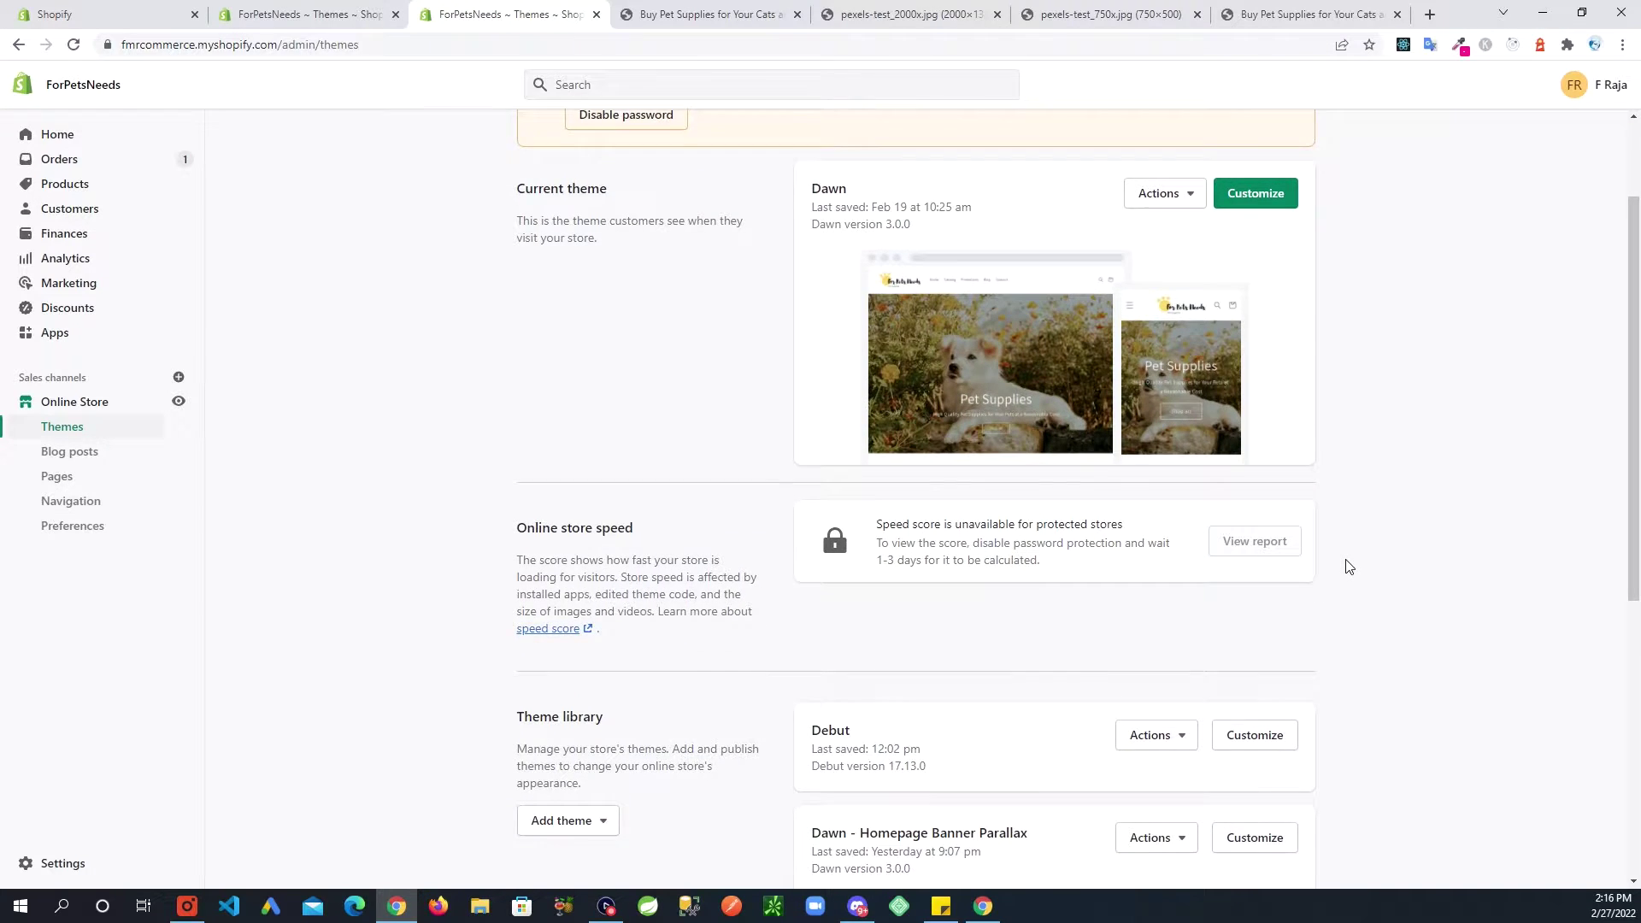
{"action": "scroll", "coordinate": [1347, 566], "scroll_direction": "down", "scroll_amount": 1}
{"action": "scroll", "coordinate": [1346, 568], "scroll_direction": "up", "scroll_amount": 2}
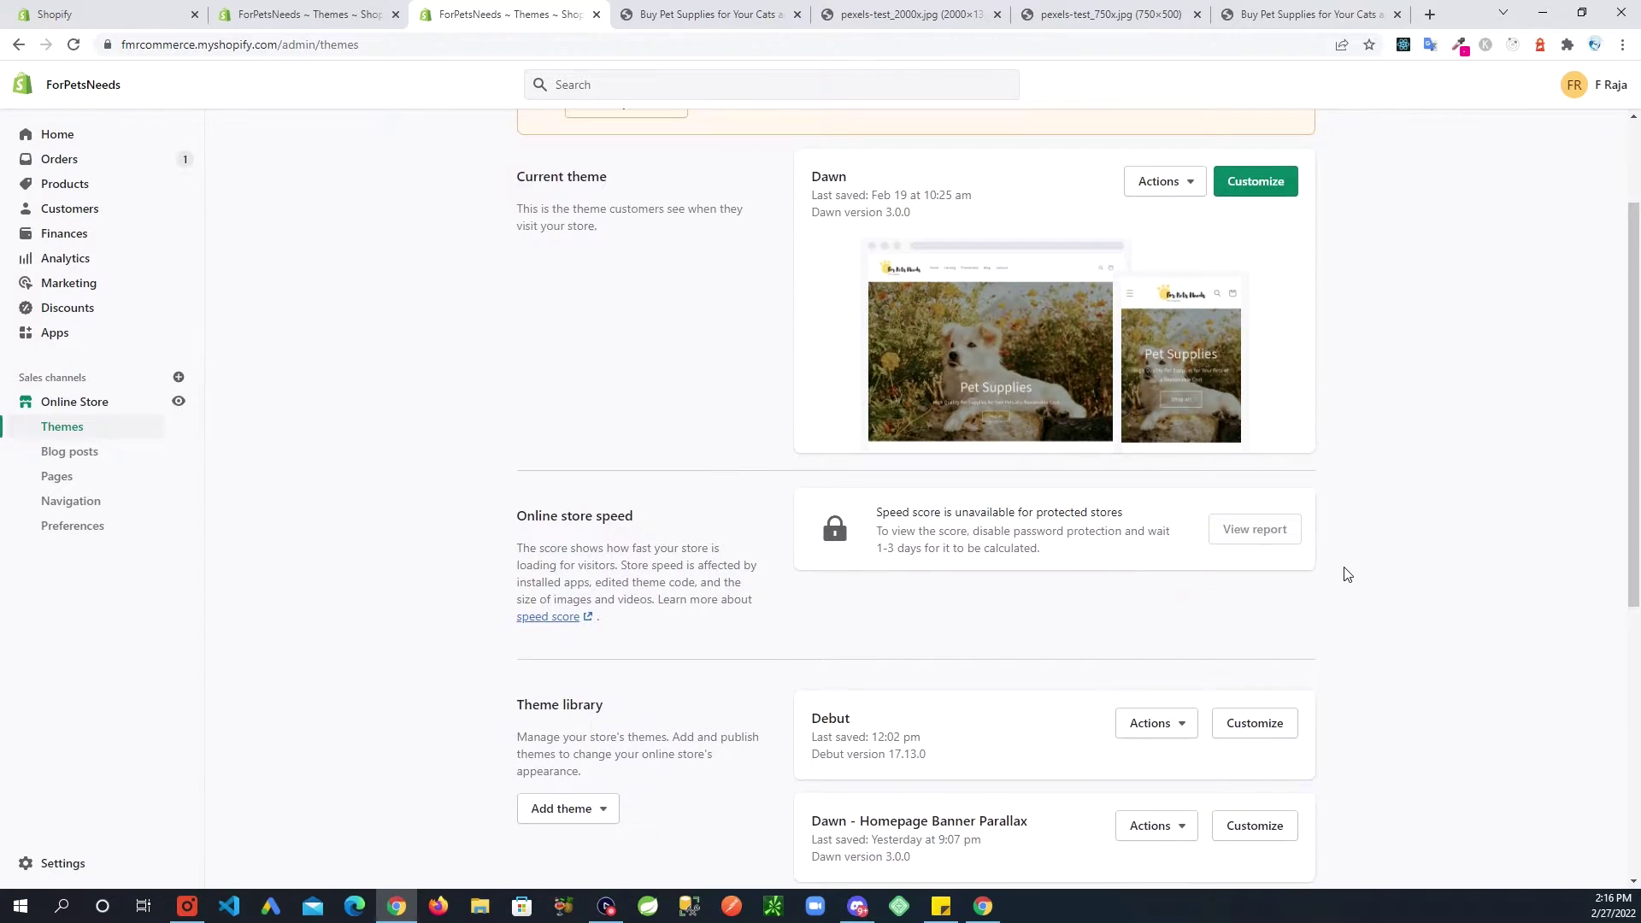
{"action": "scroll", "coordinate": [1346, 568], "scroll_direction": "down", "scroll_amount": 3}
{"action": "scroll", "coordinate": [1347, 574], "scroll_direction": "down", "scroll_amount": 1}
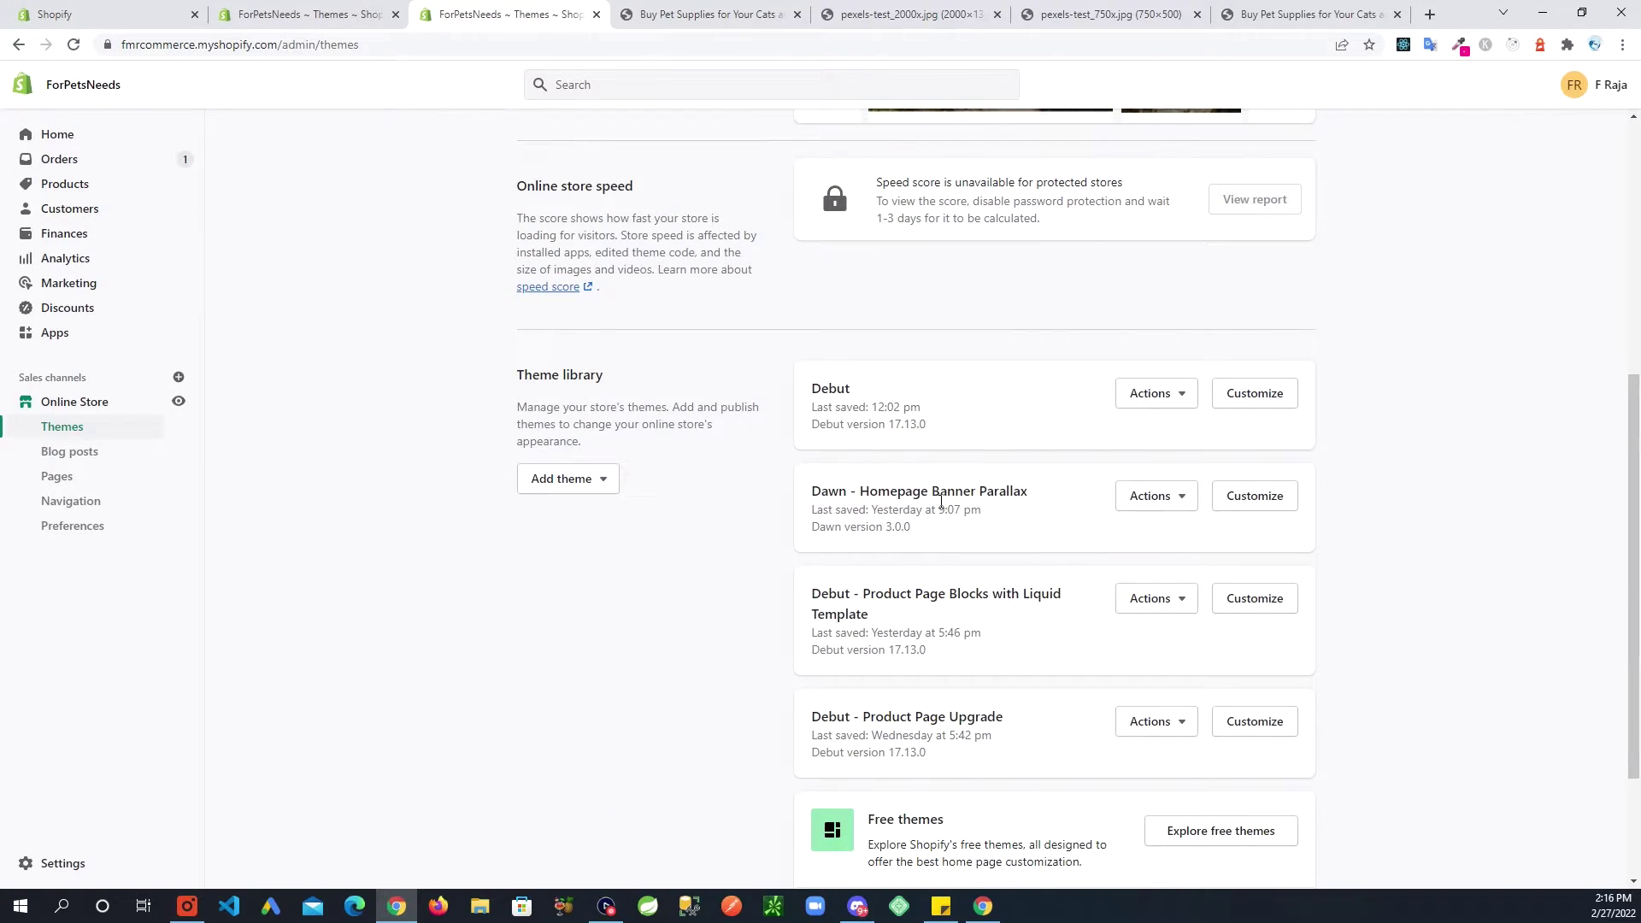
{"action": "scroll", "coordinate": [1073, 558], "scroll_direction": "up", "scroll_amount": 6}
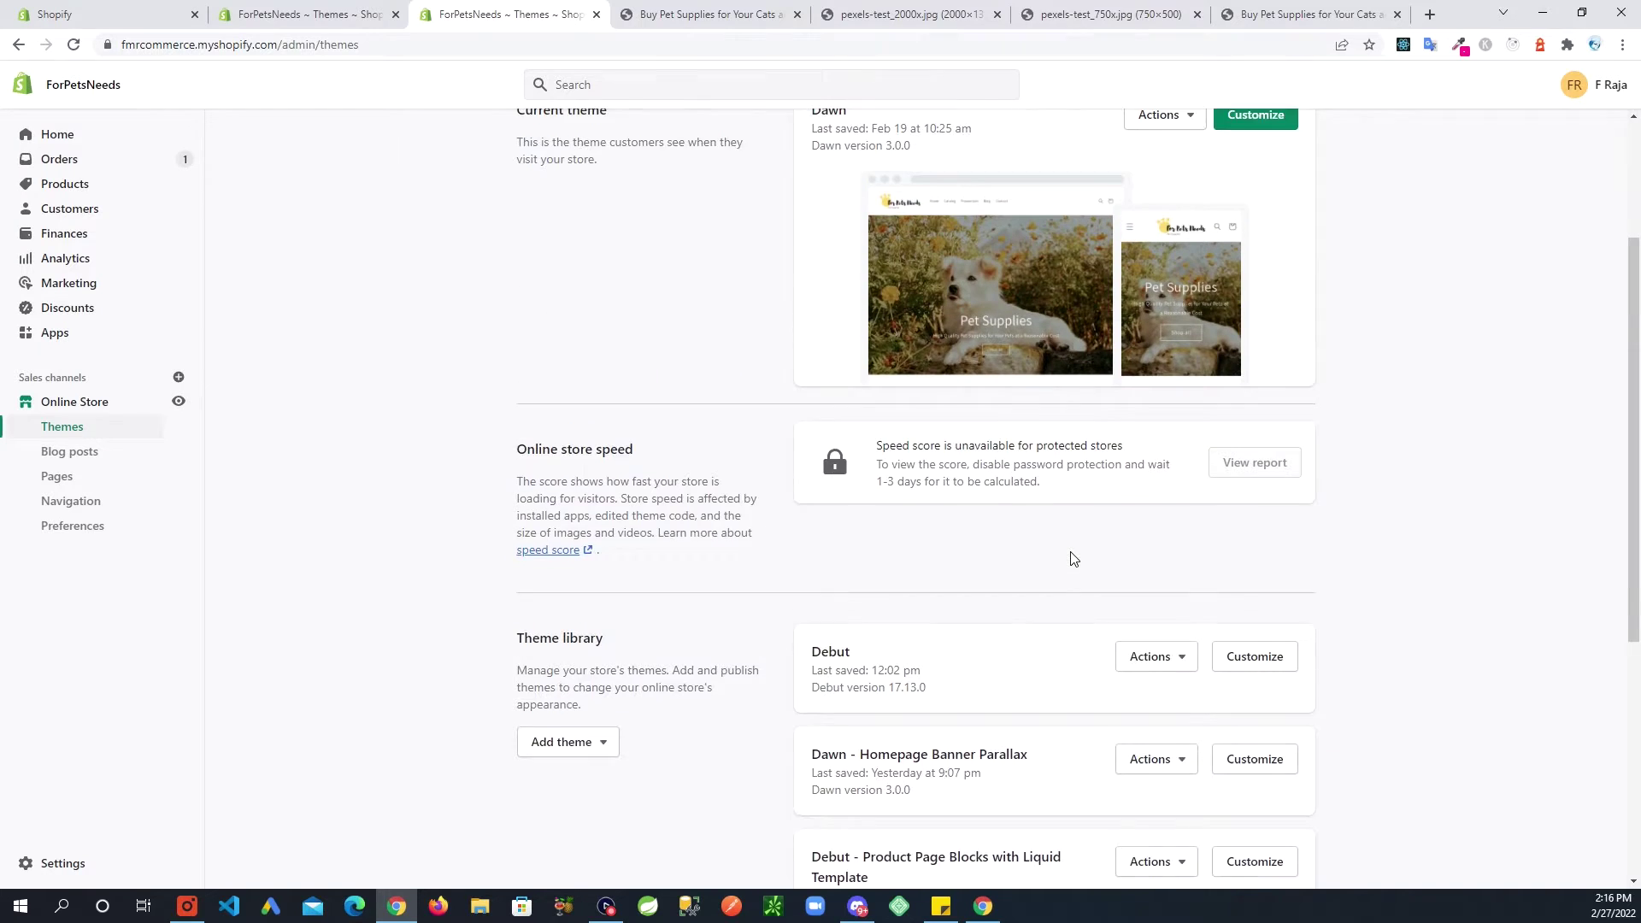
{"action": "left_click", "coordinate": [1190, 341]}
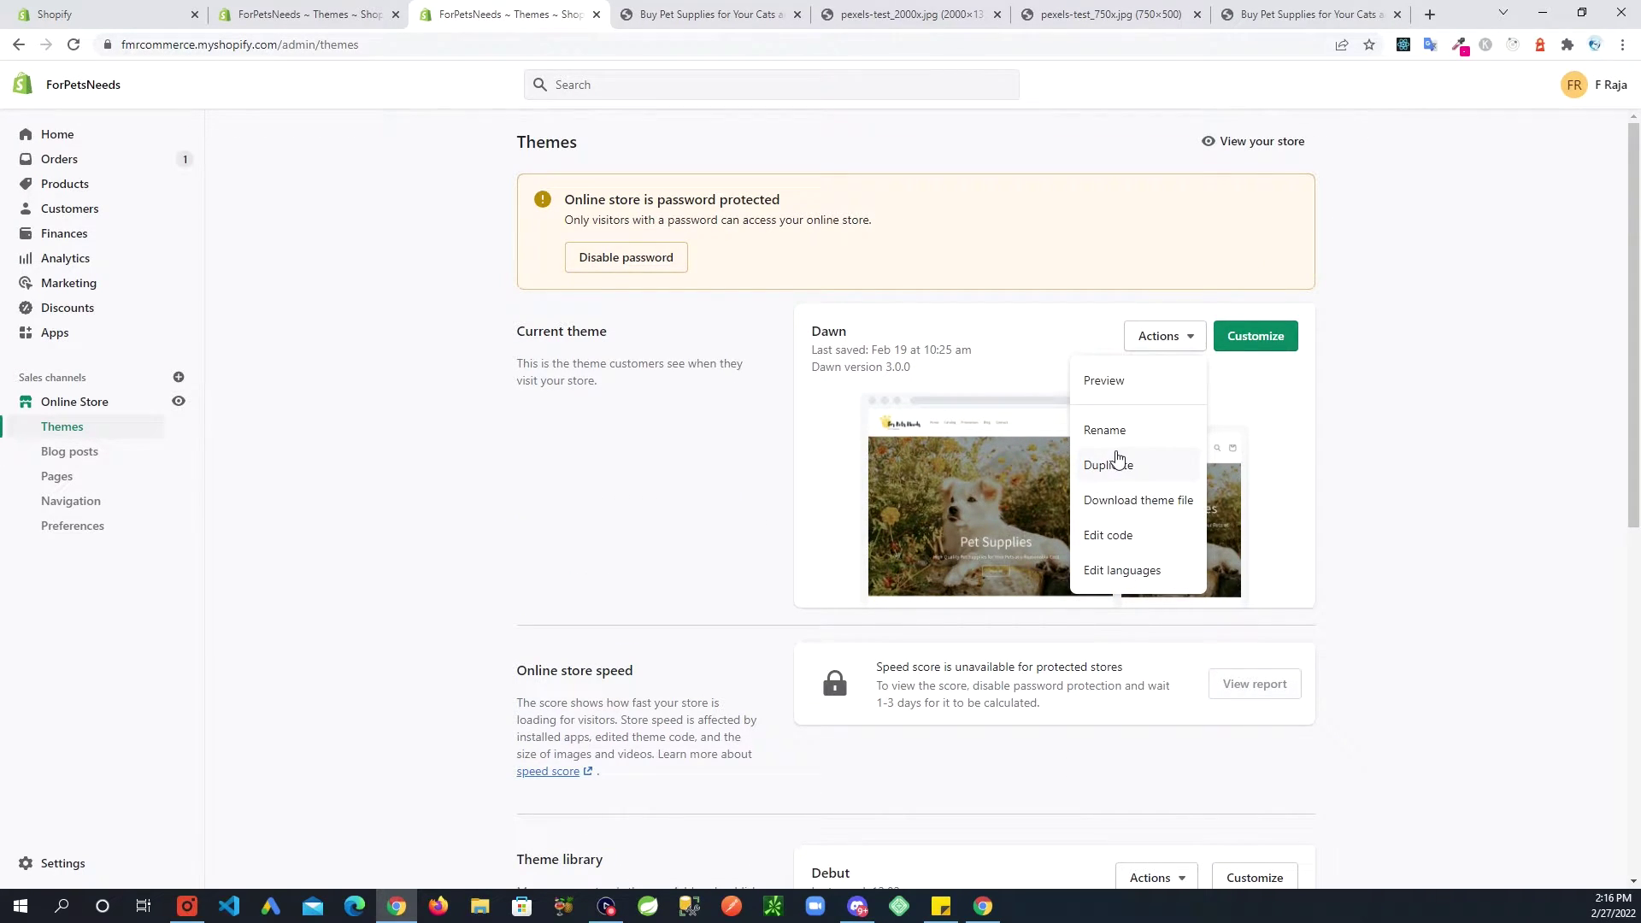
Step: Find the Dawn - Homepage Banner Parallax theme in the library and show its Actions menu
{"action": "scroll", "coordinate": [1365, 403], "scroll_direction": "down", "scroll_amount": 2}
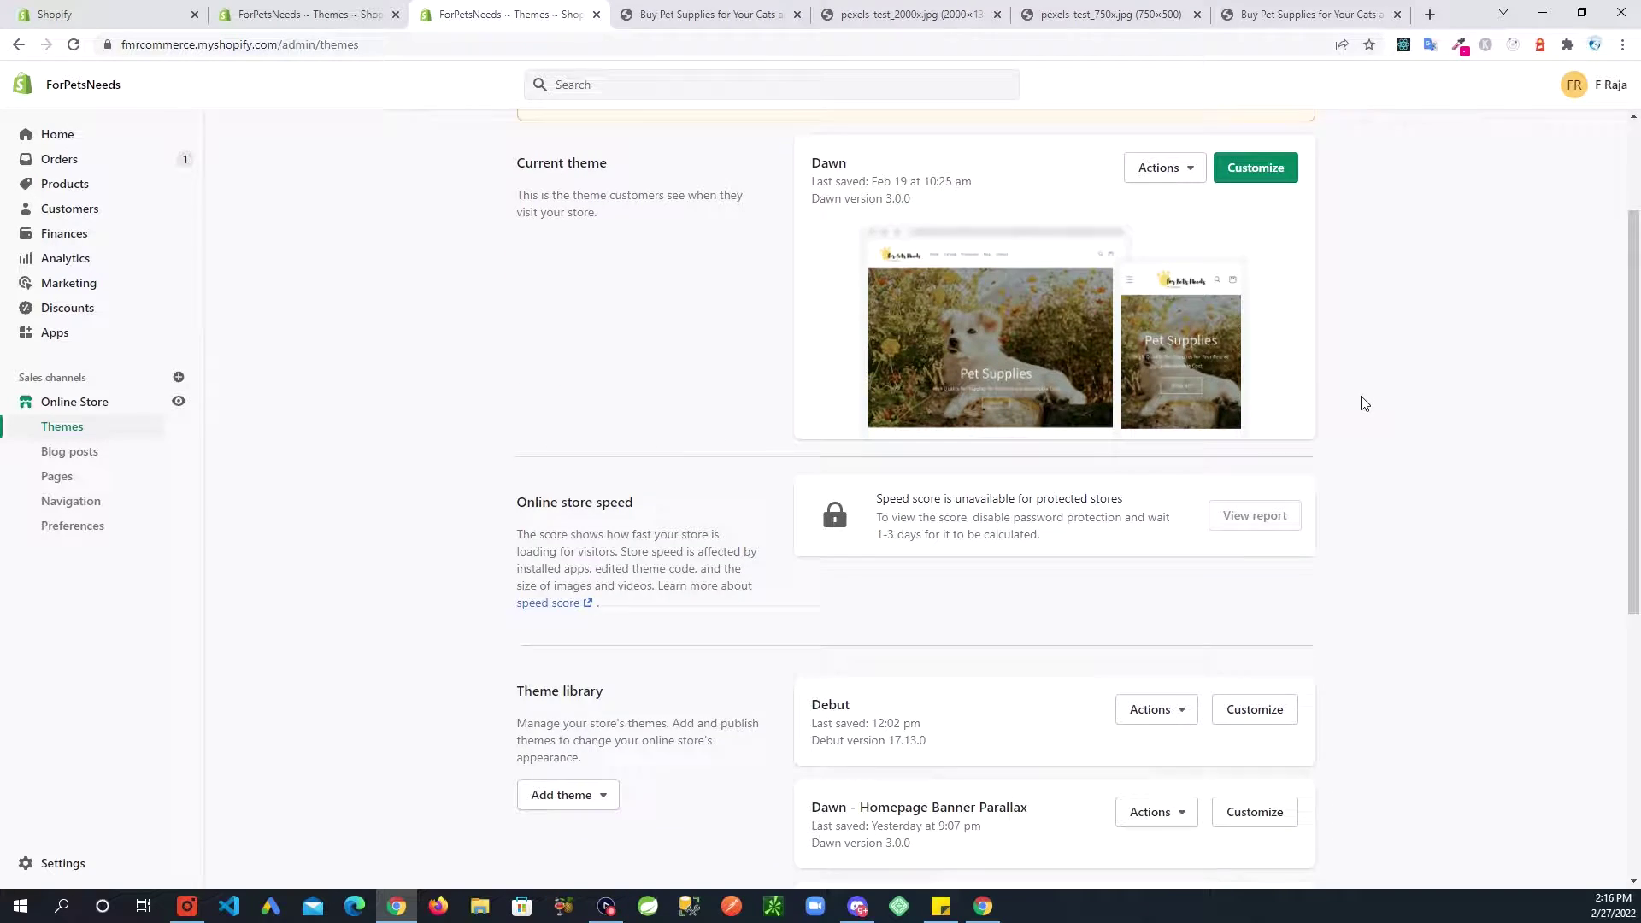
{"action": "scroll", "coordinate": [1359, 406], "scroll_direction": "down", "scroll_amount": 4}
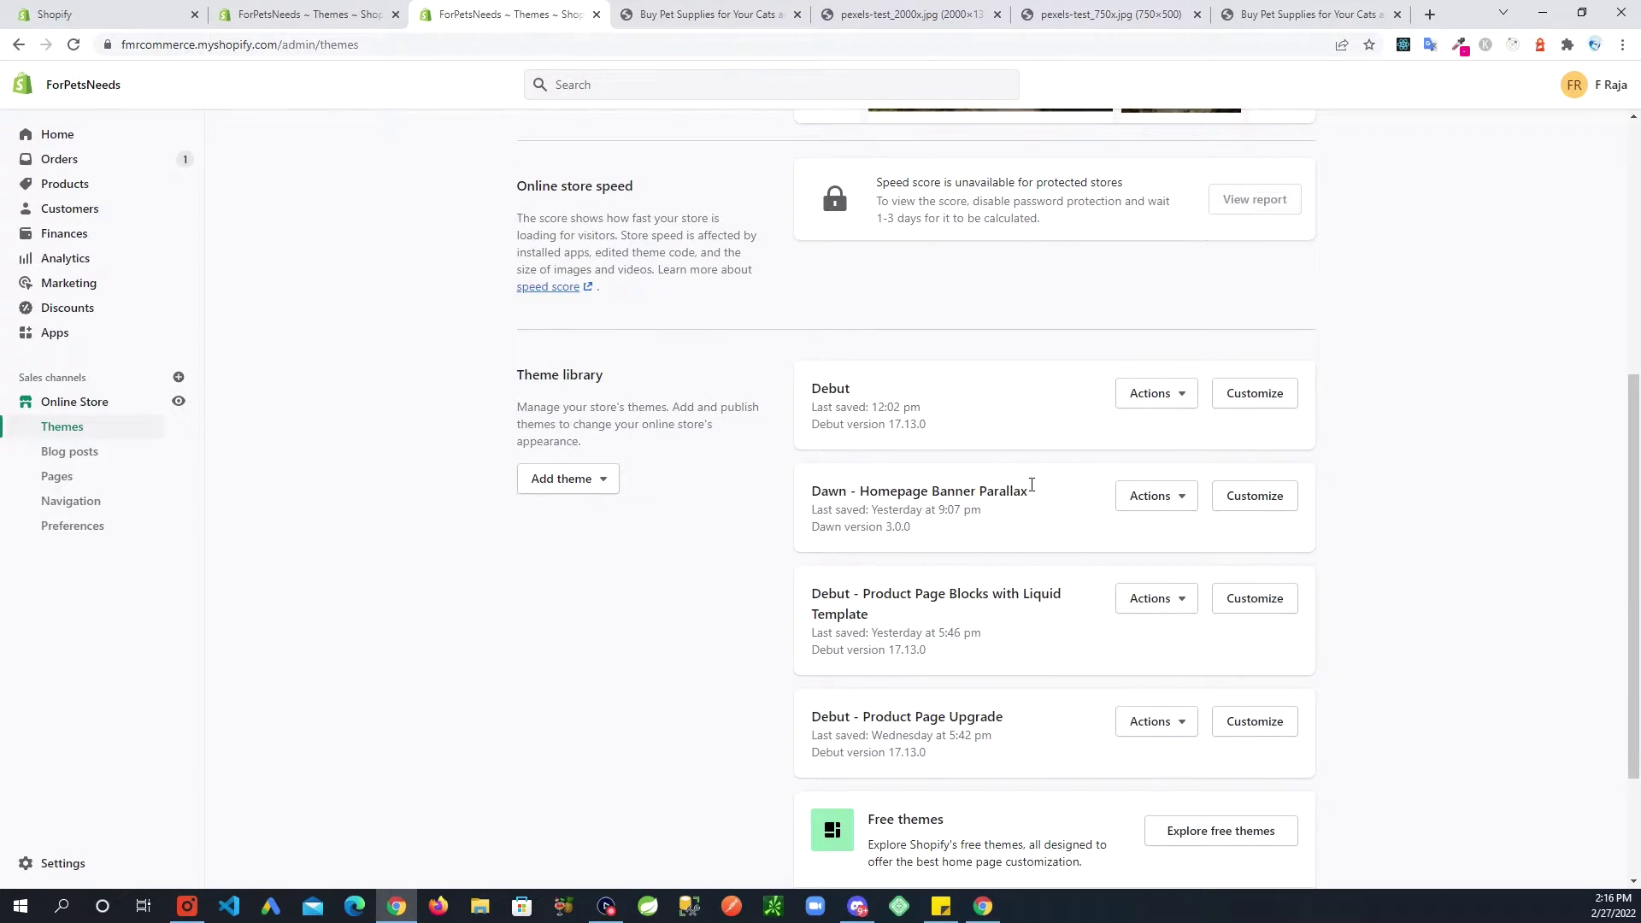
{"action": "left_click_drag", "start_coordinate": [859, 492], "coordinate": [1029, 494]}
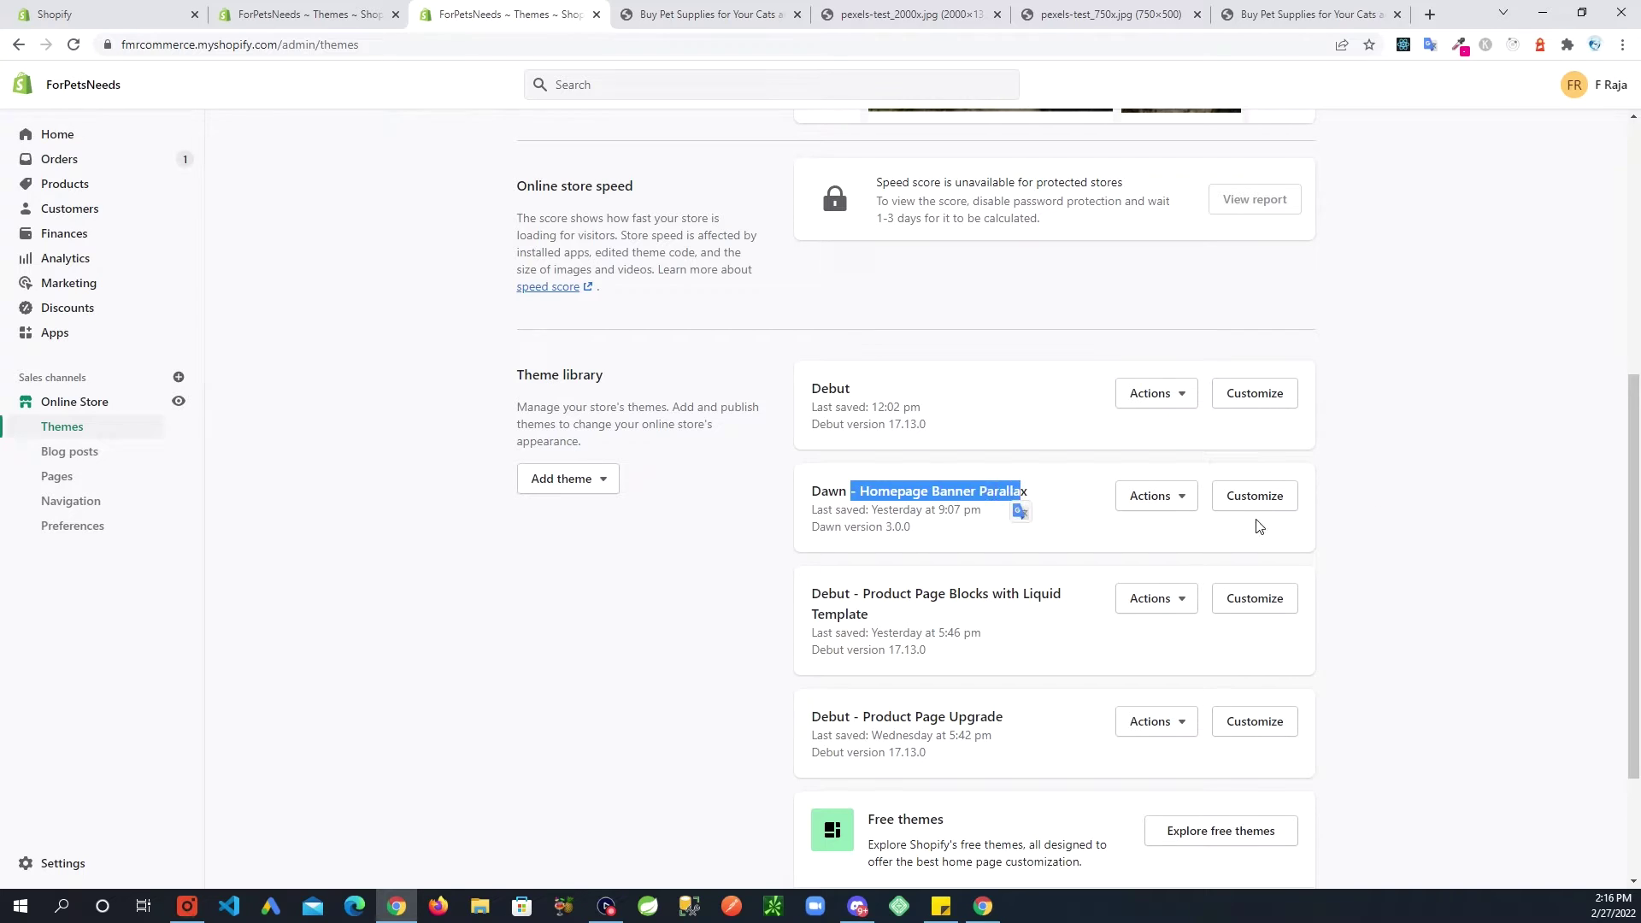
{"action": "left_click", "coordinate": [1423, 508]}
{"action": "scroll", "coordinate": [1423, 509], "scroll_direction": "down", "scroll_amount": 2}
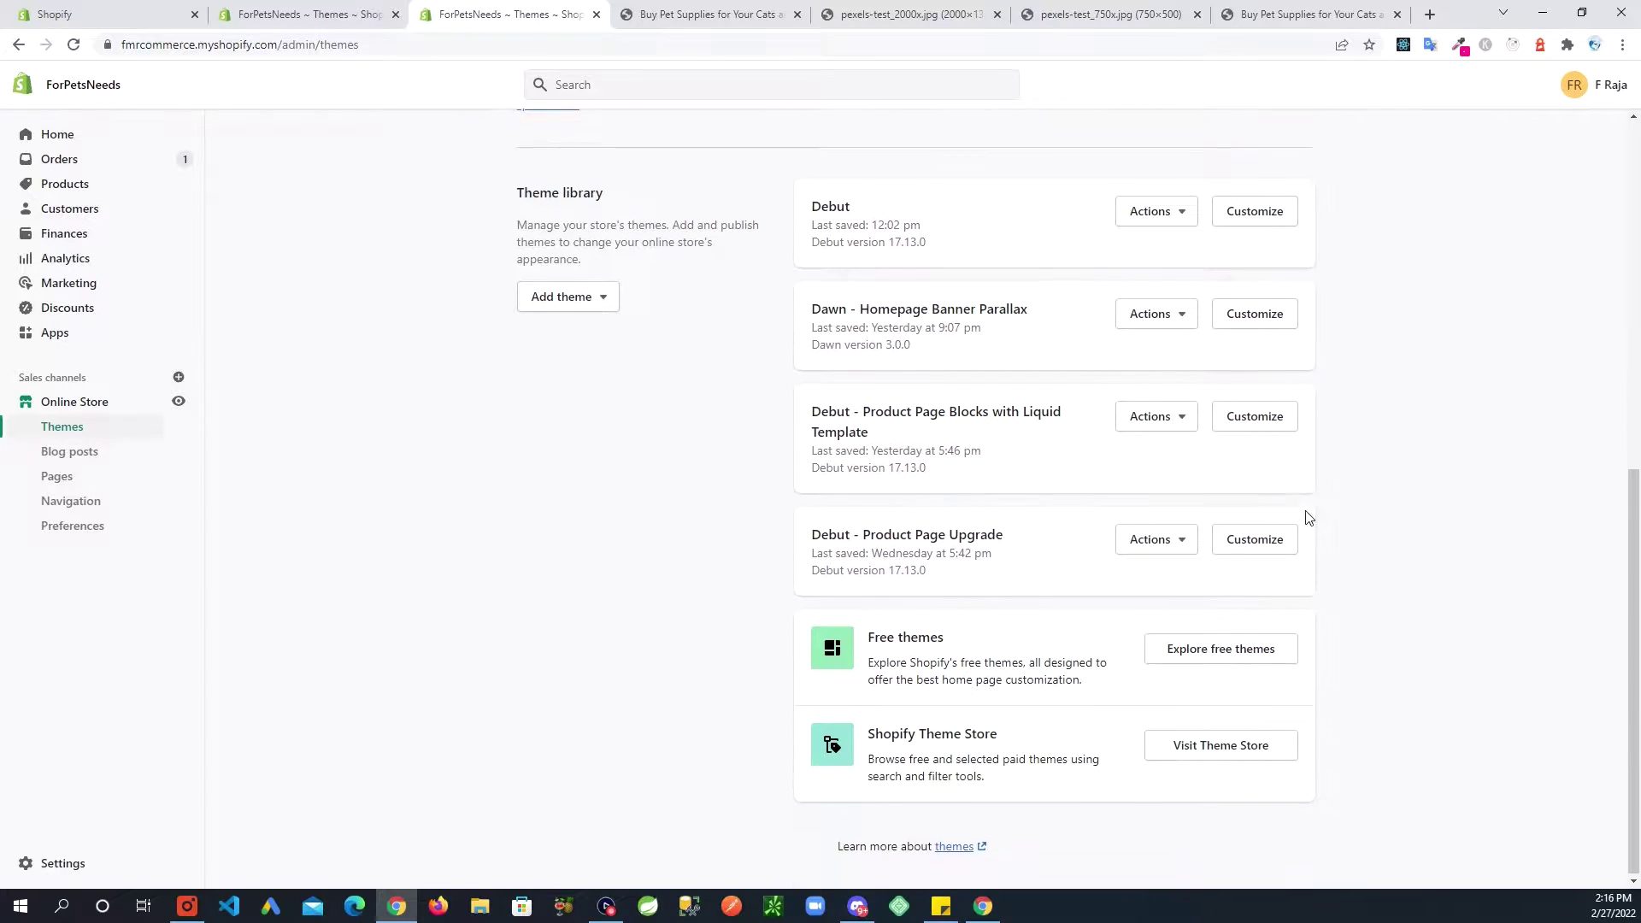
{"action": "left_click", "coordinate": [1182, 314]}
Step: Open the parallax theme's code editor and locate the image-not-blank condition on line 33 of image-banner.liquid
{"action": "left_click", "coordinate": [1126, 547]}
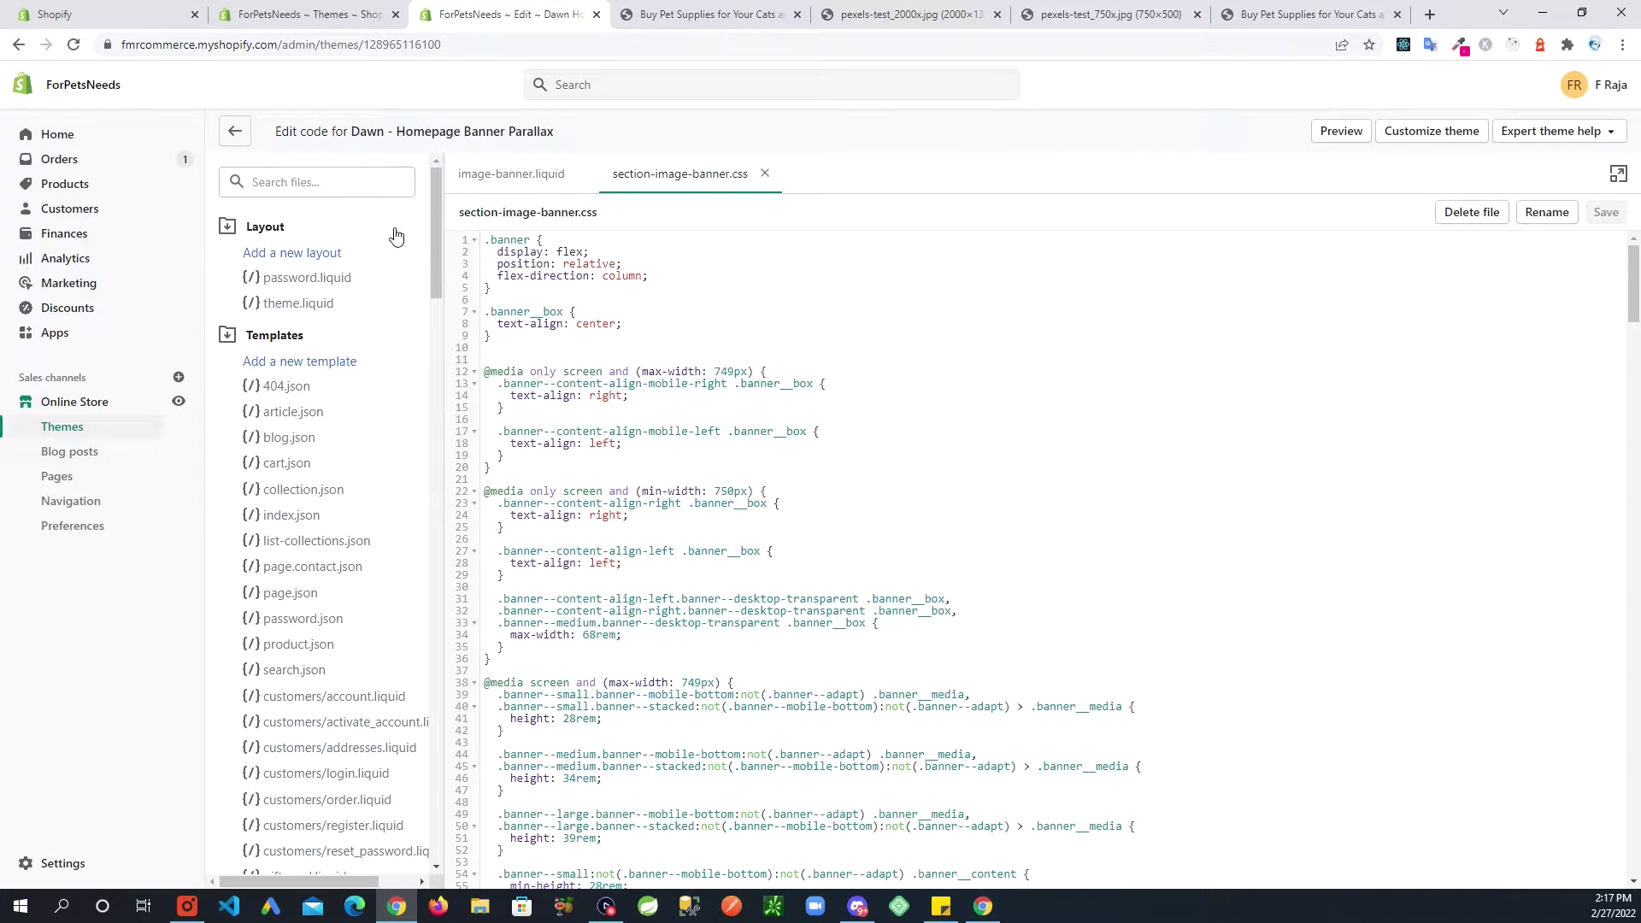
{"action": "left_click_drag", "start_coordinate": [434, 223], "coordinate": [438, 369]}
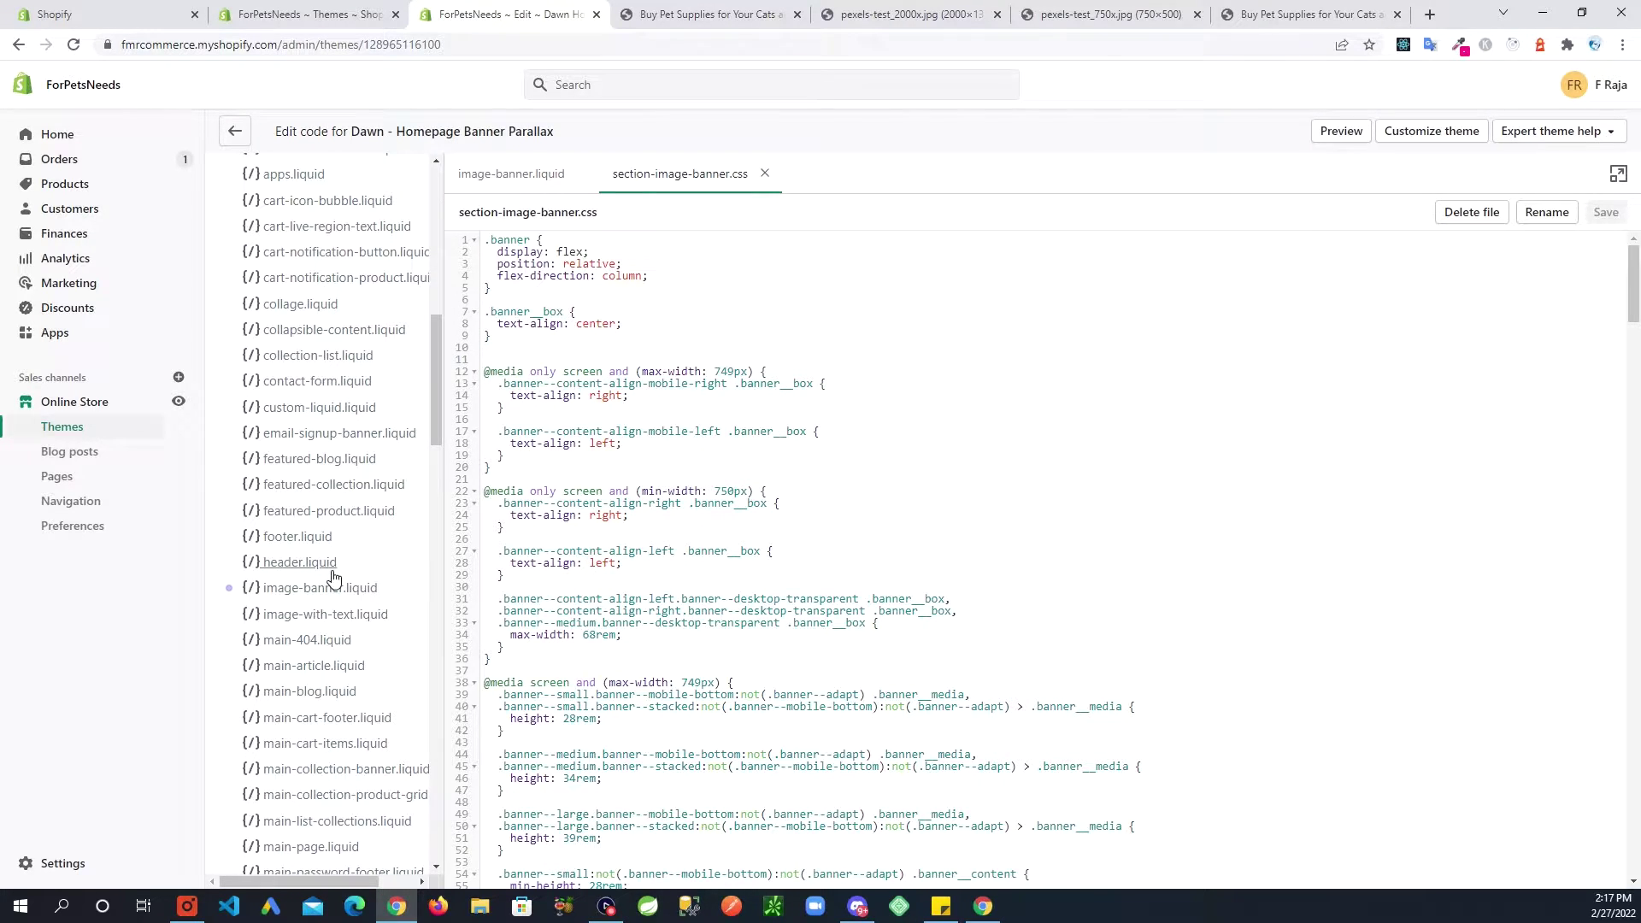
{"action": "left_click", "coordinate": [715, 345]}
{"action": "left_click", "coordinate": [511, 176]}
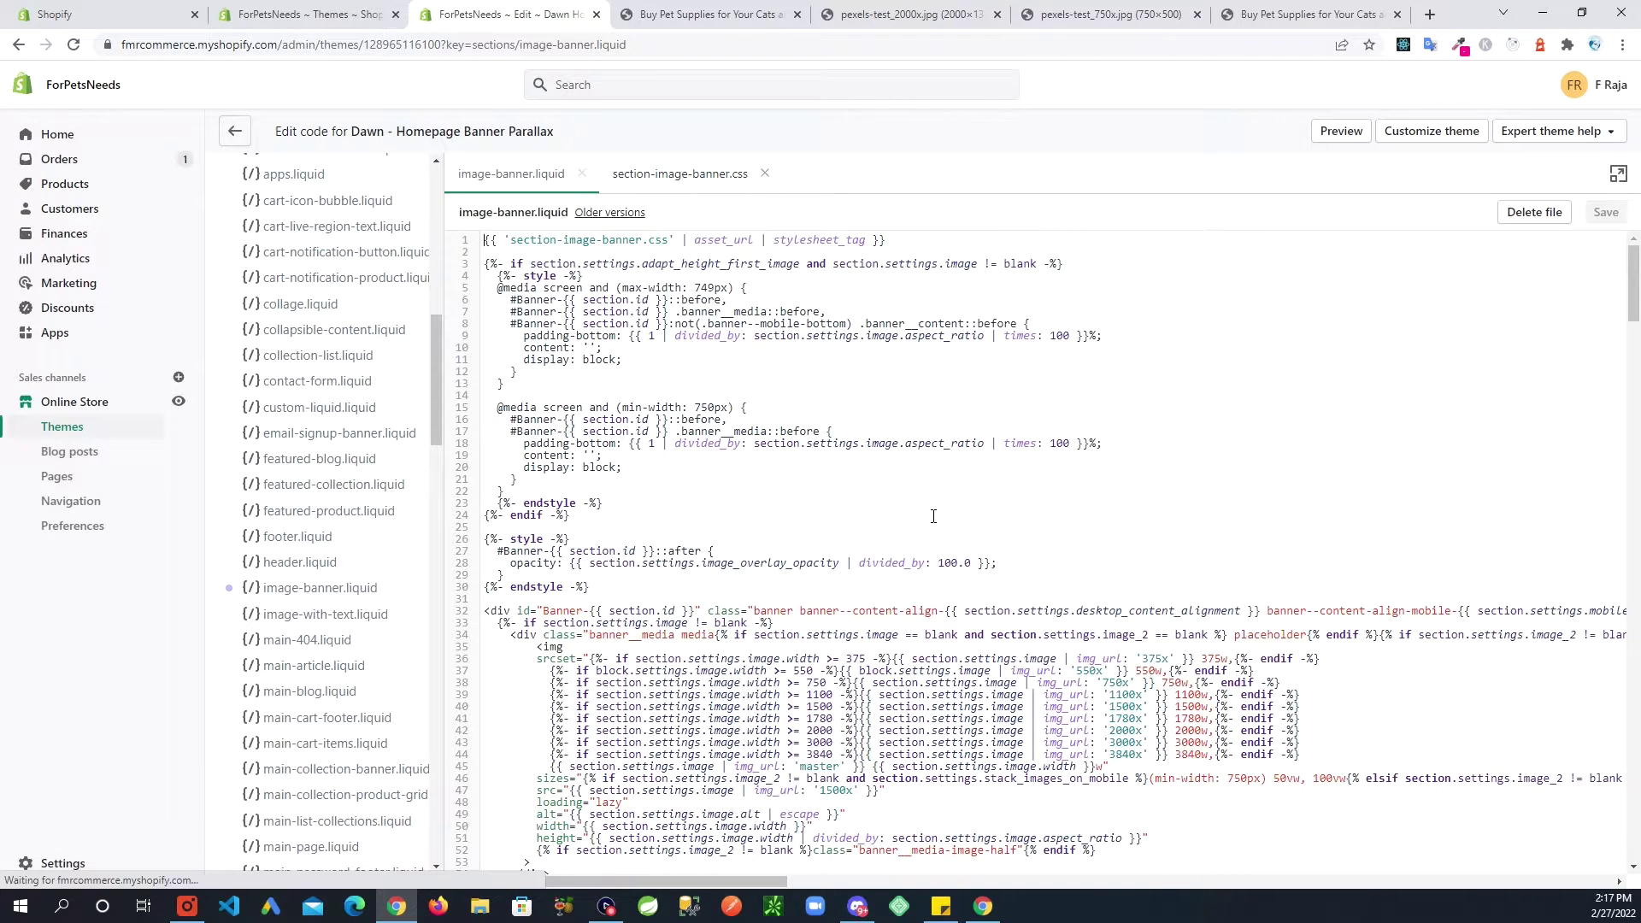
{"action": "scroll", "coordinate": [722, 361], "scroll_direction": "down", "scroll_amount": 5}
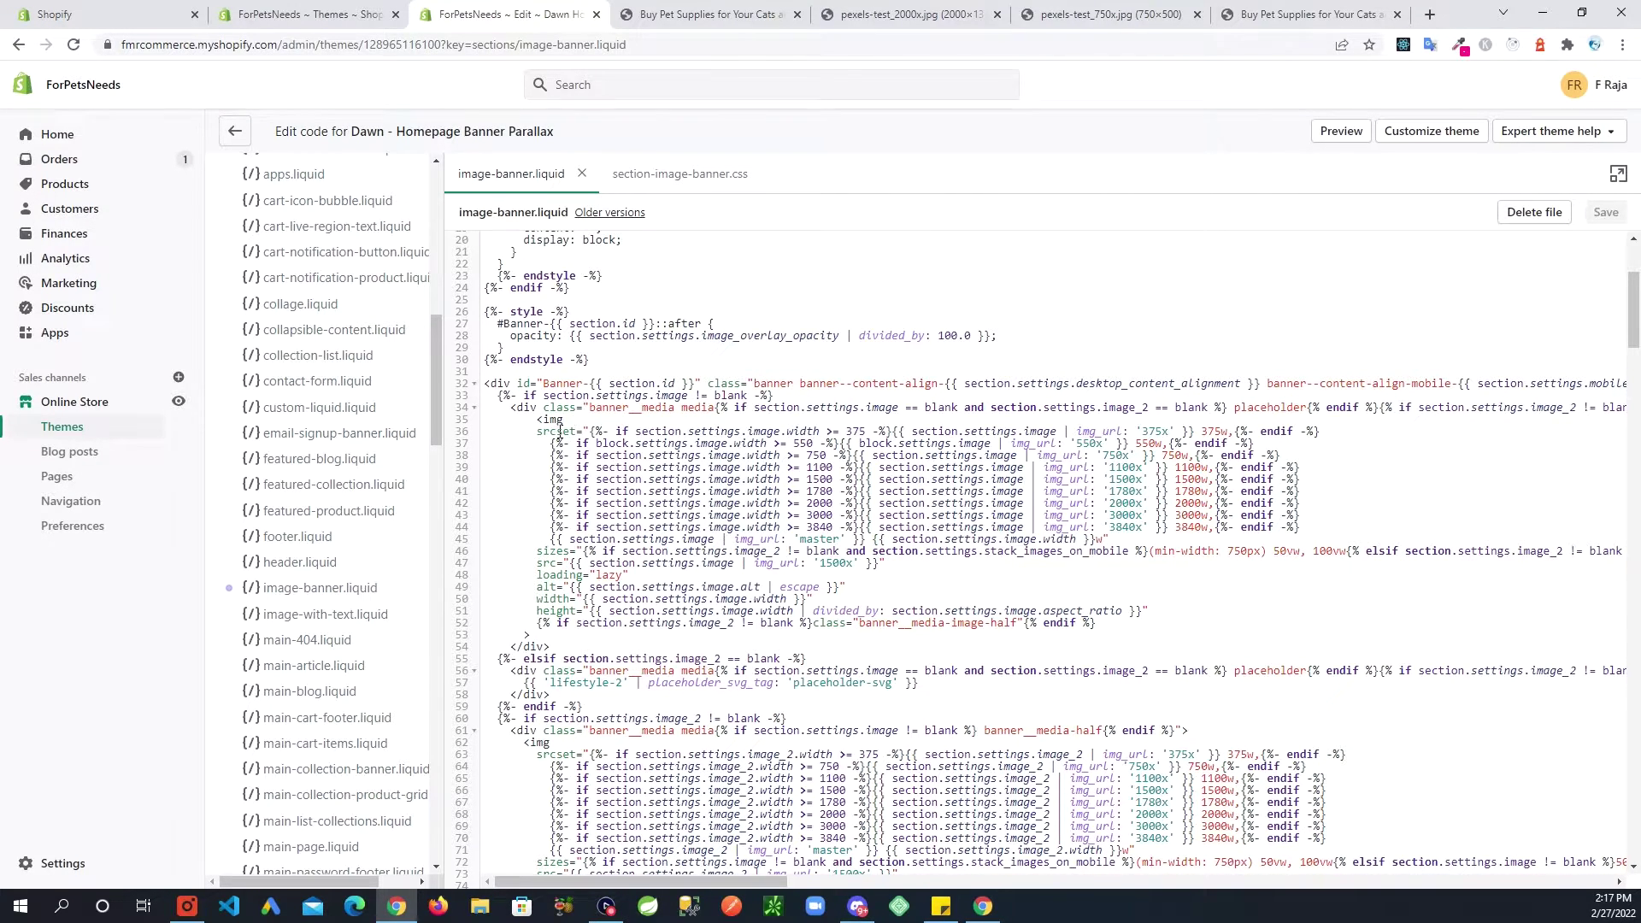
{"action": "left_click_drag", "start_coordinate": [720, 395], "coordinate": [507, 395]}
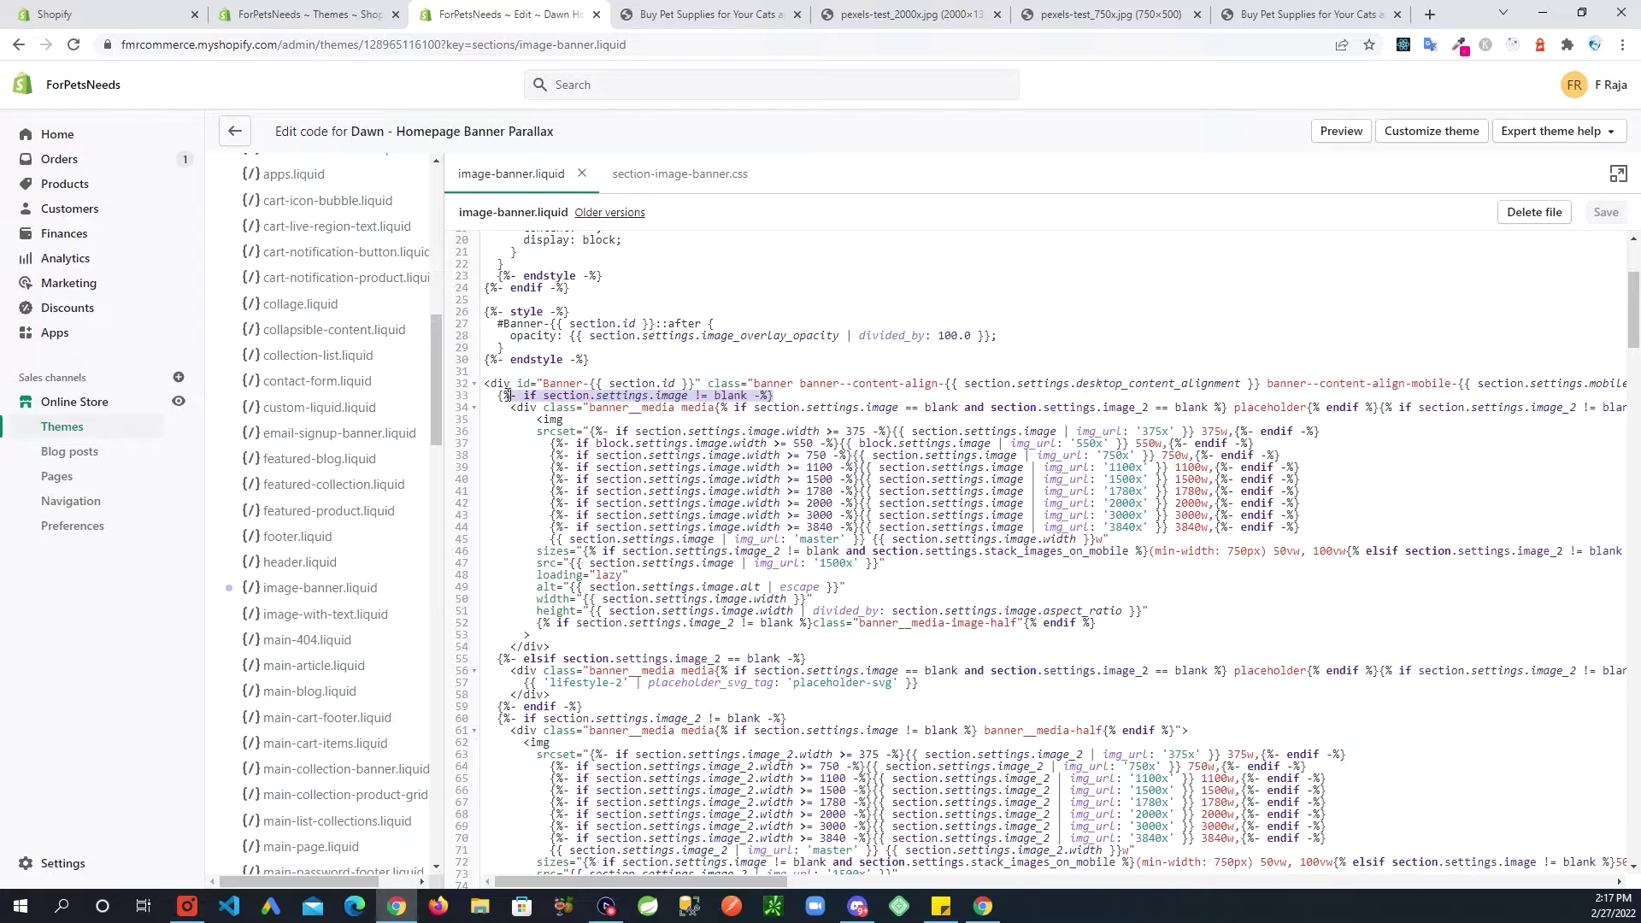
{"action": "left_click", "coordinate": [677, 397]}
{"action": "left_click_drag", "start_coordinate": [776, 396], "coordinate": [497, 396]}
{"action": "left_click", "coordinate": [715, 395]}
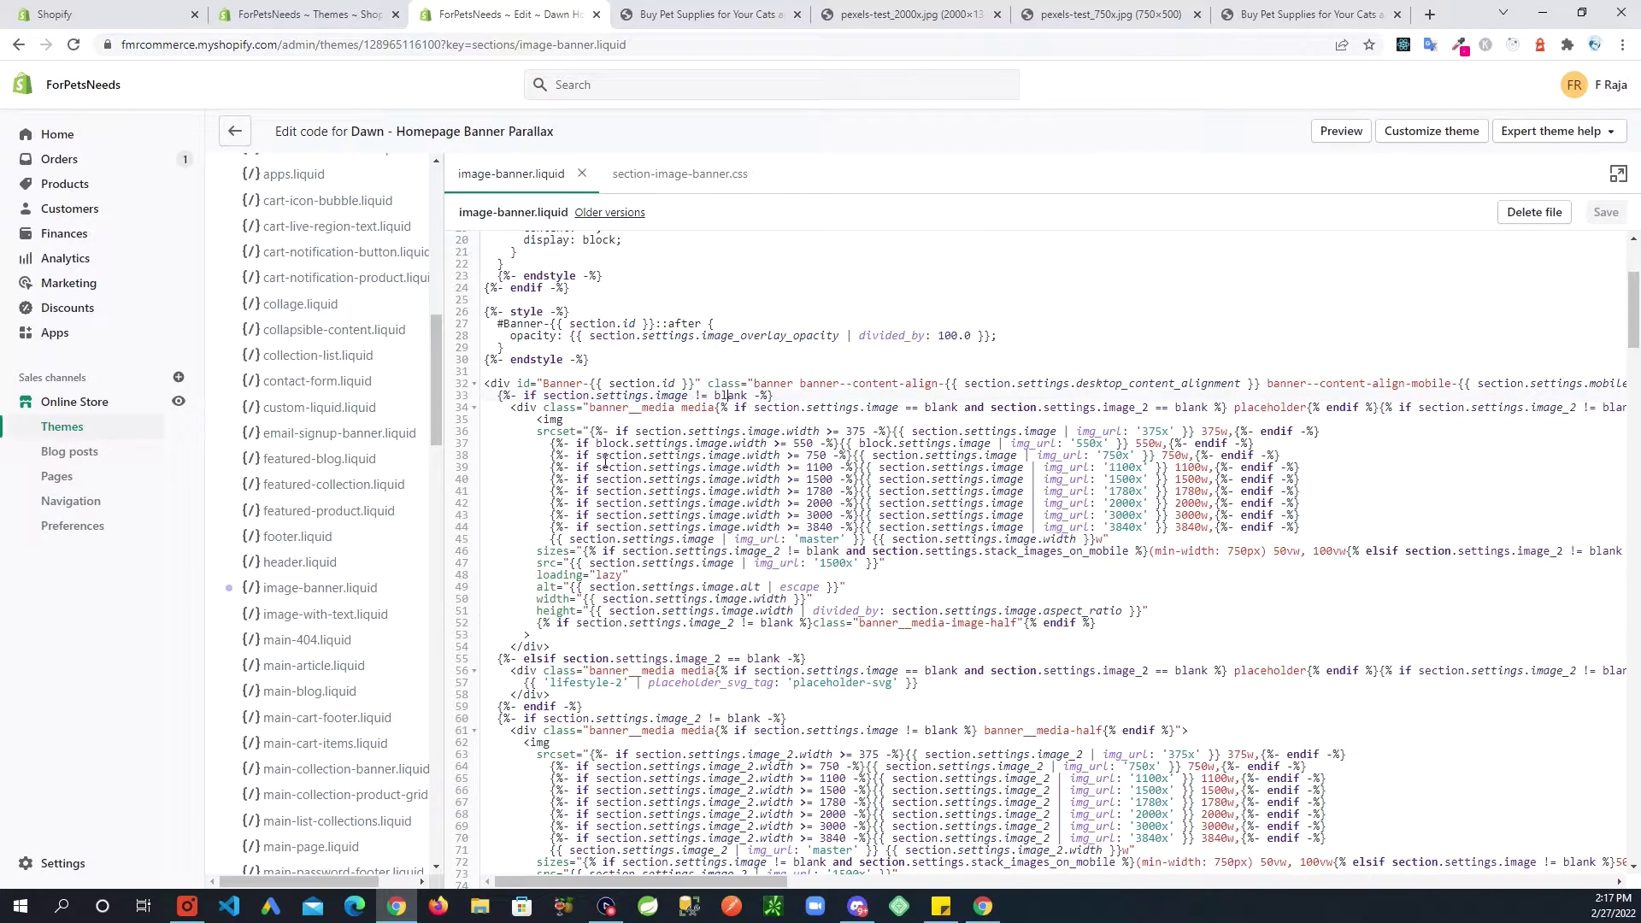
Step: Delete the first image's <img> block and save image-banner.liquid
{"action": "left_click_drag", "start_coordinate": [589, 430], "coordinate": [537, 420]}
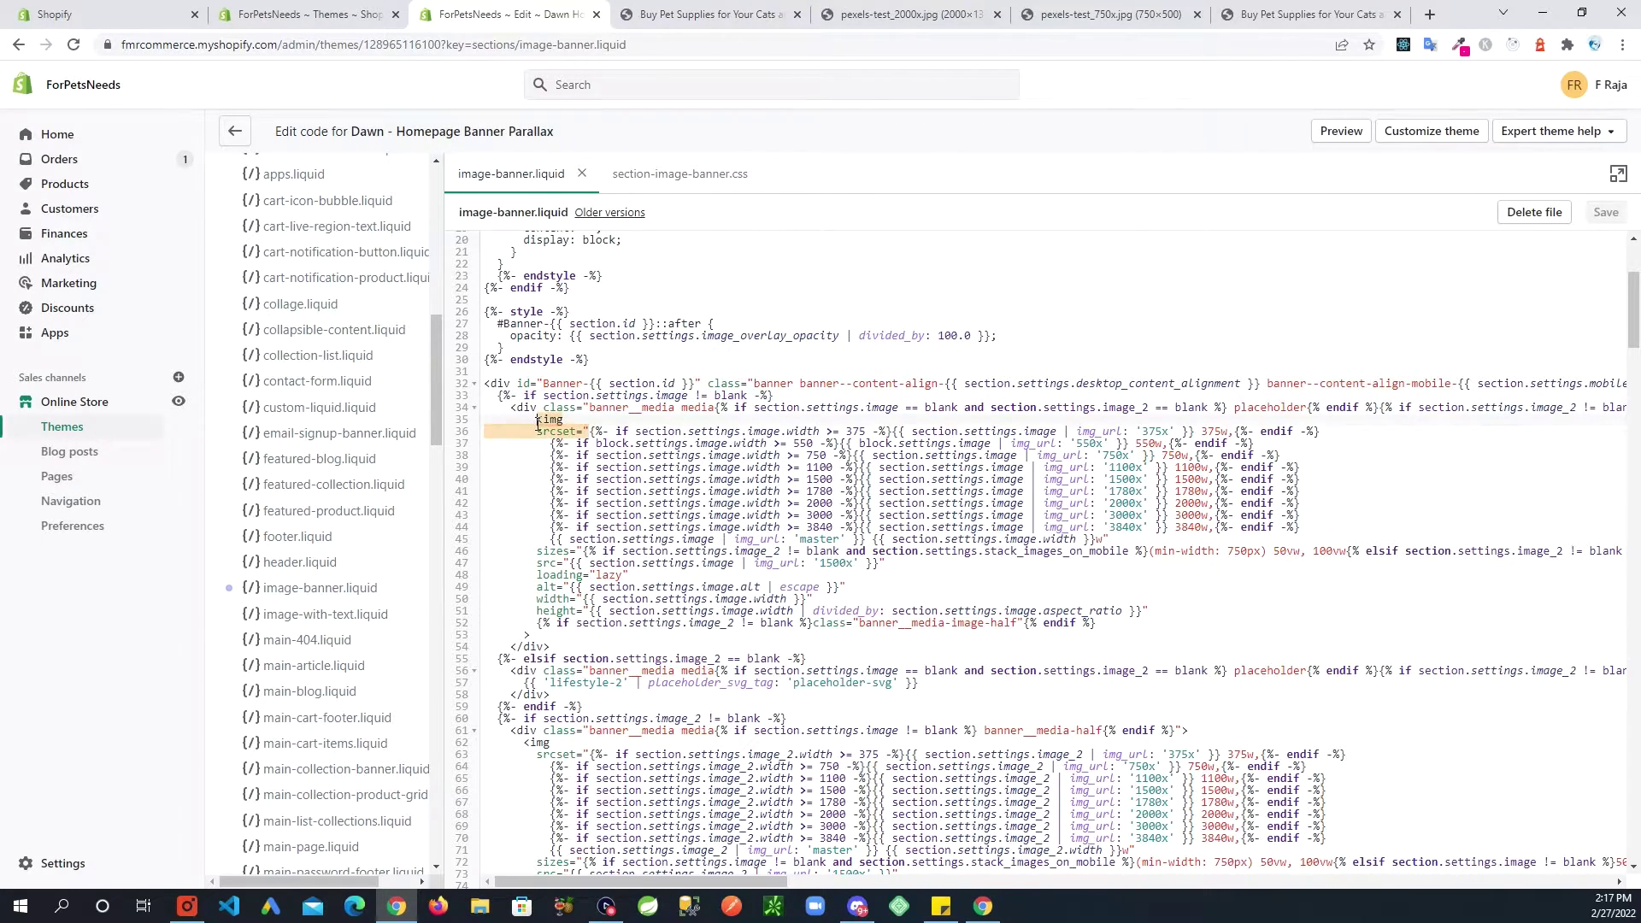
{"action": "left_click", "coordinate": [554, 574]}
{"action": "left_click", "coordinate": [643, 623]}
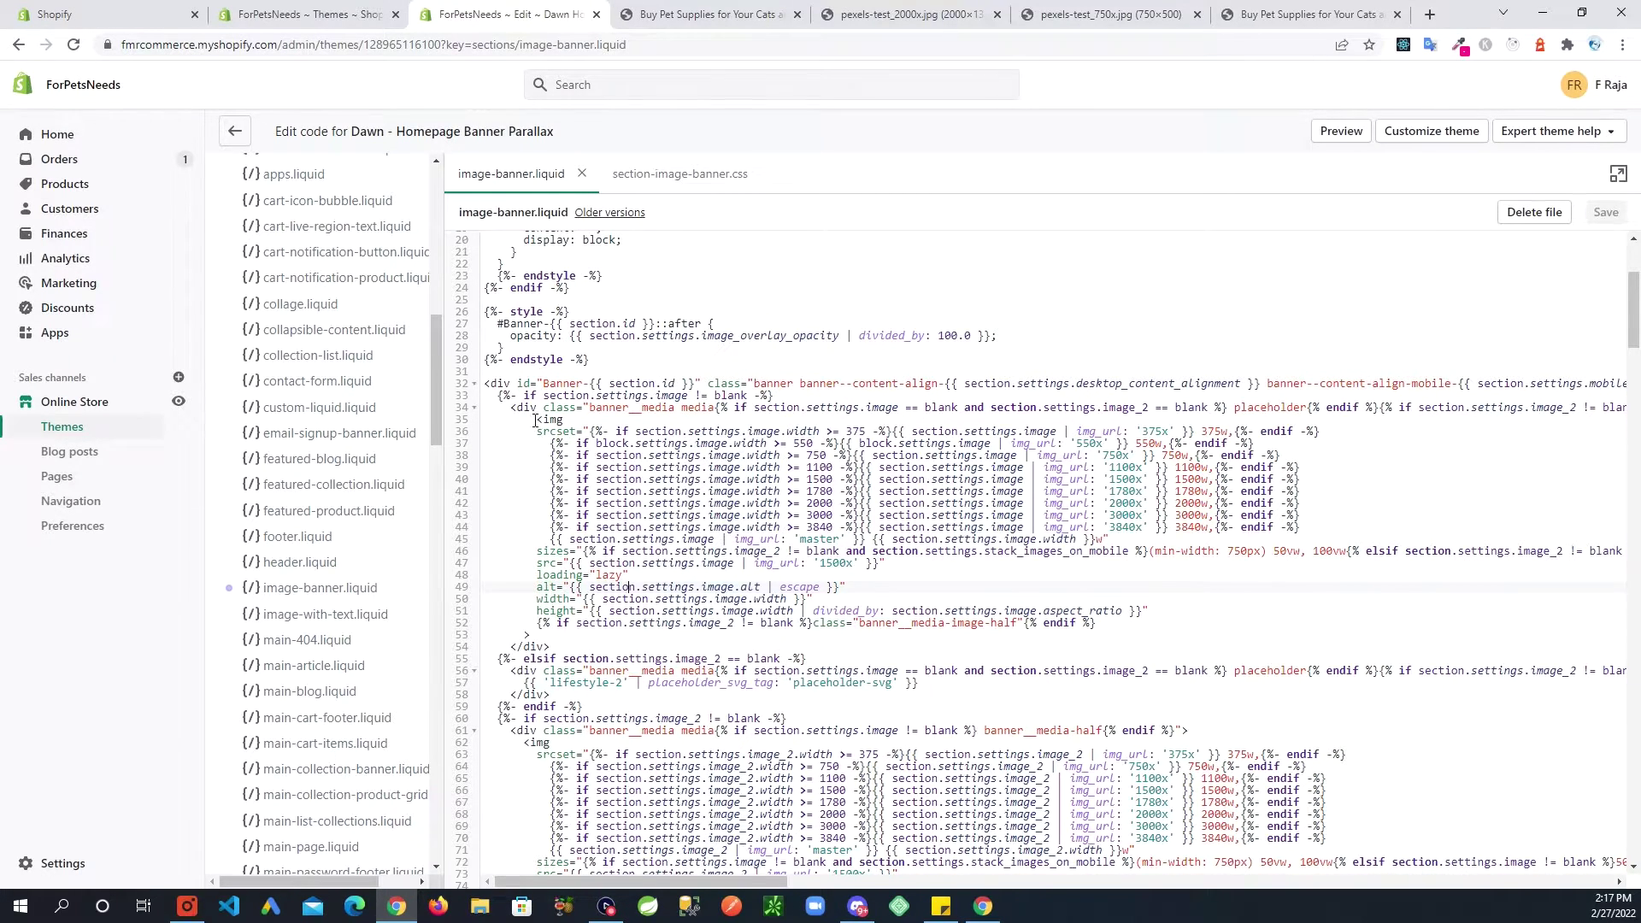
{"action": "mouse_move", "coordinate": [536, 419]}
{"action": "left_mouse_down"}
{"action": "mouse_move", "coordinate": [735, 556]}
{"action": "mouse_move", "coordinate": [726, 640]}
{"action": "mouse_move", "coordinate": [649, 611]}
{"action": "mouse_move", "coordinate": [598, 624]}
{"action": "mouse_move", "coordinate": [534, 487]}
{"action": "mouse_move", "coordinate": [536, 423]}
{"action": "left_mouse_up"}
{"action": "left_click", "coordinate": [522, 634]}
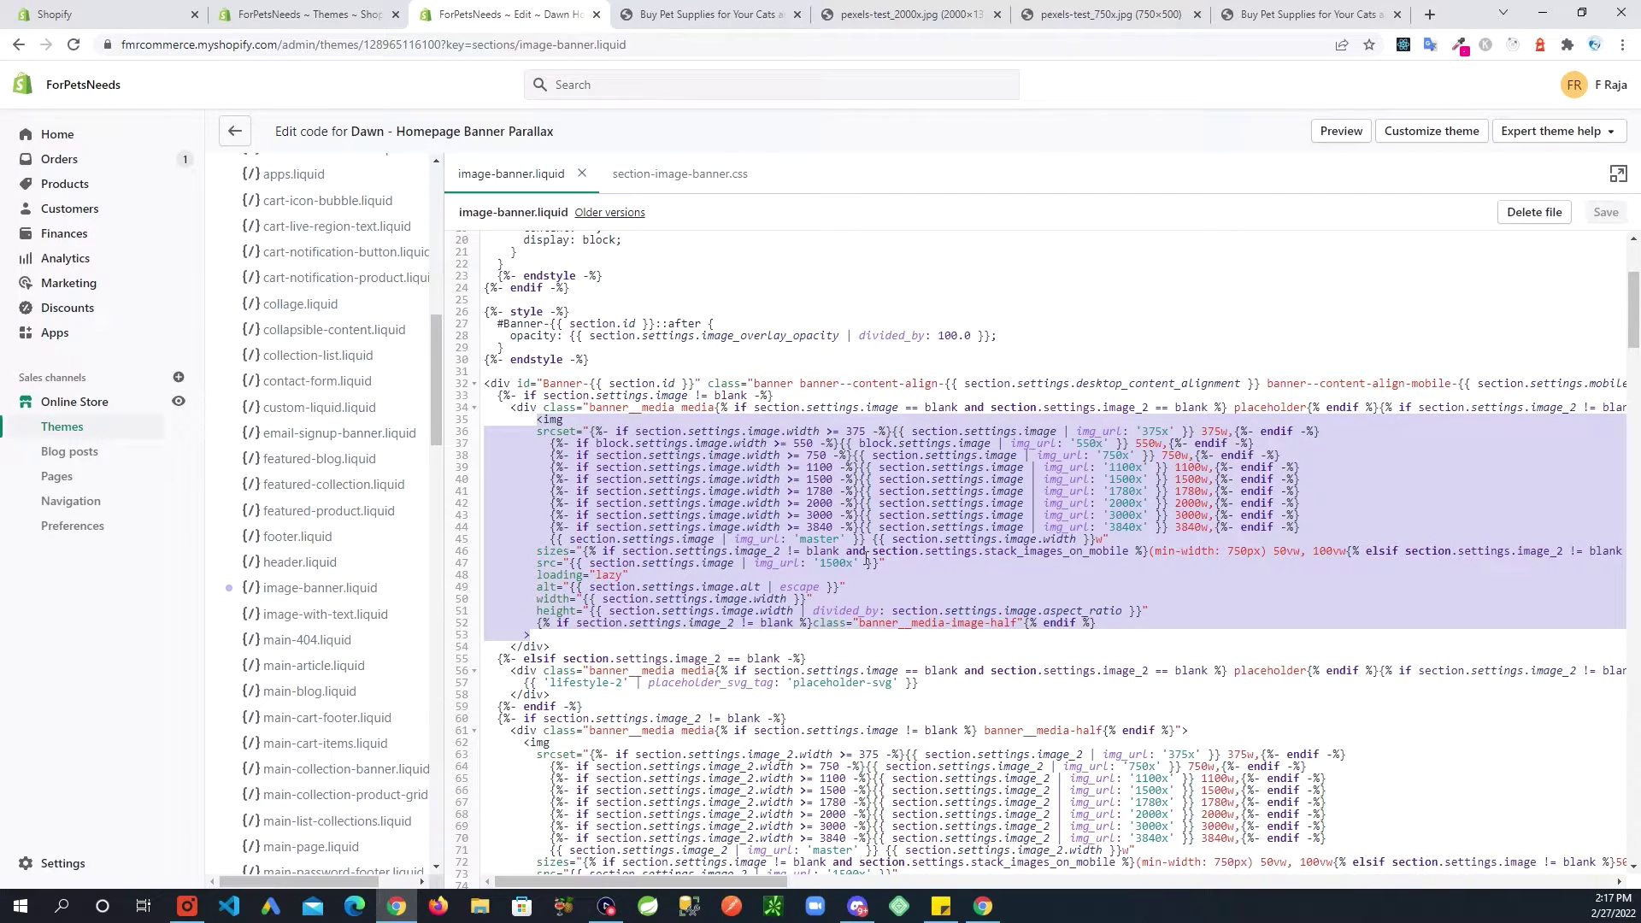
{"action": "key", "text": "BackSpace"}
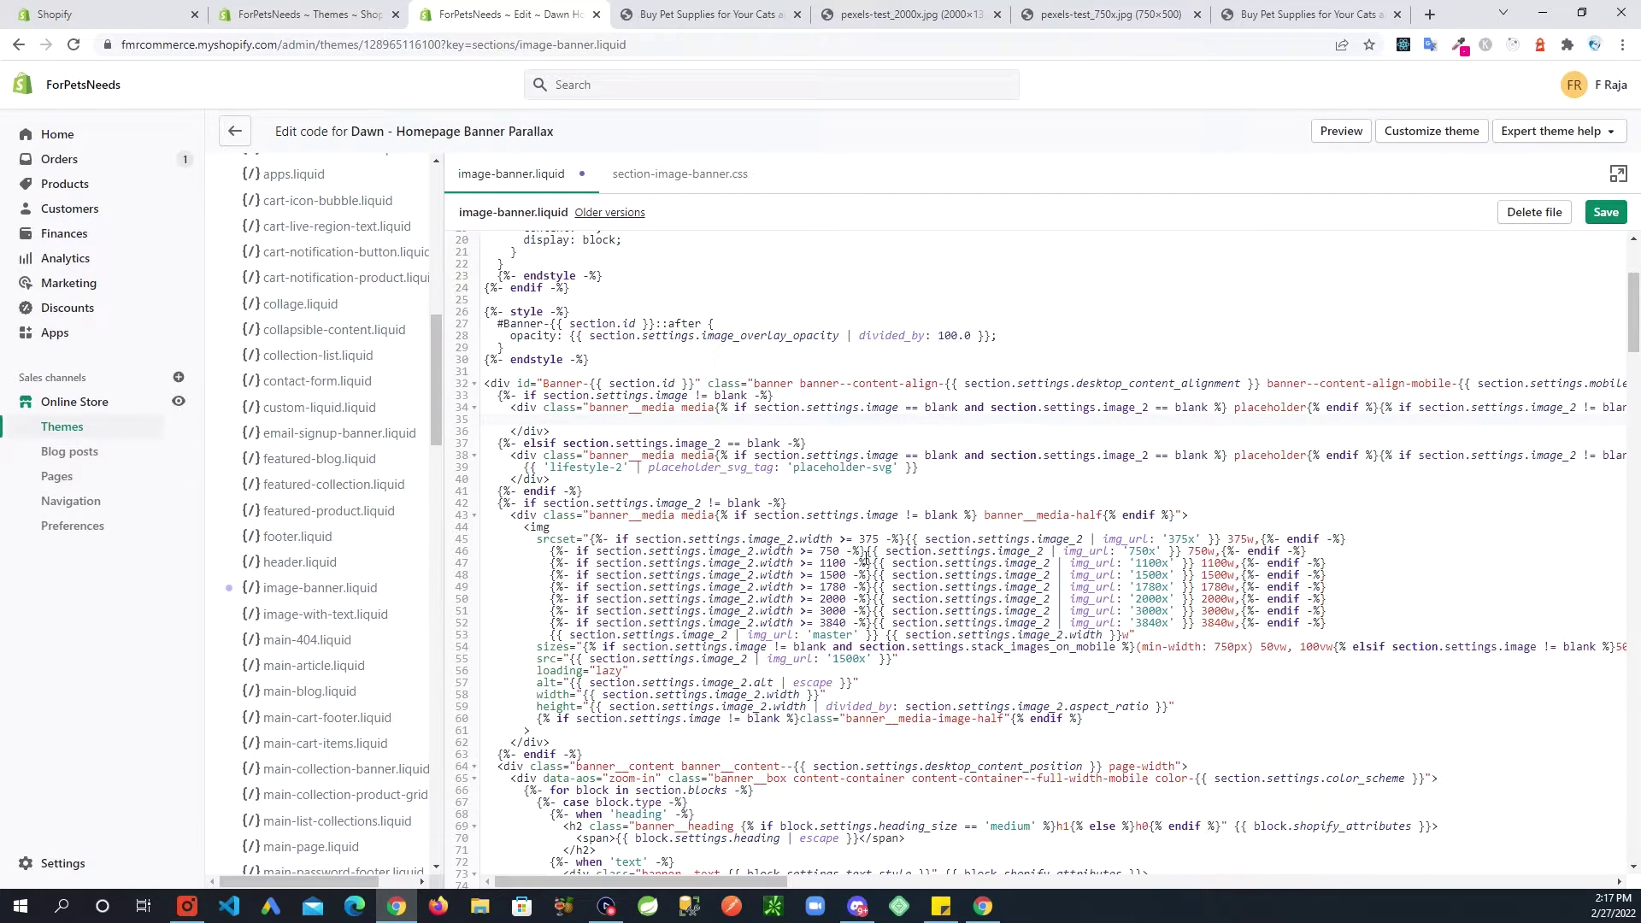
{"action": "left_click", "coordinate": [1605, 212]}
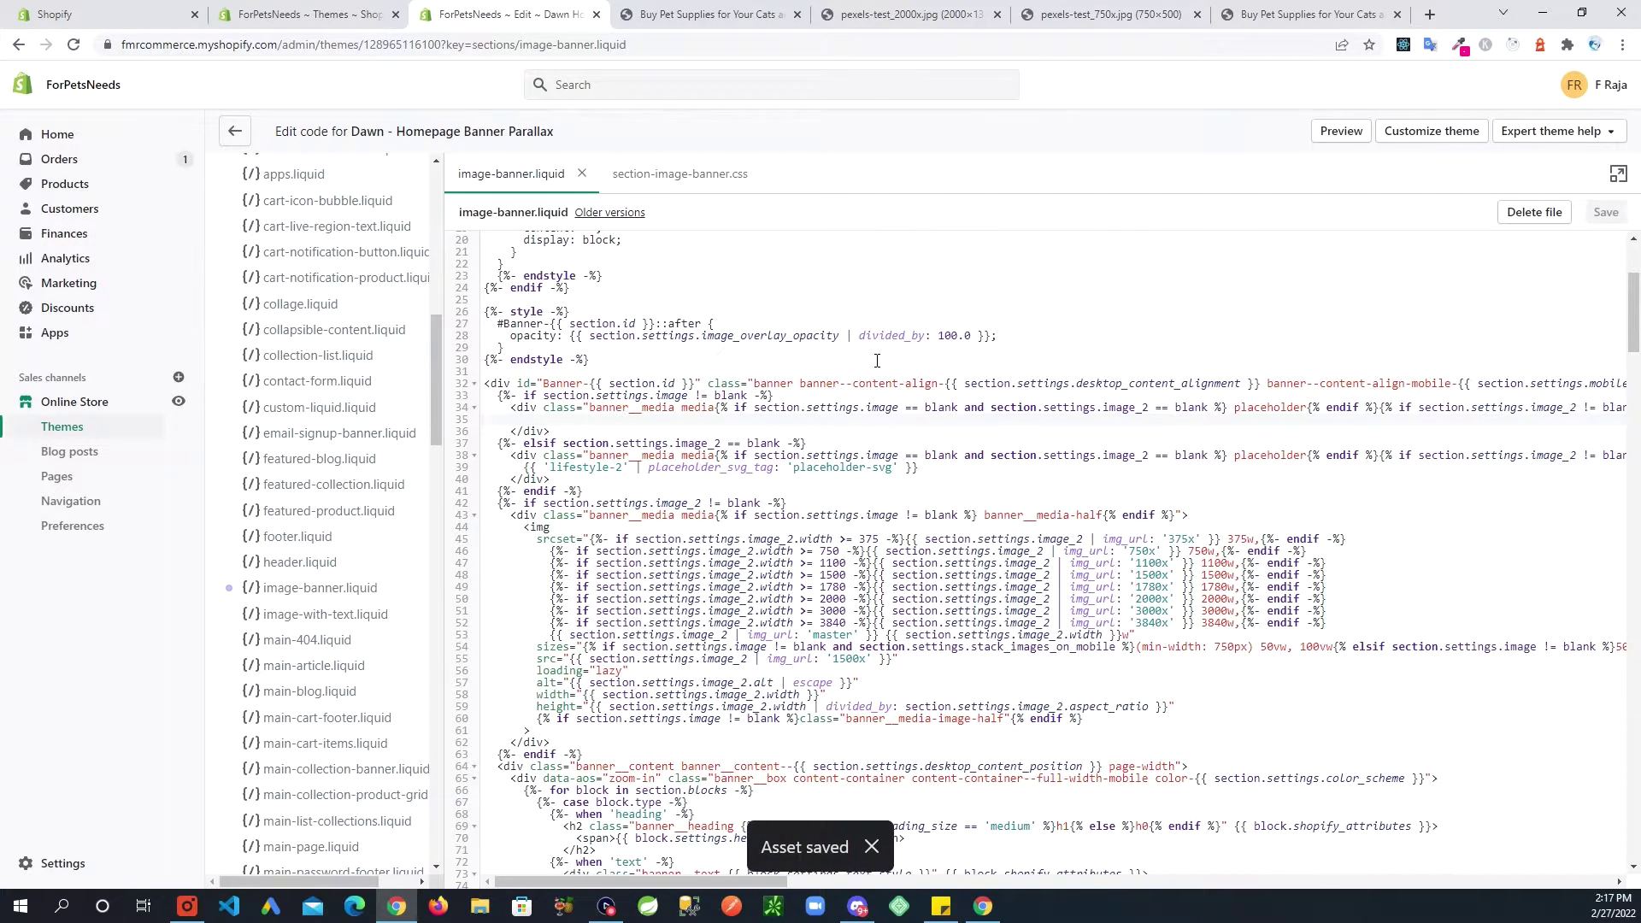
{"action": "left_click", "coordinate": [703, 16]}
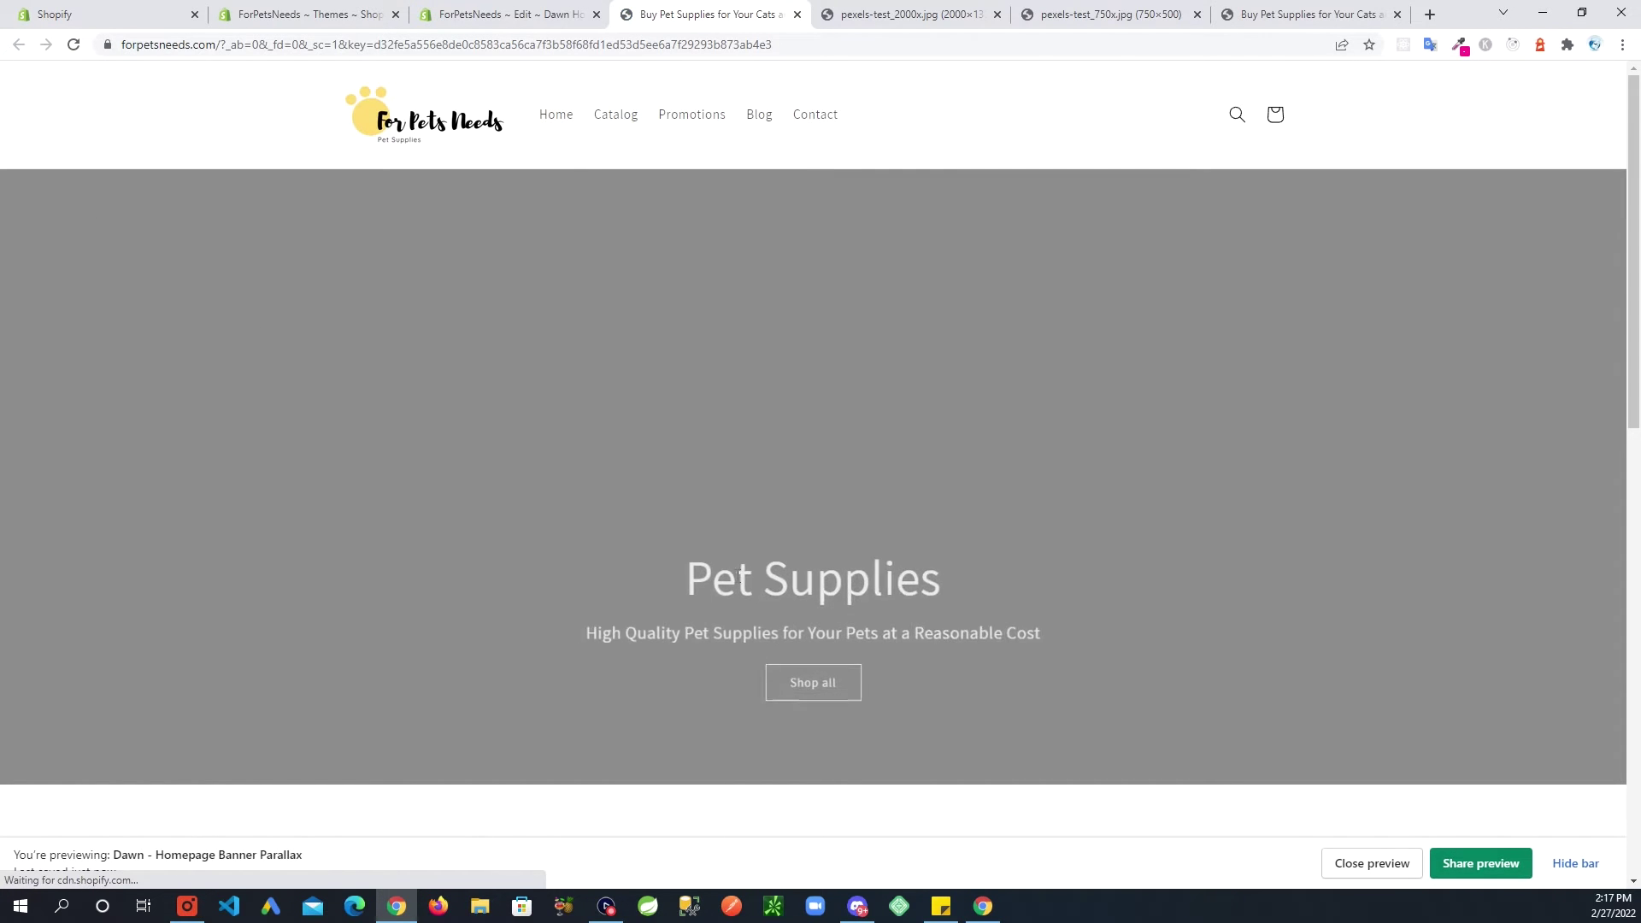
{"action": "scroll", "coordinate": [747, 436], "scroll_direction": "down", "scroll_amount": 2}
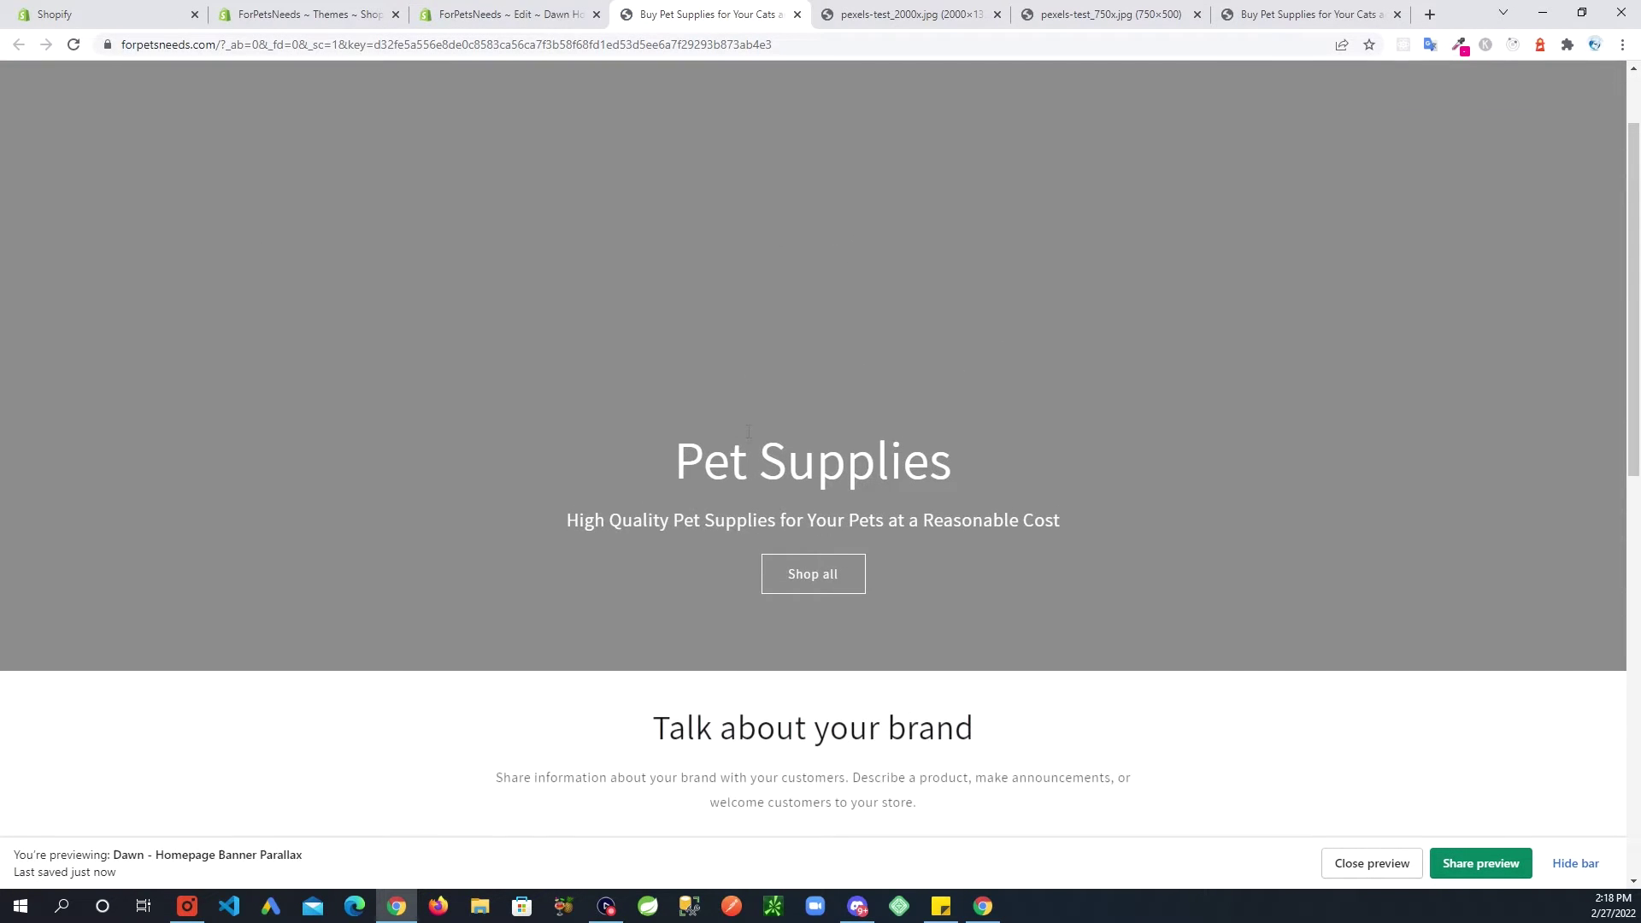
{"action": "scroll", "coordinate": [747, 442], "scroll_direction": "up", "scroll_amount": 2}
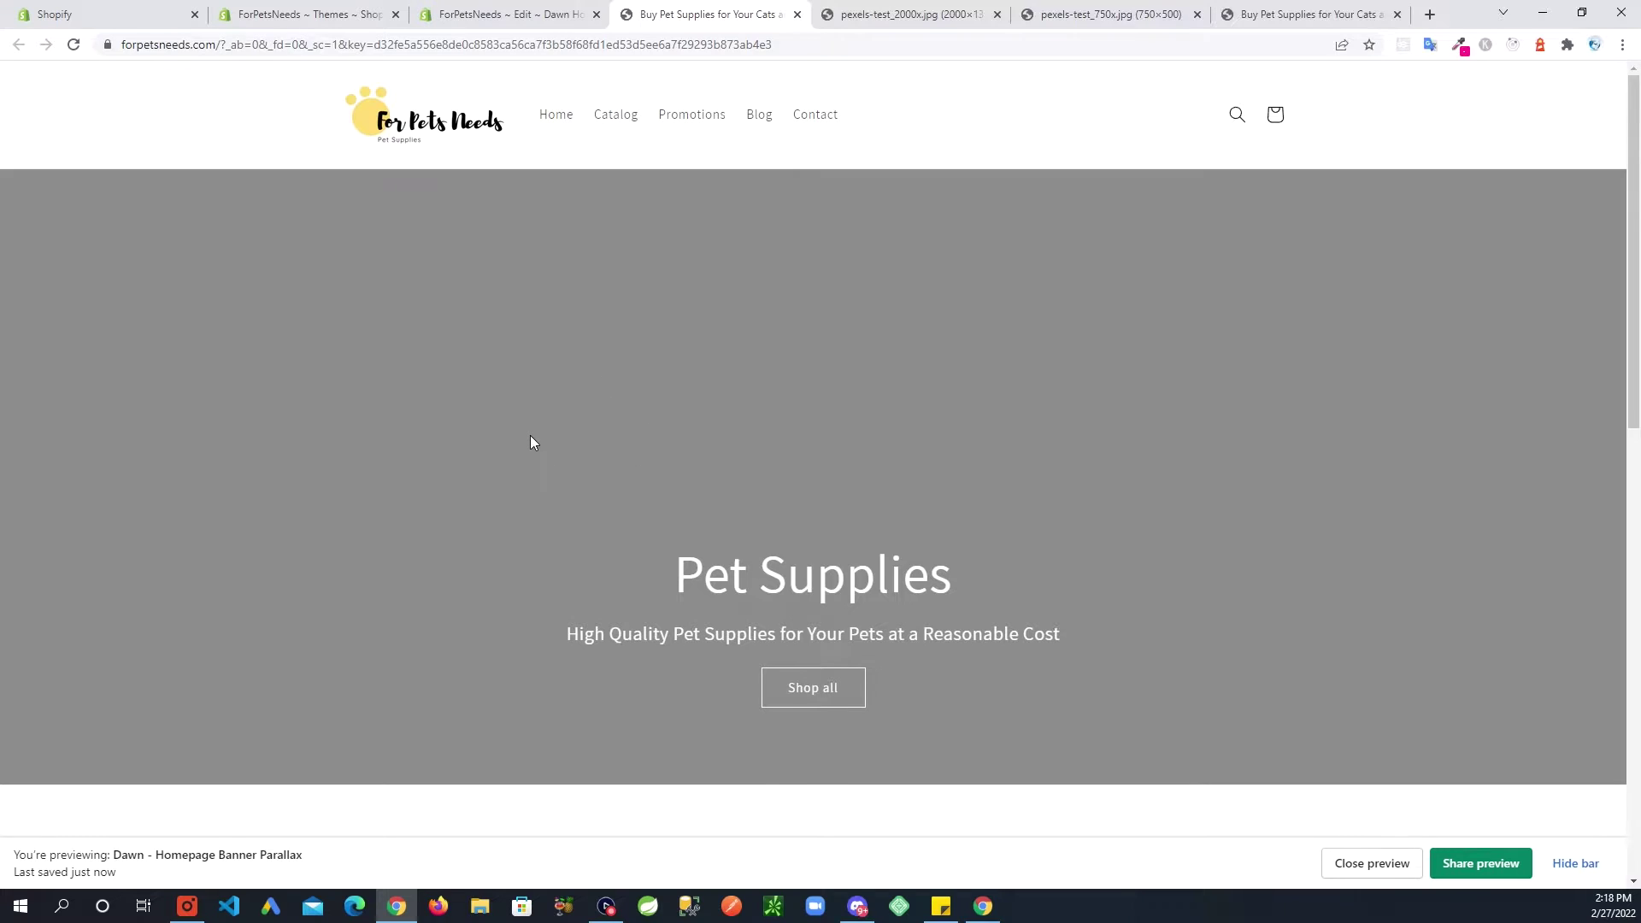
{"action": "scroll", "coordinate": [531, 438], "scroll_direction": "down", "scroll_amount": 2}
{"action": "scroll", "coordinate": [531, 438], "scroll_direction": "up", "scroll_amount": 2}
{"action": "left_click", "coordinate": [502, 19]}
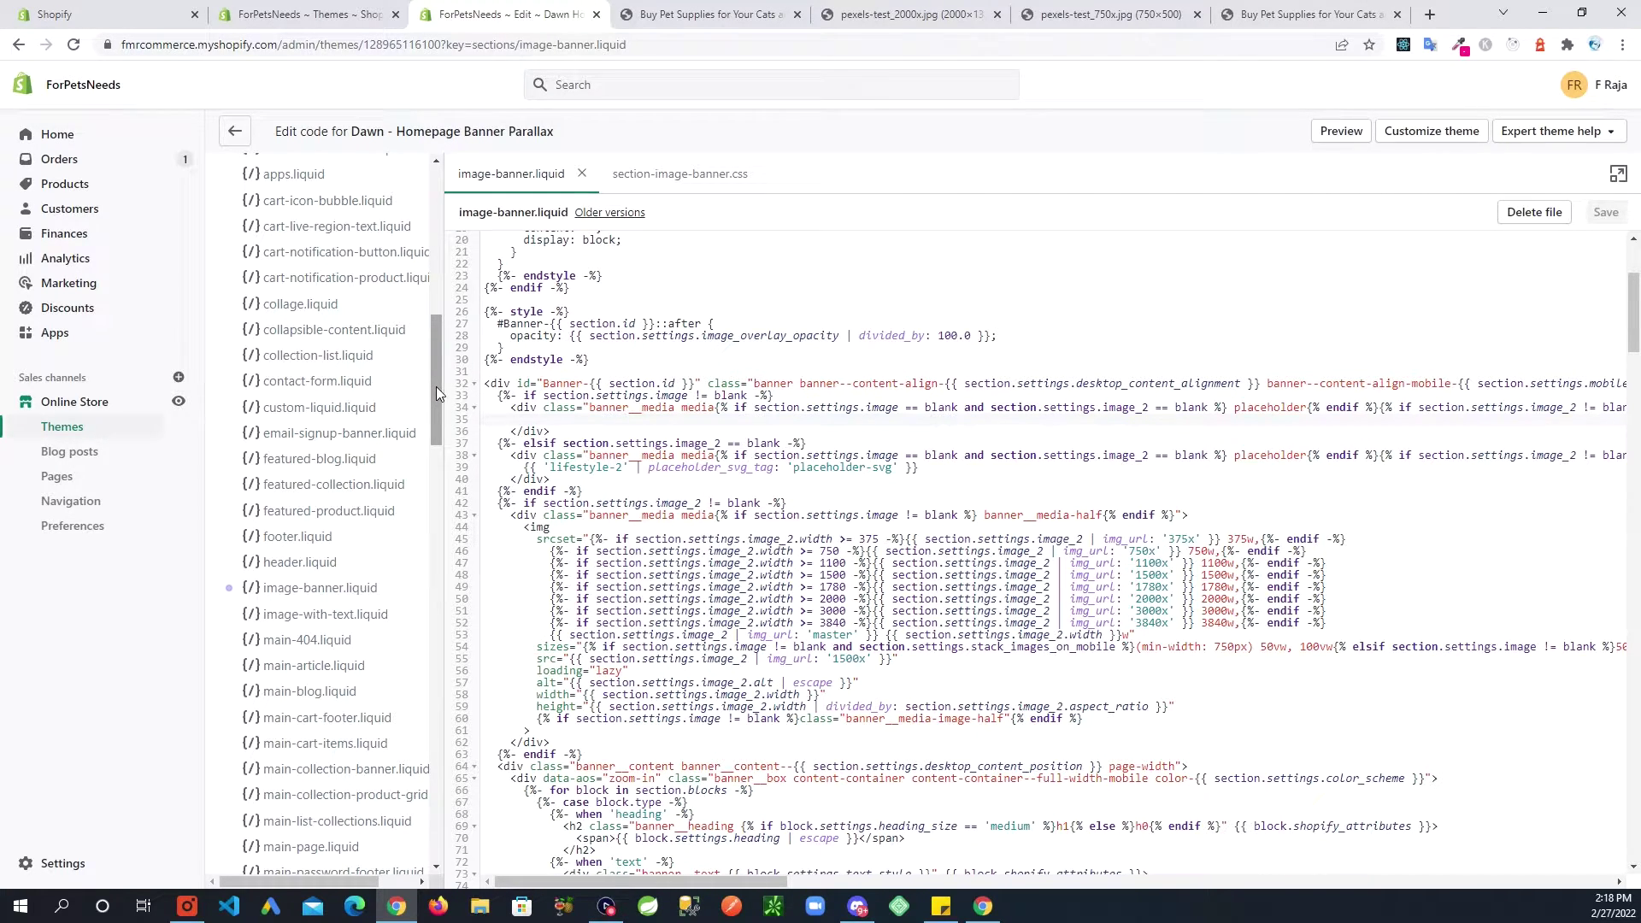
Step: Open section-image-banner.css and scroll to its final banner__buttons rules near line 440
{"action": "scroll", "coordinate": [436, 385], "scroll_direction": "down", "scroll_amount": 1}
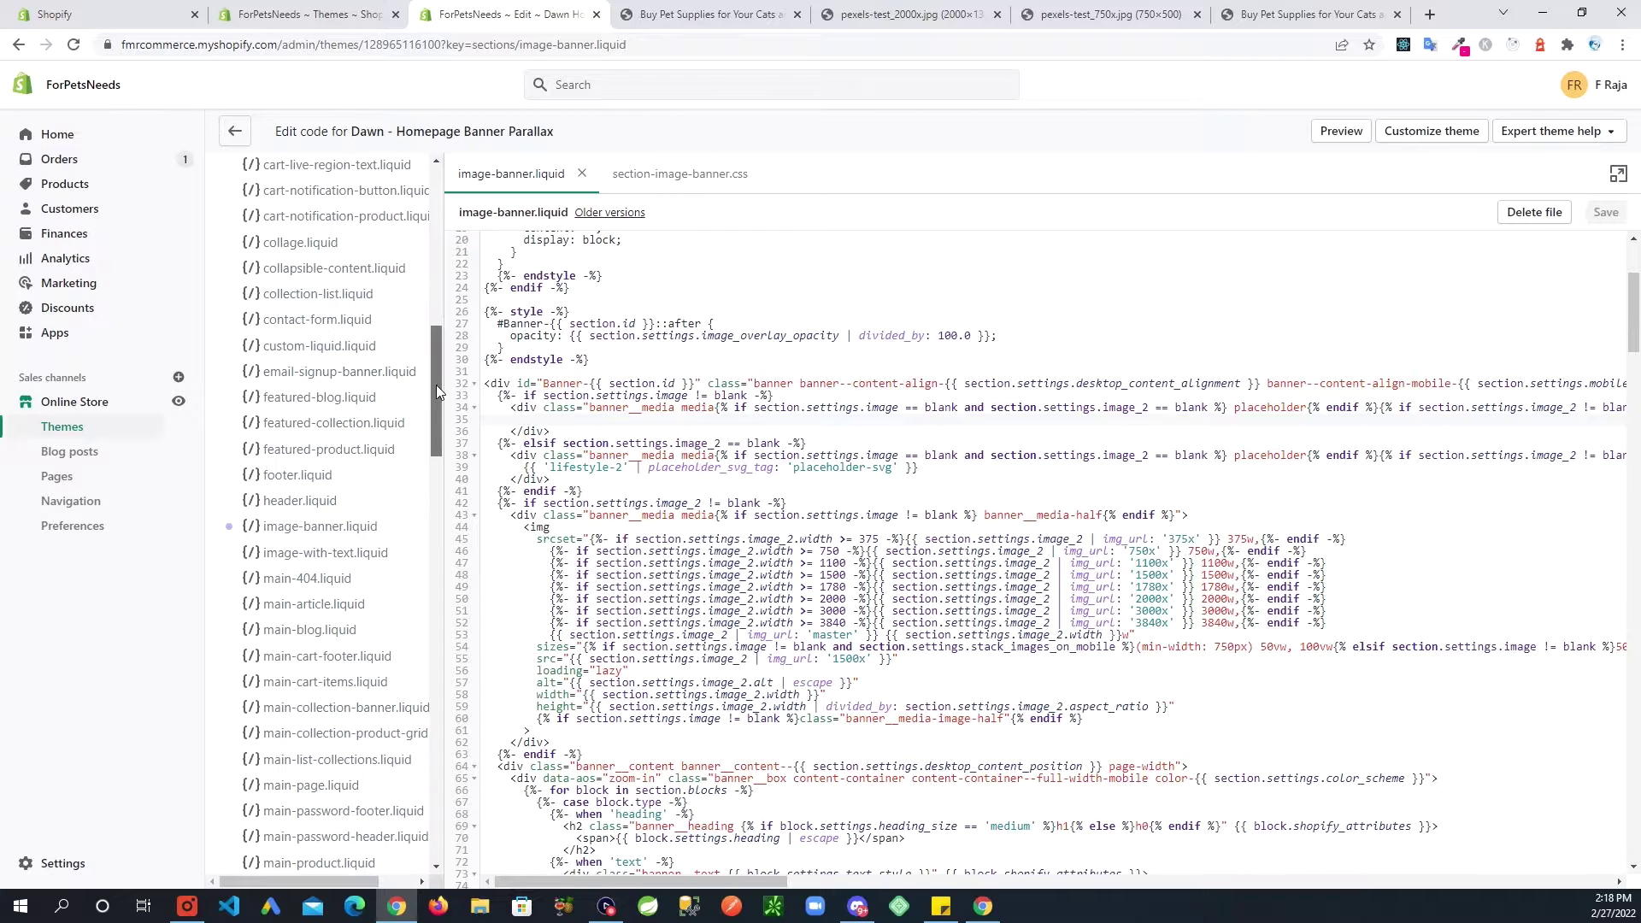
{"action": "left_click", "coordinate": [675, 180]}
{"action": "left_click_drag", "start_coordinate": [437, 363], "coordinate": [441, 676]}
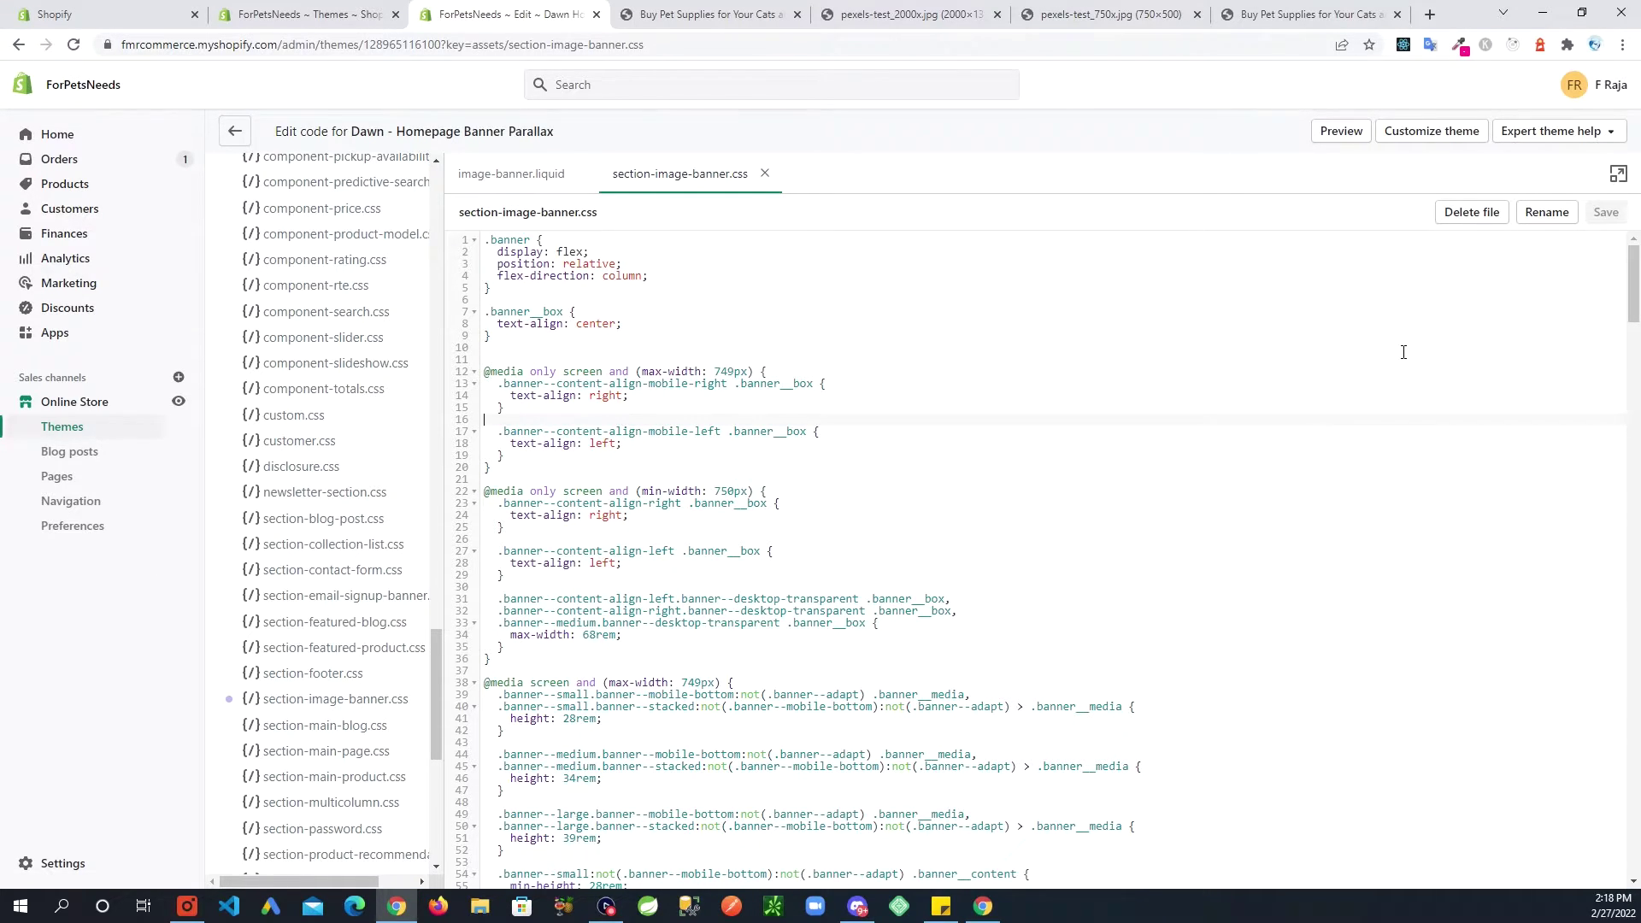
{"action": "left_click_drag", "start_coordinate": [1632, 286], "coordinate": [1590, 869]}
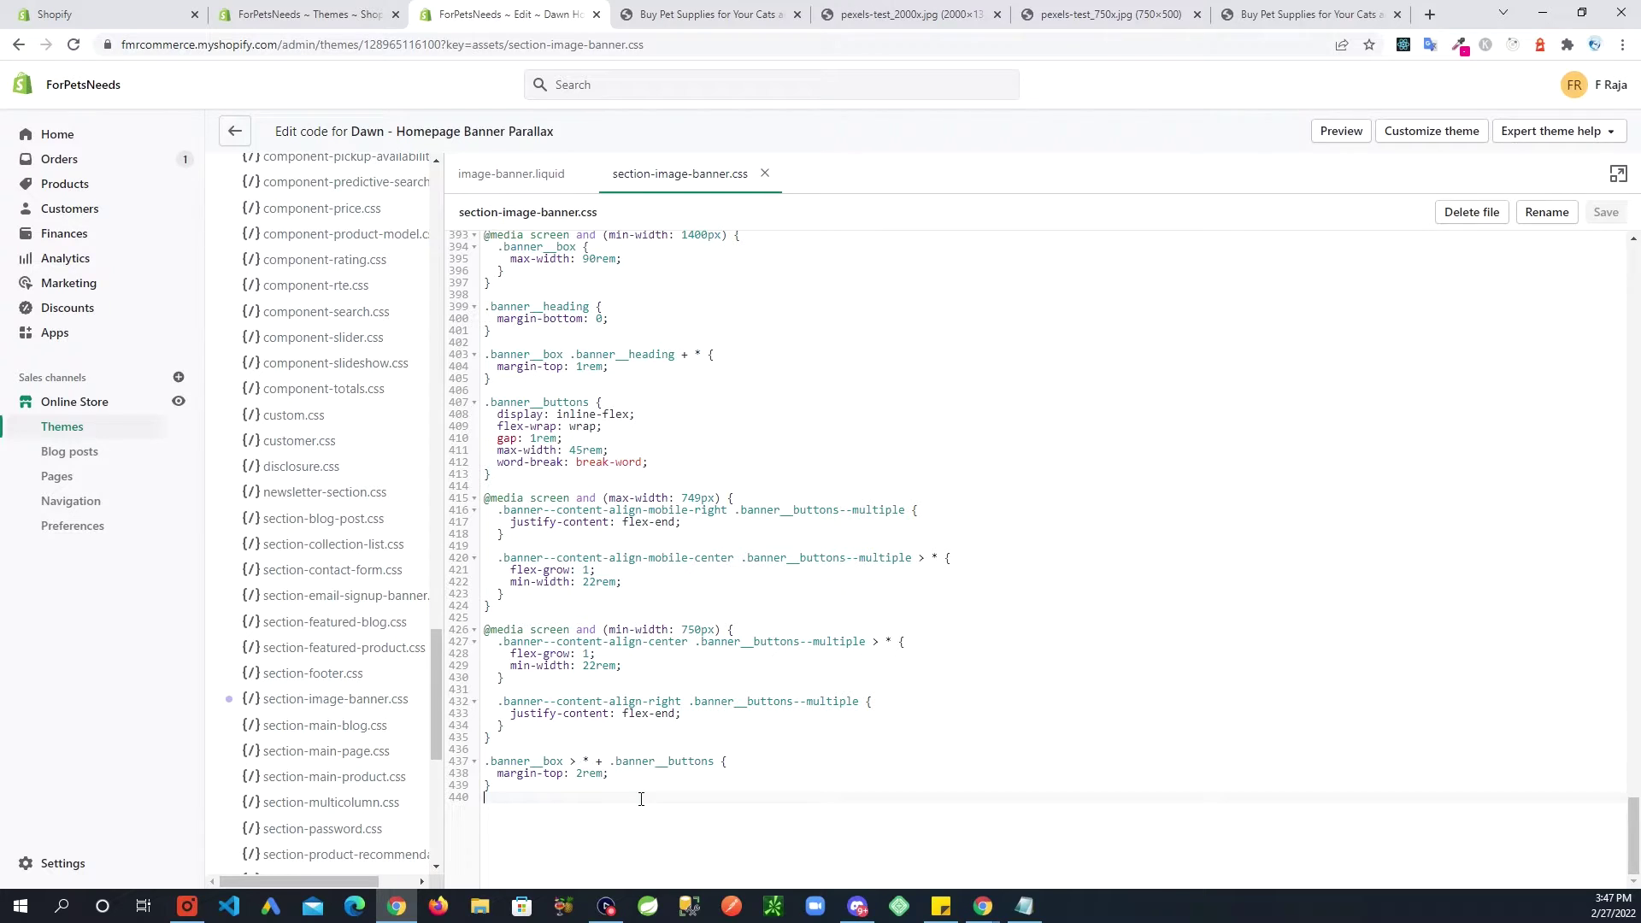
Step: Paste a .banner__media fixed background rule at the end of the stylesheet and fix its indentation
{"action": "key", "text": "Return"}
{"action": "key", "text": "Tab"}
{"action": "type", "text": ".banner__media {     background-attachment: fixed!important;     background-size: cover;     background-repeat: no-repeat; }"}
{"action": "scroll", "coordinate": [645, 800], "scroll_direction": "down", "scroll_amount": 2}
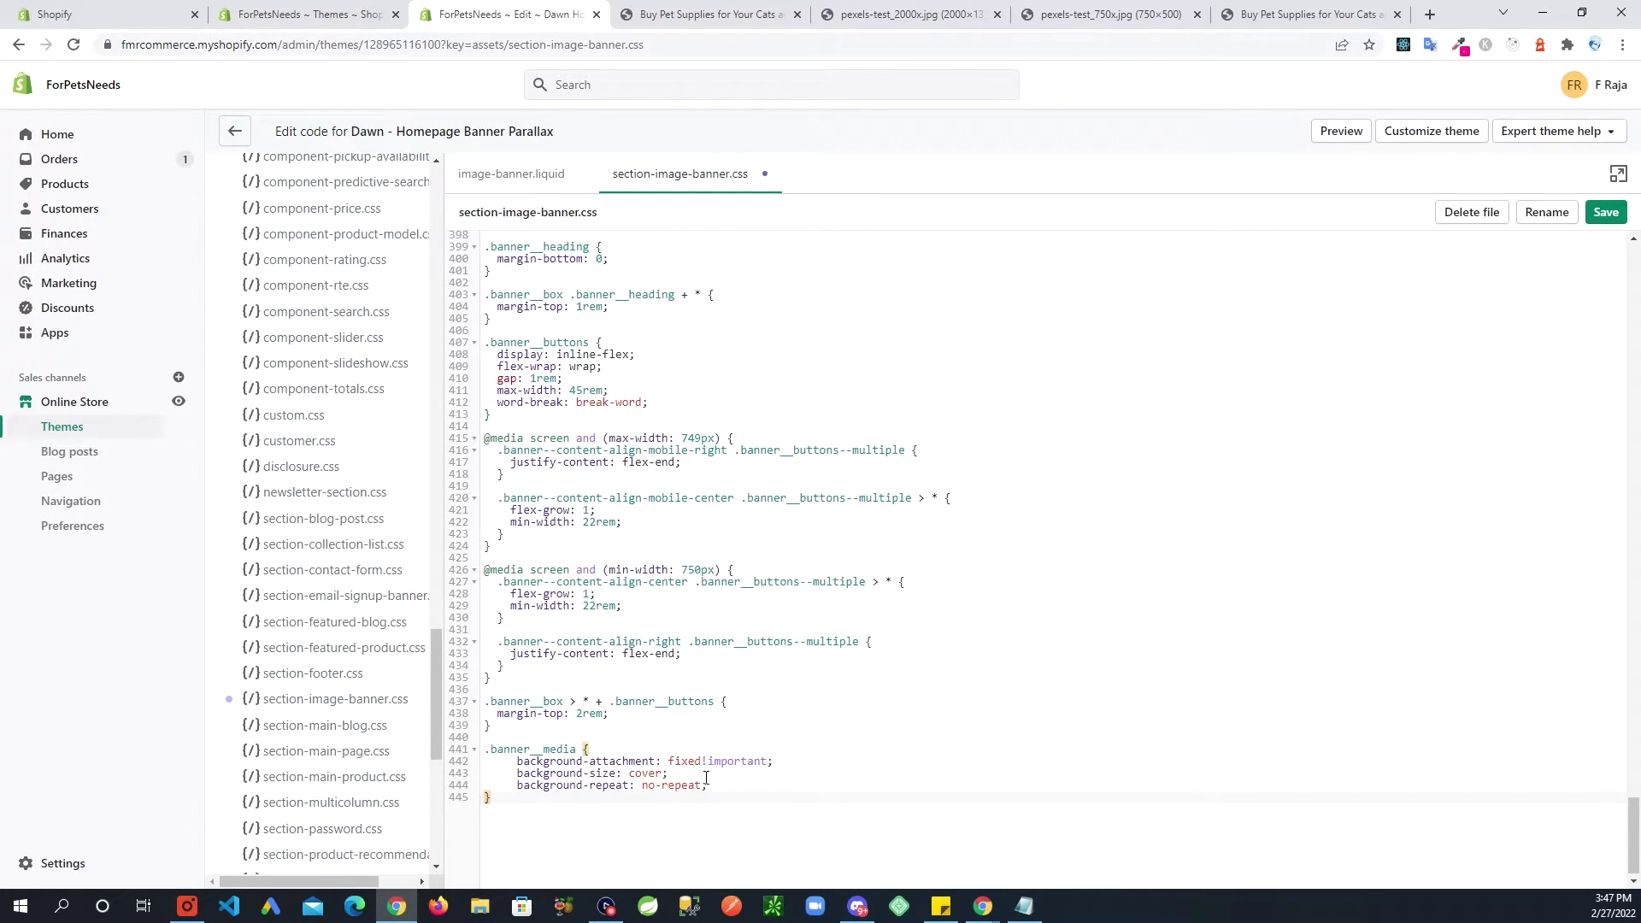
{"action": "left_click_drag", "start_coordinate": [707, 785], "coordinate": [478, 761]}
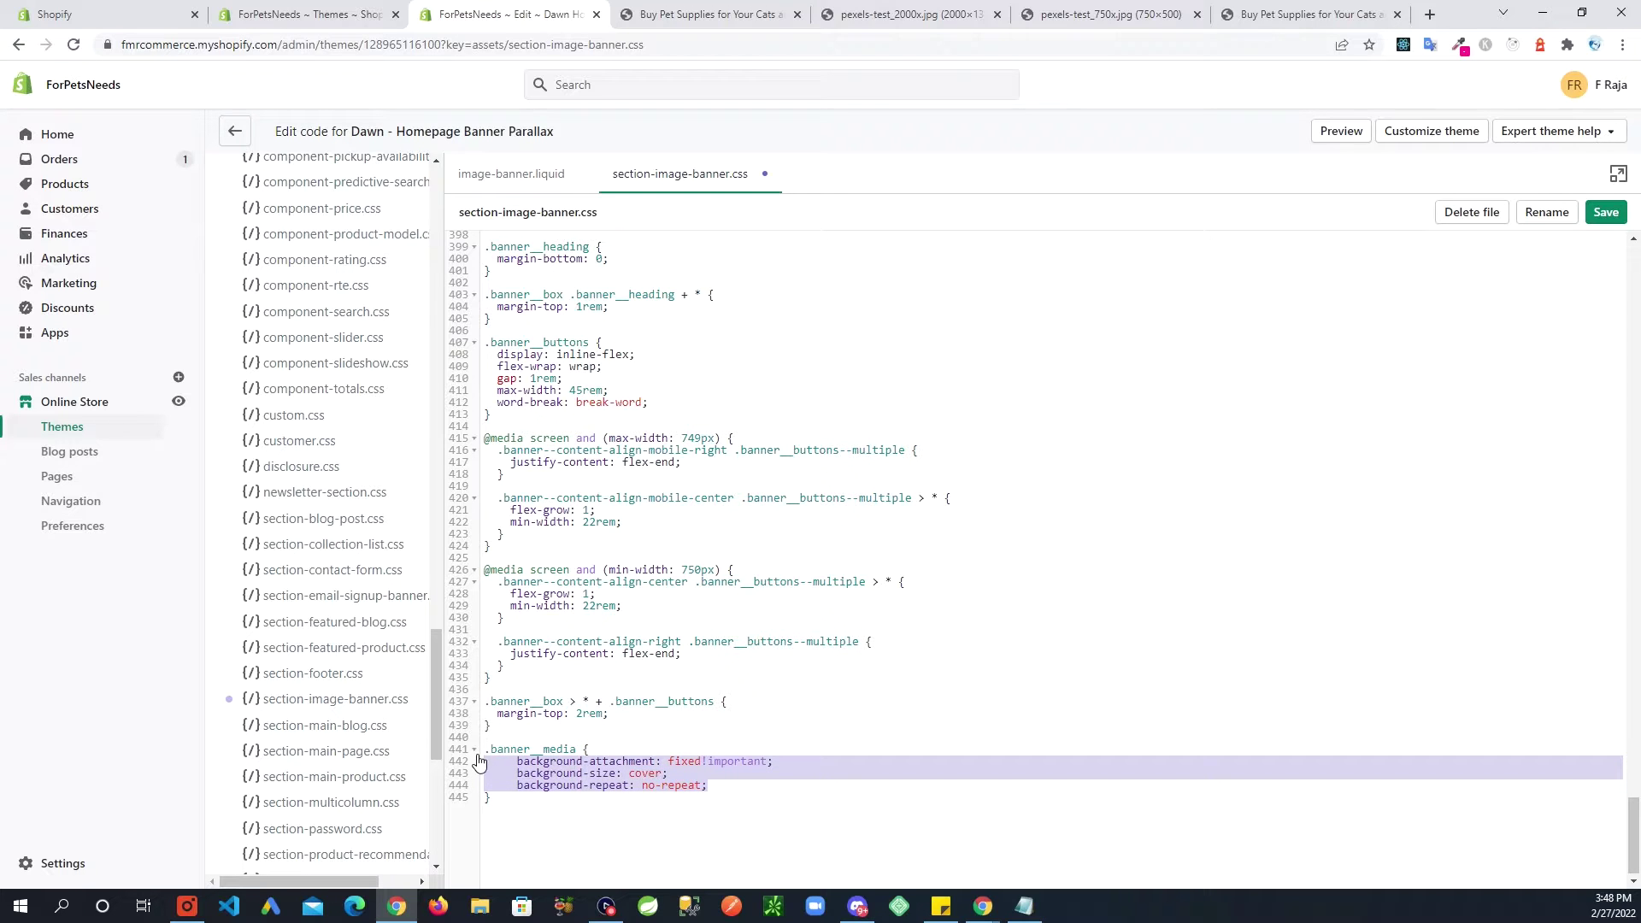
{"action": "key", "text": "shift+Tab"}
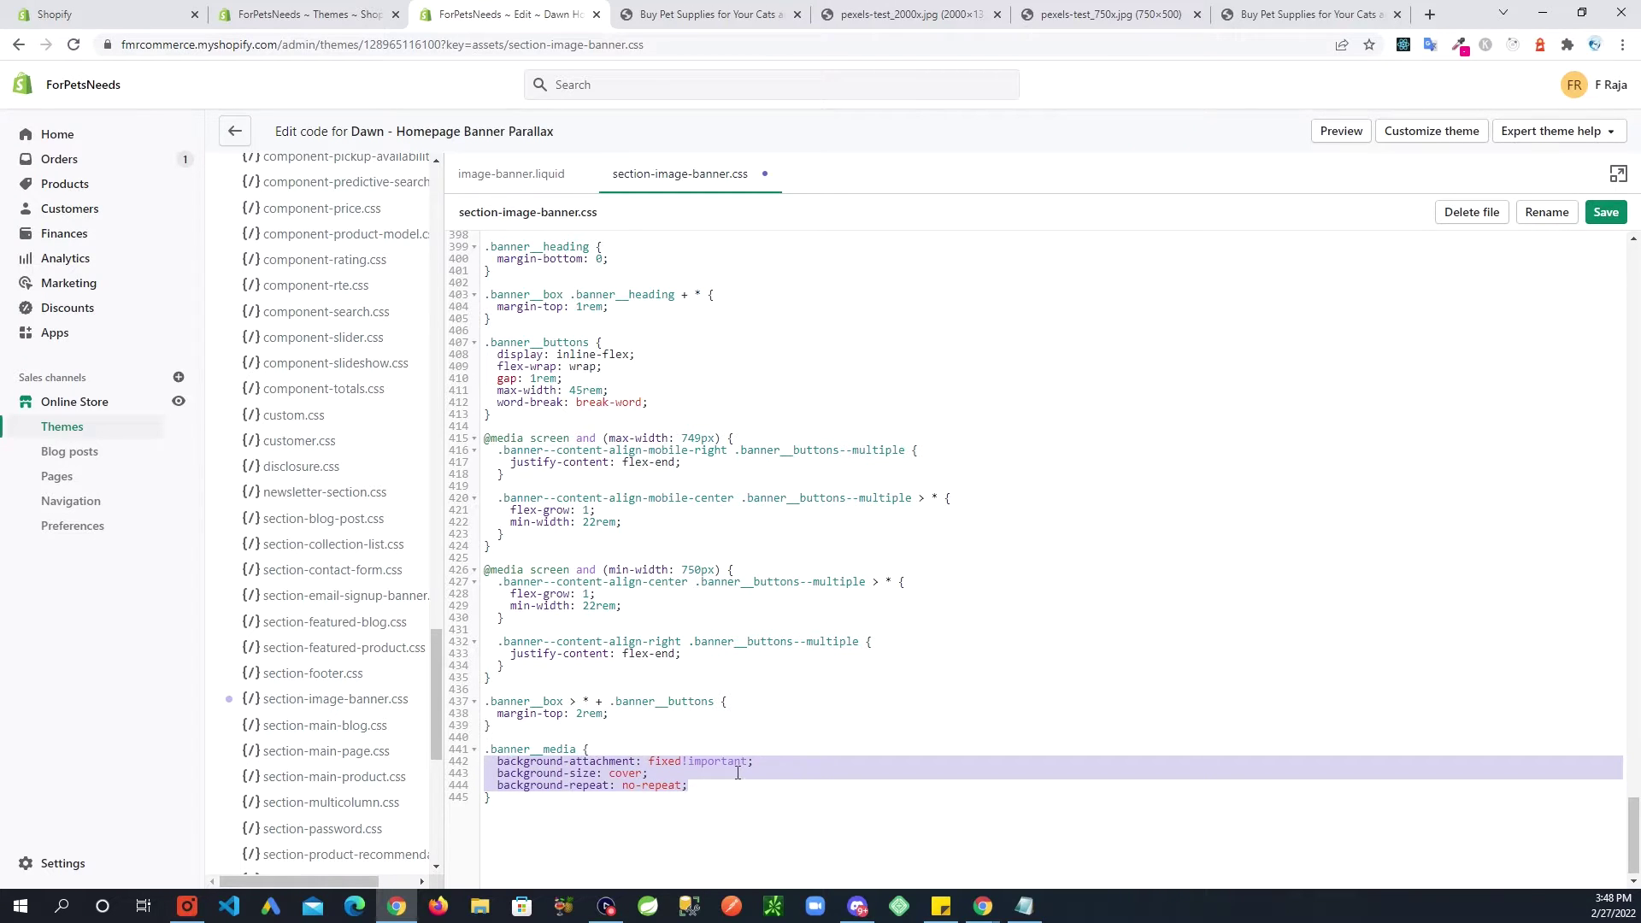
{"action": "left_click", "coordinate": [739, 772]}
Step: Paste the background-position and background-image lines into the rule and review the image URL
{"action": "left_click", "coordinate": [1024, 906]}
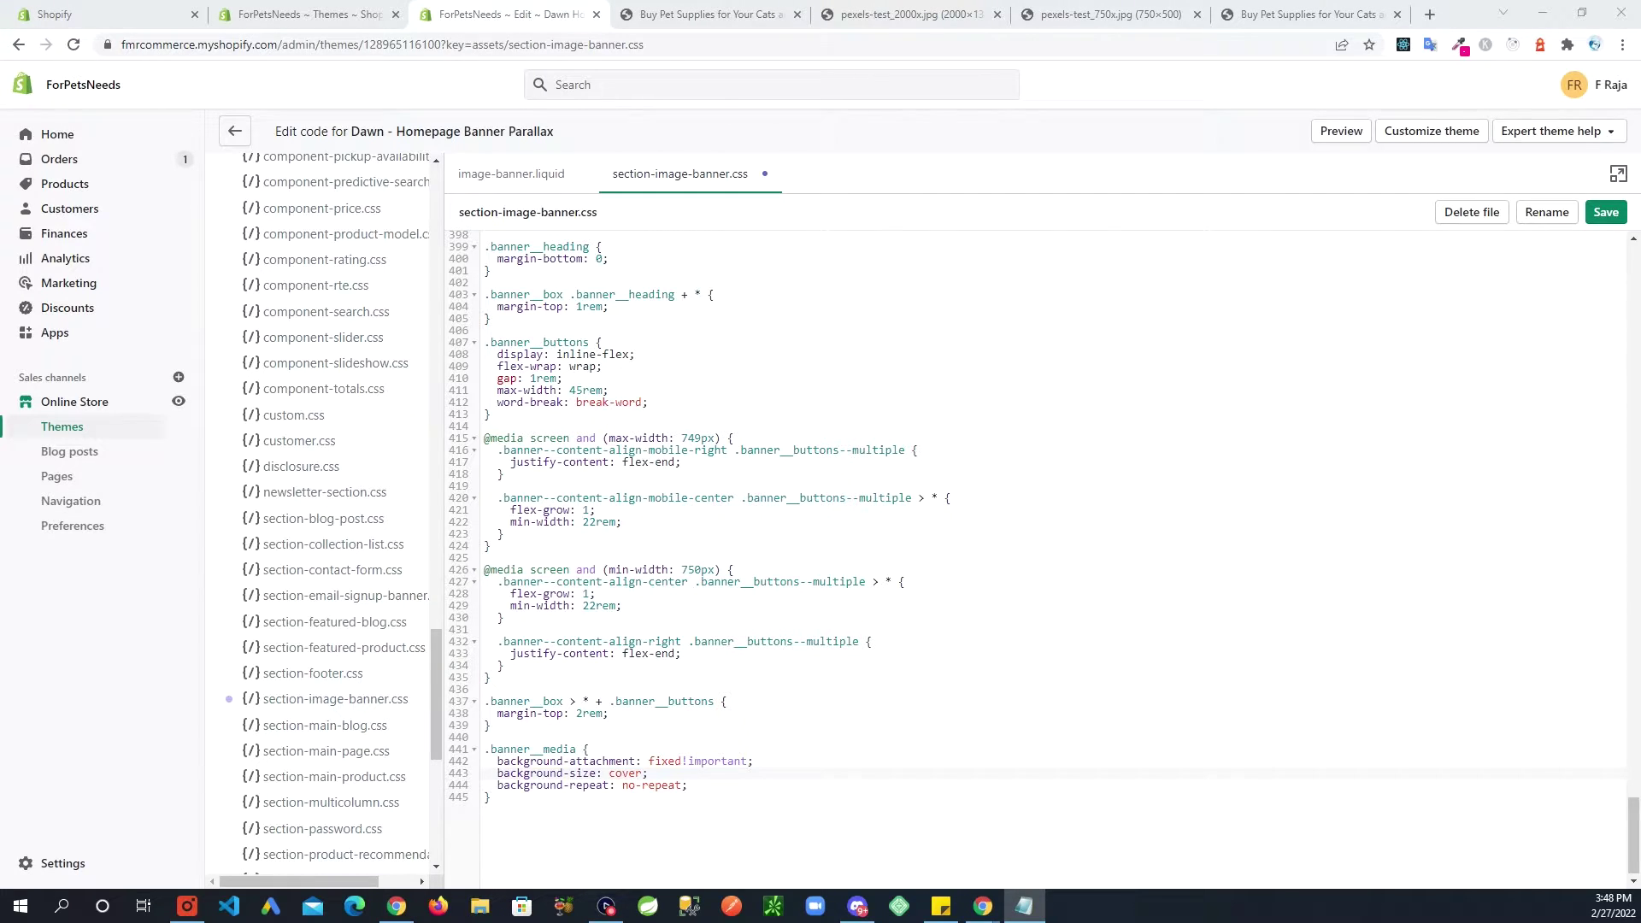
{"action": "left_click", "coordinate": [715, 785]}
{"action": "key", "text": "ctrl+v"}
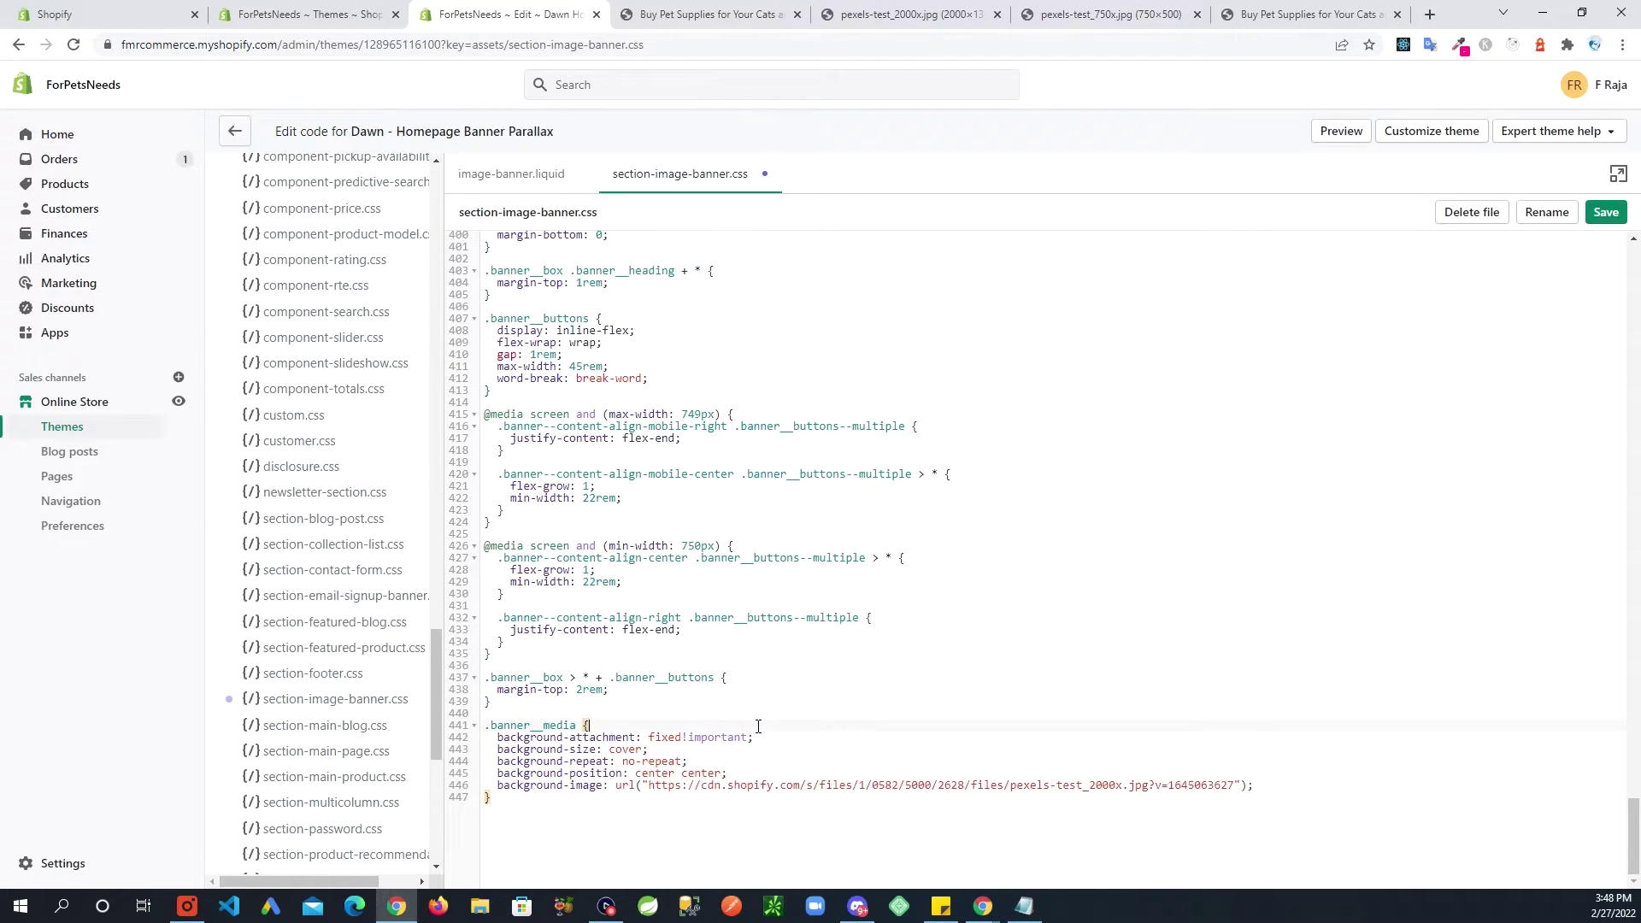
{"action": "left_click", "coordinate": [635, 773]}
{"action": "left_click_drag", "start_coordinate": [647, 784], "coordinate": [1224, 785]}
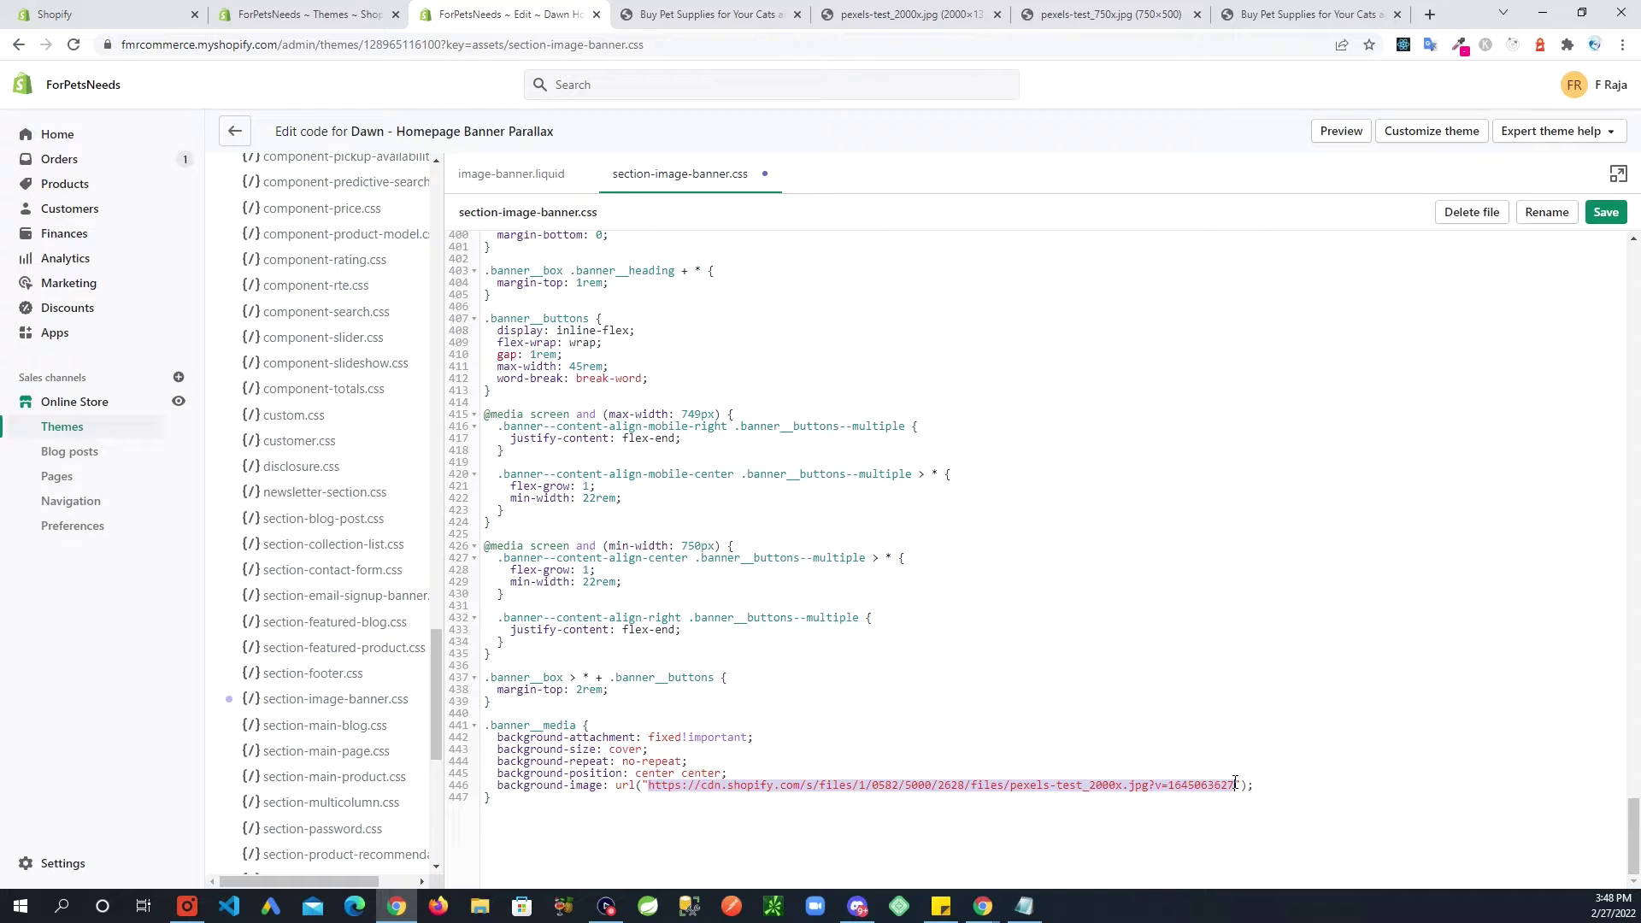
{"action": "left_click", "coordinate": [1115, 785]}
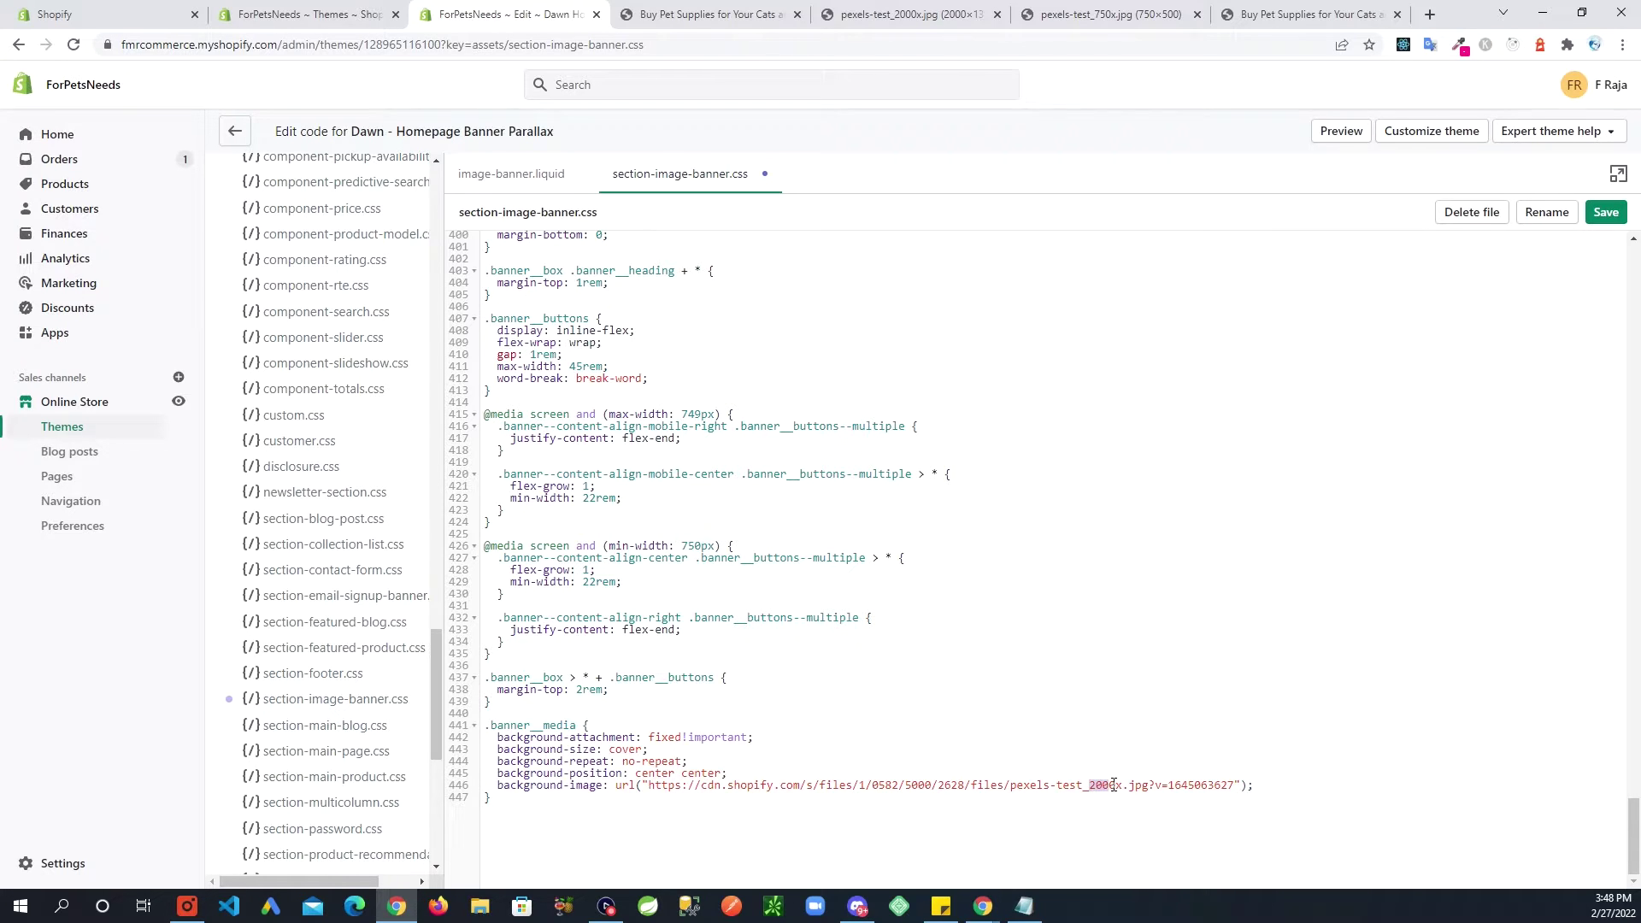
{"action": "left_click", "coordinate": [1114, 785]}
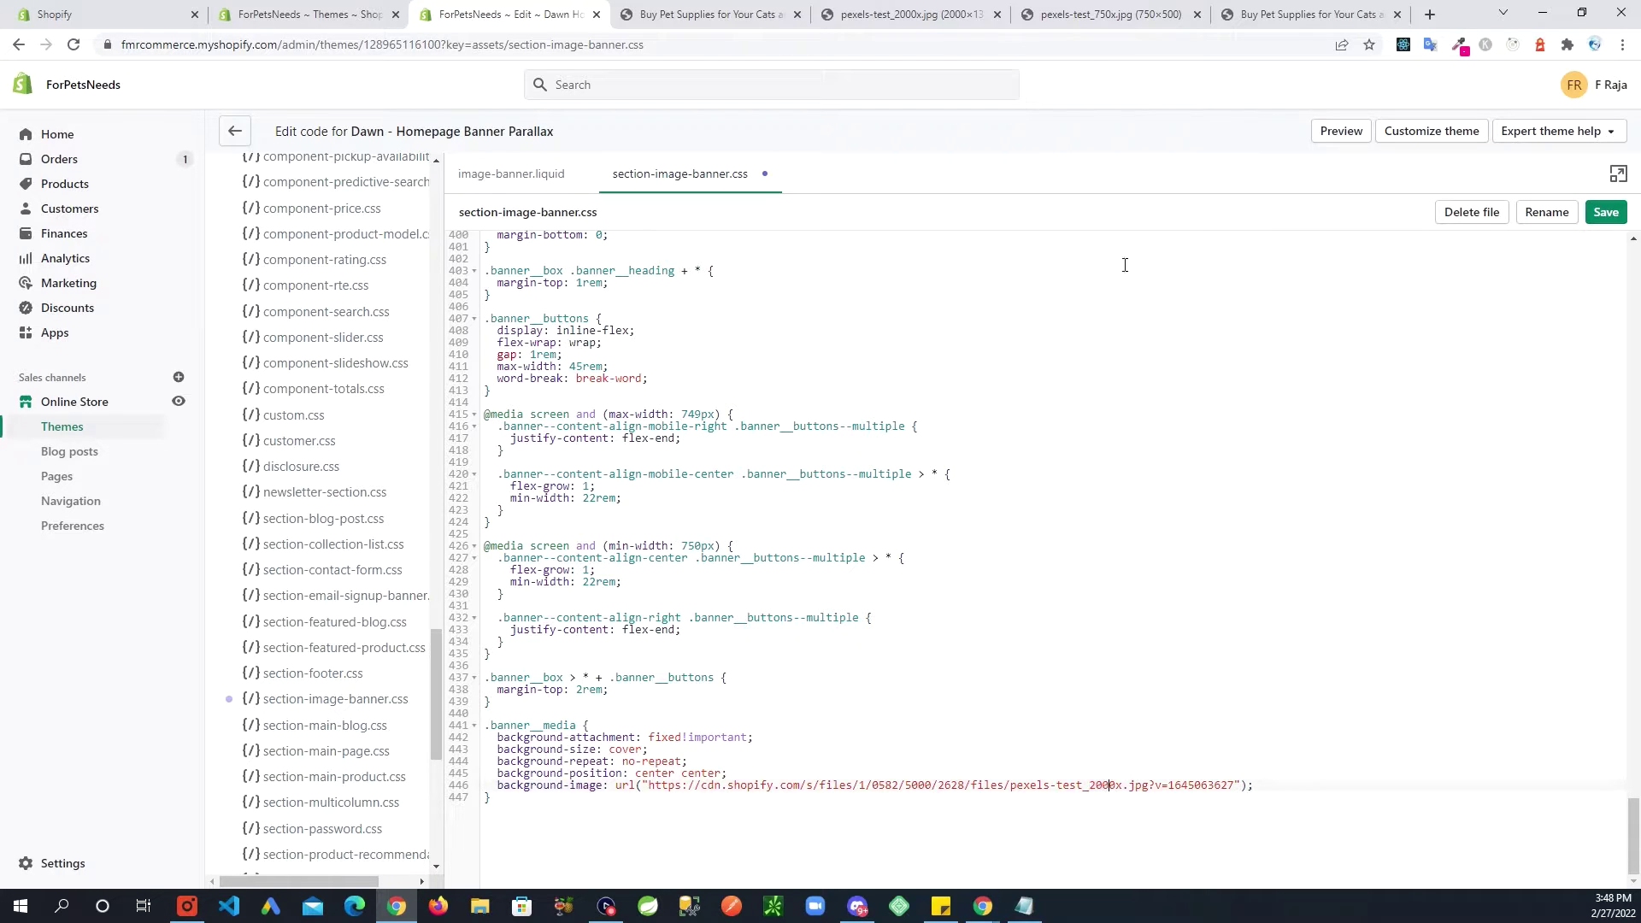
Step: Check the pexels-test_2000x.jpg file name against the source image and save the stylesheet
{"action": "left_click", "coordinate": [933, 15]}
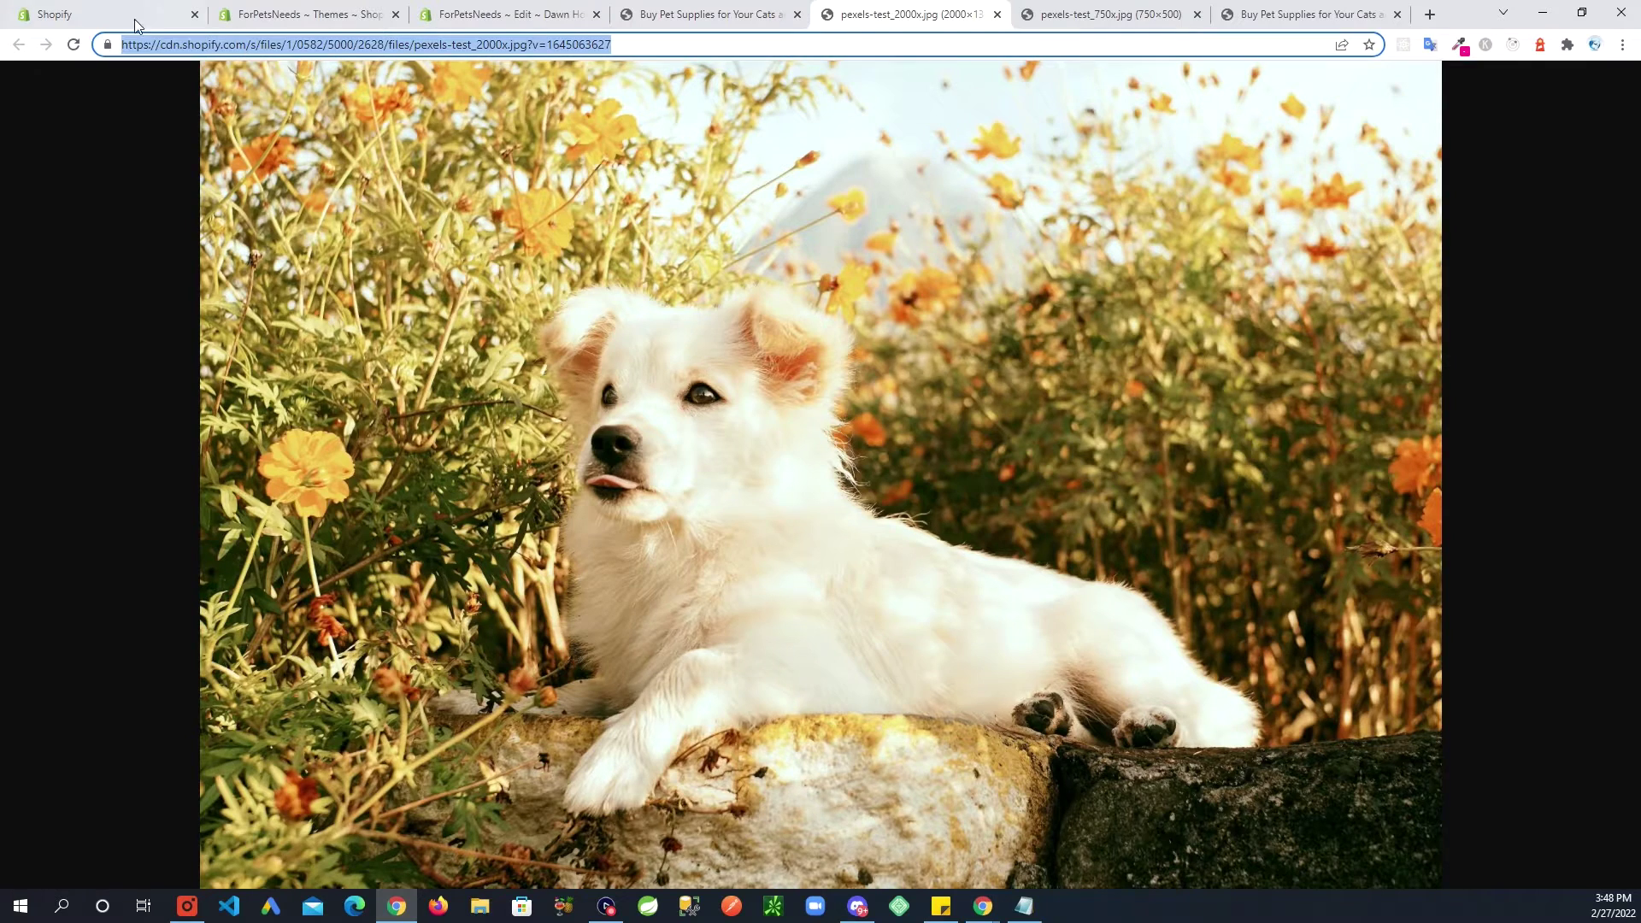
{"action": "left_click", "coordinate": [294, 18]}
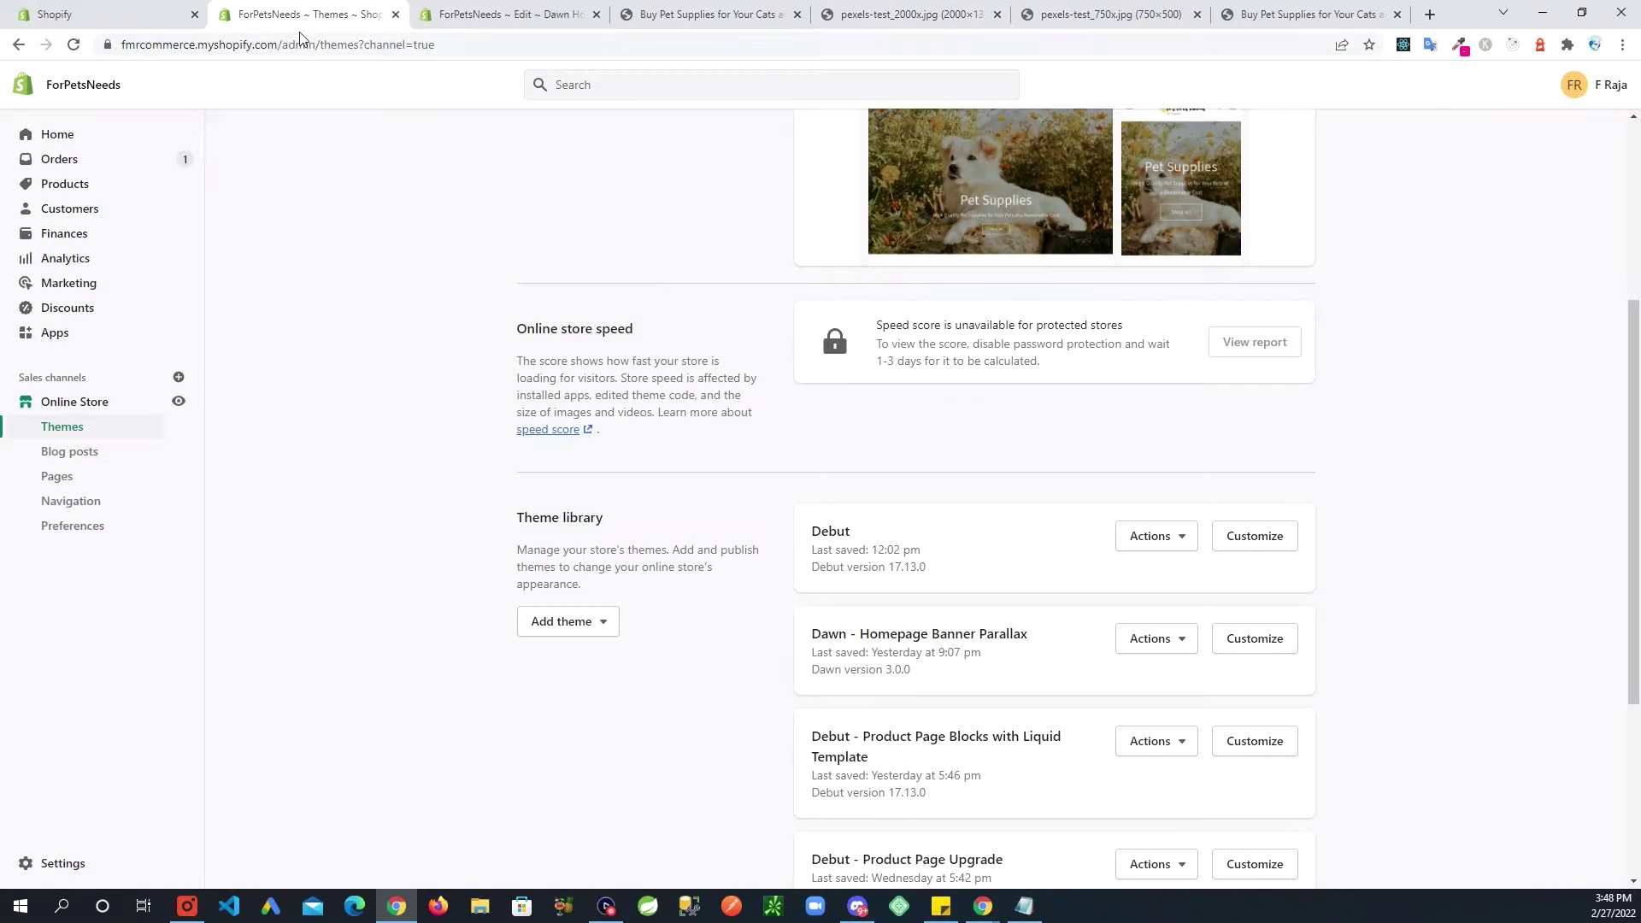
{"action": "left_click", "coordinate": [708, 19]}
{"action": "left_click", "coordinate": [534, 15]}
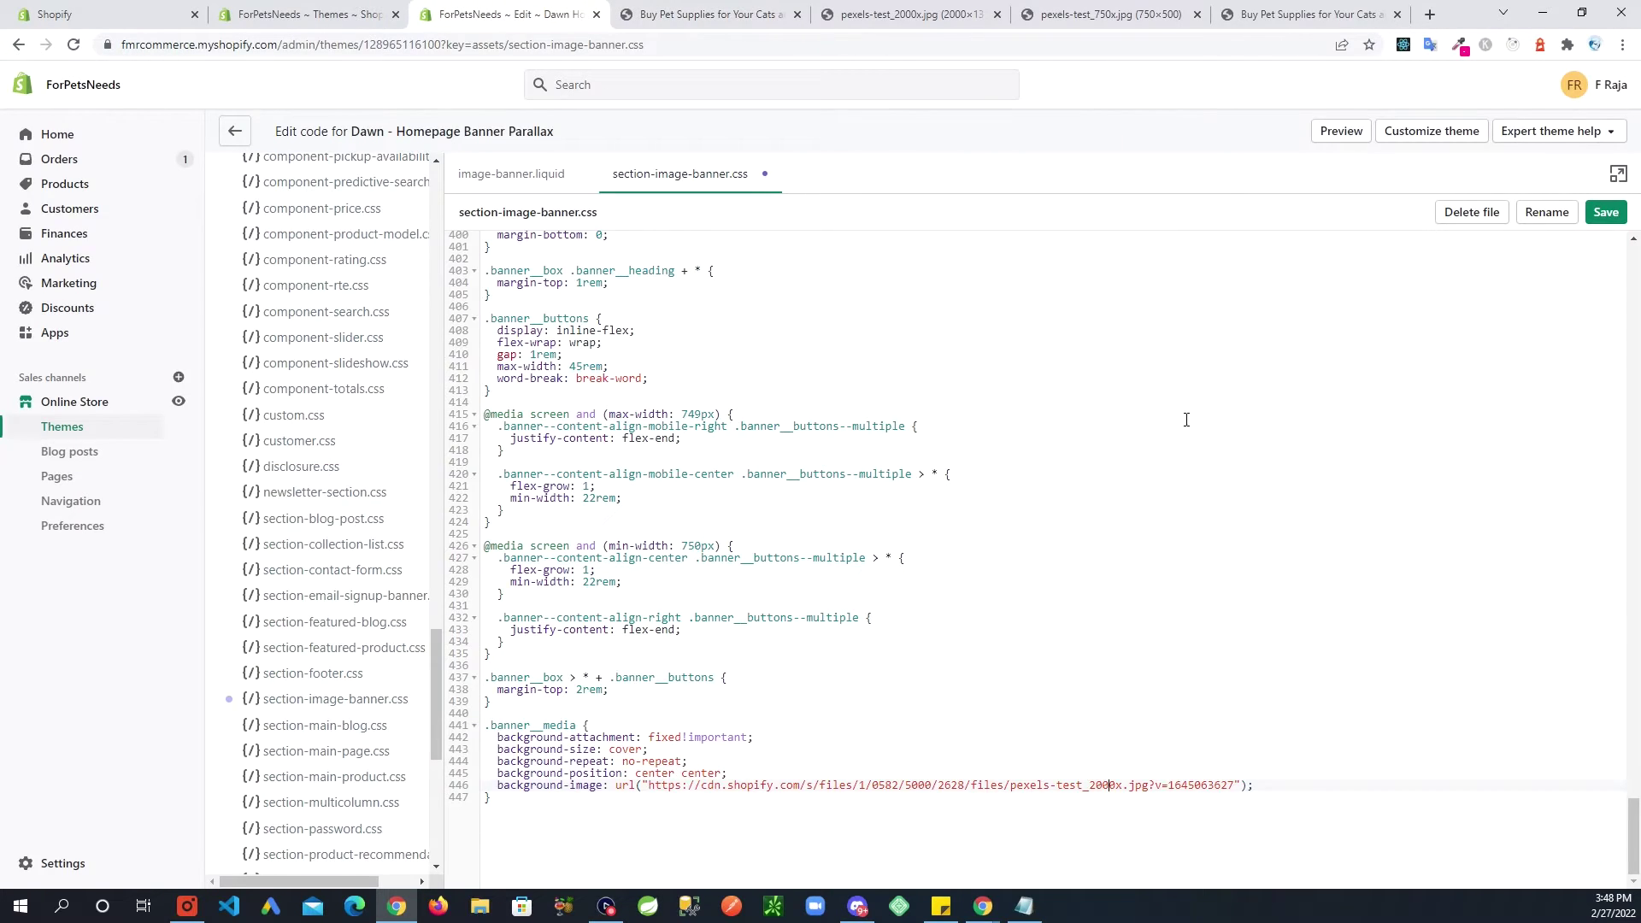
{"action": "left_click", "coordinate": [1606, 212]}
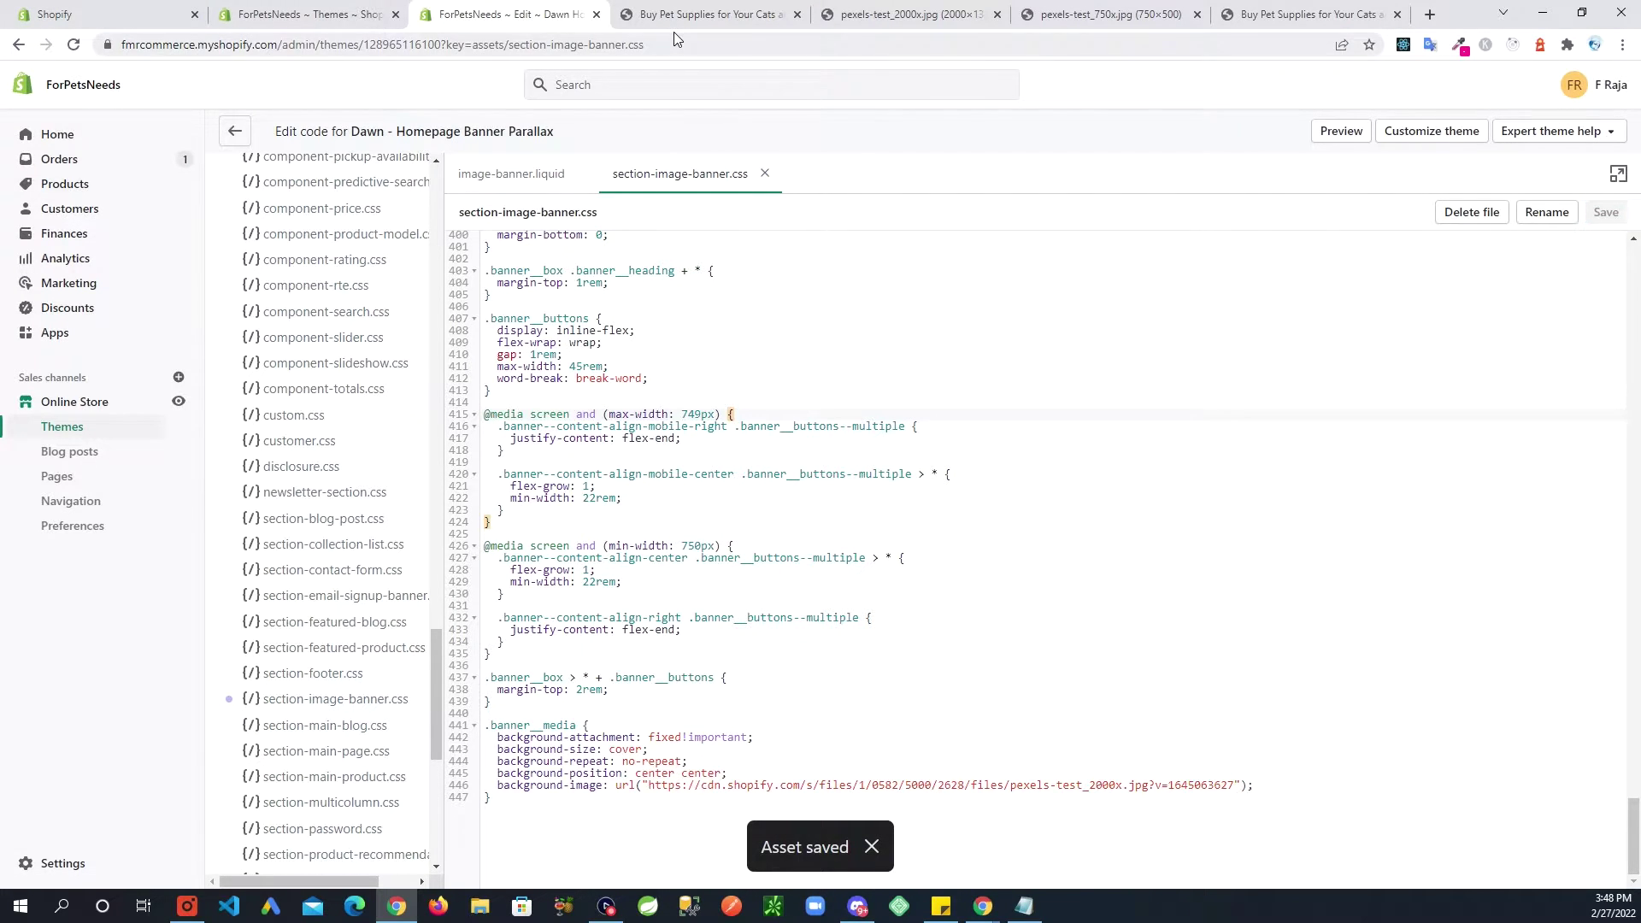
{"action": "key", "text": "ctrl+Tab"}
Step: Reload the store preview and scroll up and down to check the white-dog banner stays fixed
{"action": "left_click", "coordinate": [72, 45]}
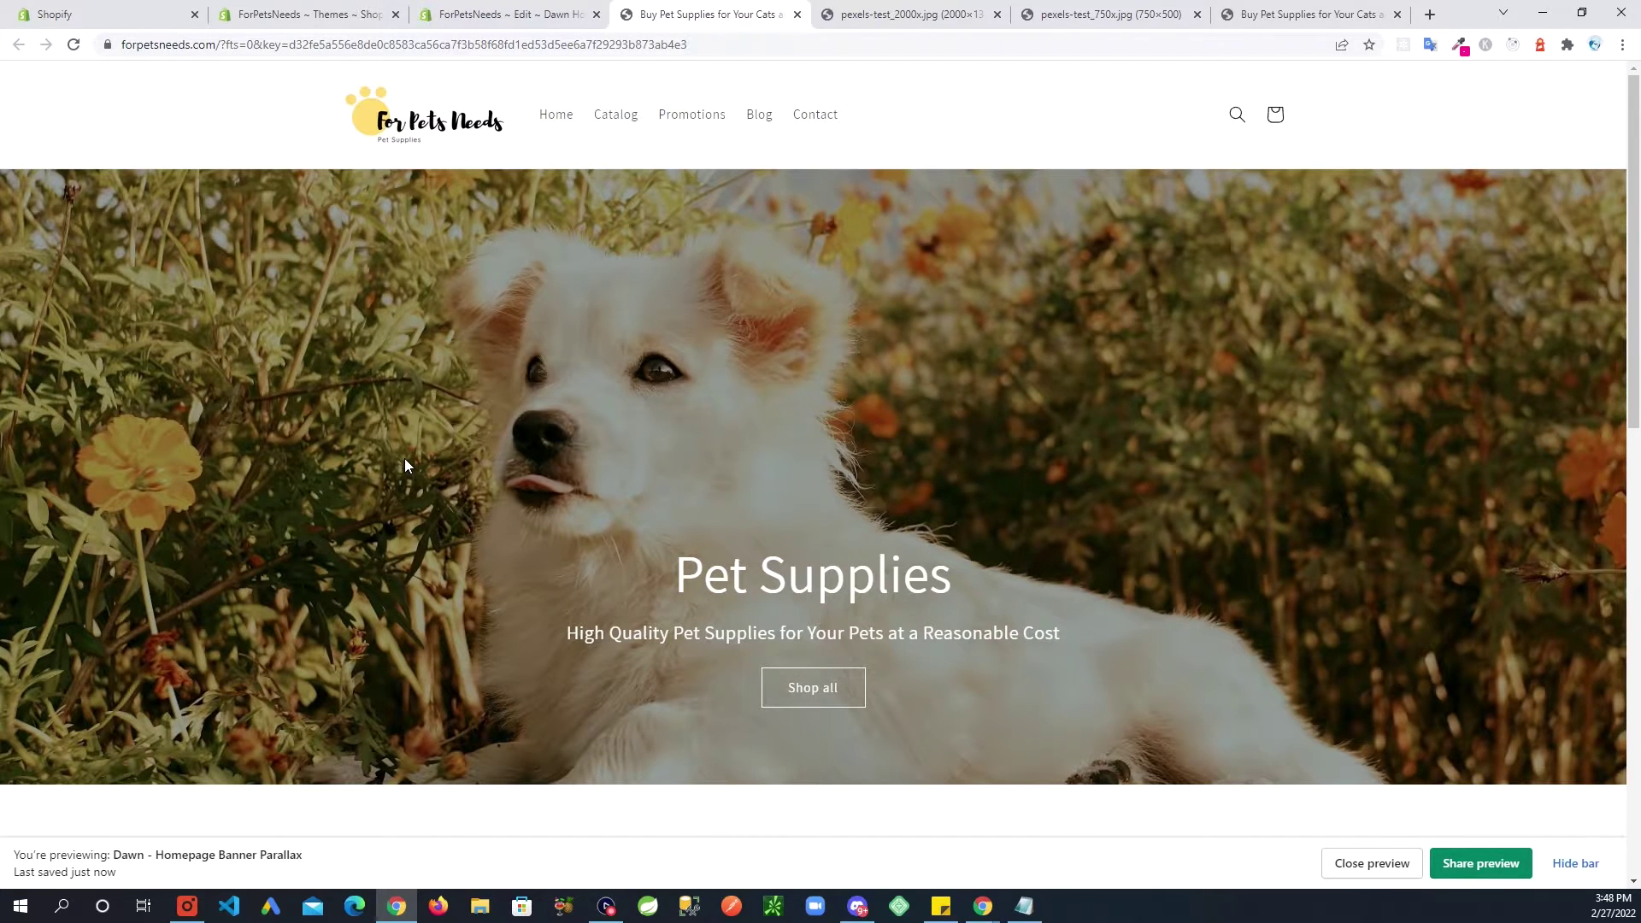
{"action": "left_click", "coordinate": [74, 45]}
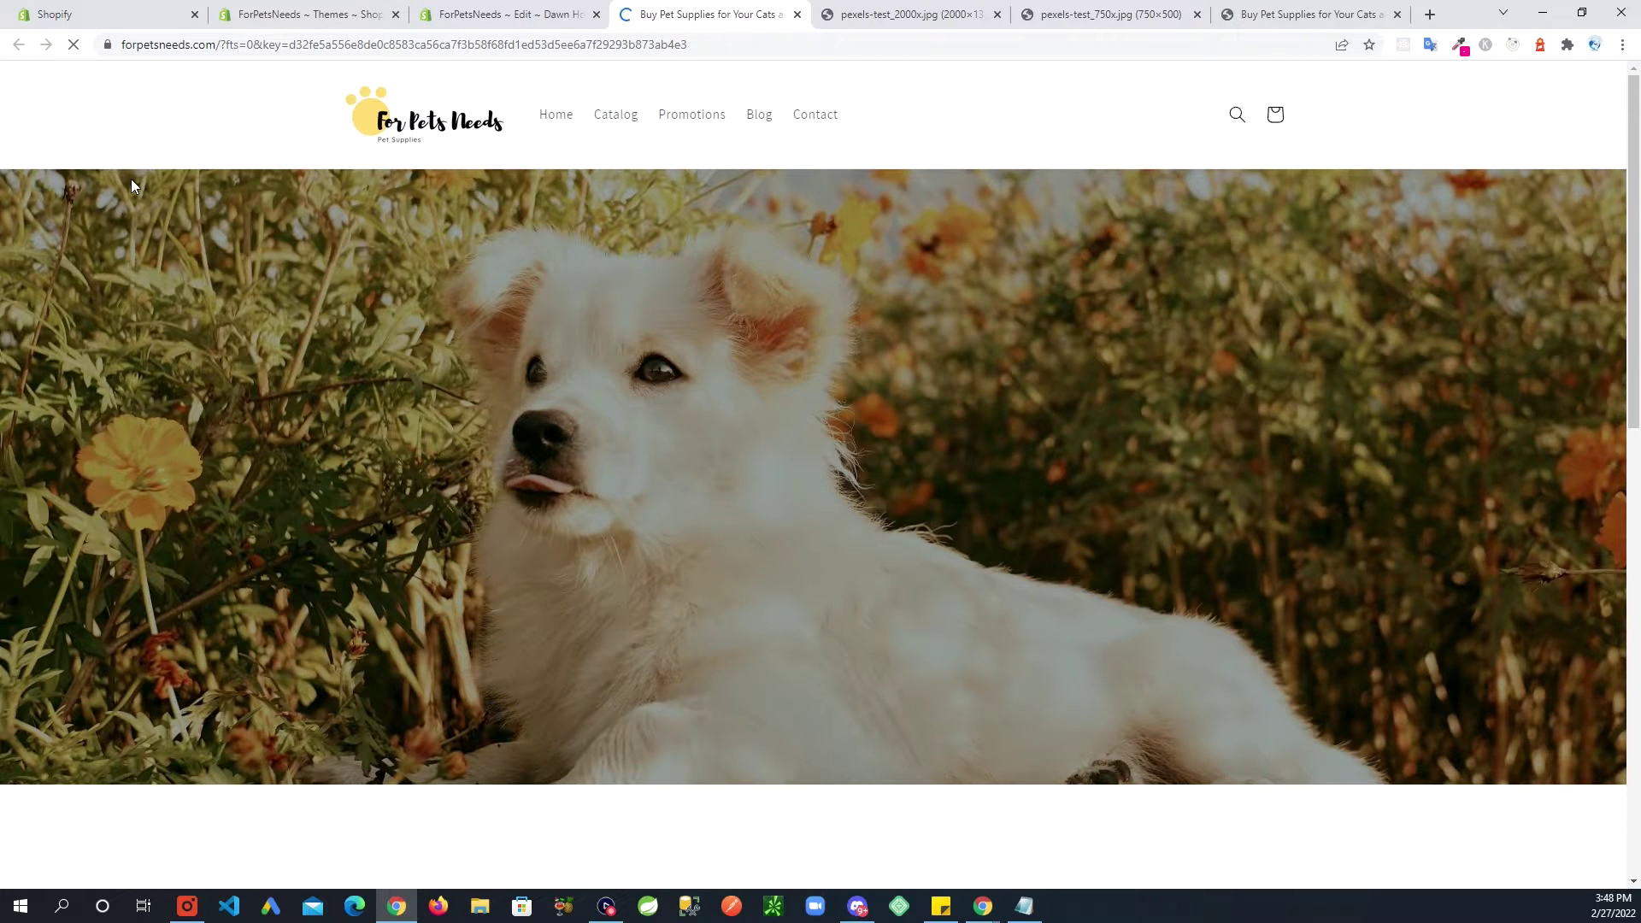
{"action": "scroll", "coordinate": [291, 182], "scroll_direction": "down", "scroll_amount": 1}
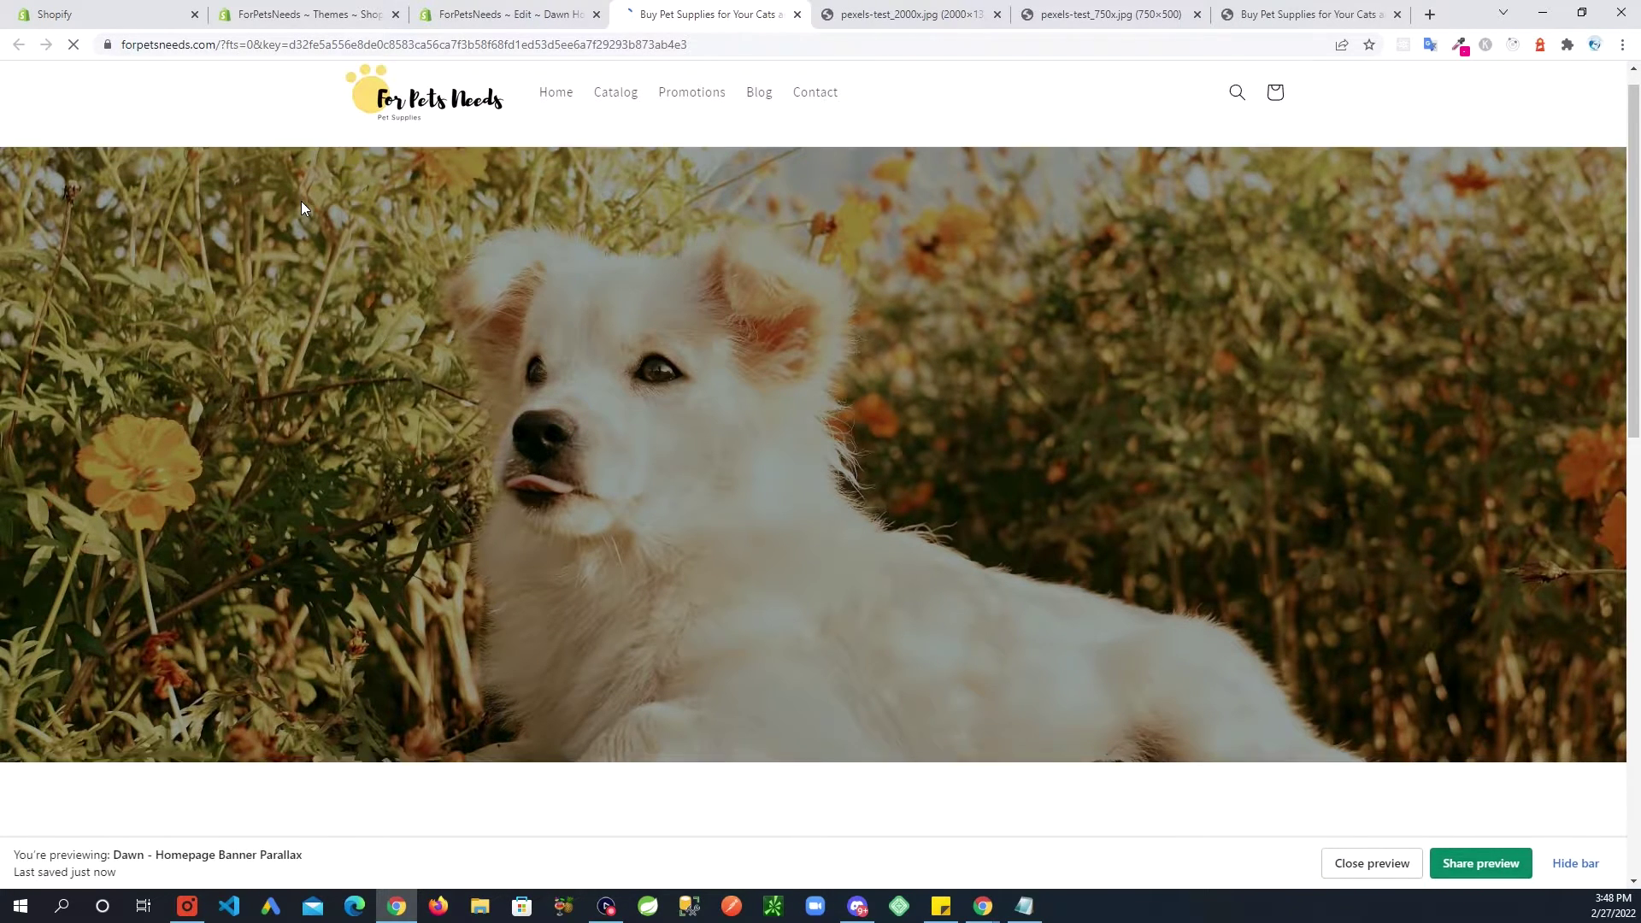
{"action": "scroll", "coordinate": [301, 202], "scroll_direction": "down", "scroll_amount": 2}
{"action": "scroll", "coordinate": [303, 215], "scroll_direction": "down", "scroll_amount": 1}
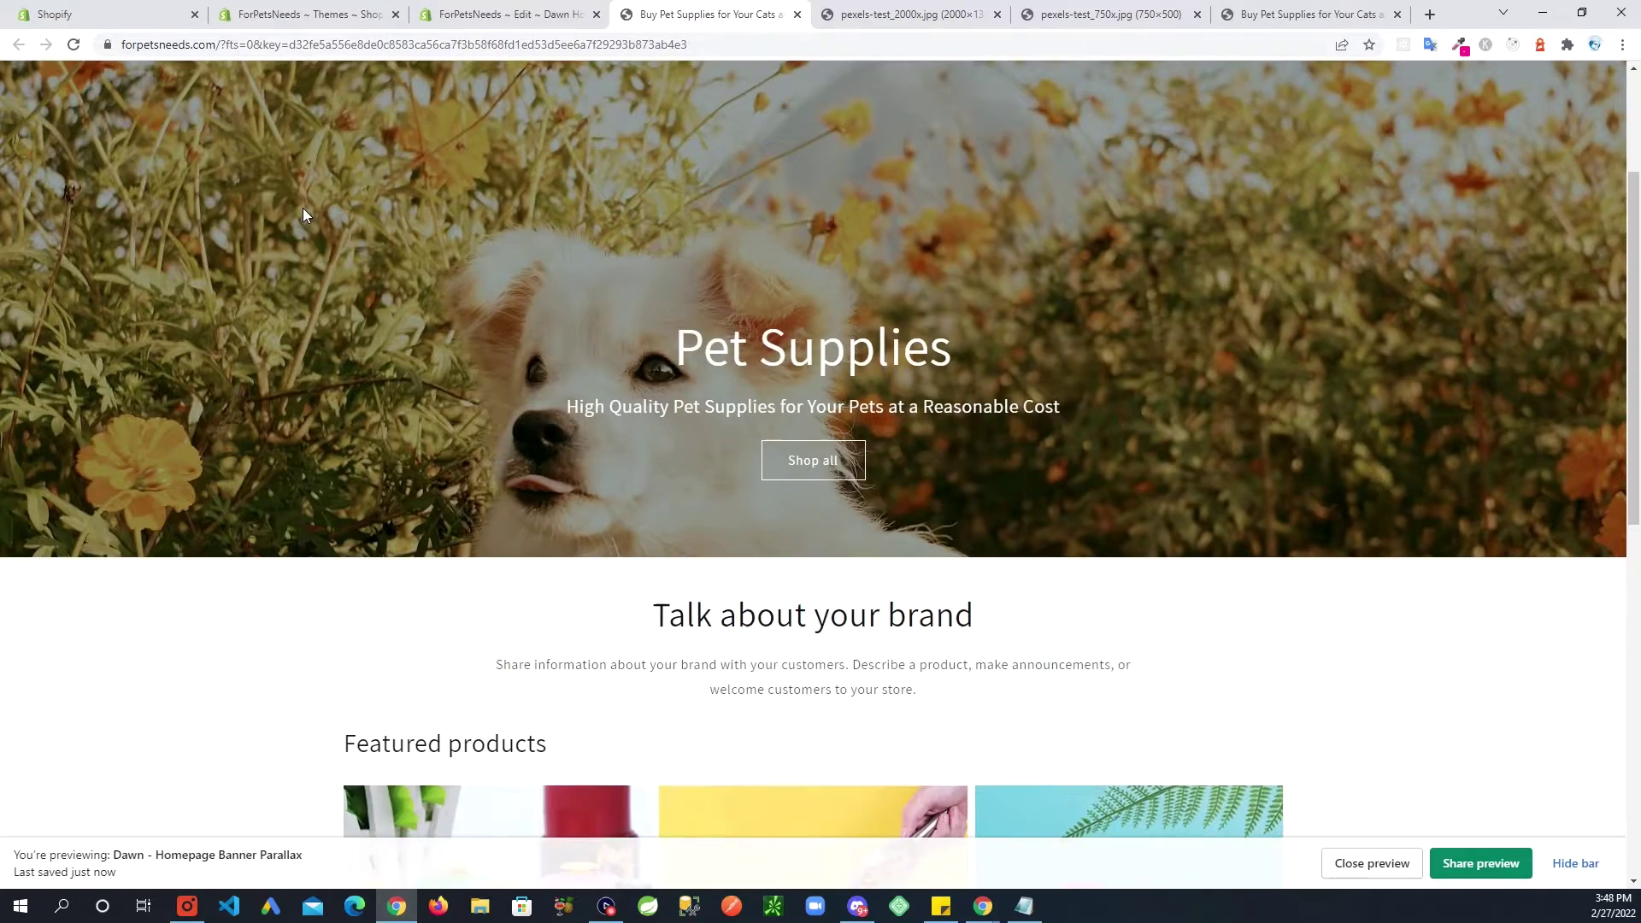
{"action": "scroll", "coordinate": [303, 215], "scroll_direction": "up", "scroll_amount": 3}
{"action": "scroll", "coordinate": [303, 236], "scroll_direction": "down", "scroll_amount": 2}
{"action": "scroll", "coordinate": [303, 229], "scroll_direction": "down", "scroll_amount": 2}
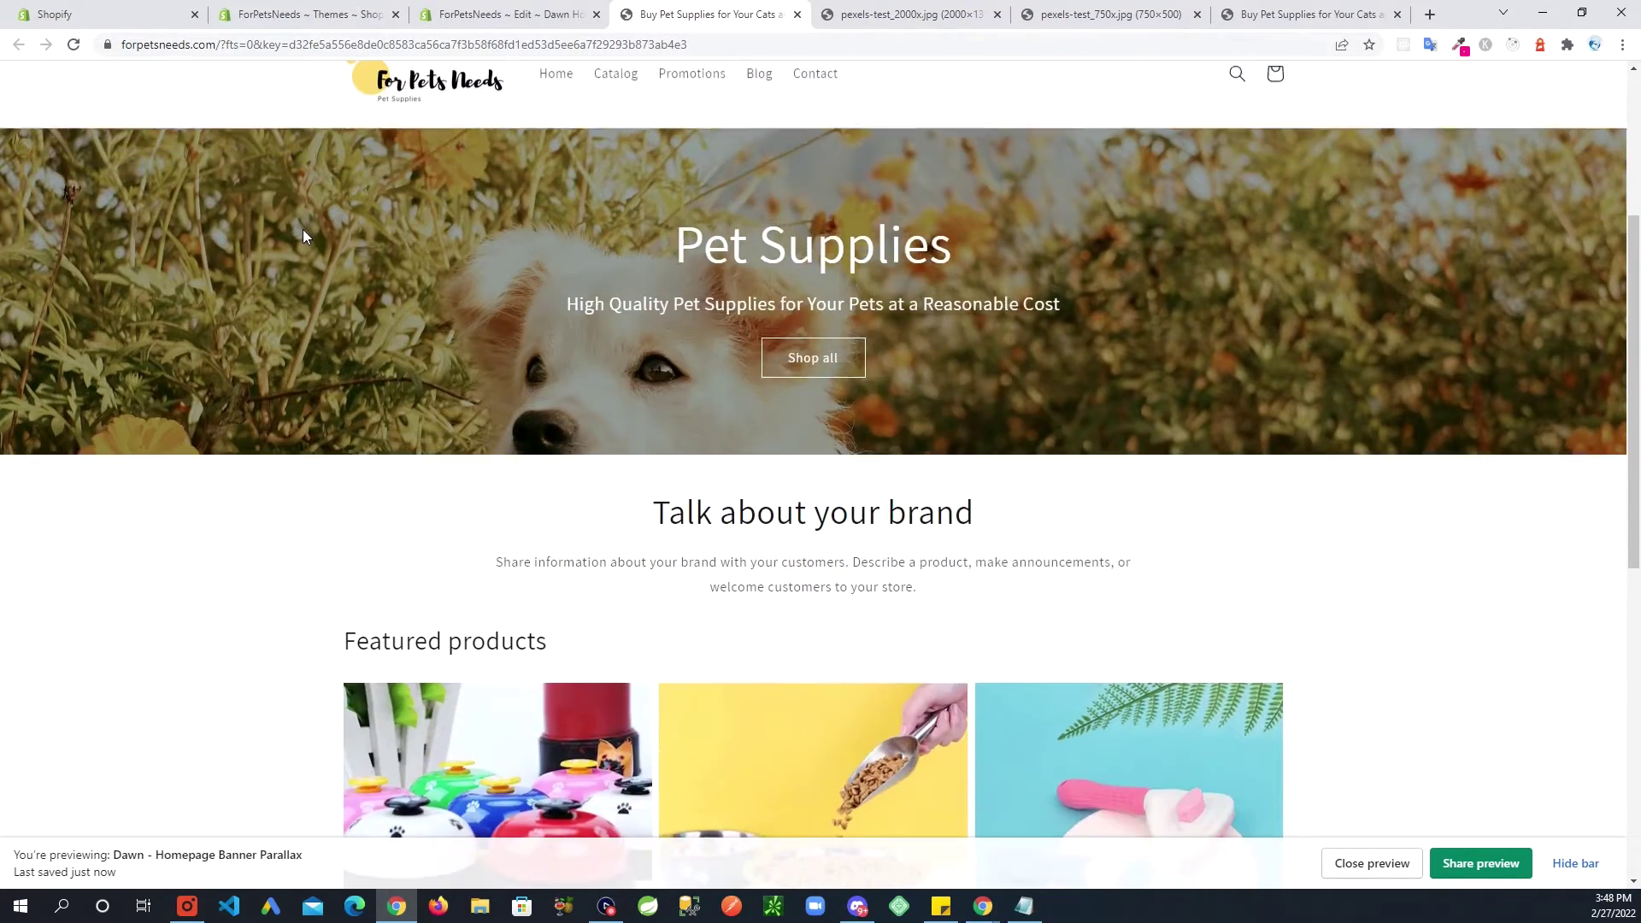
{"action": "scroll", "coordinate": [303, 229], "scroll_direction": "up", "scroll_amount": 3}
{"action": "scroll", "coordinate": [596, 402], "scroll_direction": "down", "scroll_amount": 2}
{"action": "scroll", "coordinate": [417, 265], "scroll_direction": "down", "scroll_amount": 5}
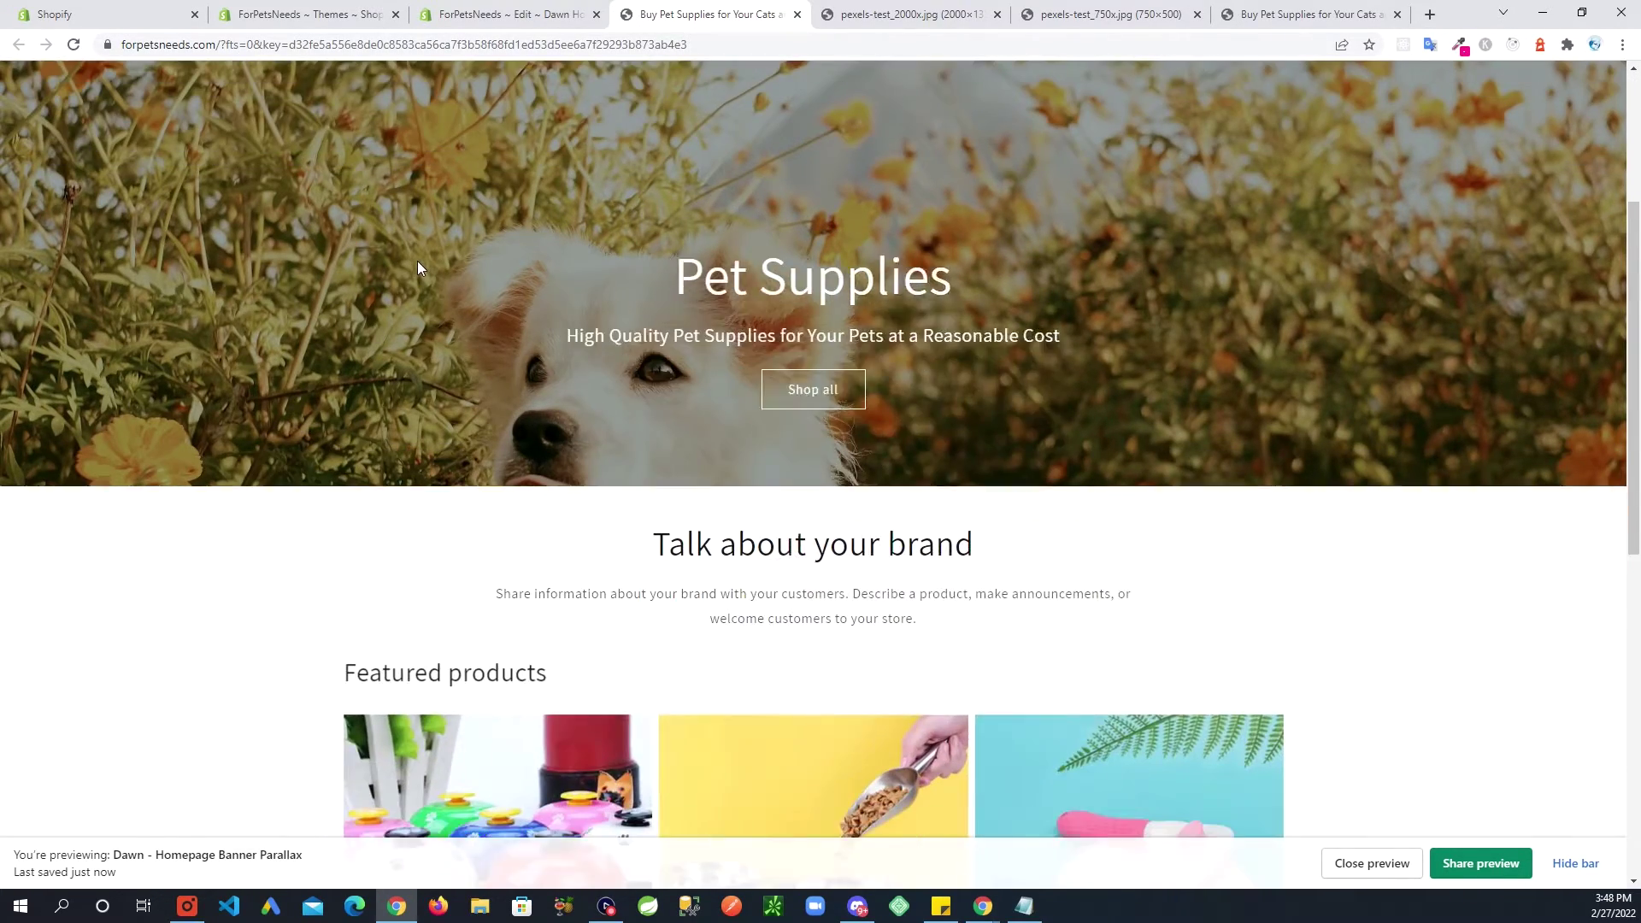
{"action": "scroll", "coordinate": [417, 269], "scroll_direction": "up", "scroll_amount": 2}
{"action": "scroll", "coordinate": [417, 268], "scroll_direction": "up", "scroll_amount": 5}
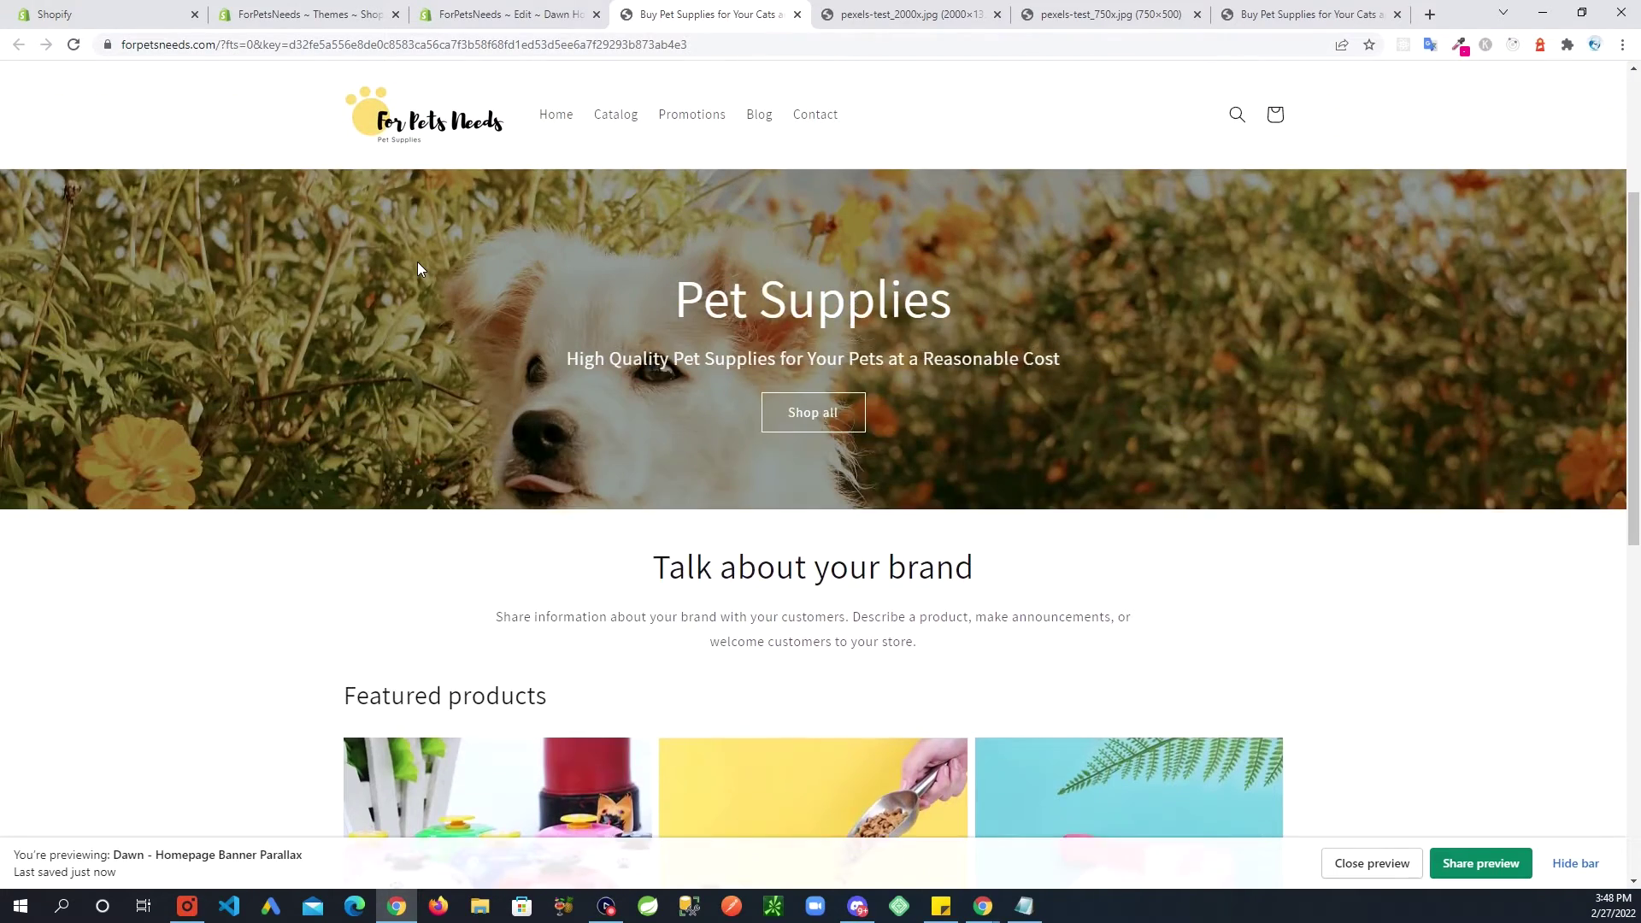
{"action": "scroll", "coordinate": [407, 301], "scroll_direction": "down", "scroll_amount": 4}
{"action": "scroll", "coordinate": [407, 308], "scroll_direction": "down", "scroll_amount": 6}
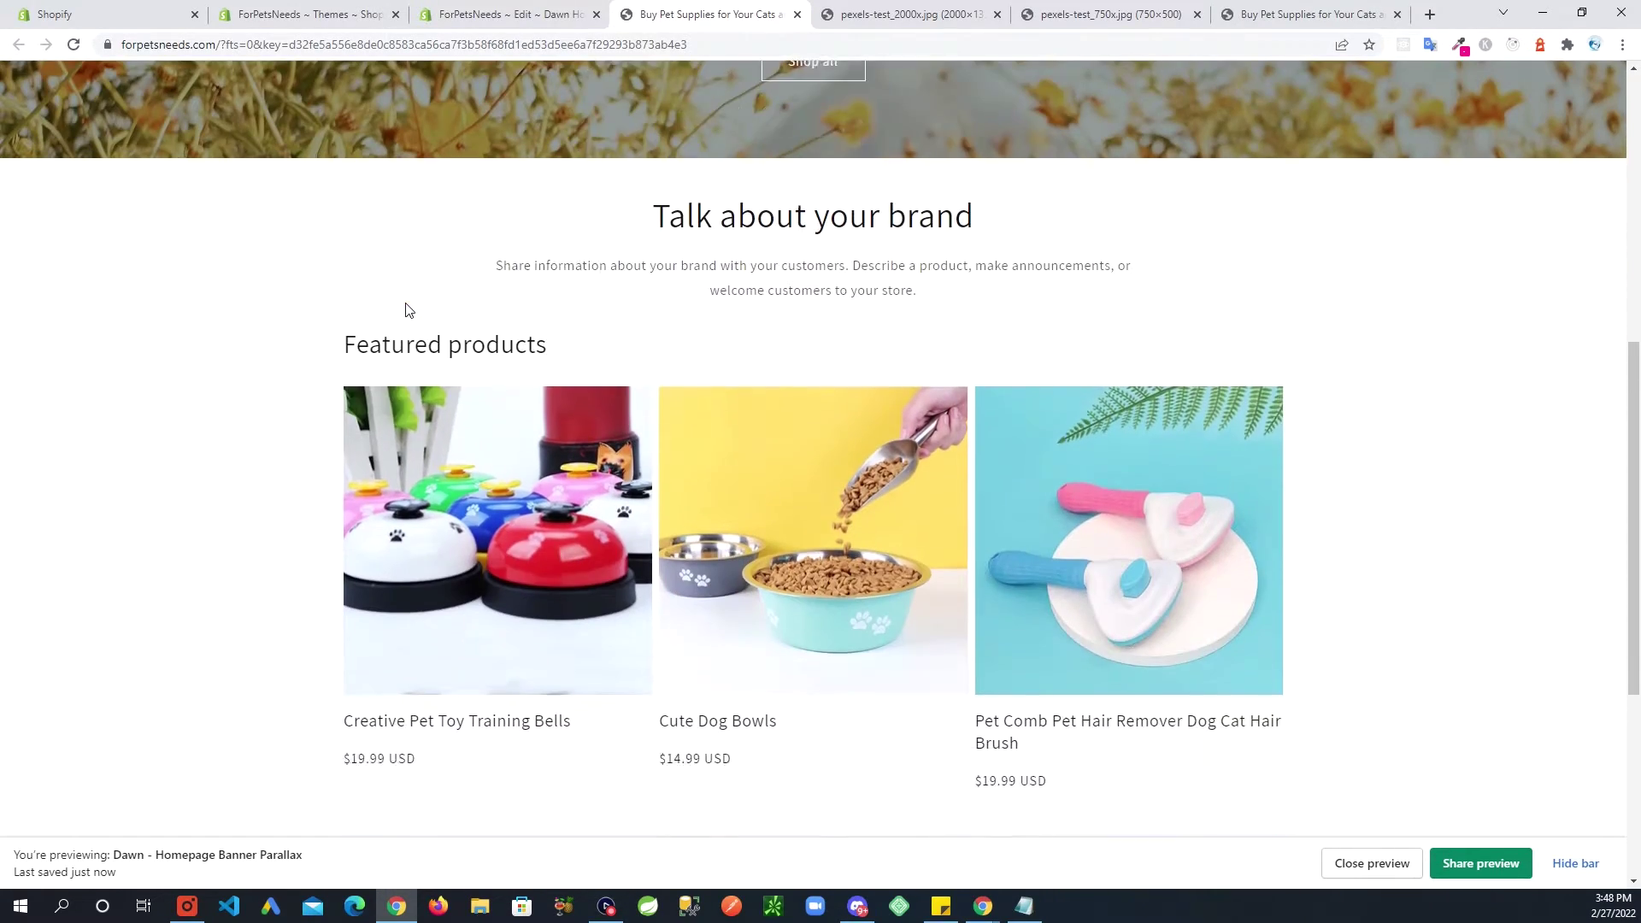
{"action": "scroll", "coordinate": [222, 294], "scroll_direction": "up", "scroll_amount": 5}
{"action": "scroll", "coordinate": [222, 293], "scroll_direction": "up", "scroll_amount": 5}
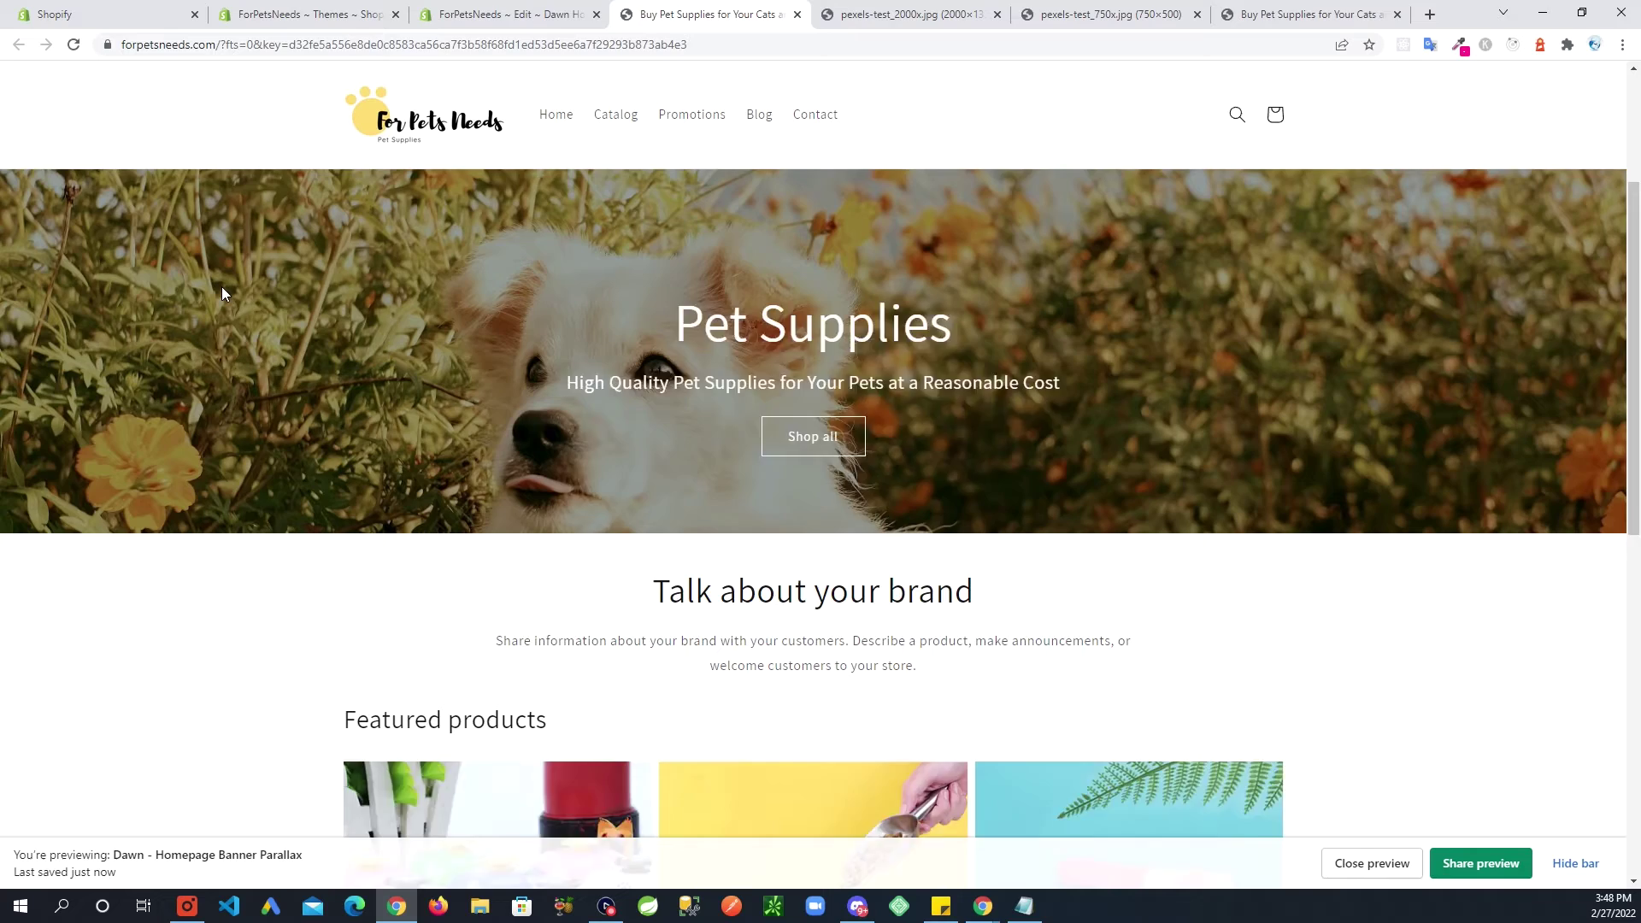
{"action": "scroll", "coordinate": [277, 371], "scroll_direction": "down", "scroll_amount": 5}
{"action": "scroll", "coordinate": [277, 373], "scroll_direction": "down", "scroll_amount": 7}
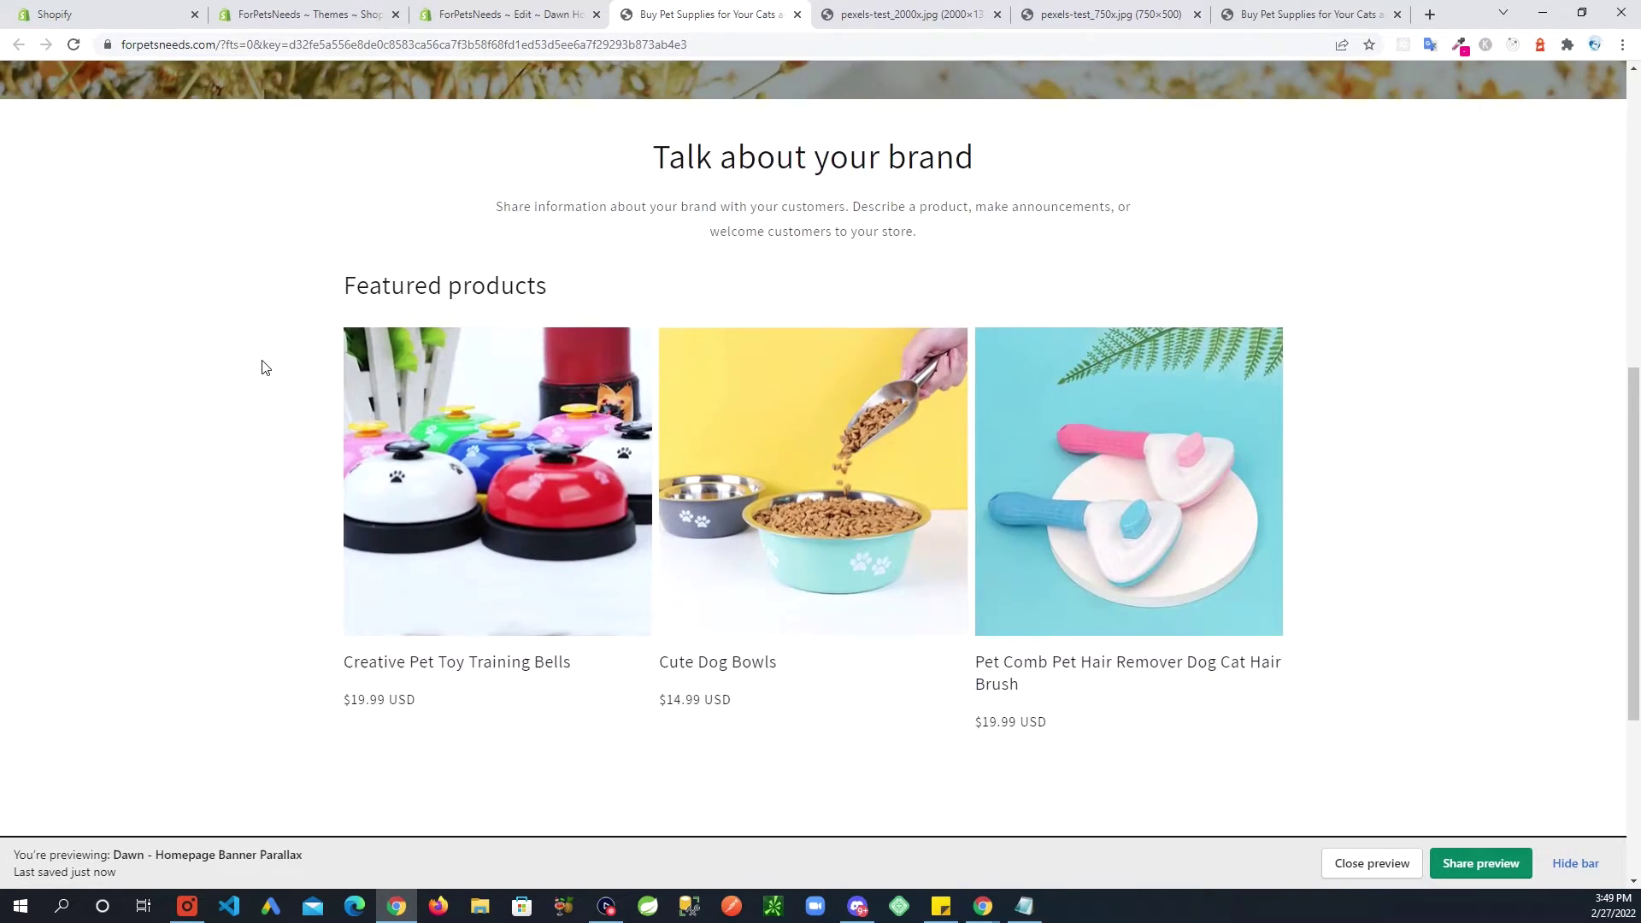
{"action": "scroll", "coordinate": [262, 361], "scroll_direction": "up", "scroll_amount": 2}
{"action": "scroll", "coordinate": [262, 368], "scroll_direction": "up", "scroll_amount": 9}
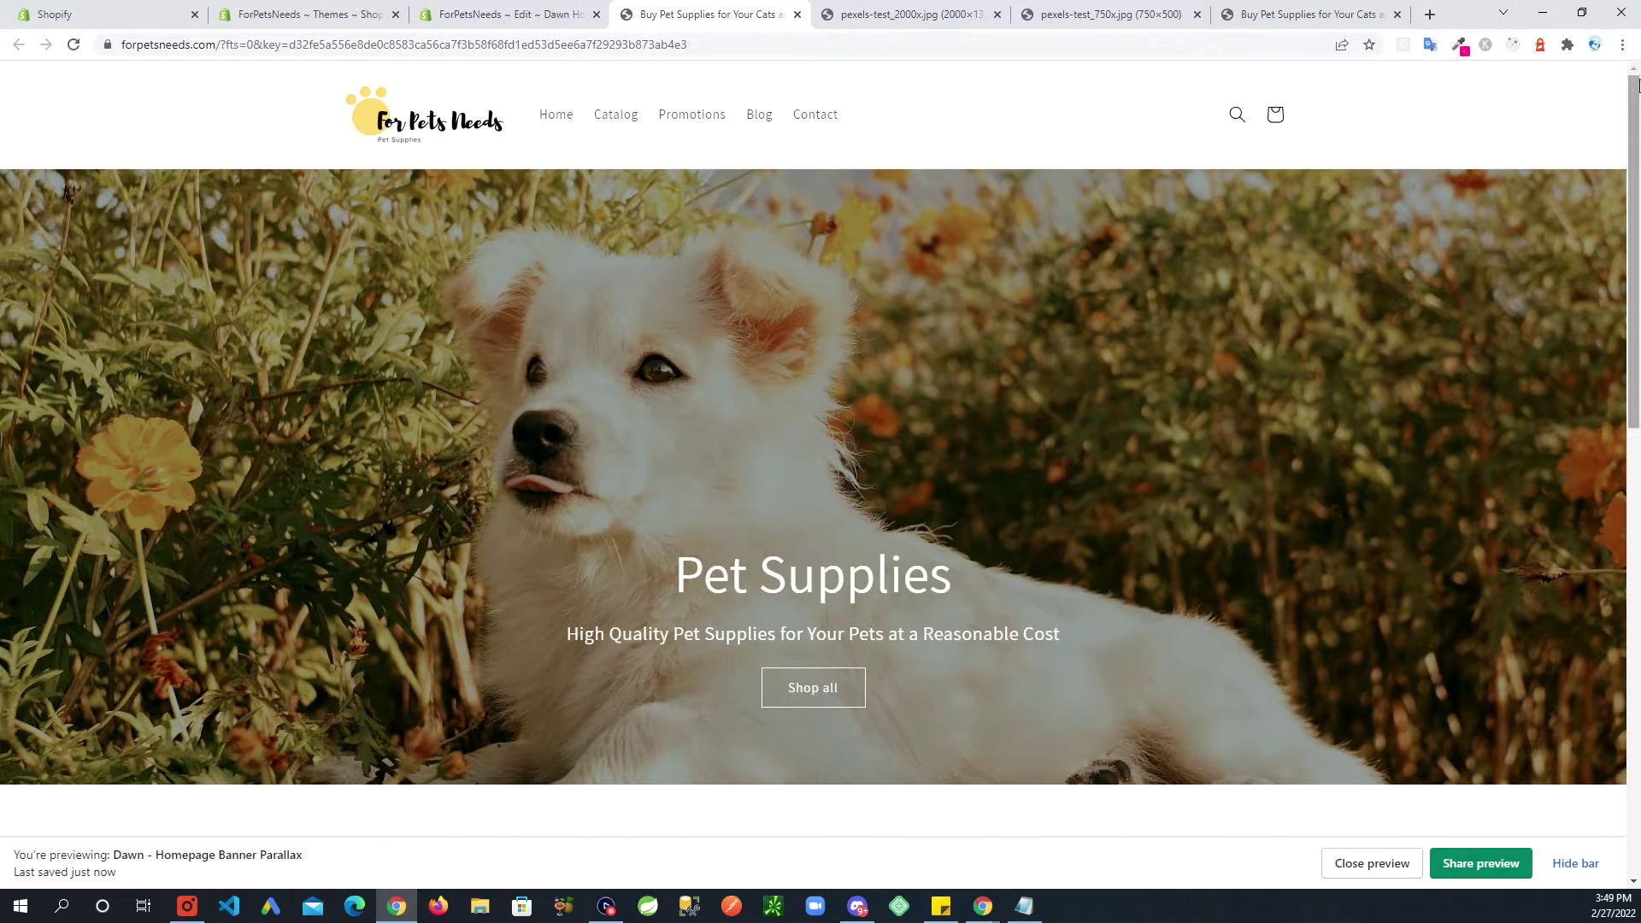
Step: Restore the Chrome window and resize it to check the banner at widths down to about 702px
{"action": "double_click", "coordinate": [1458, 18]}
{"action": "left_click_drag", "start_coordinate": [1458, 19], "coordinate": [584, 33]}
{"action": "left_click_drag", "start_coordinate": [771, 126], "coordinate": [1266, 158]}
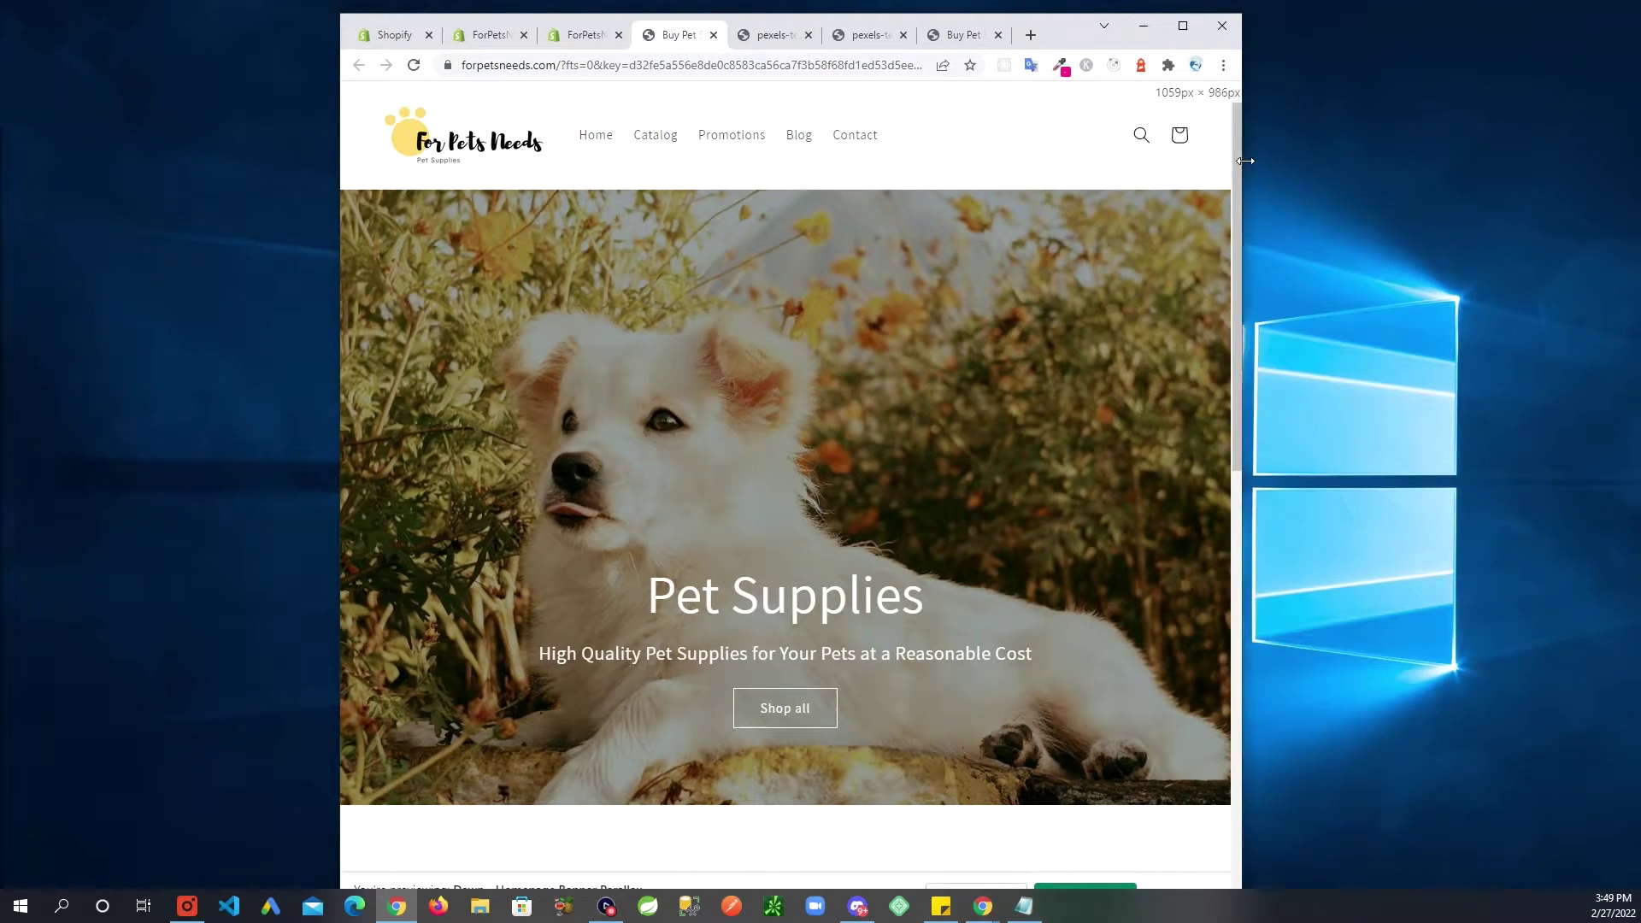
{"action": "left_click_drag", "start_coordinate": [1245, 161], "coordinate": [1220, 162]}
{"action": "scroll", "coordinate": [870, 247], "scroll_direction": "down", "scroll_amount": 5}
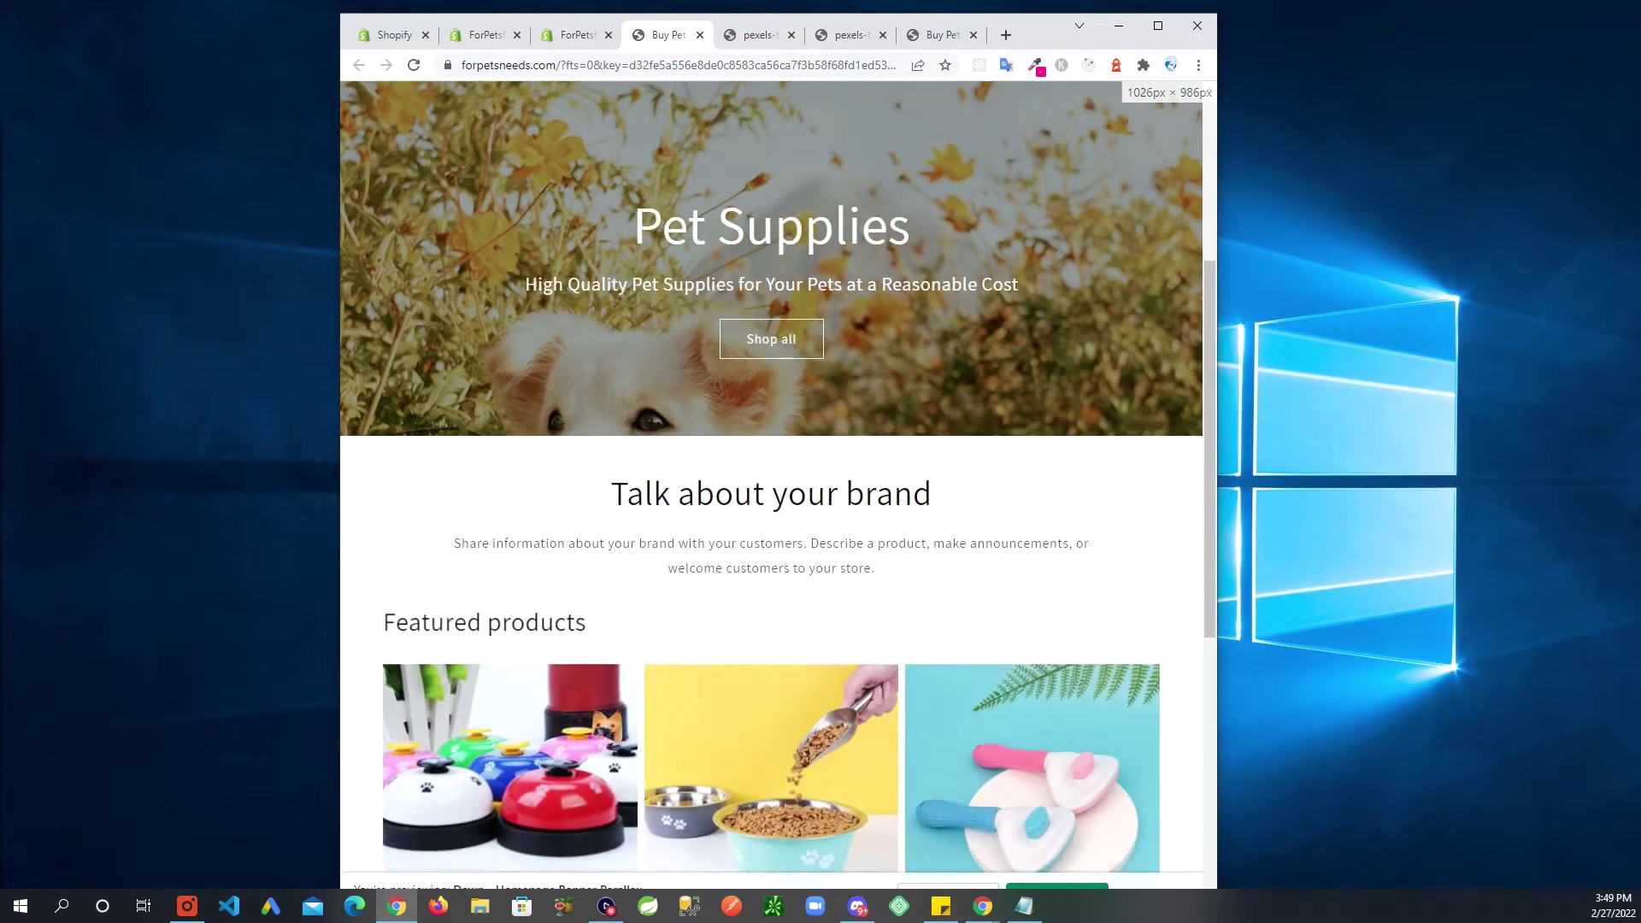
{"action": "scroll", "coordinate": [872, 253], "scroll_direction": "up", "scroll_amount": 5}
{"action": "left_click_drag", "start_coordinate": [1217, 181], "coordinate": [944, 179]}
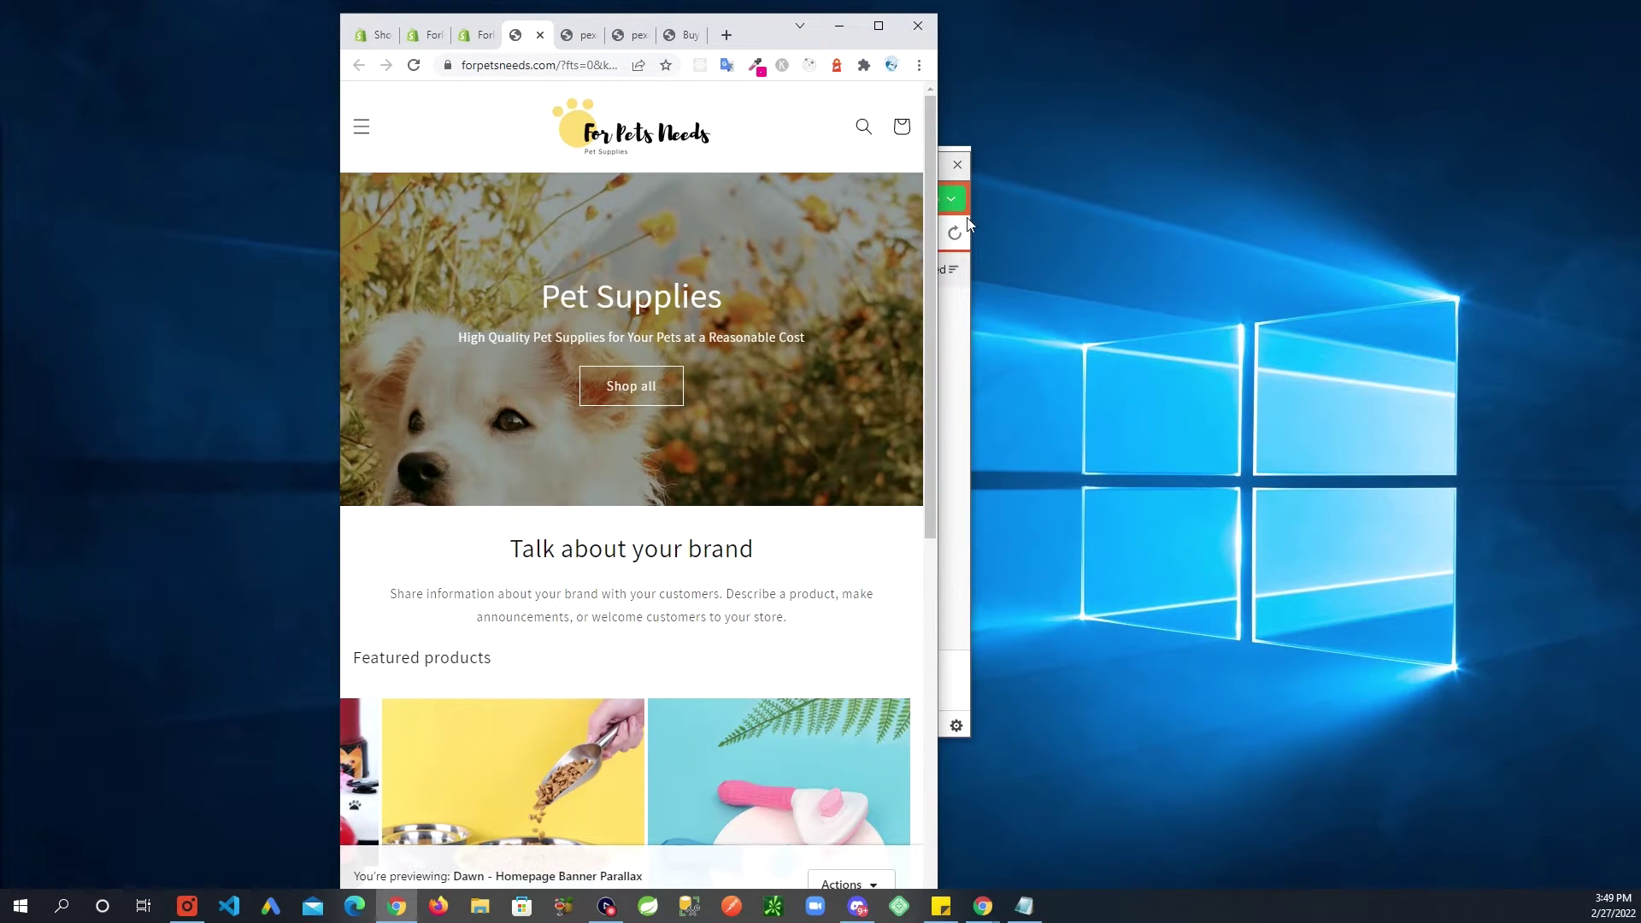
{"action": "left_click_drag", "start_coordinate": [937, 211], "coordinate": [1320, 256]}
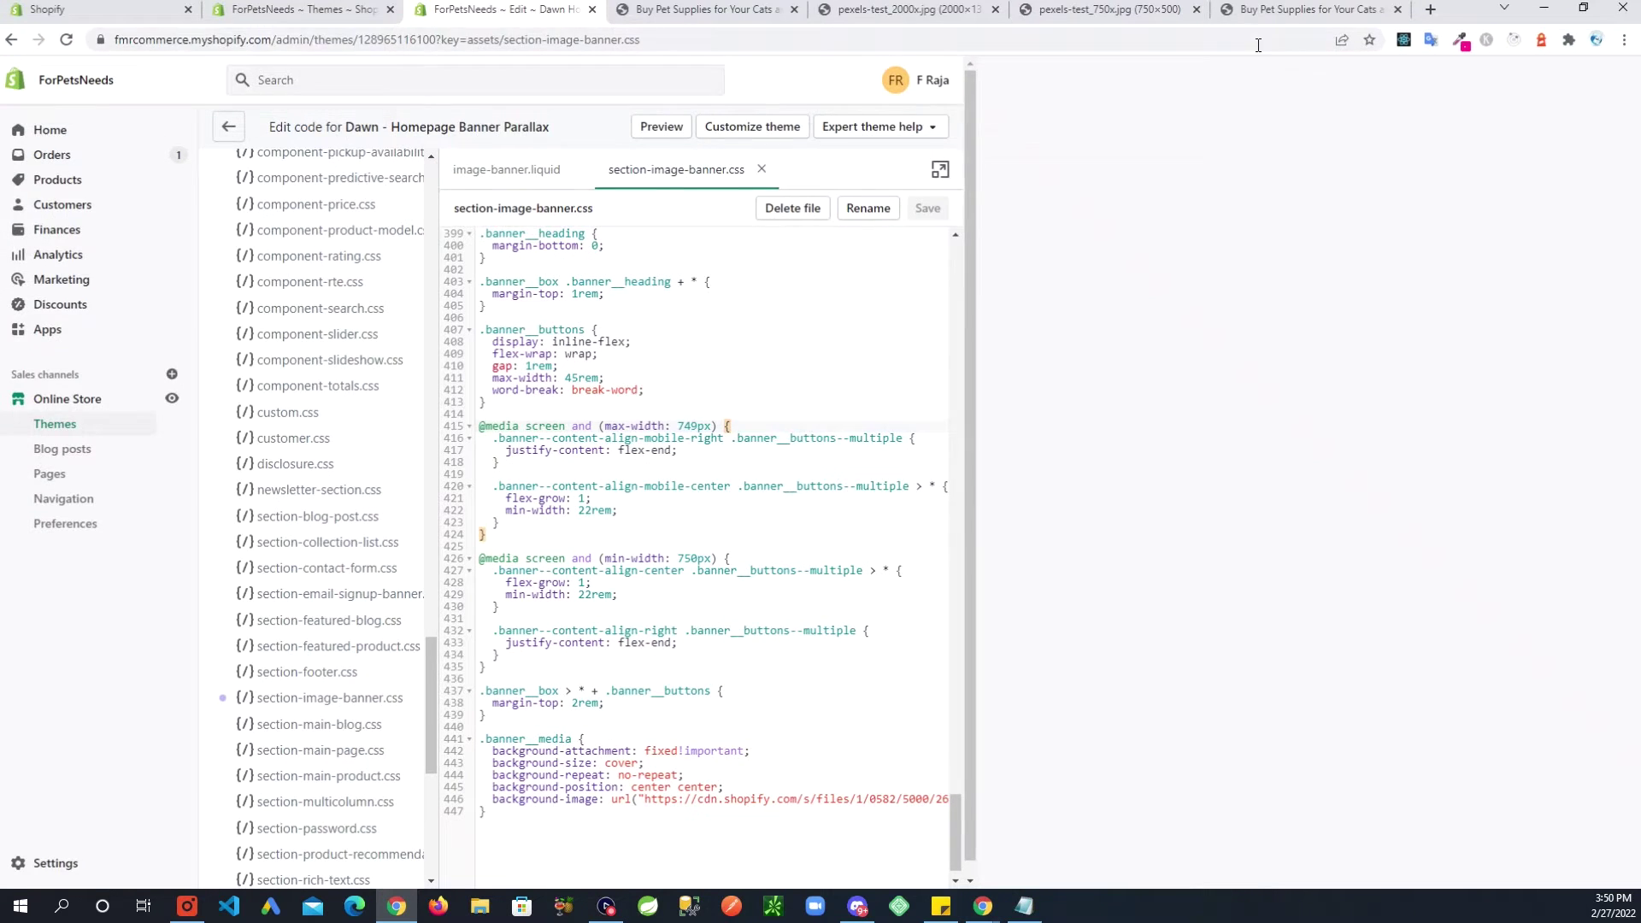
Step: Paste a max-width 749px .banner__media block after the banner rule and fix its indentation
{"action": "left_click", "coordinate": [895, 695]}
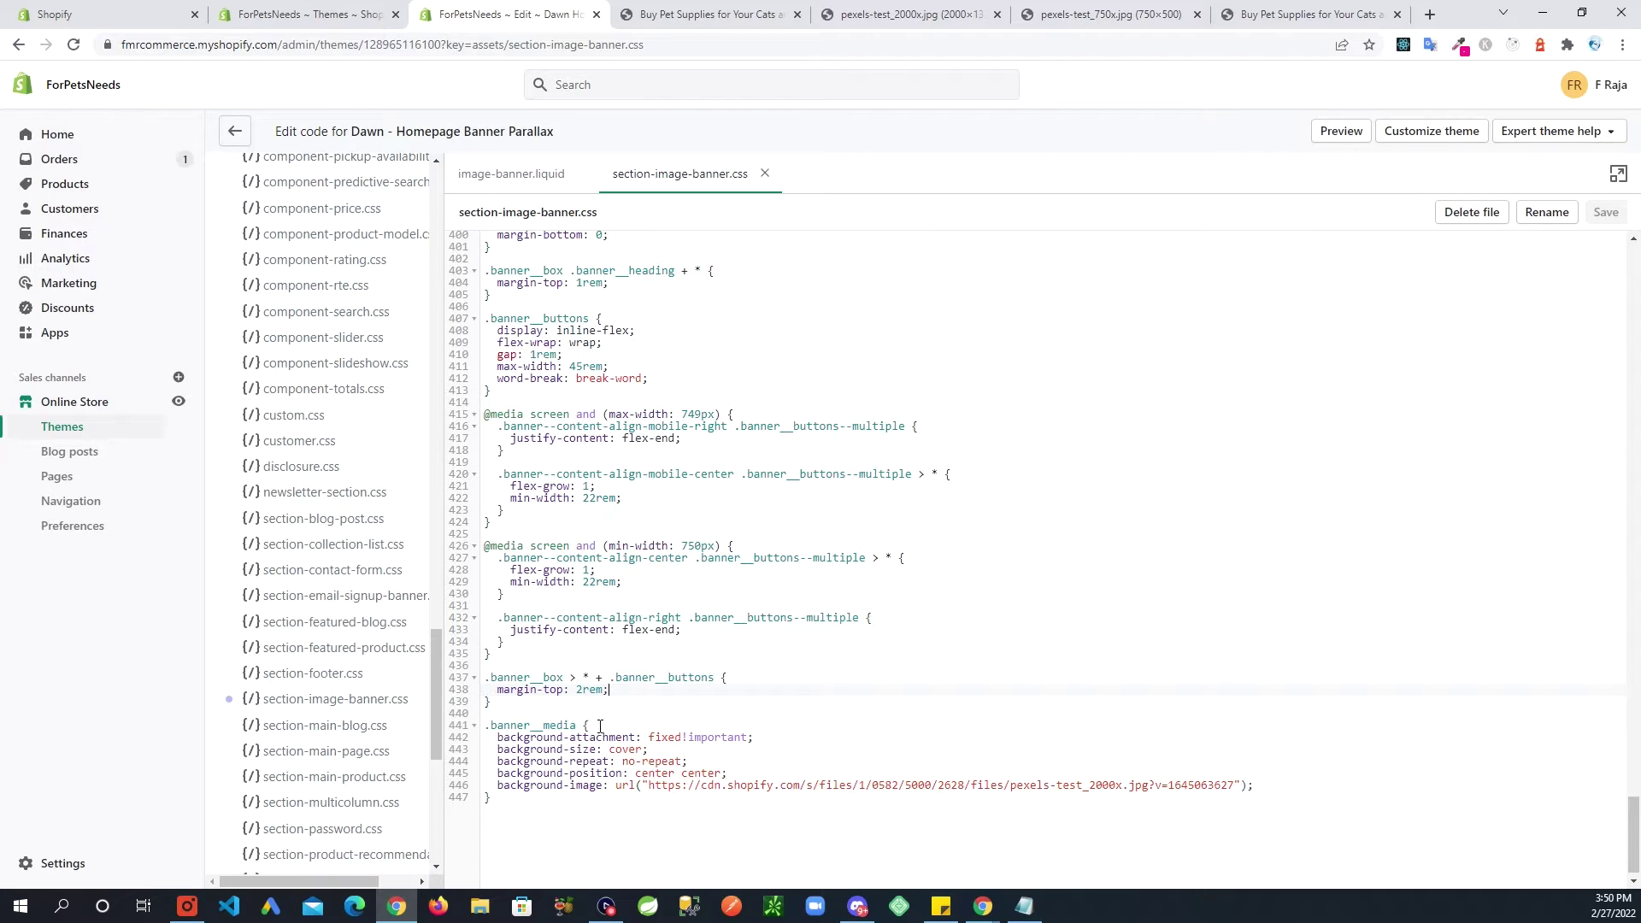
{"action": "left_click_drag", "start_coordinate": [729, 774], "coordinate": [469, 740]}
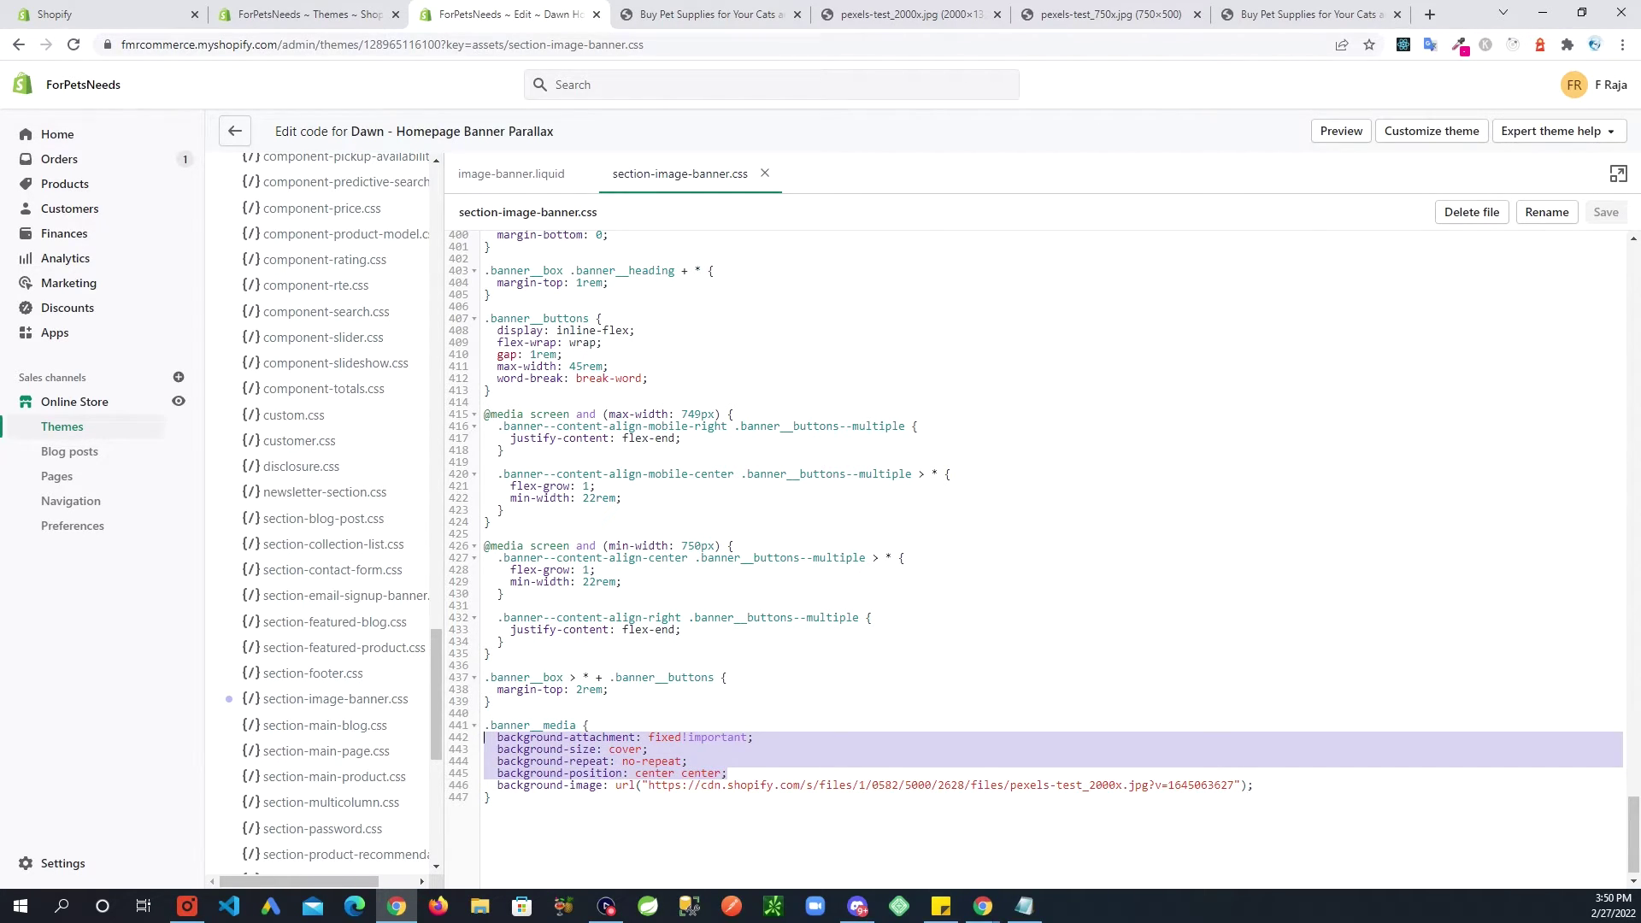
{"action": "left_click", "coordinate": [1024, 905]}
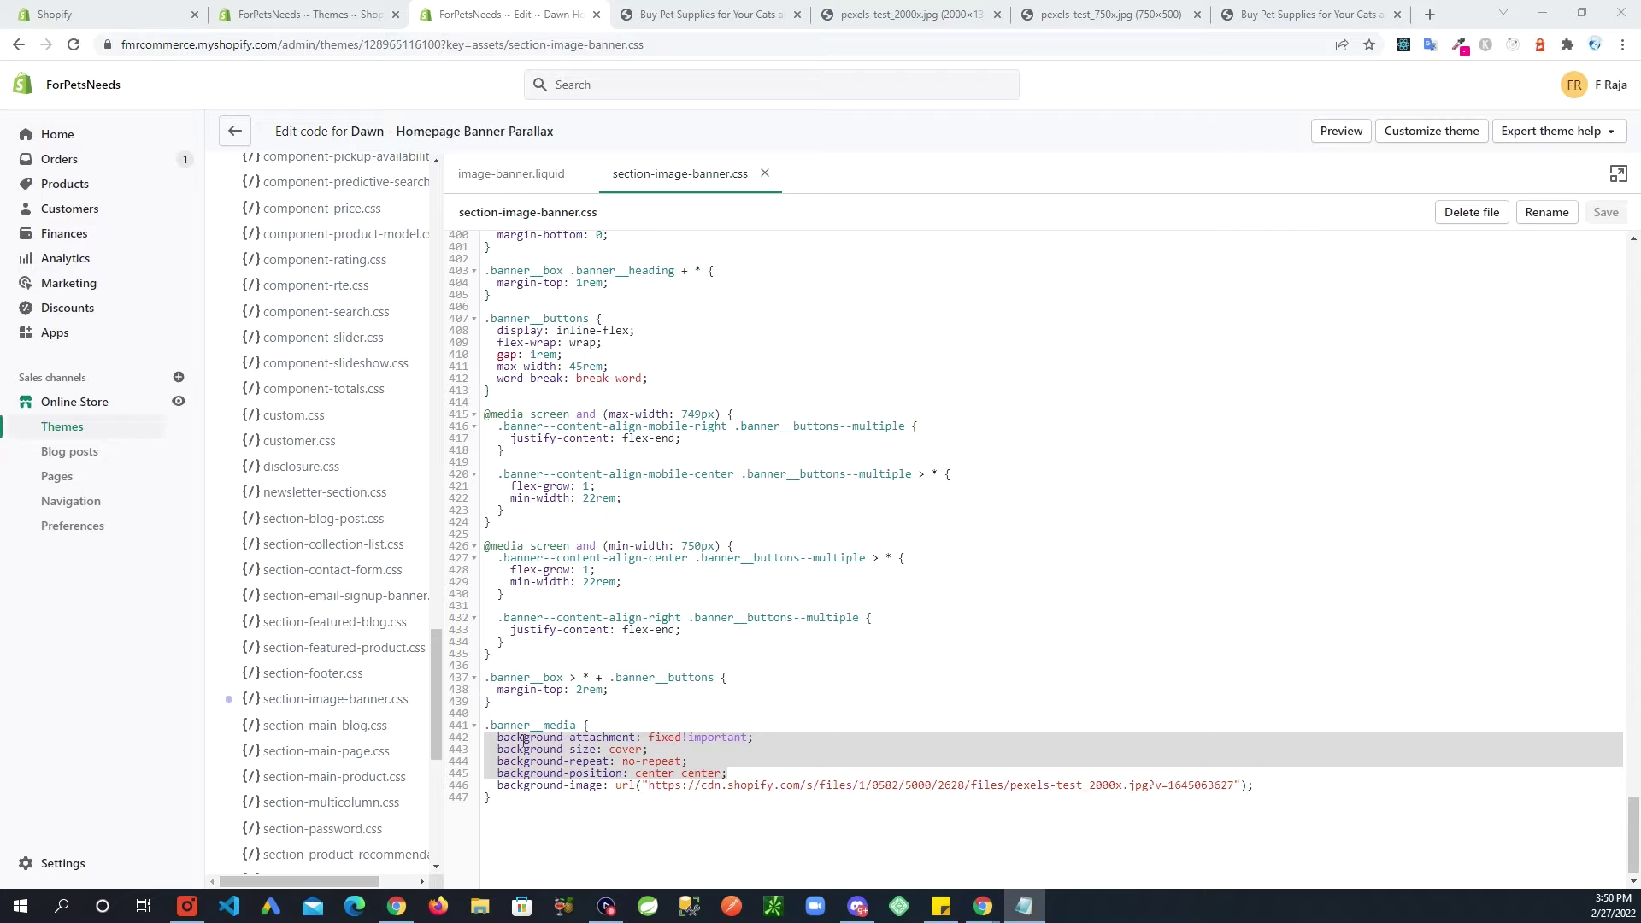
{"action": "left_click", "coordinate": [556, 808]}
{"action": "key", "text": "Return"}
{"action": "key", "text": "Return"}
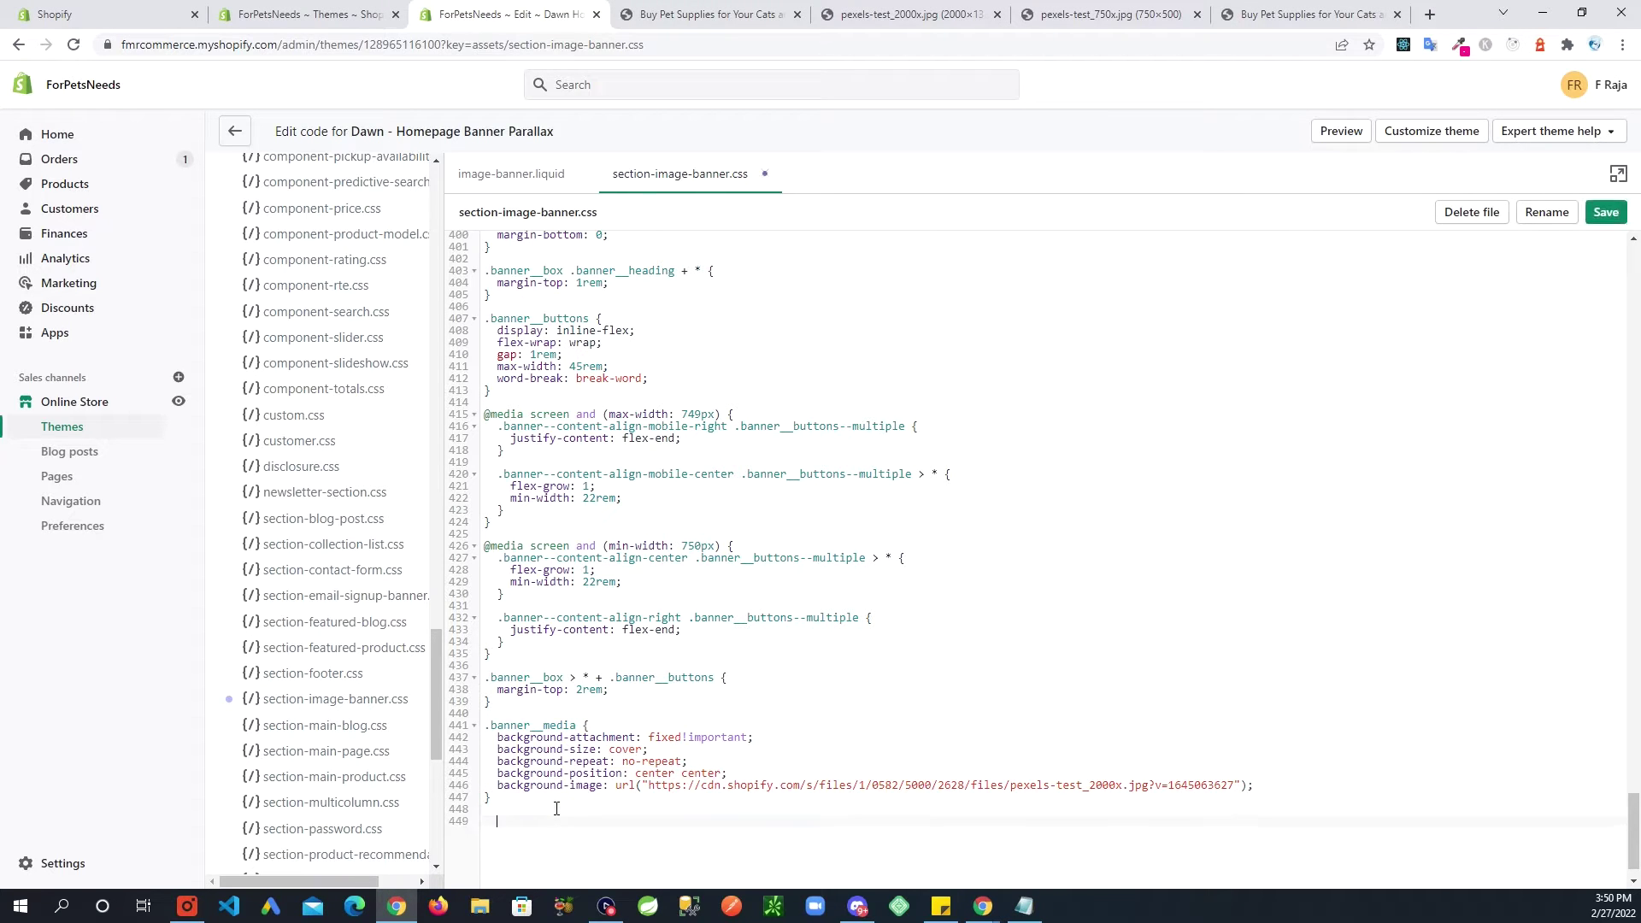
{"action": "key", "text": "ctrl+v"}
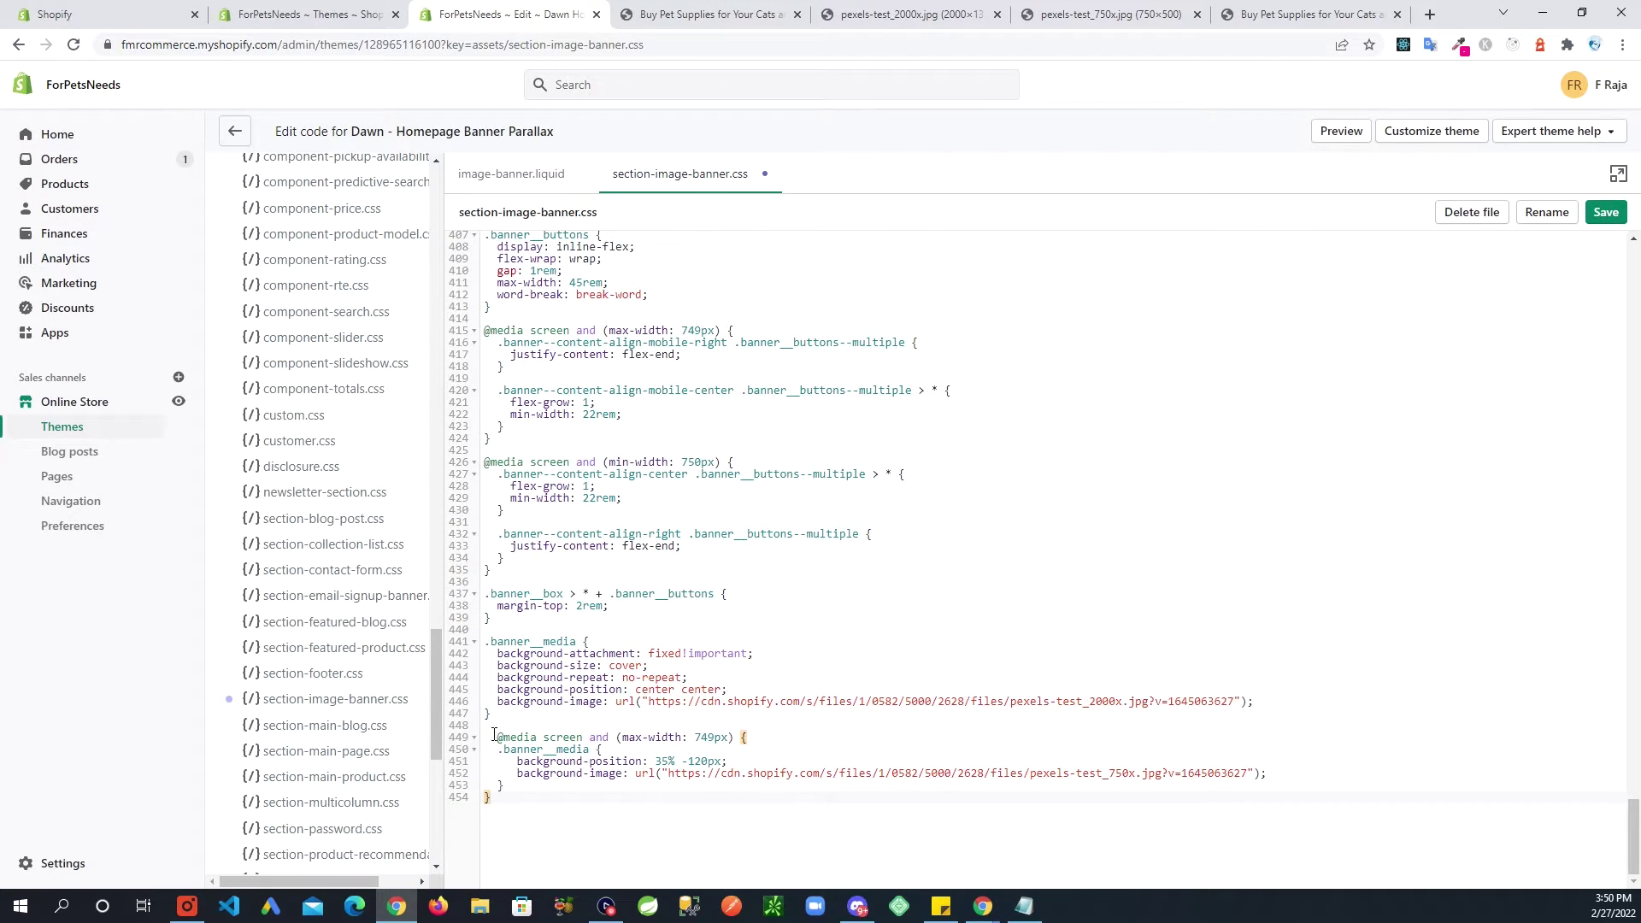
{"action": "key", "text": "BackSpace"}
{"action": "key", "text": "BackSpace"}
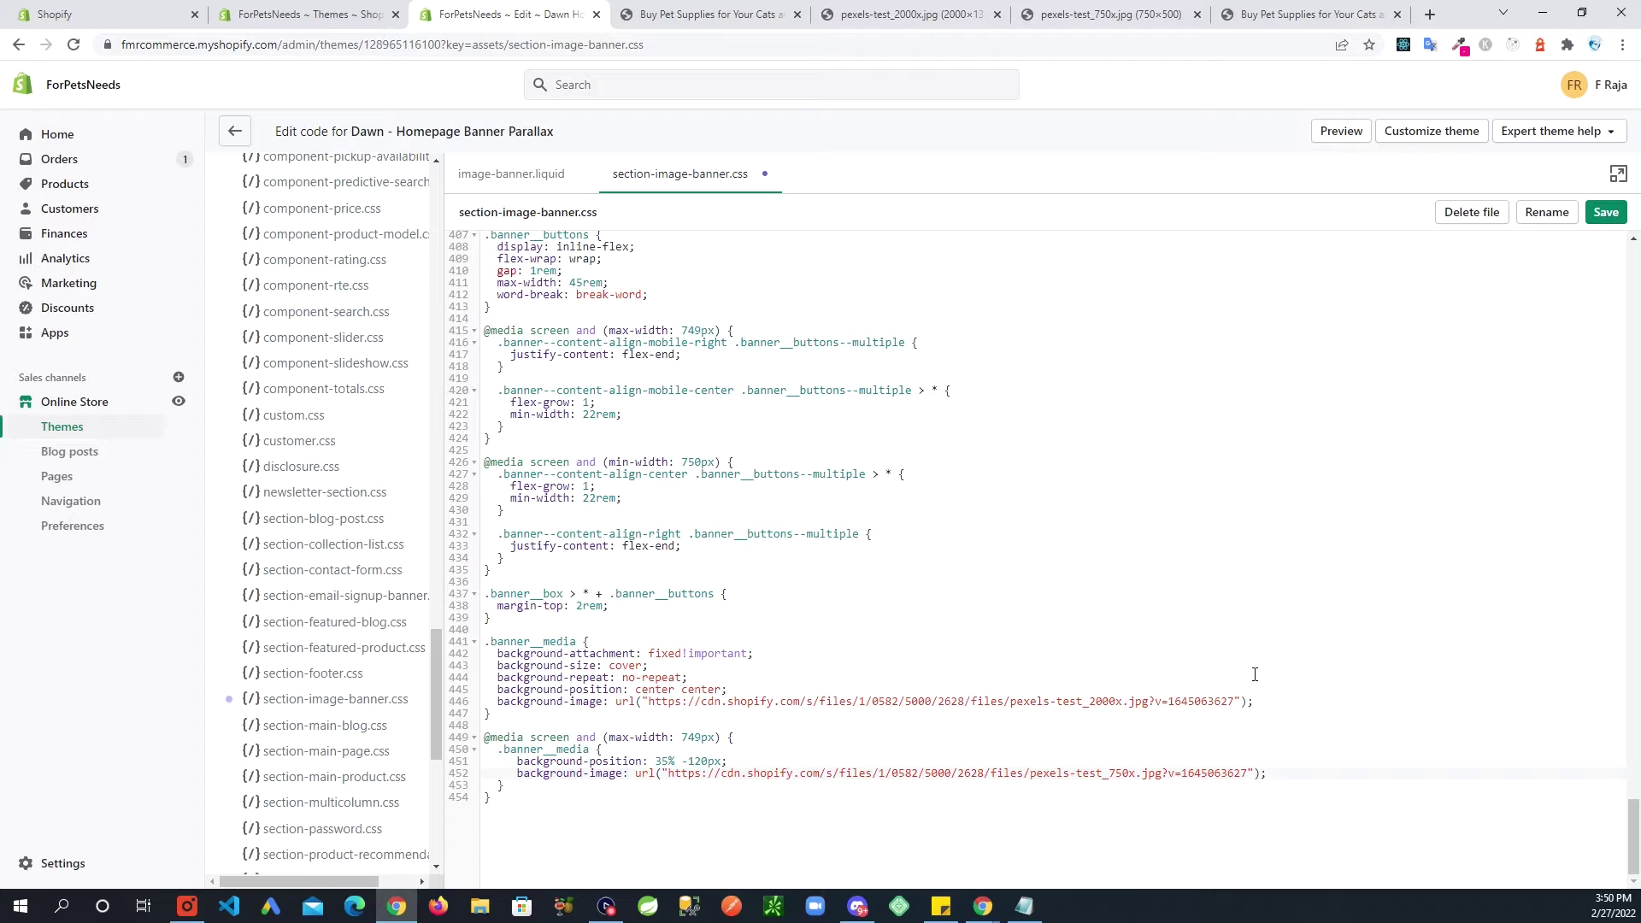
Step: Delete the base rule's background-position and image lines, then review the mobile 35% -120px rule
{"action": "left_click_drag", "start_coordinate": [1279, 708], "coordinate": [426, 709]}
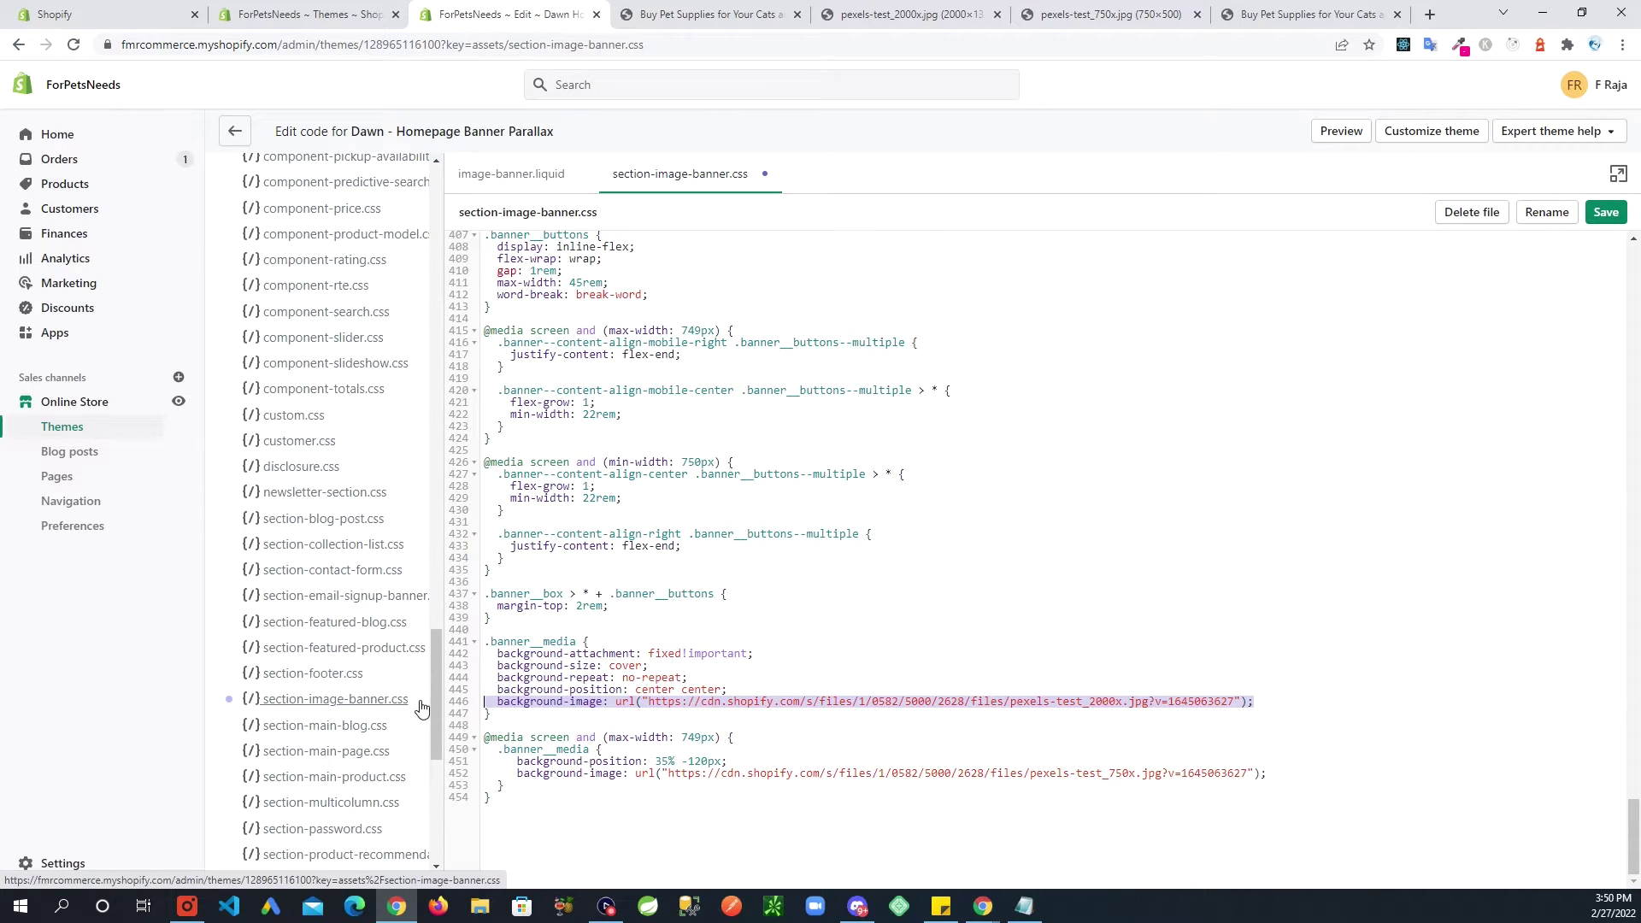
{"action": "key", "text": "shift+Up"}
{"action": "key", "text": "BackSpace"}
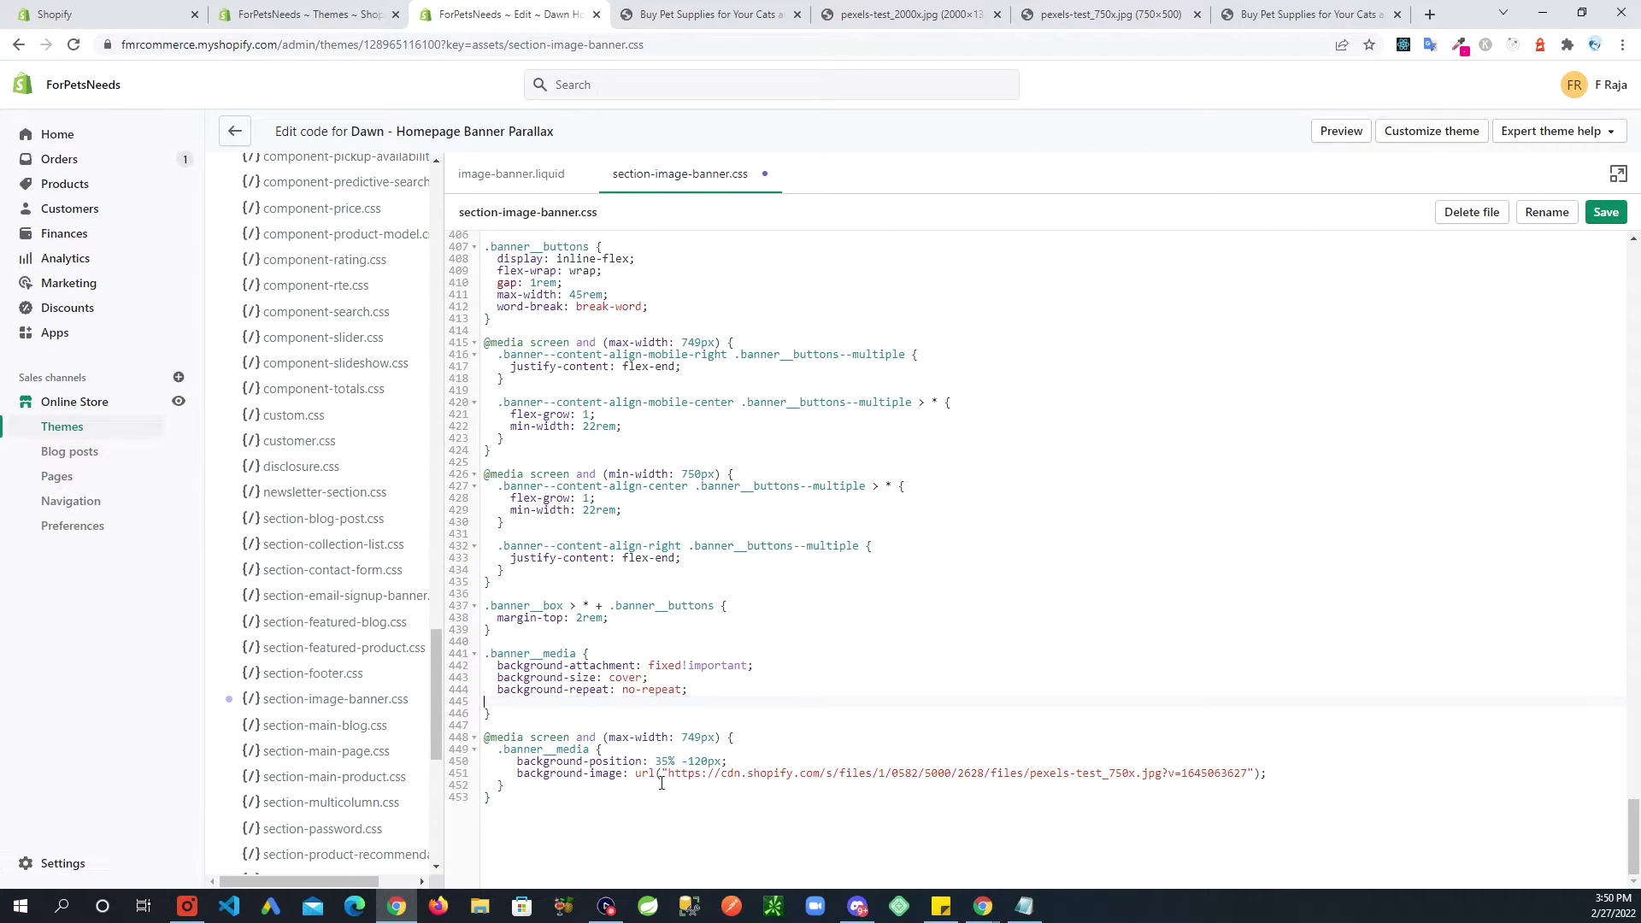
{"action": "key", "text": "Delete"}
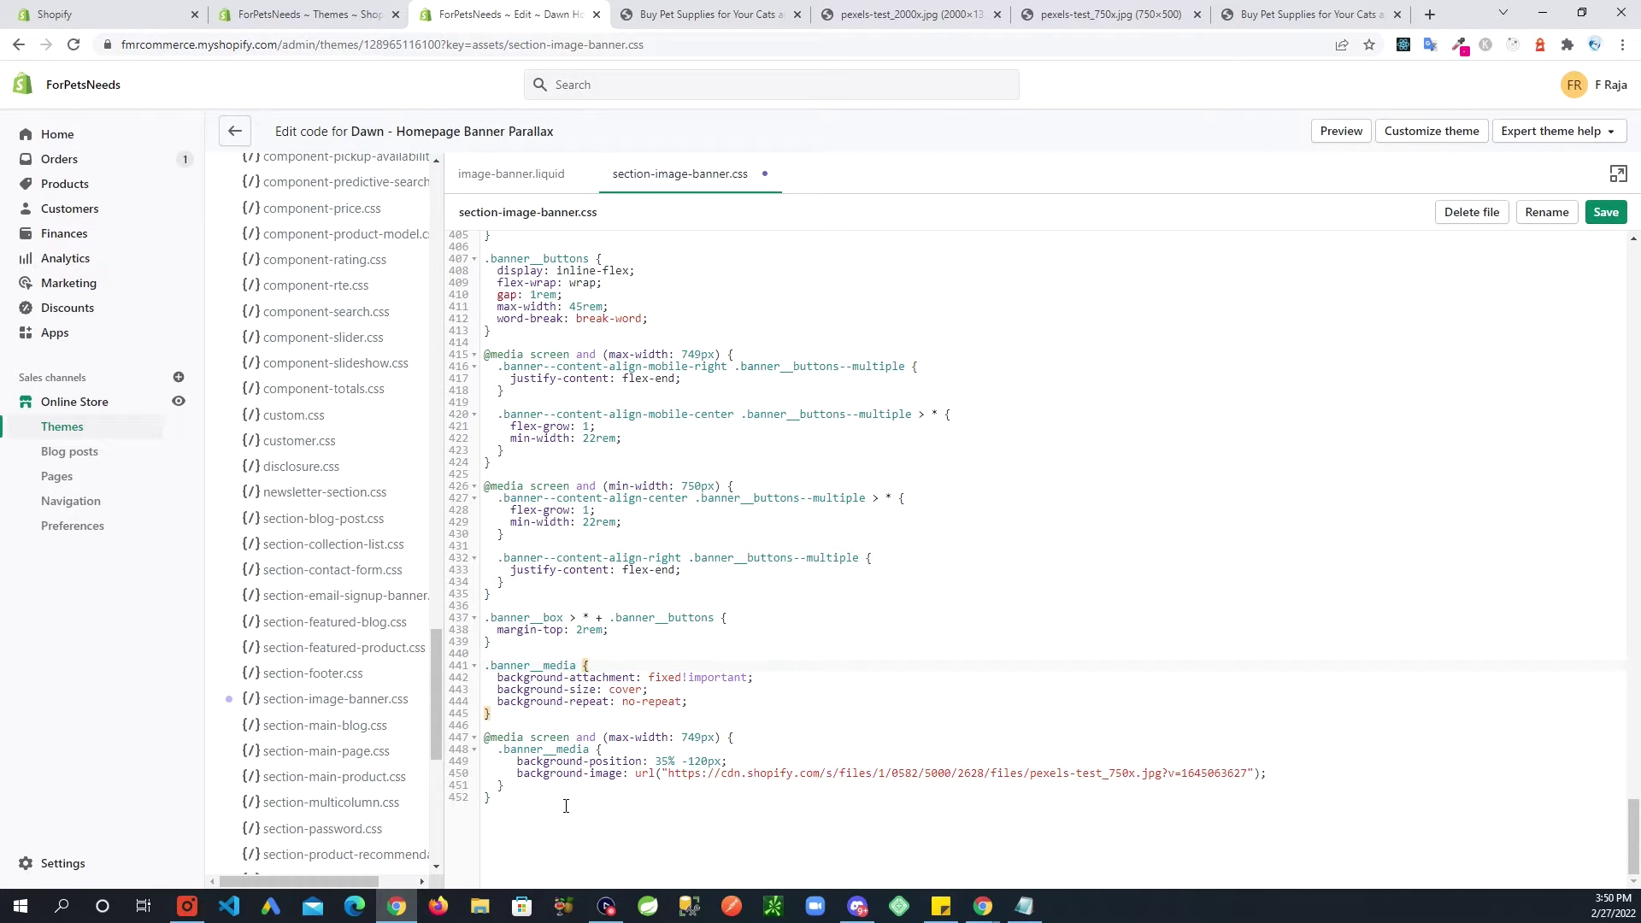
{"action": "left_click", "coordinate": [565, 806]}
{"action": "left_click", "coordinate": [789, 753]}
{"action": "left_click_drag", "start_coordinate": [733, 761], "coordinate": [583, 761]}
{"action": "left_click", "coordinate": [878, 692]}
Step: Save section-image-banner.css, reload the storefront preview, and narrow the window to check the banner
{"action": "left_click", "coordinate": [1604, 212]}
{"action": "left_click", "coordinate": [675, 15]}
{"action": "left_click", "coordinate": [73, 45]}
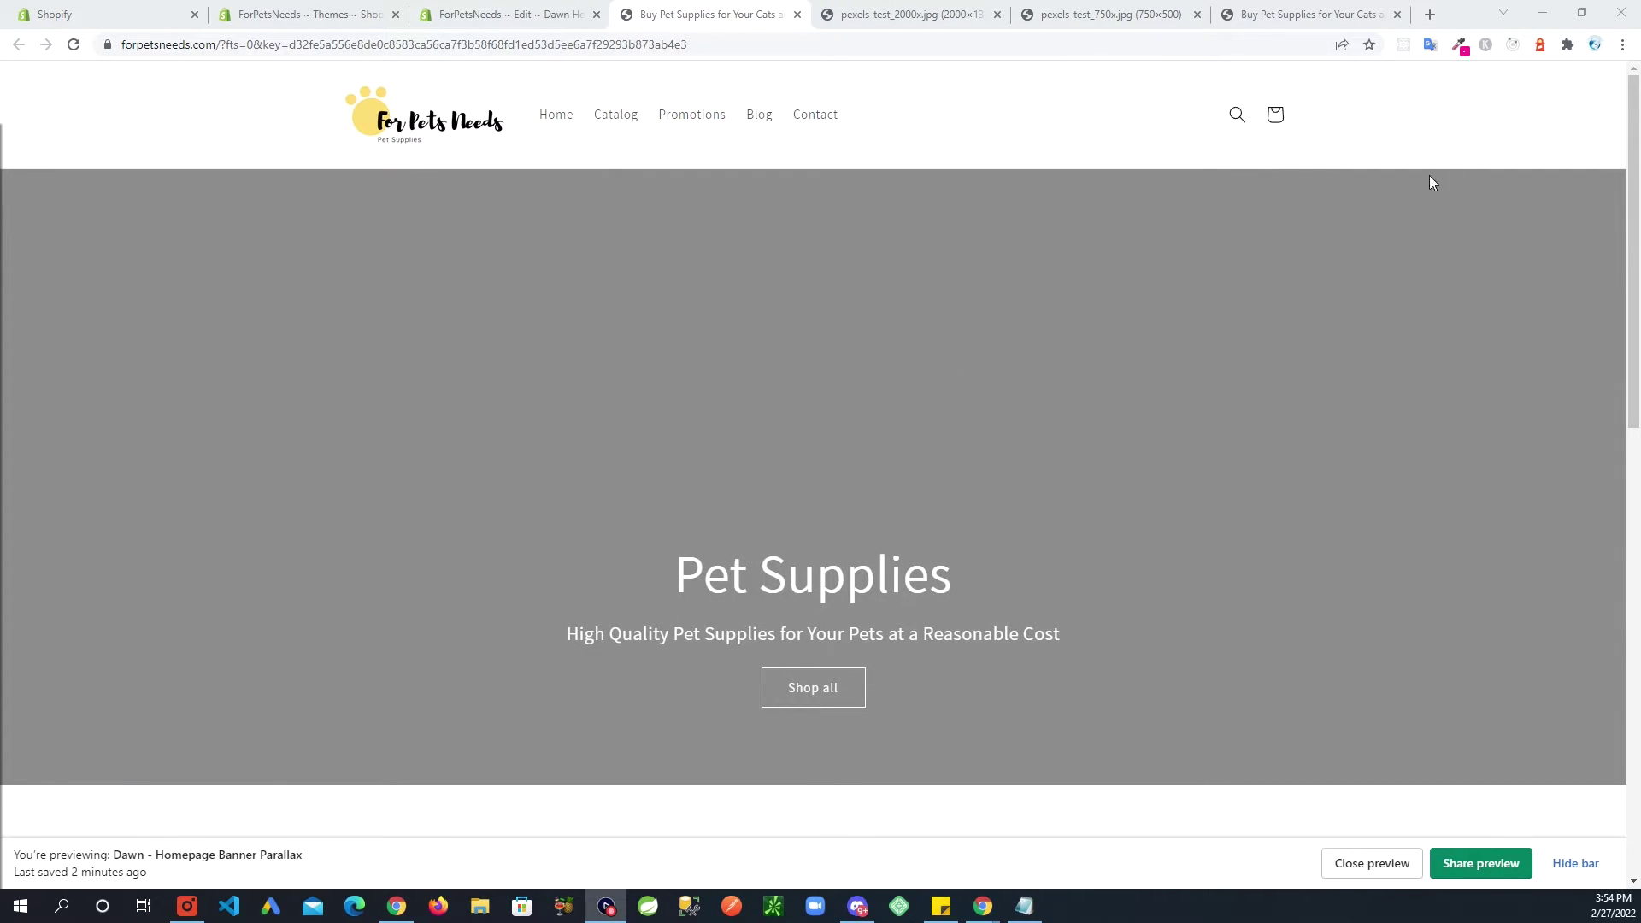
{"action": "left_click", "coordinate": [1591, 19]}
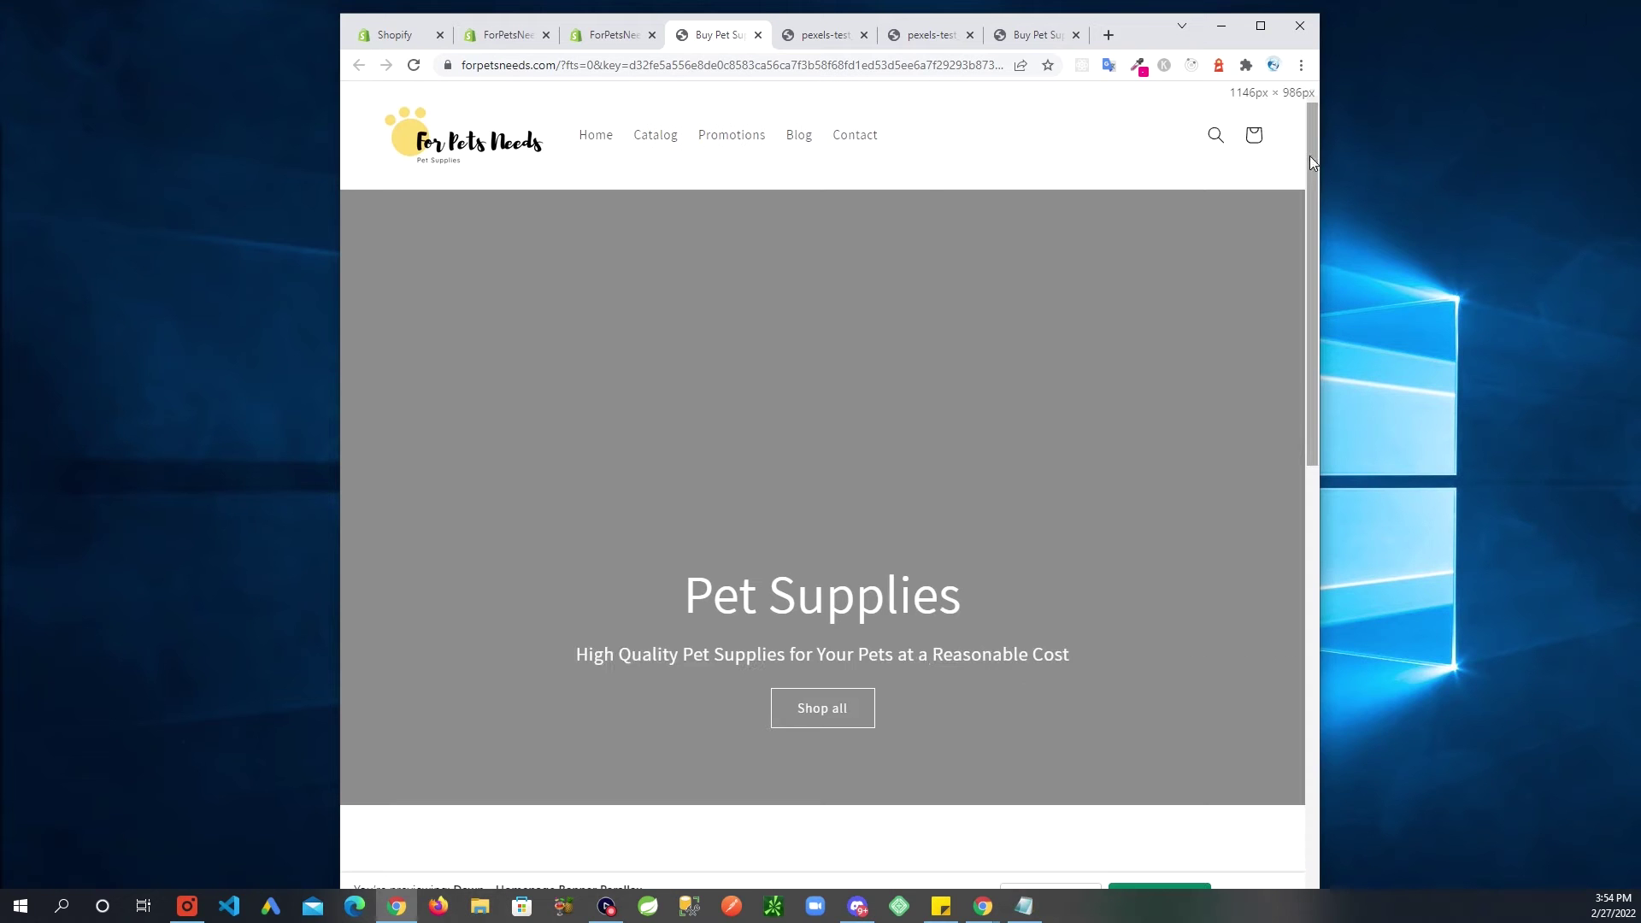
{"action": "left_click_drag", "start_coordinate": [1317, 175], "coordinate": [1593, 239]}
Step: Back in the code editor, widen the window and review the max-width 749px breakpoint
{"action": "left_click", "coordinate": [709, 35]}
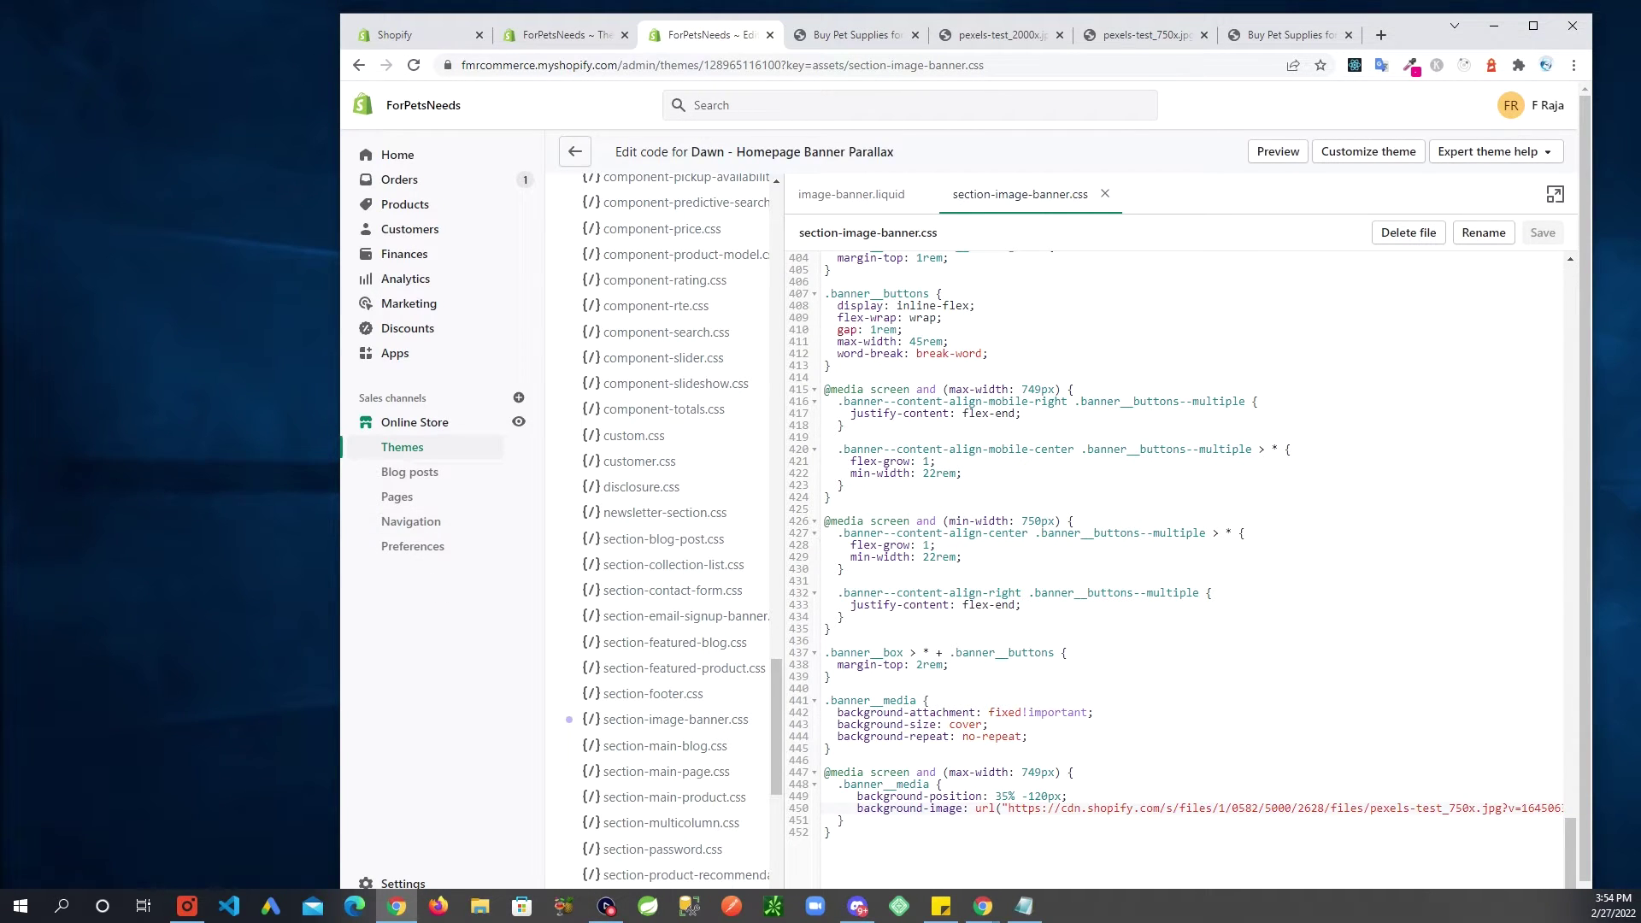
{"action": "left_click_drag", "start_coordinate": [340, 505], "coordinate": [92, 505]}
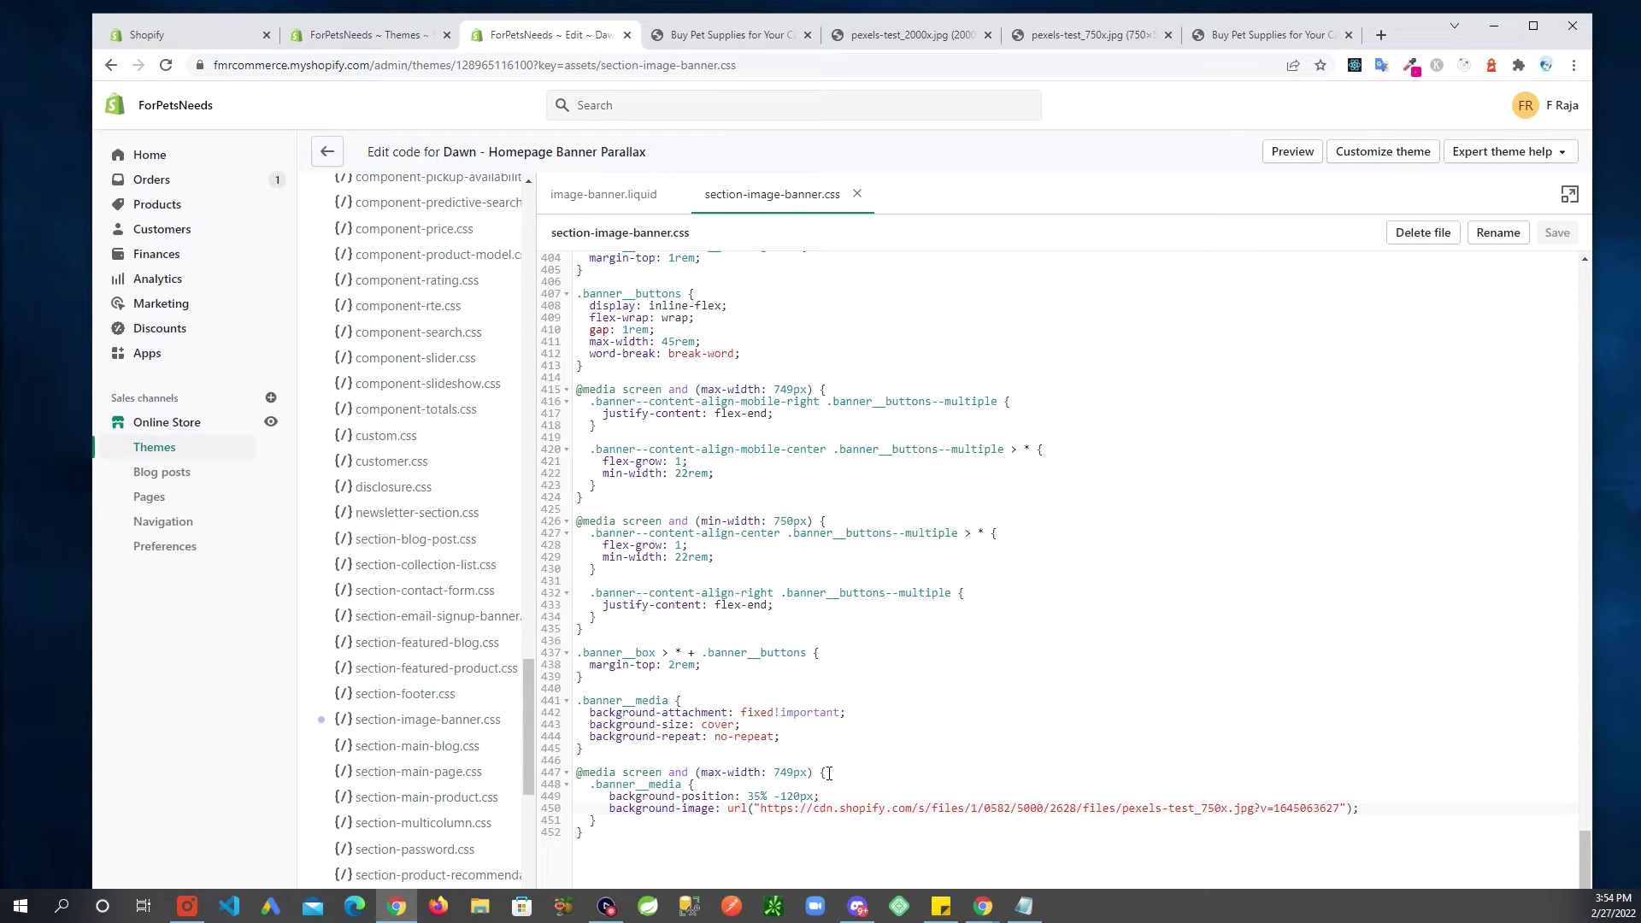
{"action": "left_click_drag", "start_coordinate": [809, 774], "coordinate": [716, 773]}
{"action": "left_click", "coordinate": [862, 773]}
{"action": "left_click_drag", "start_coordinate": [806, 773], "coordinate": [786, 773]}
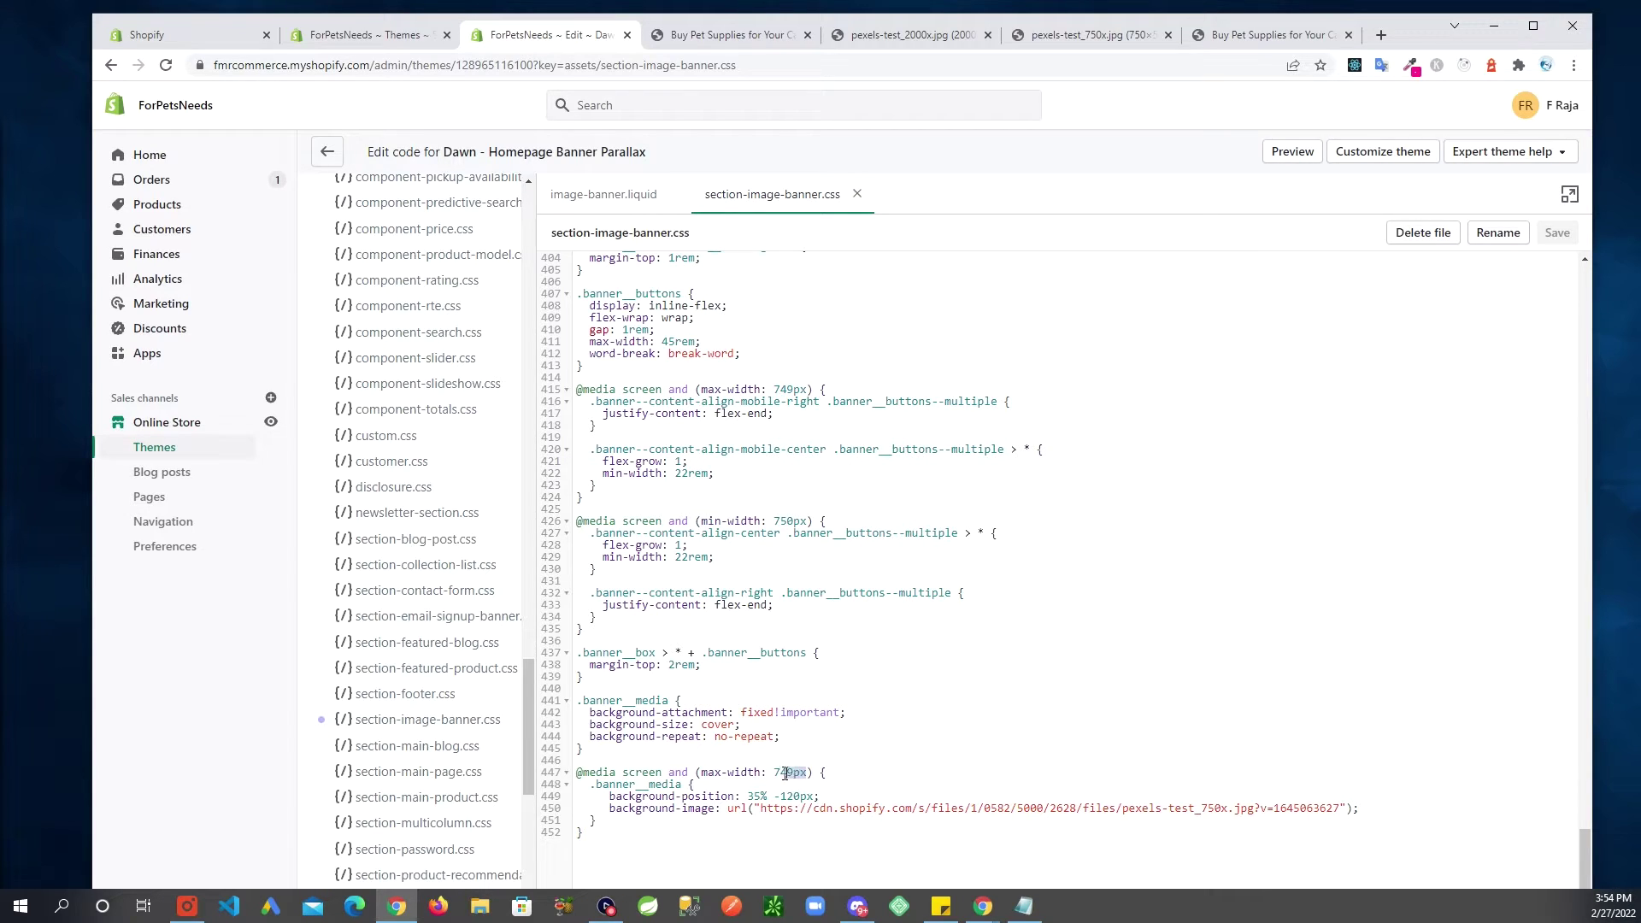
{"action": "left_click", "coordinate": [830, 776]}
{"action": "left_click", "coordinate": [828, 730]}
Step: Paste the min-width 750px block centring pexels-test_2000x.jpg, fix its indentation, and save
{"action": "left_click", "coordinate": [668, 836]}
{"action": "key", "text": "ctrl+v"}
{"action": "scroll", "coordinate": [616, 846], "scroll_direction": "down", "scroll_amount": 2}
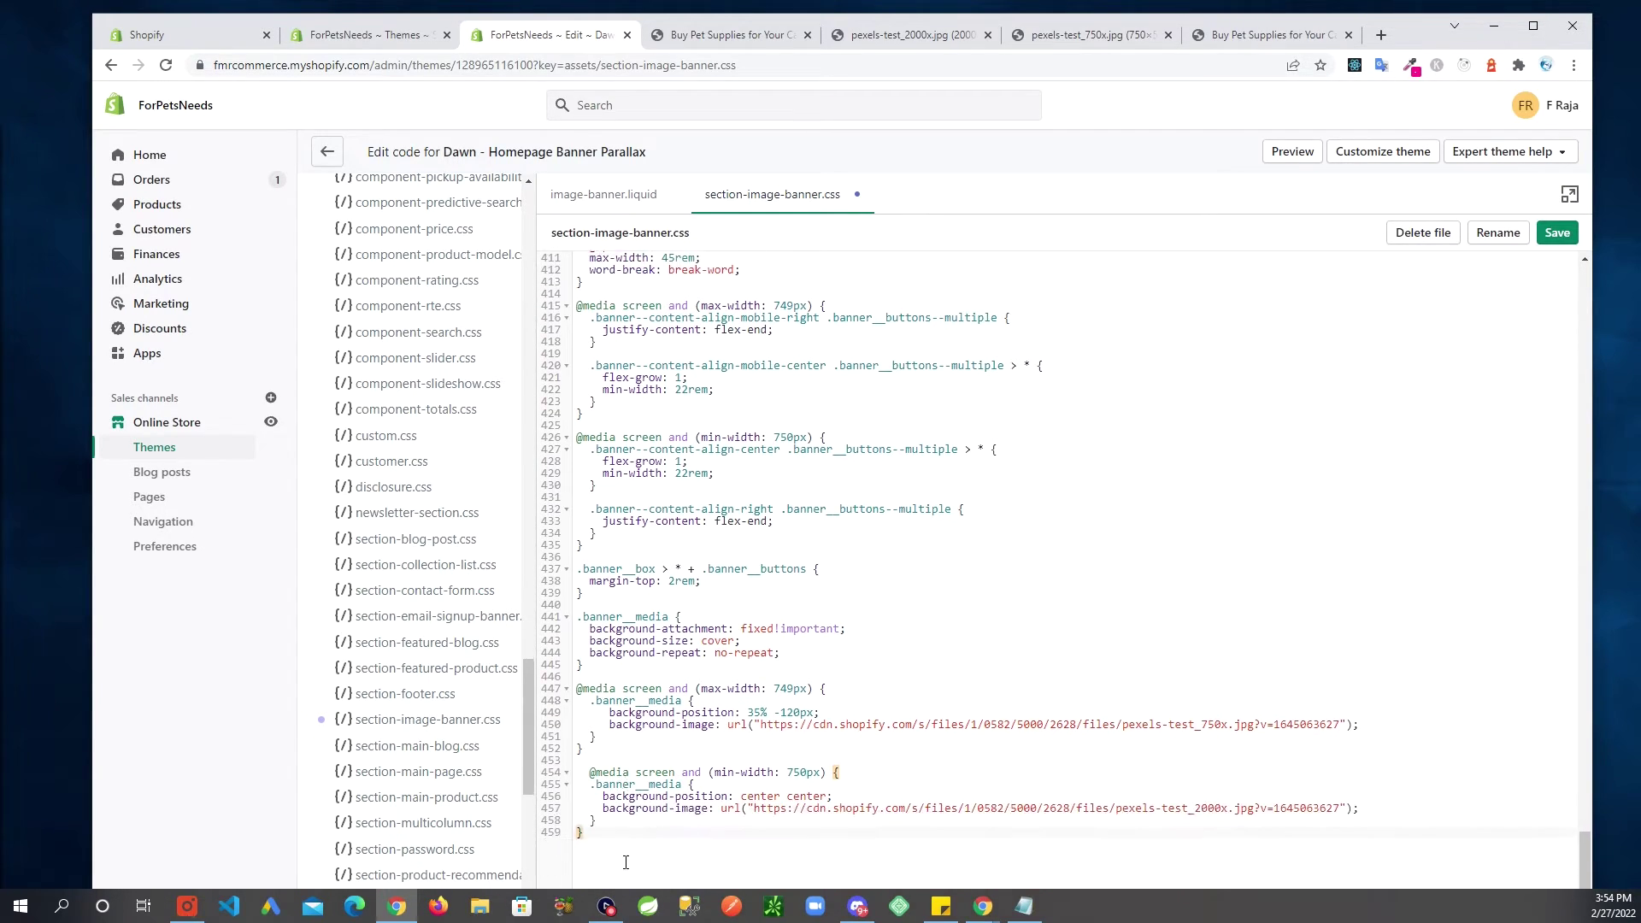
{"action": "left_click", "coordinate": [589, 774]}
{"action": "key", "text": "BackSpace"}
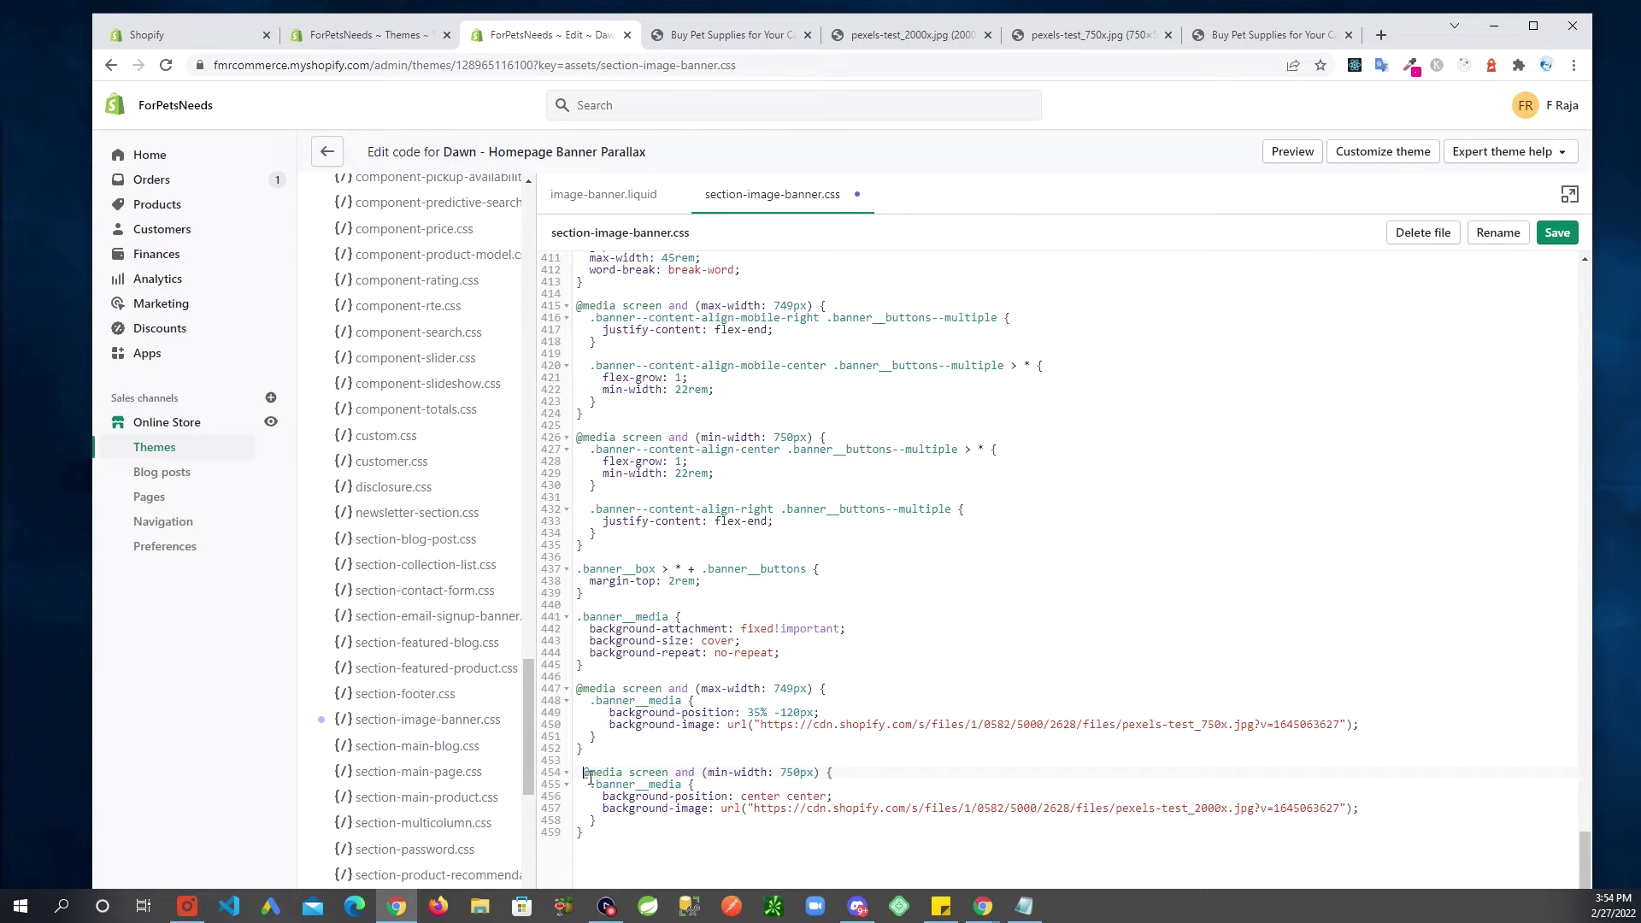
{"action": "left_click", "coordinate": [861, 784]}
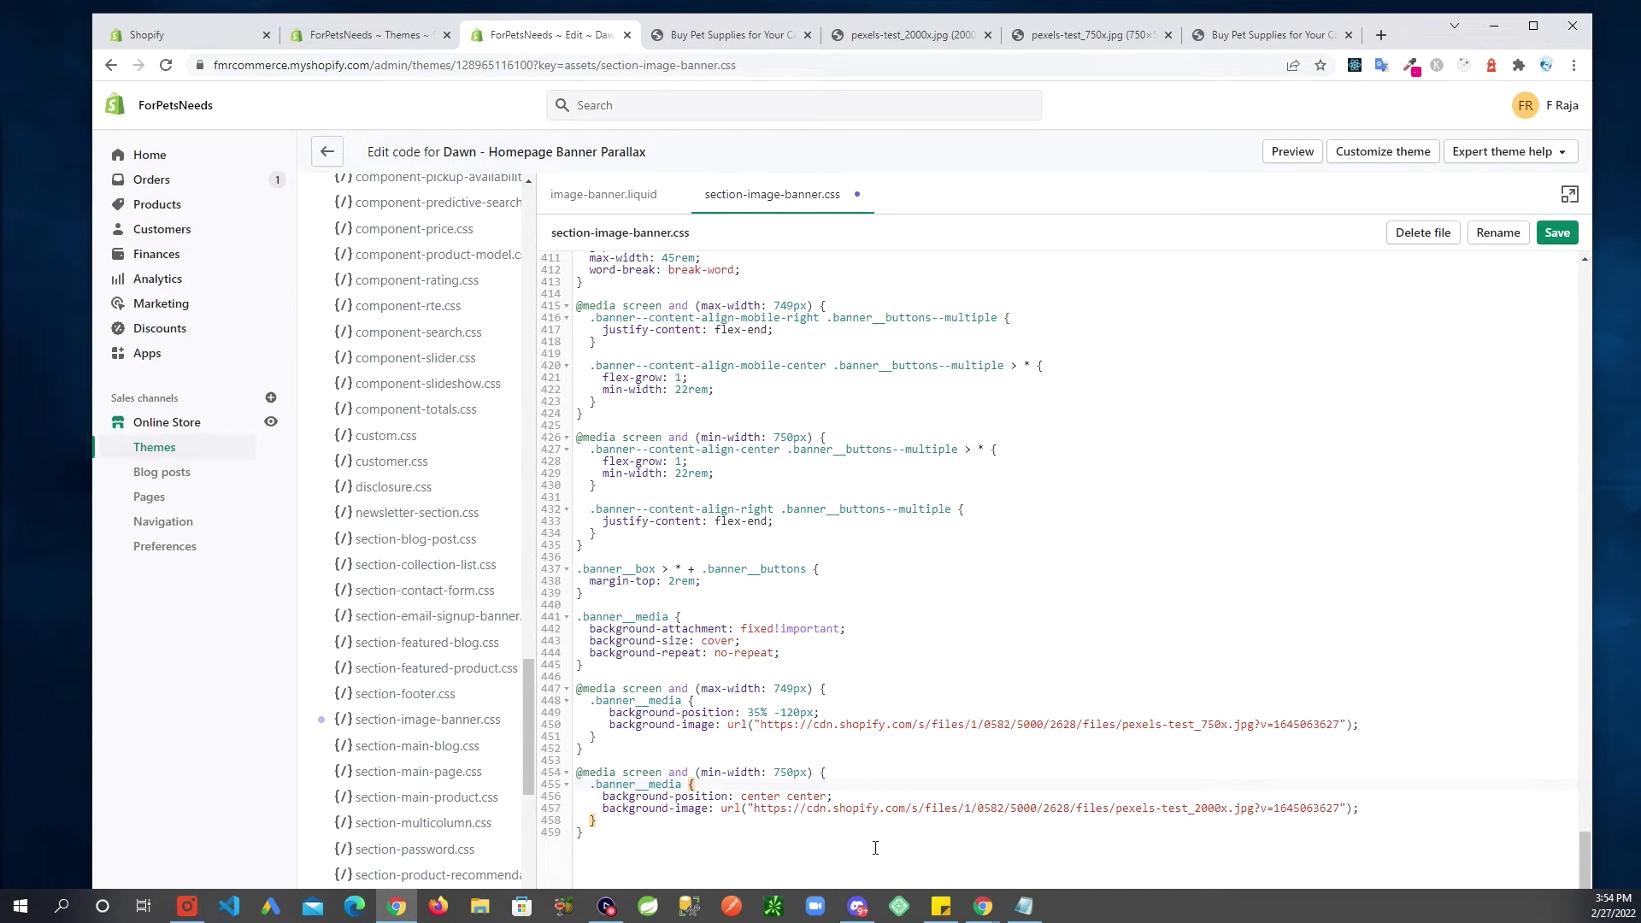
{"action": "left_click", "coordinate": [1557, 232]}
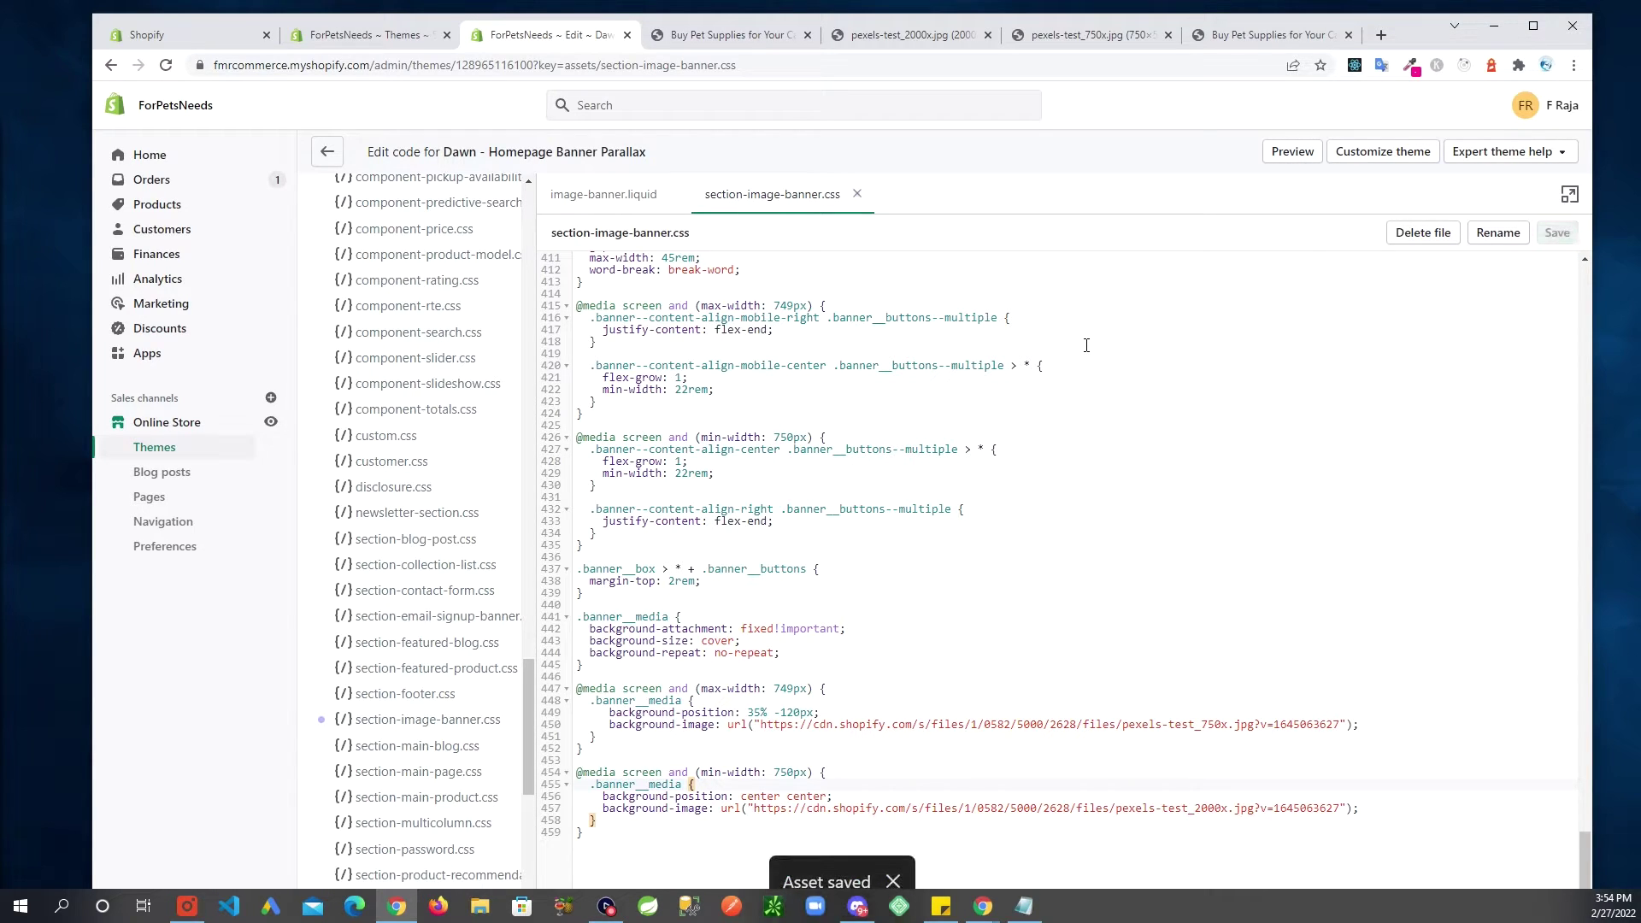
Step: Reload the storefront preview and widen the window to confirm the desktop banner image
{"action": "left_click", "coordinate": [376, 39]}
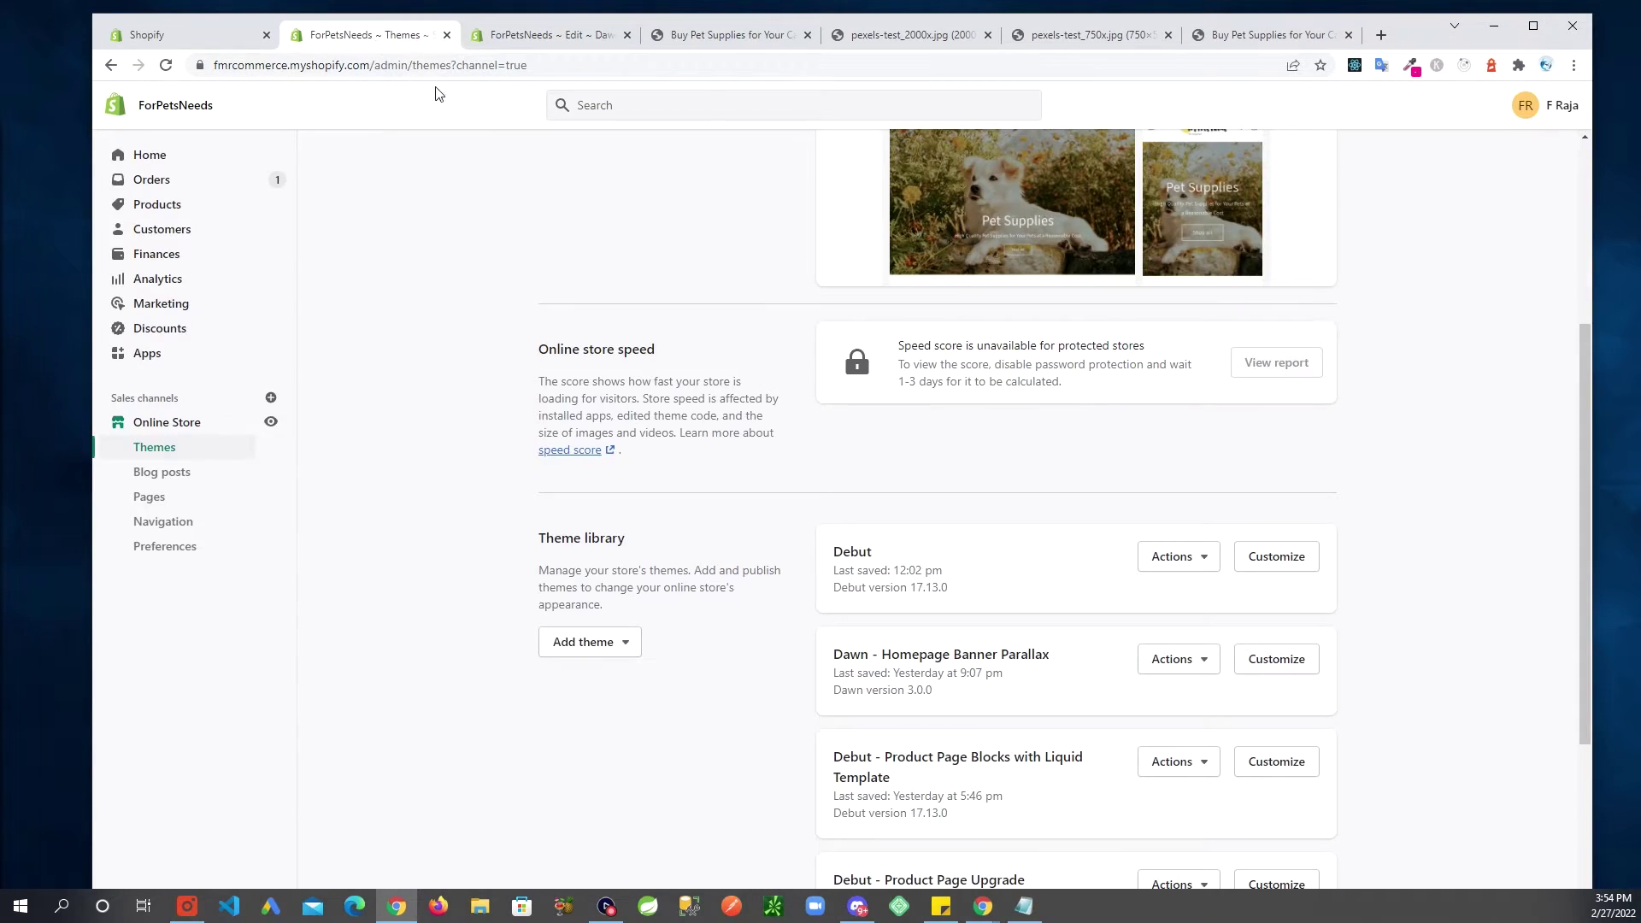
{"action": "left_click", "coordinate": [757, 38]}
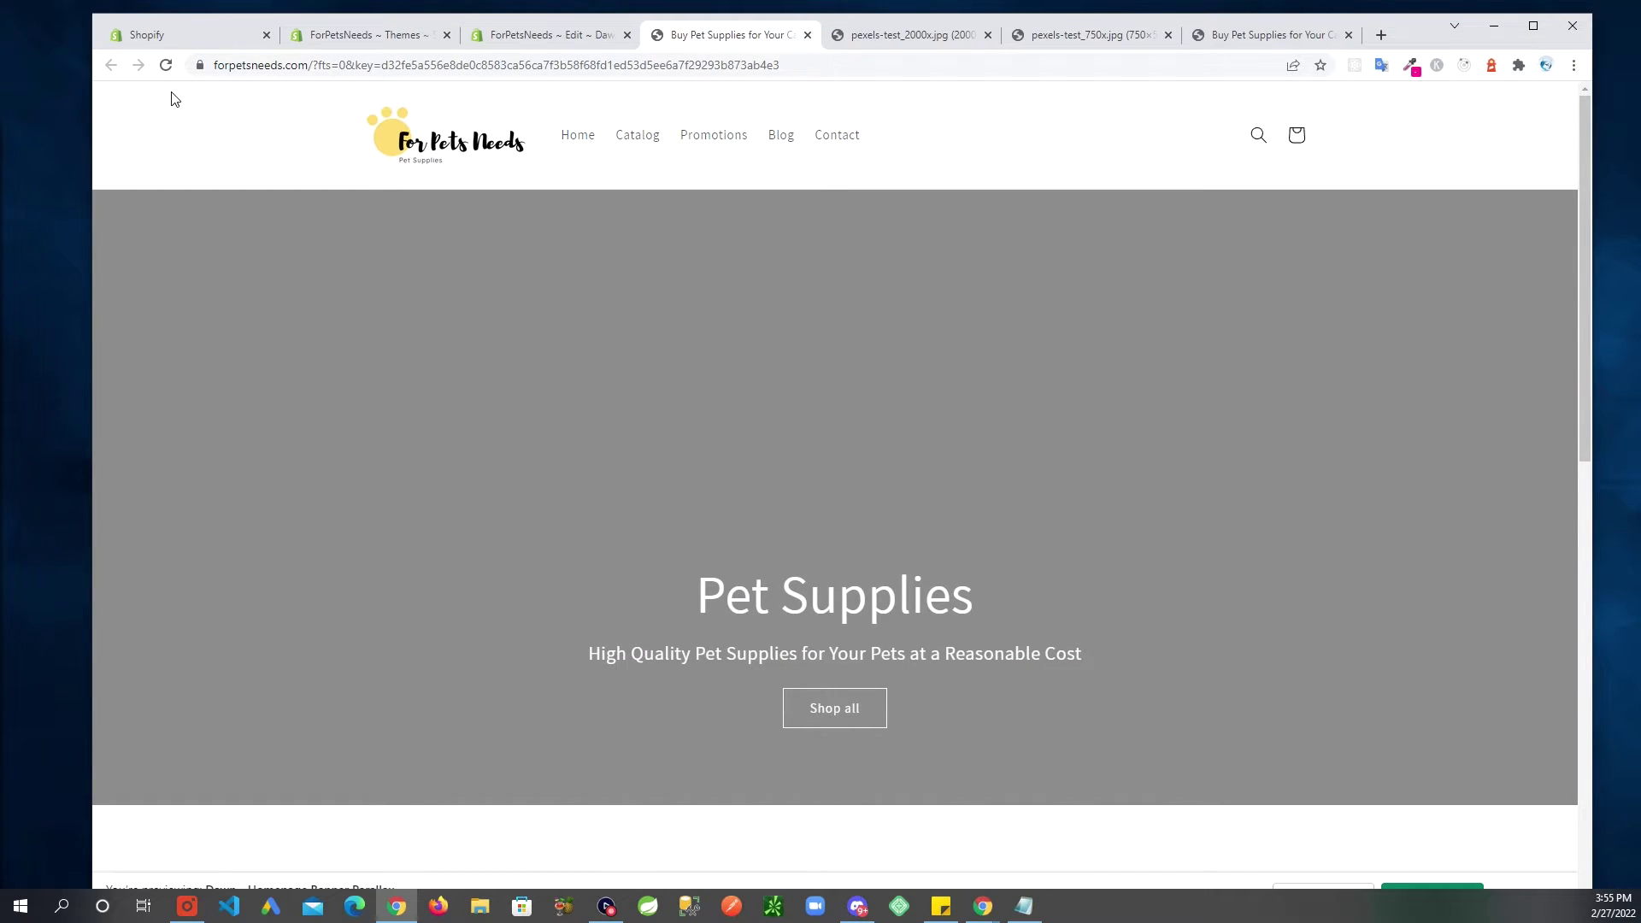
{"action": "left_click", "coordinate": [167, 66]}
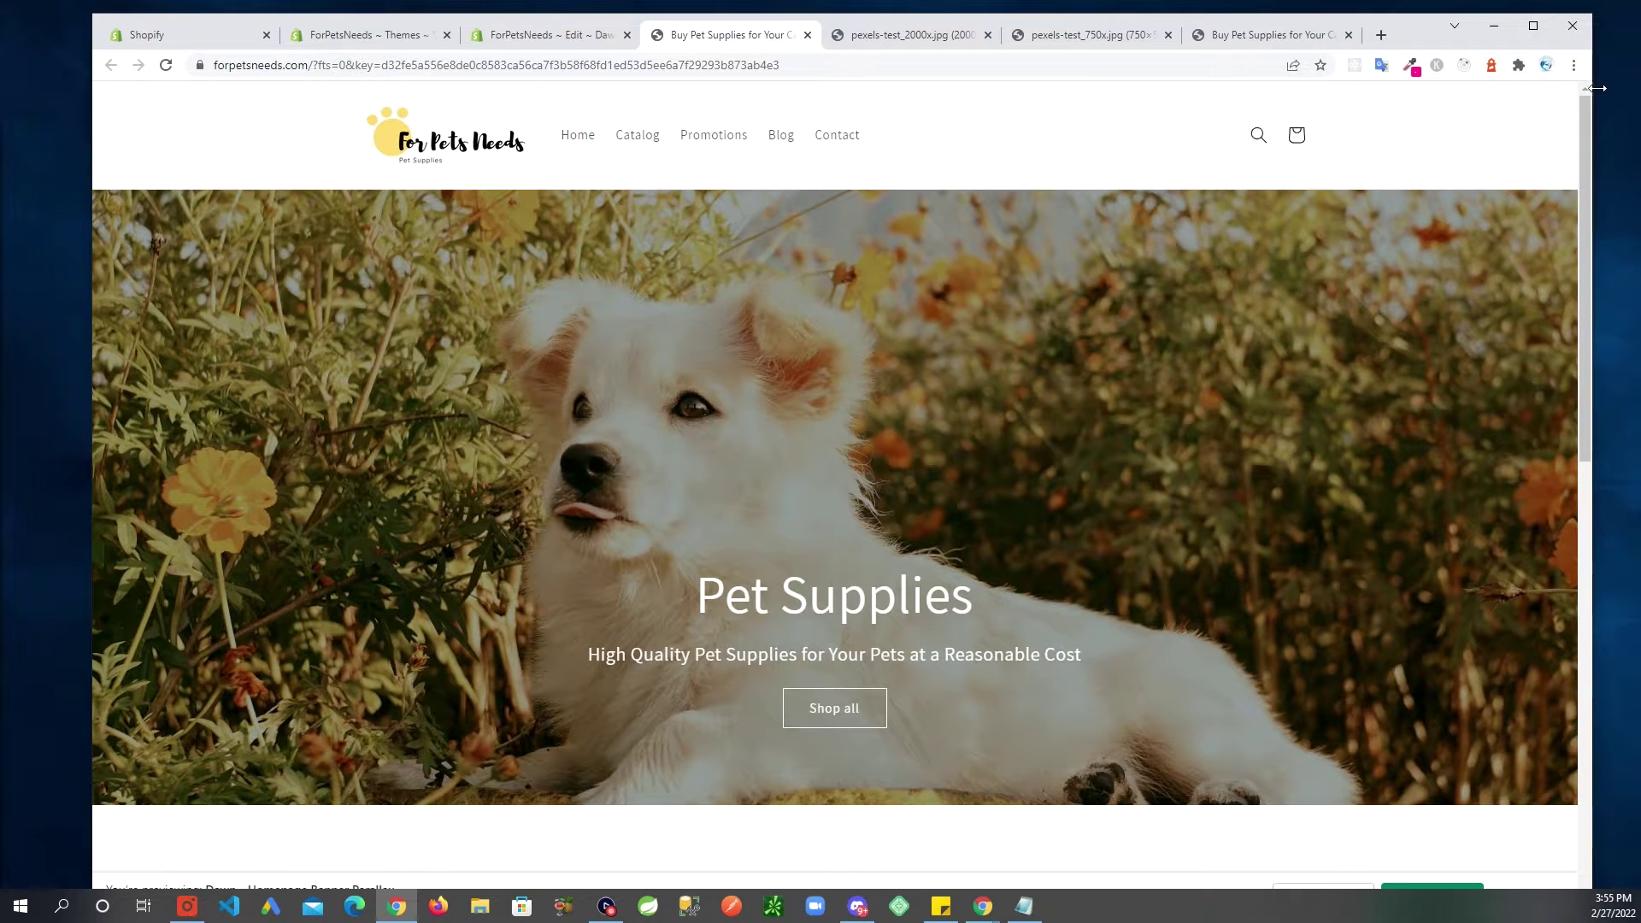
{"action": "left_click_drag", "start_coordinate": [1597, 88], "coordinate": [1238, 220]}
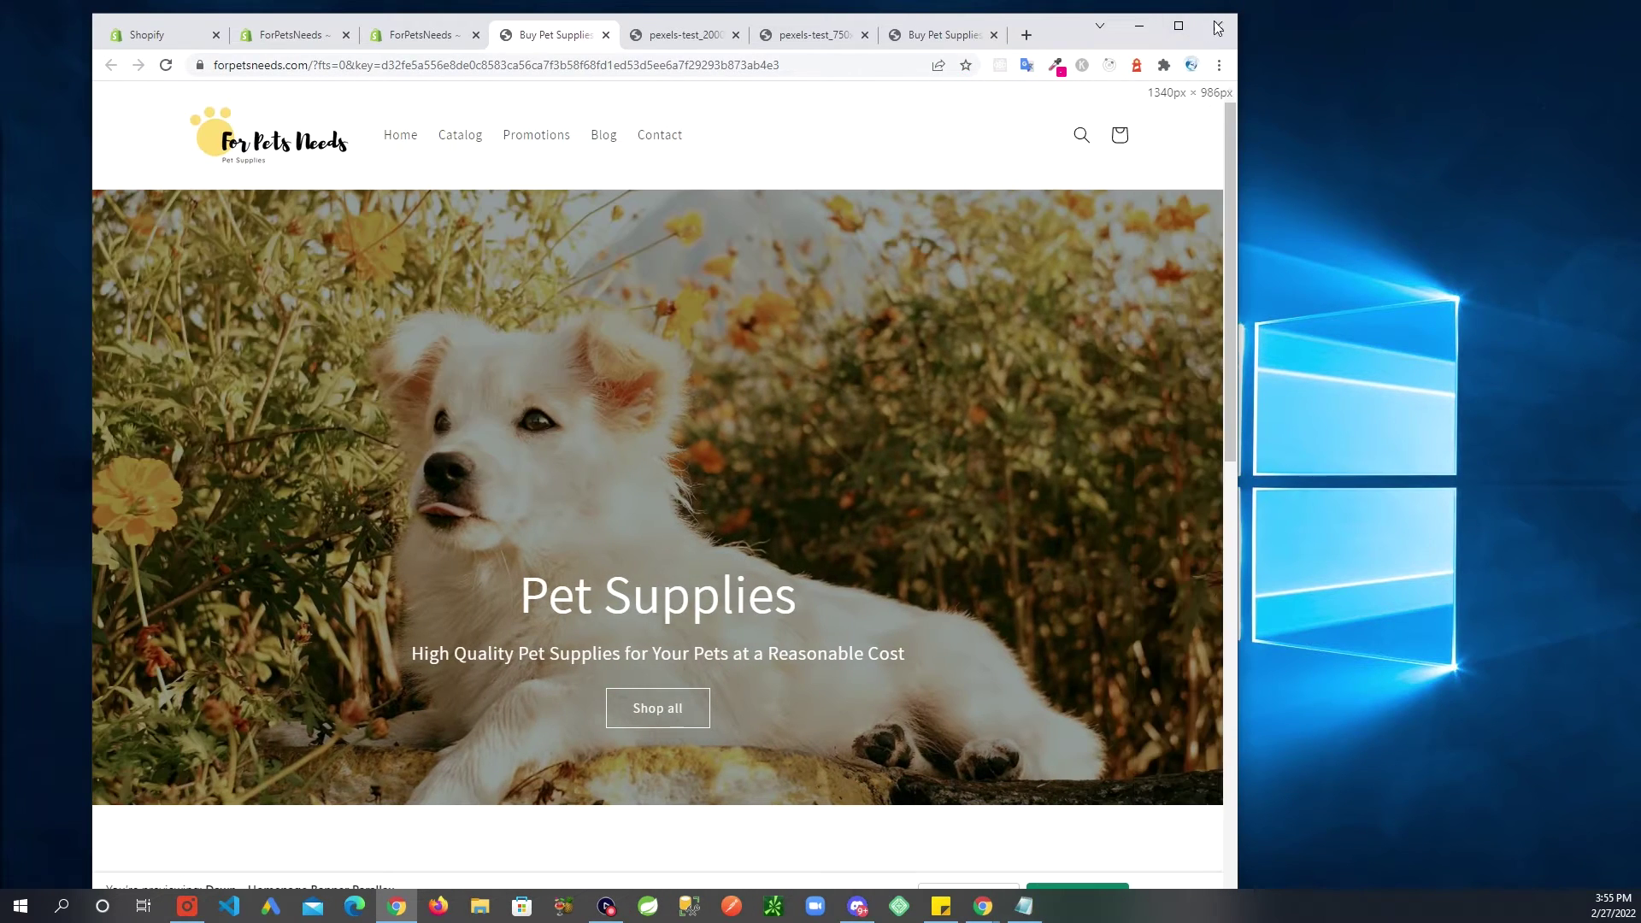
Step: Maximize the browser and inspect the banner in Chrome DevTools
{"action": "left_click", "coordinate": [1178, 26]}
{"action": "right_click", "coordinate": [571, 294]}
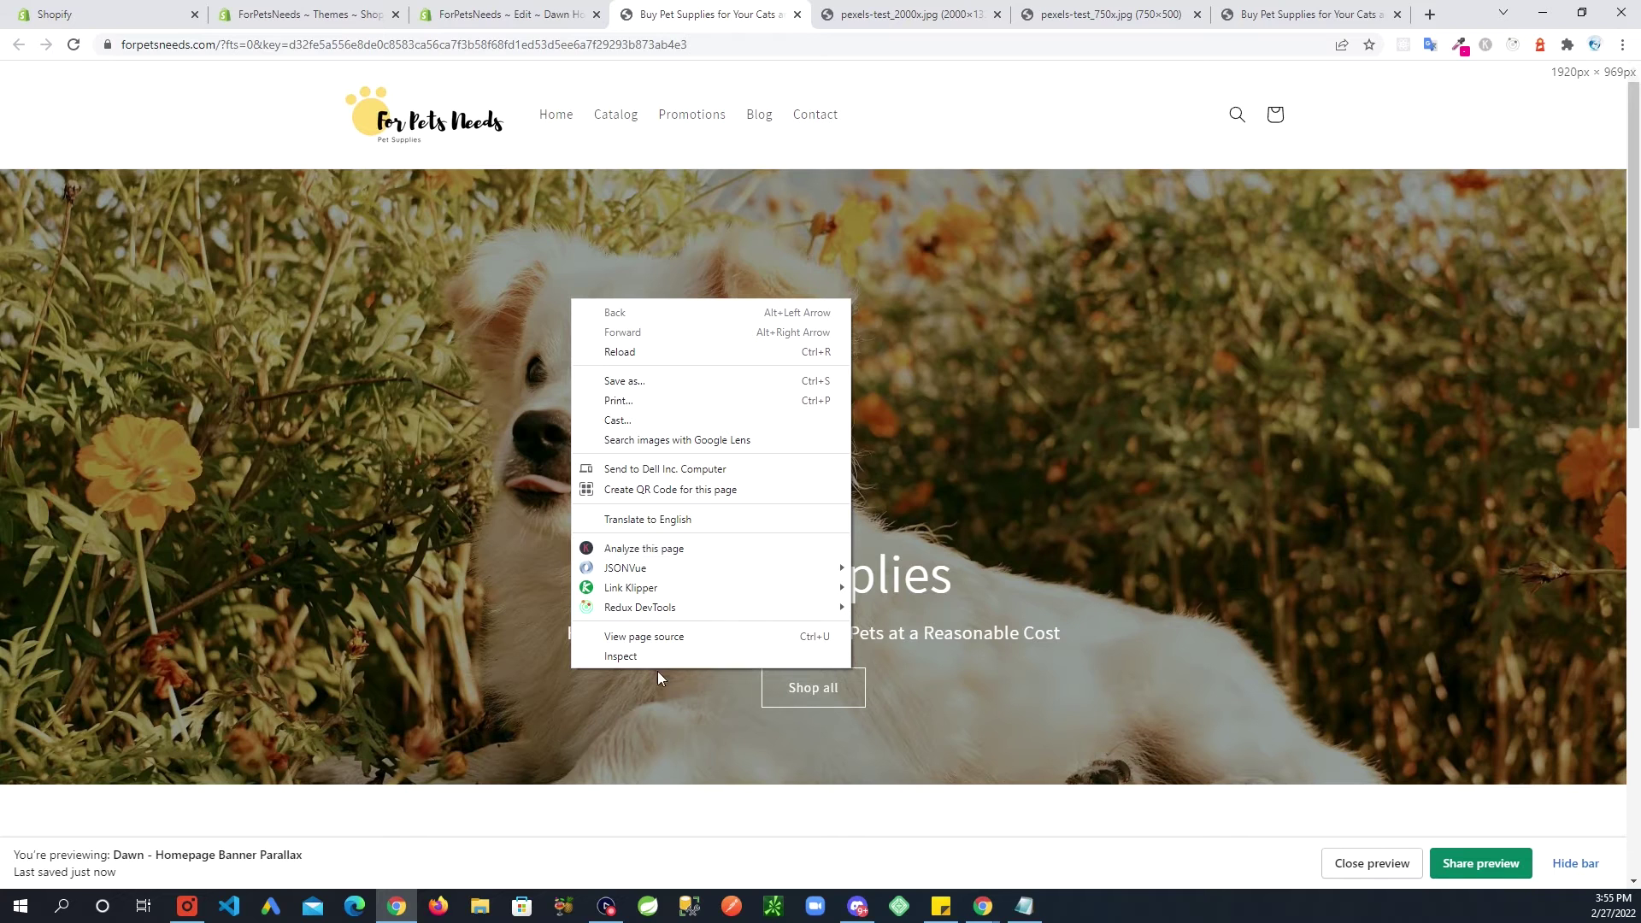
{"action": "left_click", "coordinate": [632, 656]}
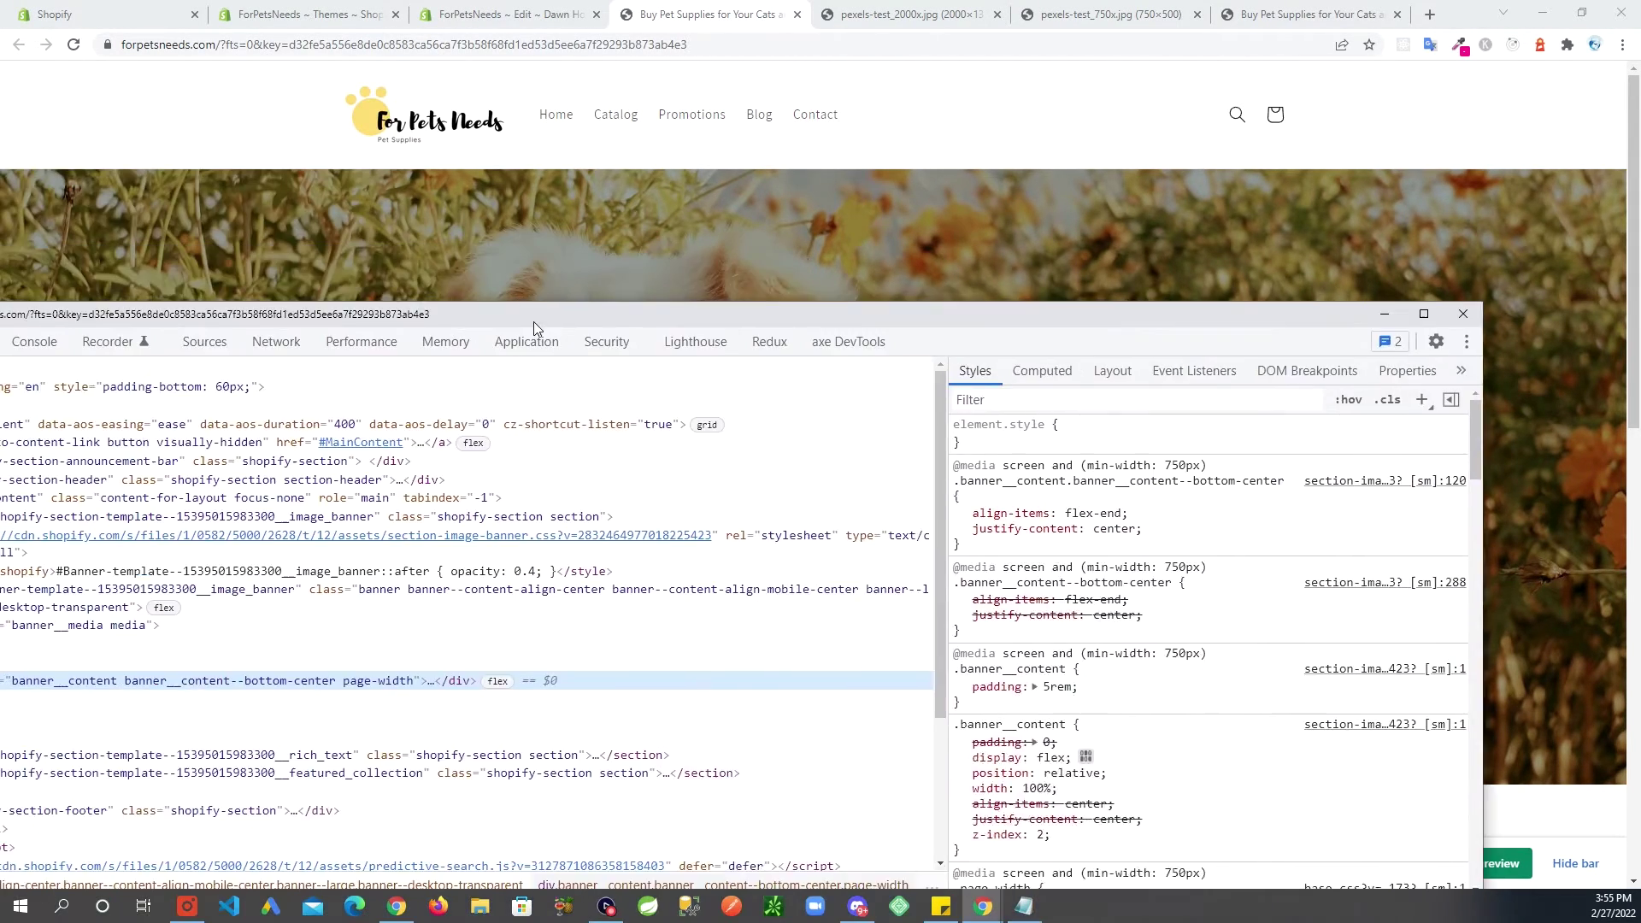
{"action": "left_click_drag", "start_coordinate": [533, 322], "coordinate": [753, 387]}
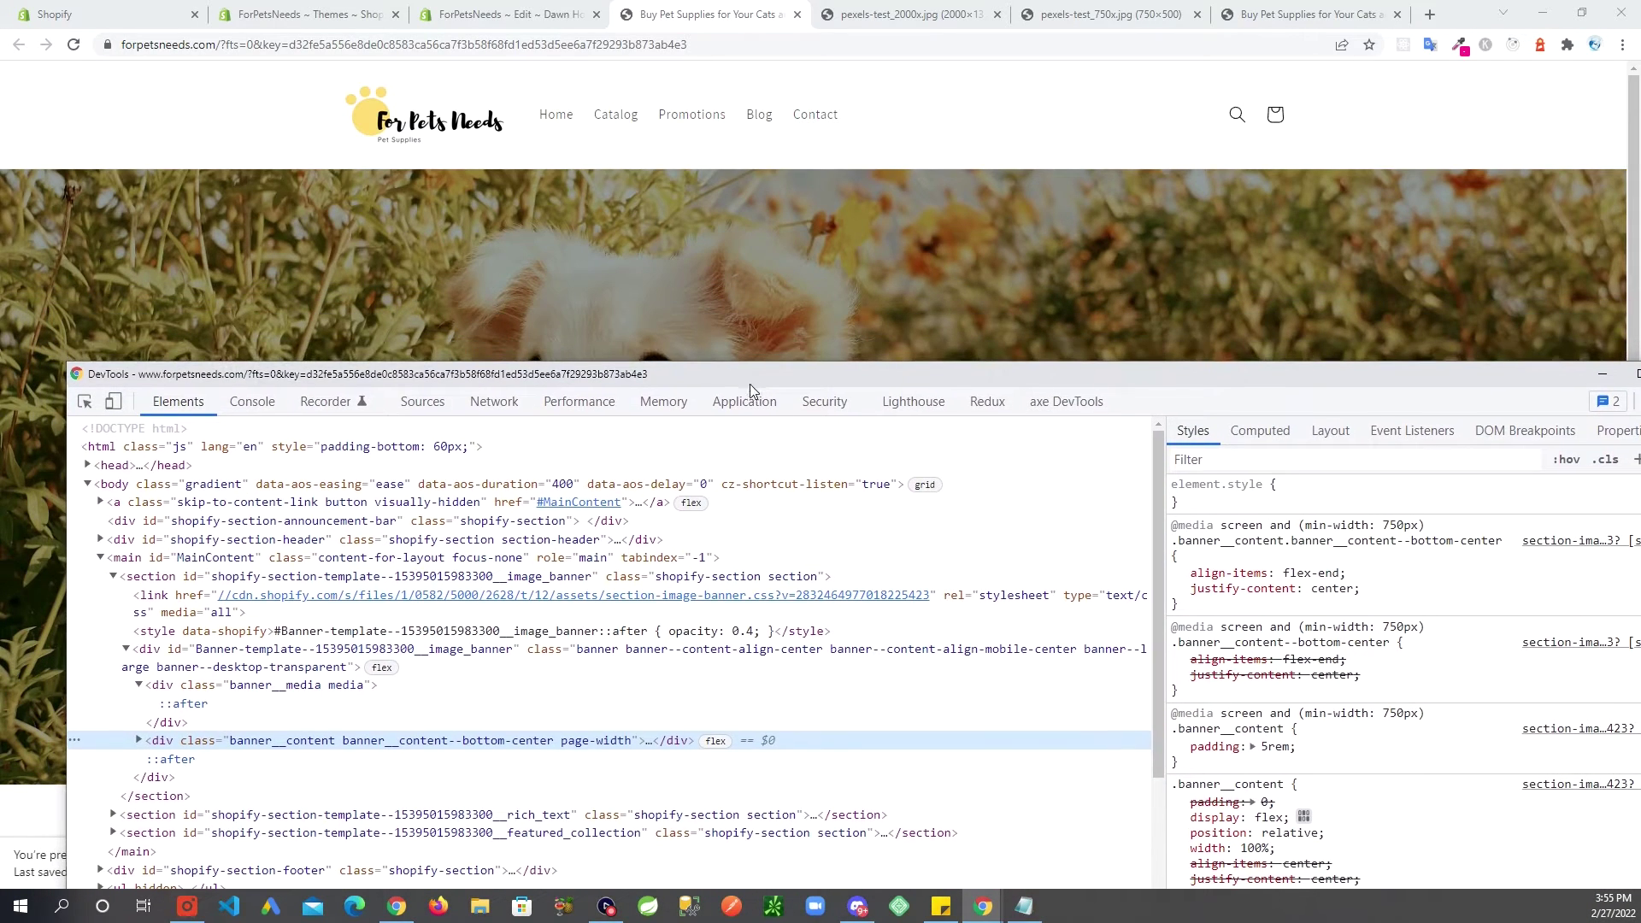
Step: Turn on device mode, dock DevTools to the bottom, and enlarge the viewport to 812px tall
{"action": "left_click", "coordinate": [113, 409]}
{"action": "left_click_drag", "start_coordinate": [1392, 373], "coordinate": [1291, 321]}
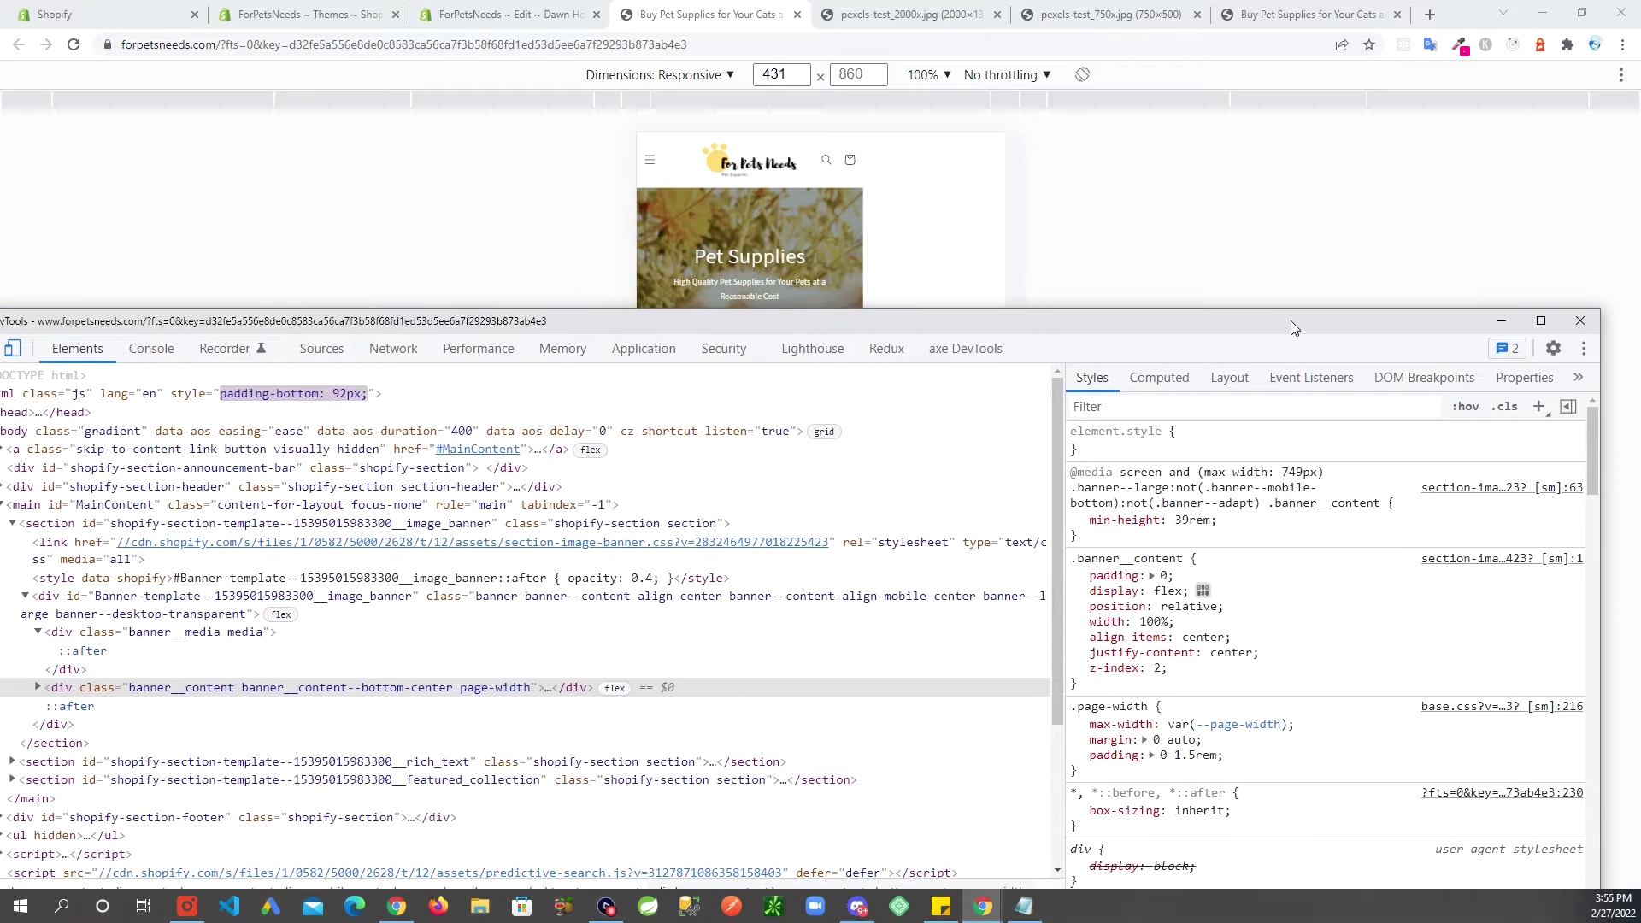
{"action": "left_click", "coordinate": [1583, 348]}
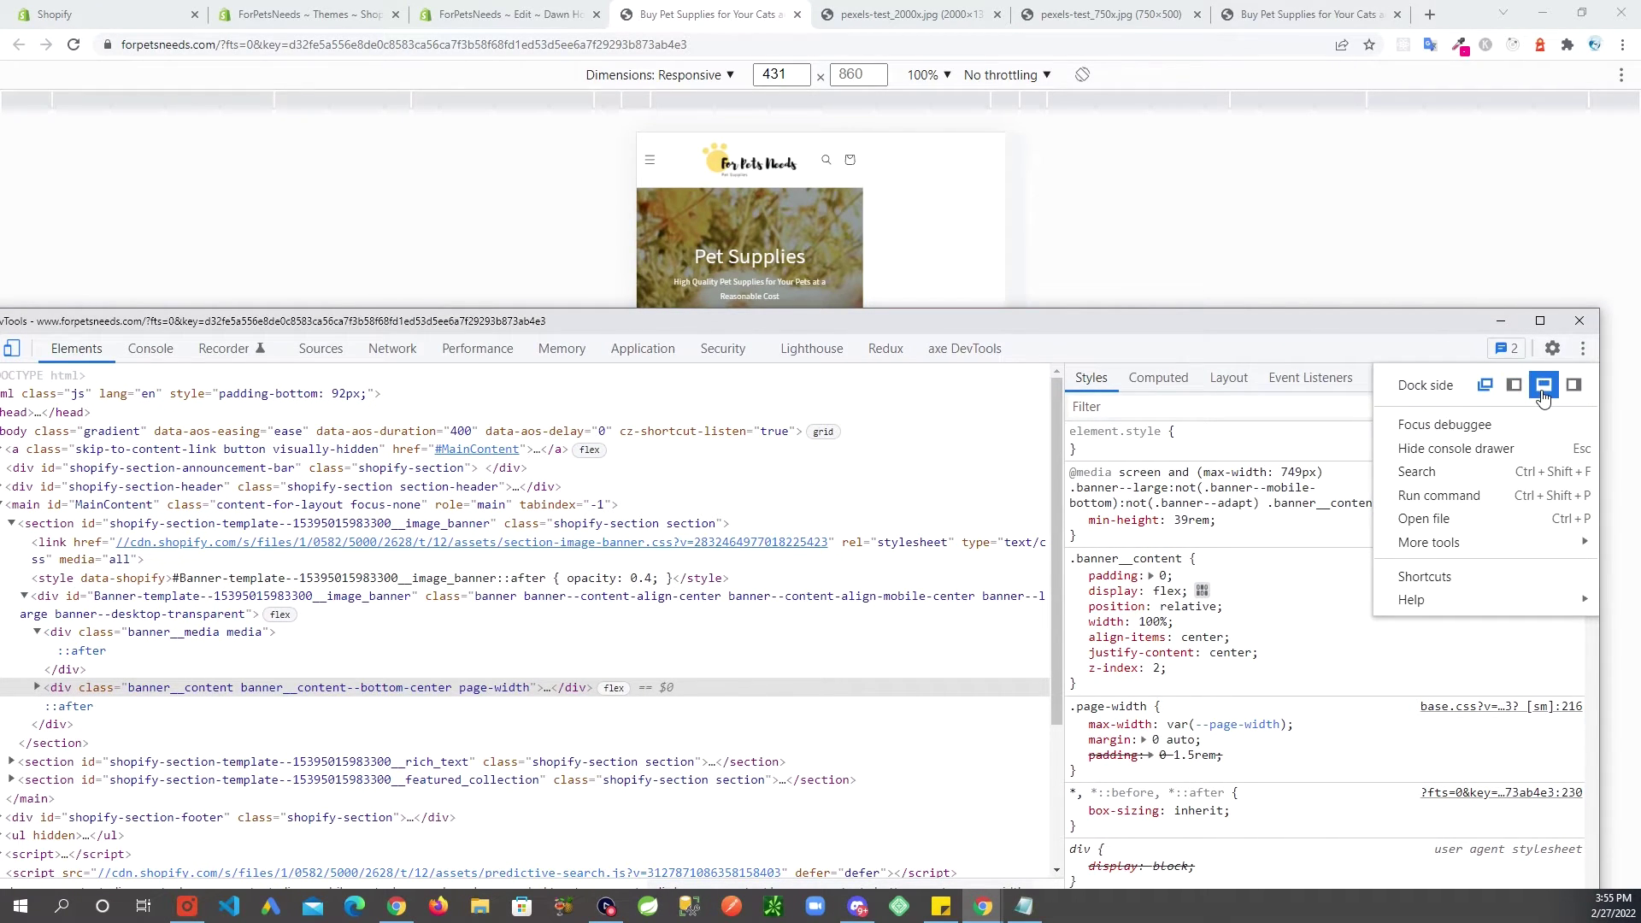
{"action": "left_click", "coordinate": [1542, 386]}
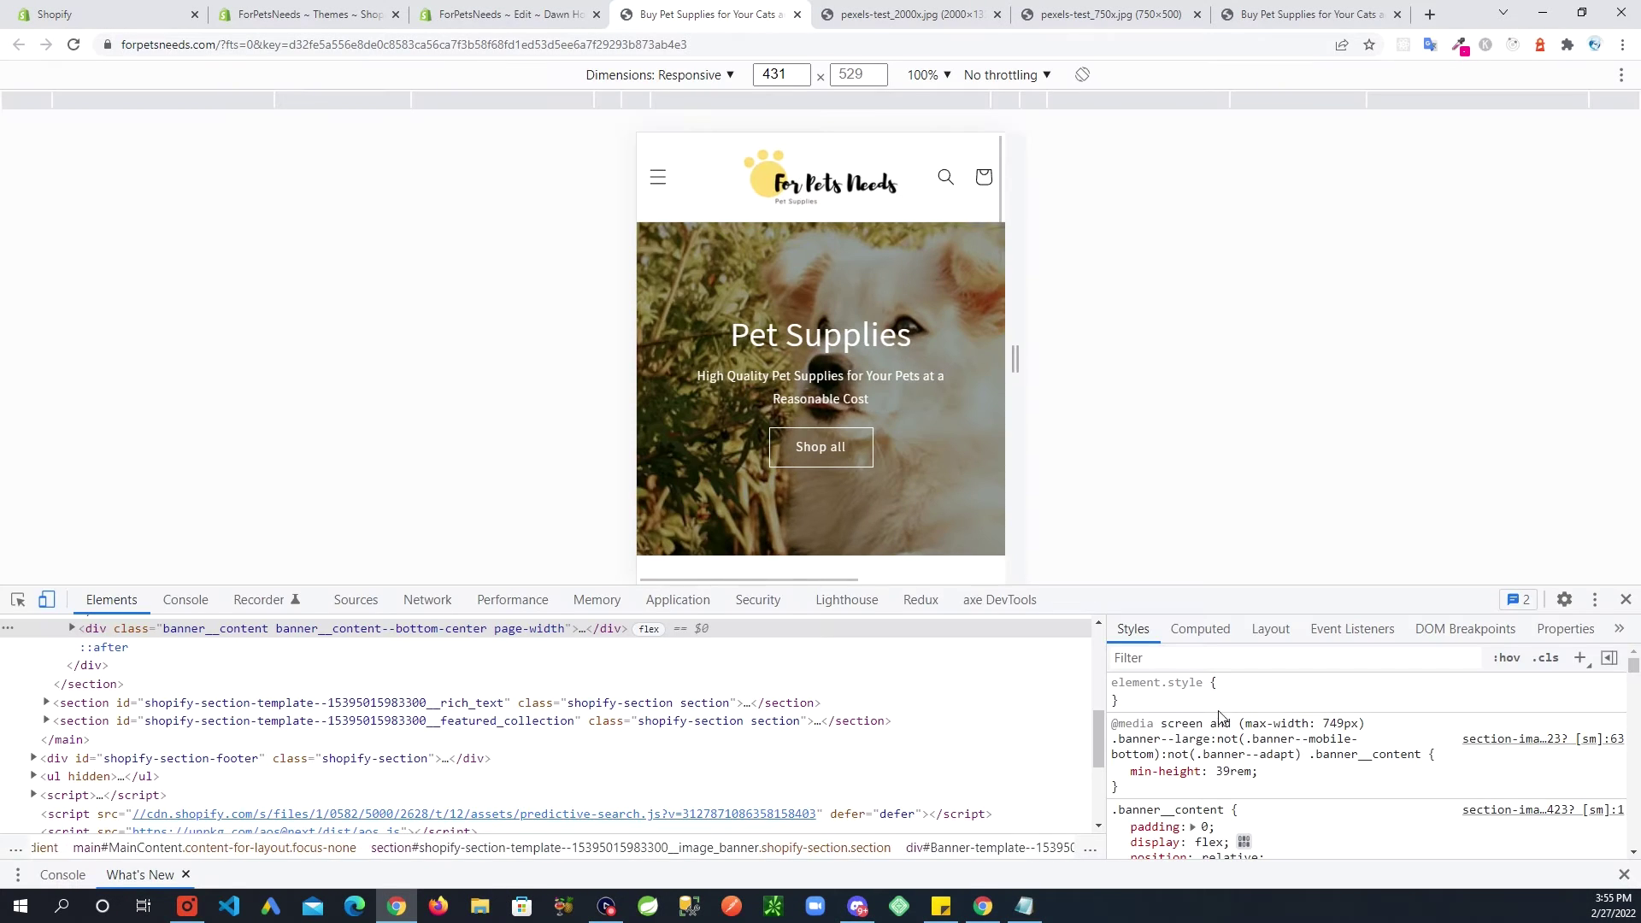
{"action": "left_click_drag", "start_coordinate": [1169, 598], "coordinate": [1176, 834]}
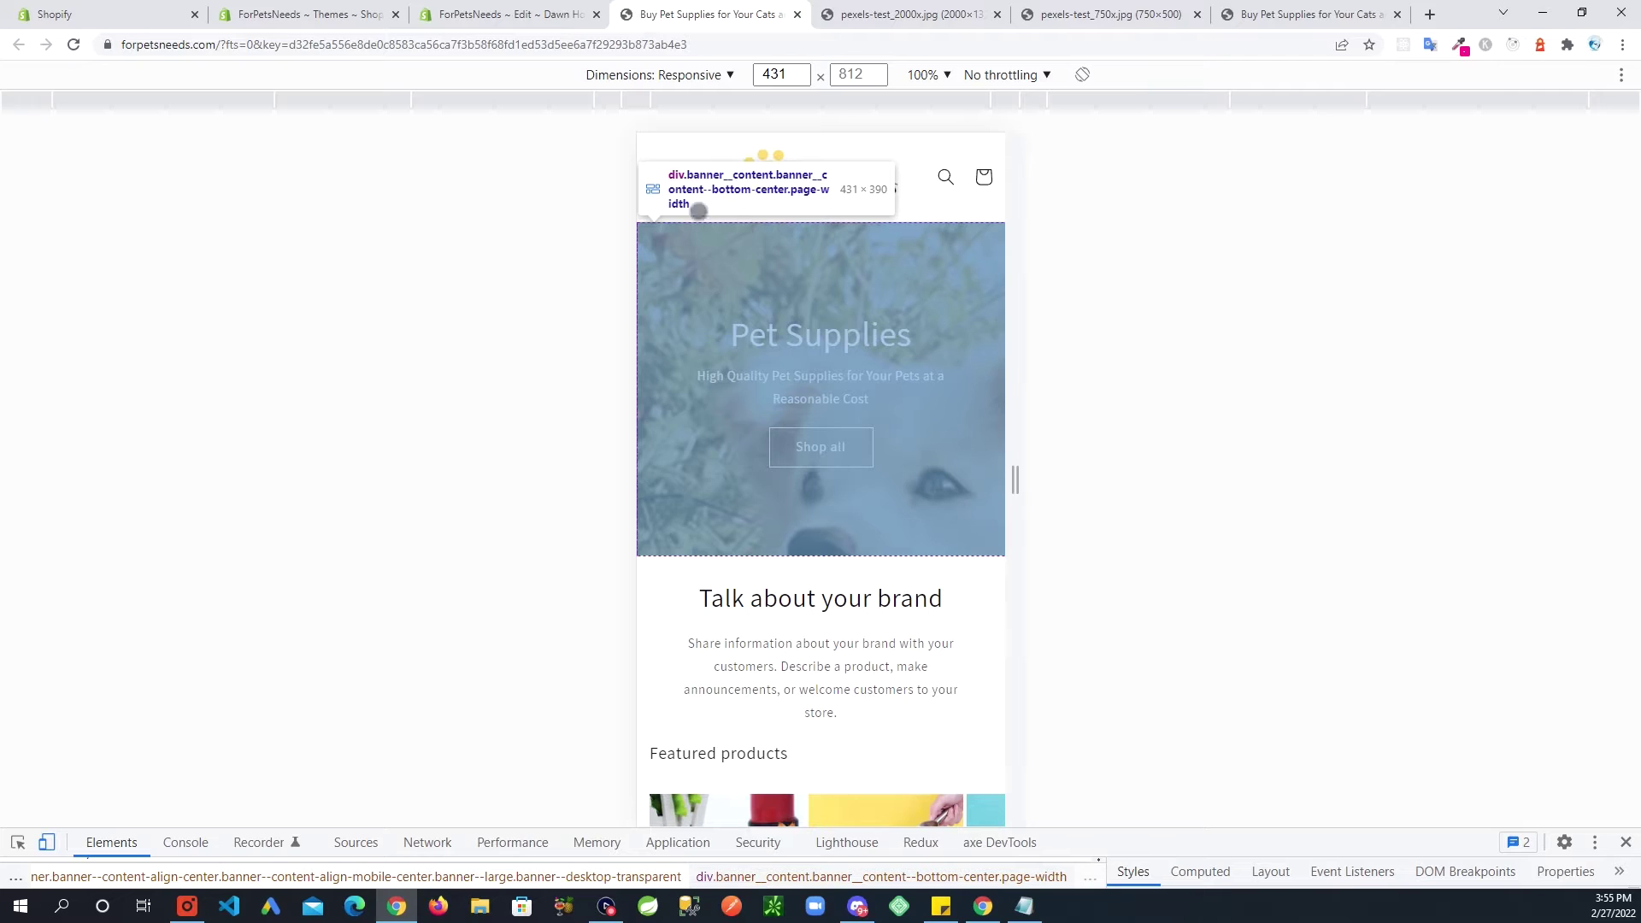
Step: Reload the 431×812 mobile view and scroll to confirm the white-dog banner shows
{"action": "left_click", "coordinate": [74, 45]}
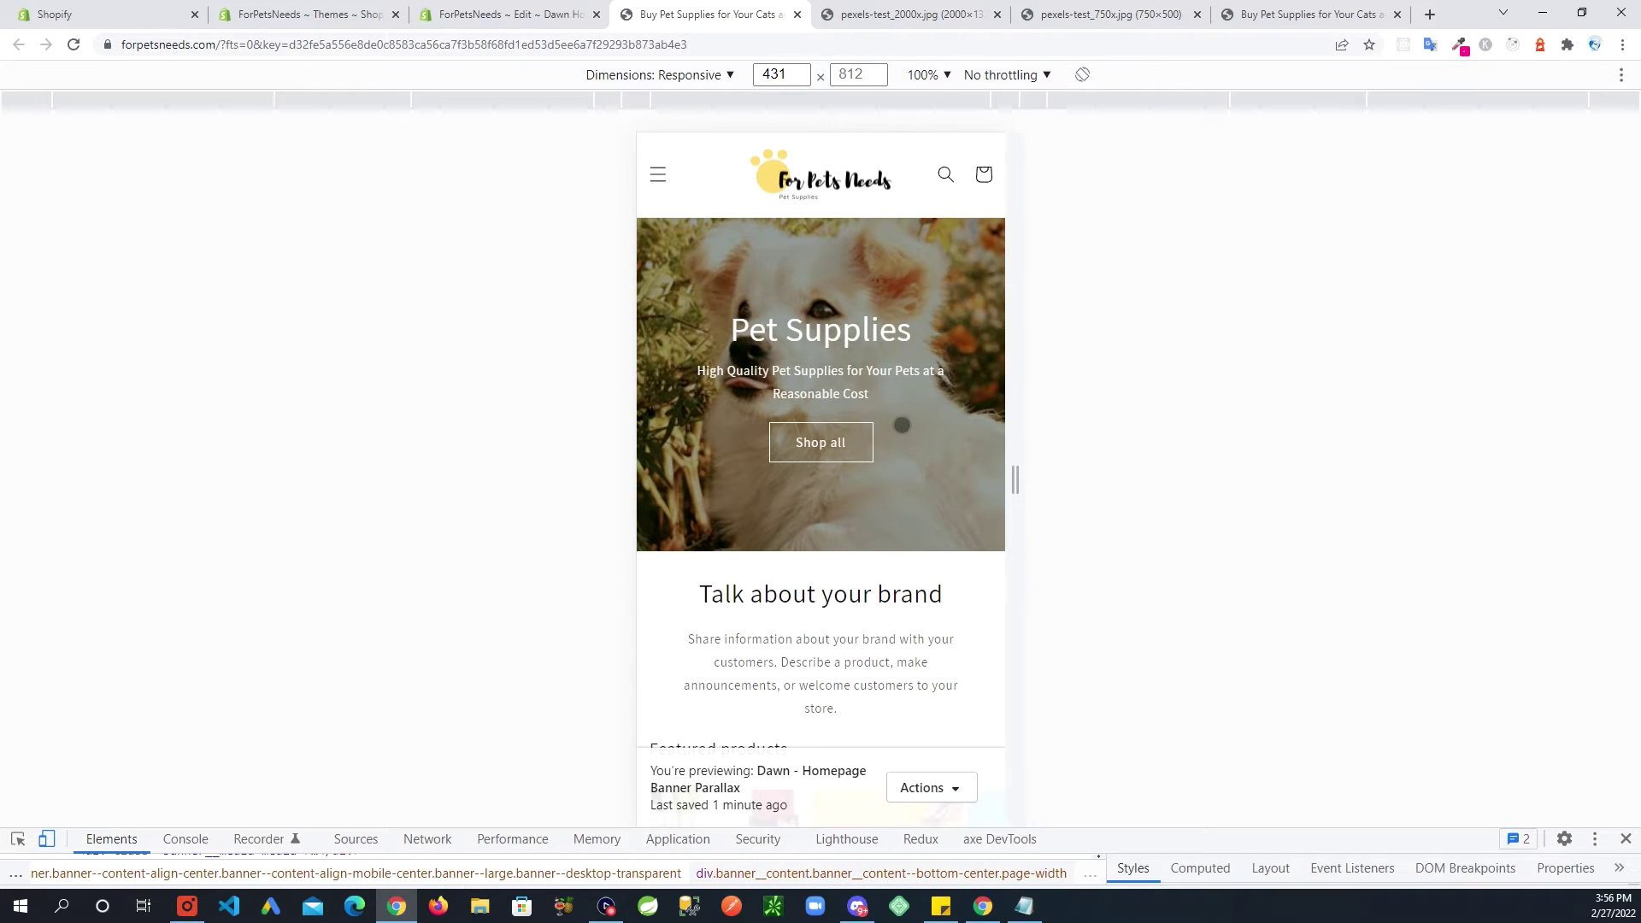
{"action": "scroll", "coordinate": [901, 432], "scroll_direction": "down", "scroll_amount": 1}
{"action": "scroll", "coordinate": [902, 437], "scroll_direction": "up", "scroll_amount": 1}
{"action": "left_click", "coordinate": [727, 76]}
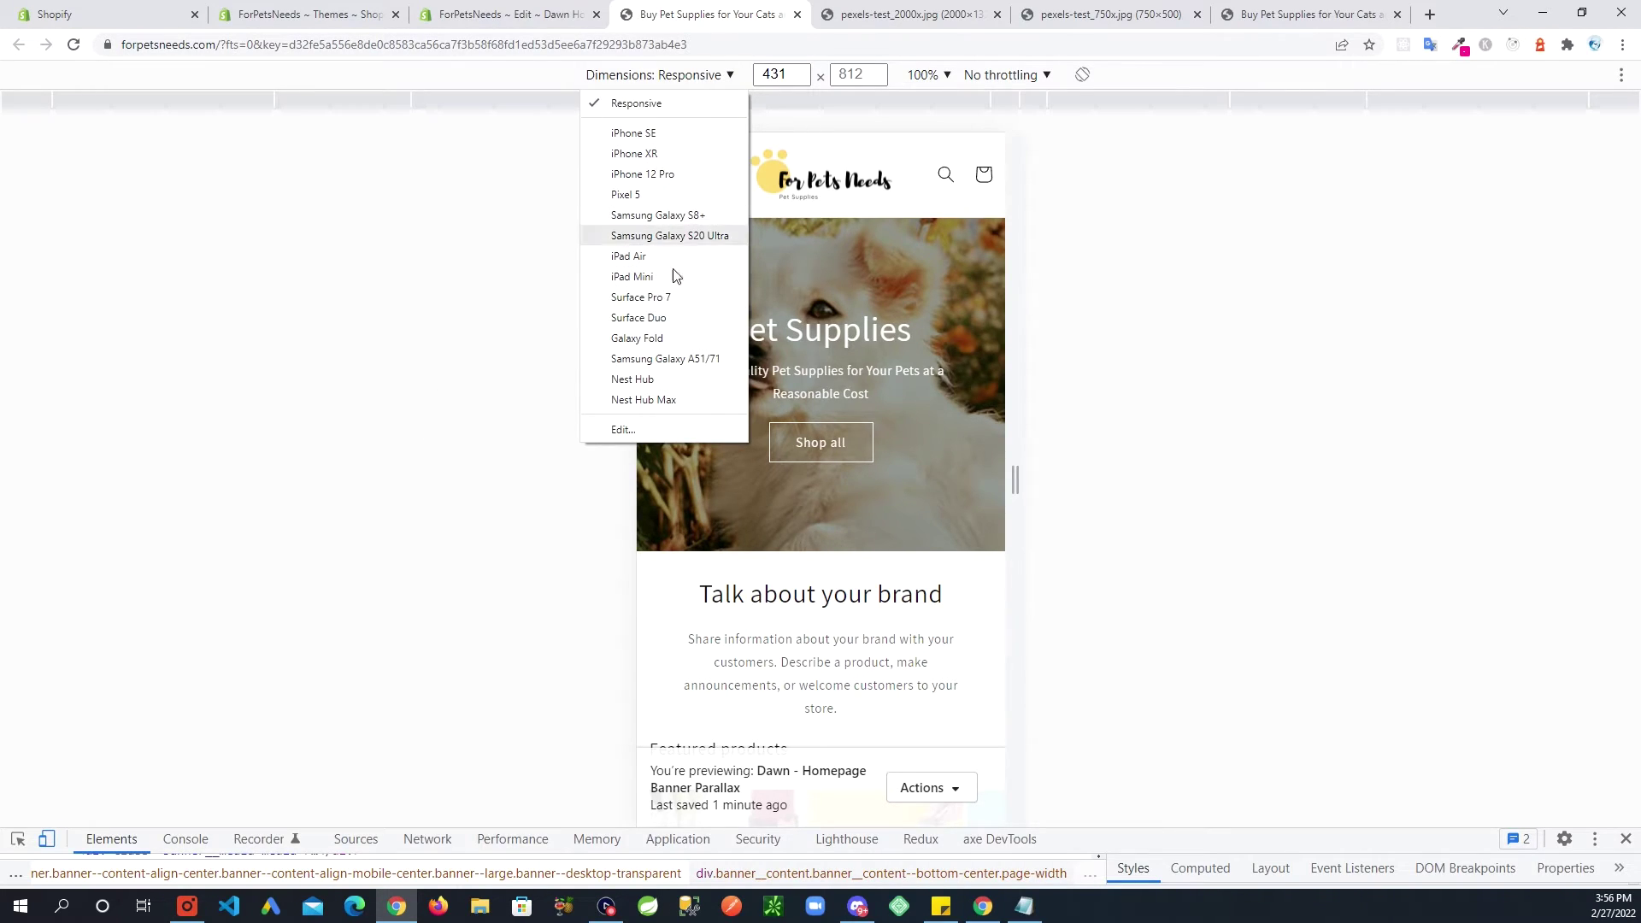
{"action": "left_click", "coordinate": [517, 284]}
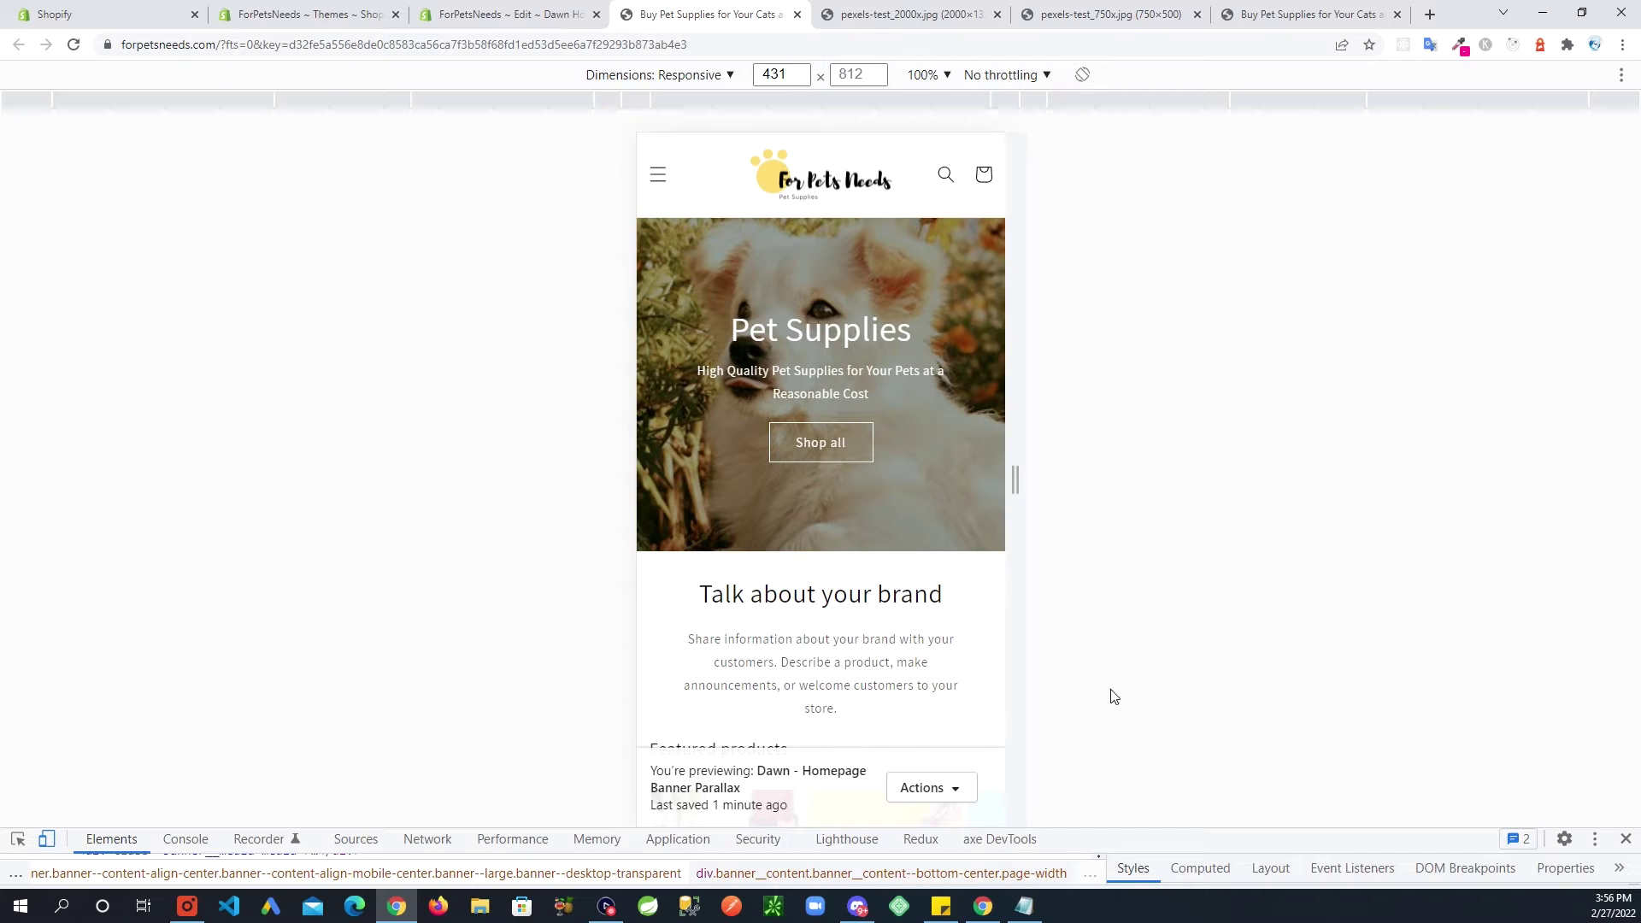
Step: Turn off device emulation, check the desktop banner, then restore and narrow the browser window
{"action": "left_click", "coordinate": [46, 838]}
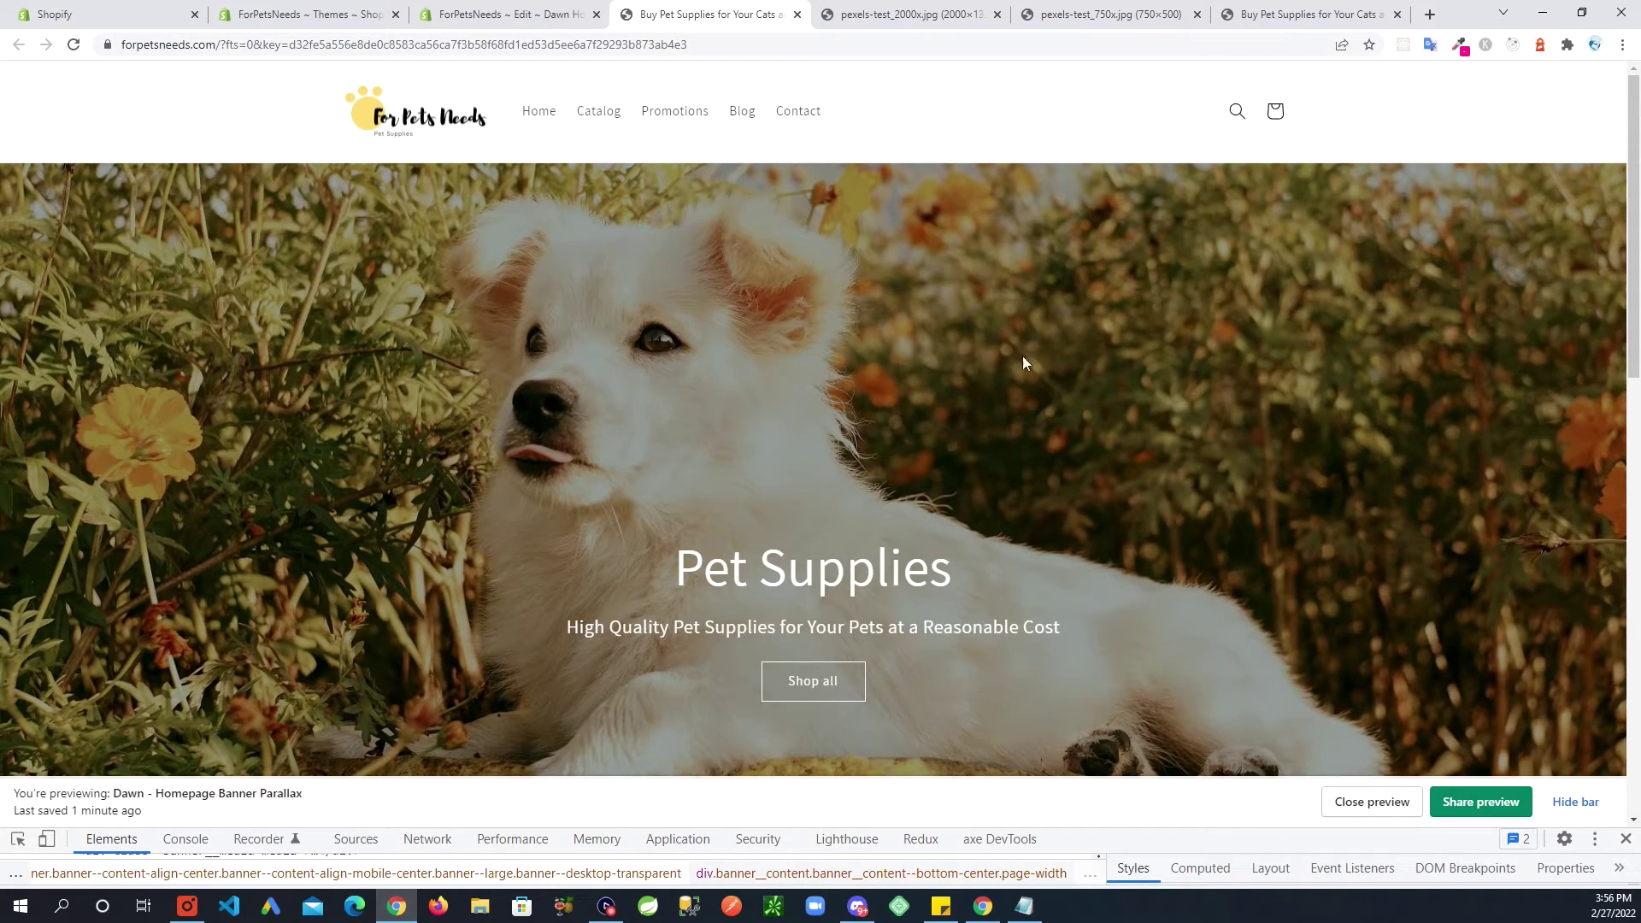
{"action": "scroll", "coordinate": [1092, 410], "scroll_direction": "down", "scroll_amount": 2}
{"action": "scroll", "coordinate": [1092, 412], "scroll_direction": "up", "scroll_amount": 2}
{"action": "left_click", "coordinate": [1582, 12]}
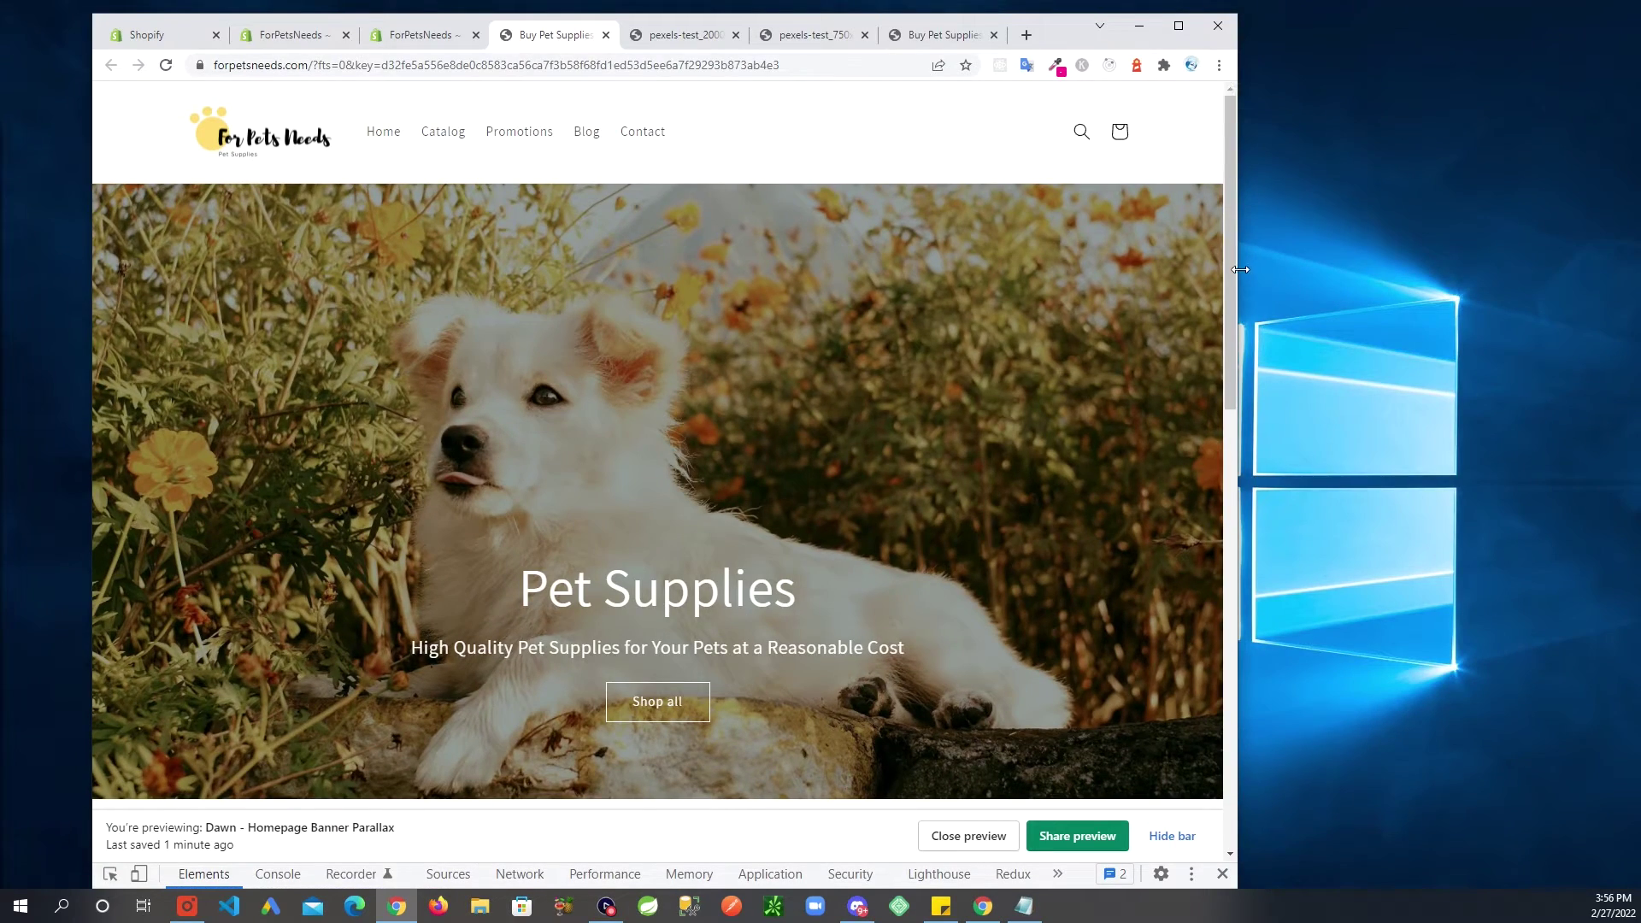
{"action": "left_click_drag", "start_coordinate": [1237, 277], "coordinate": [1518, 303]}
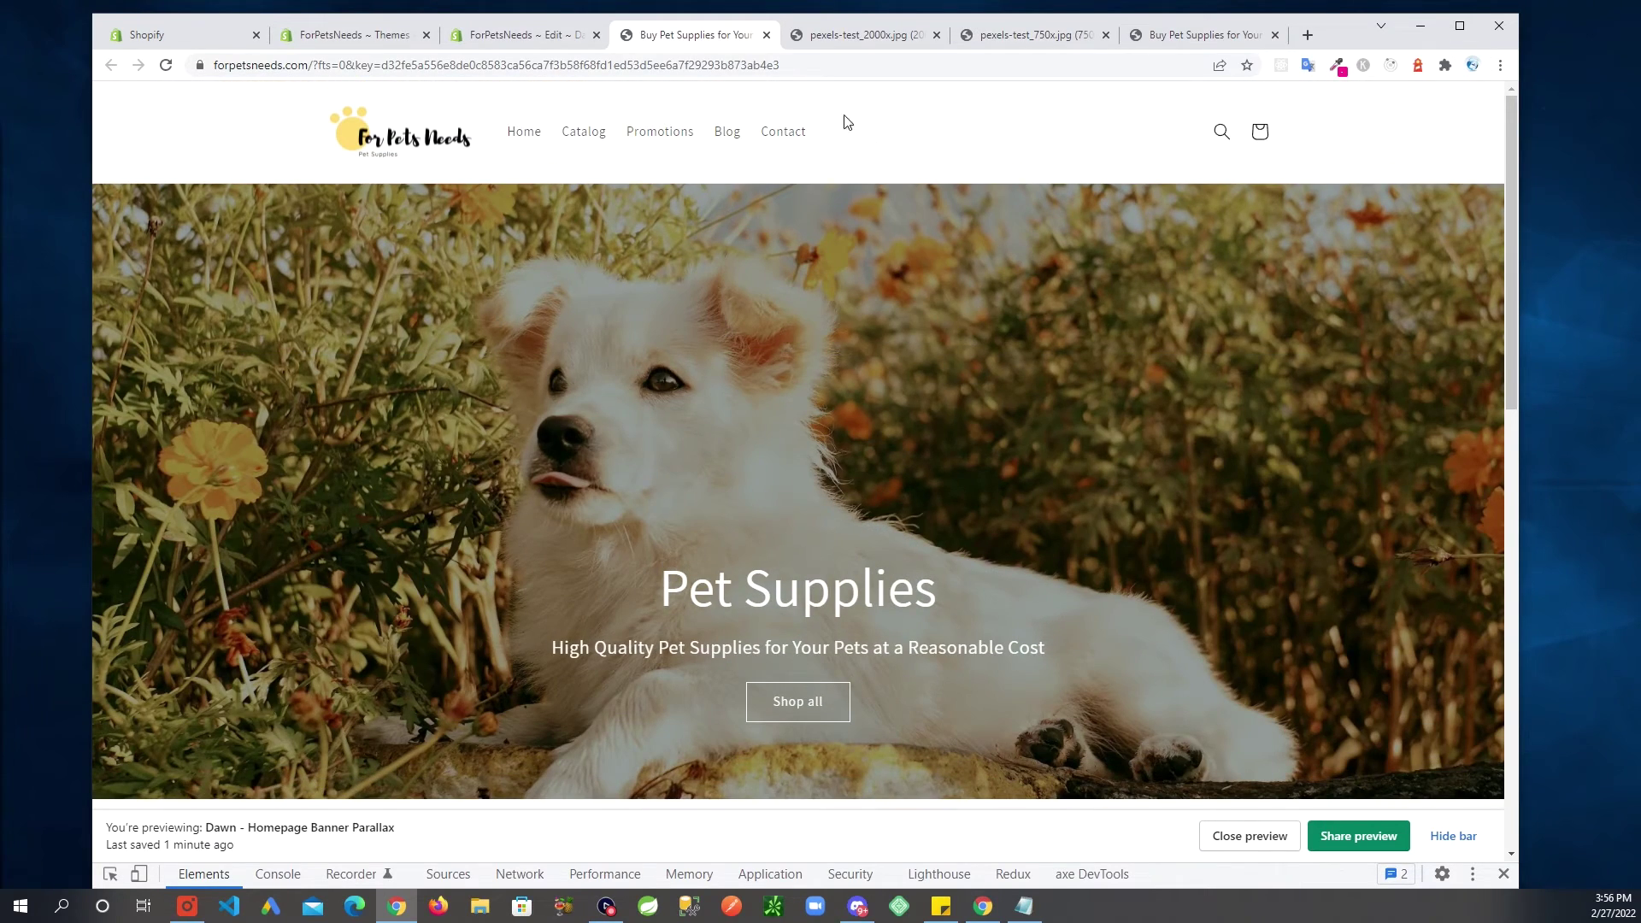
Step: Highlight the mobile and desktop background-position rules and the fixed background-attachment line in the banner CSS
{"action": "left_click", "coordinate": [523, 36]}
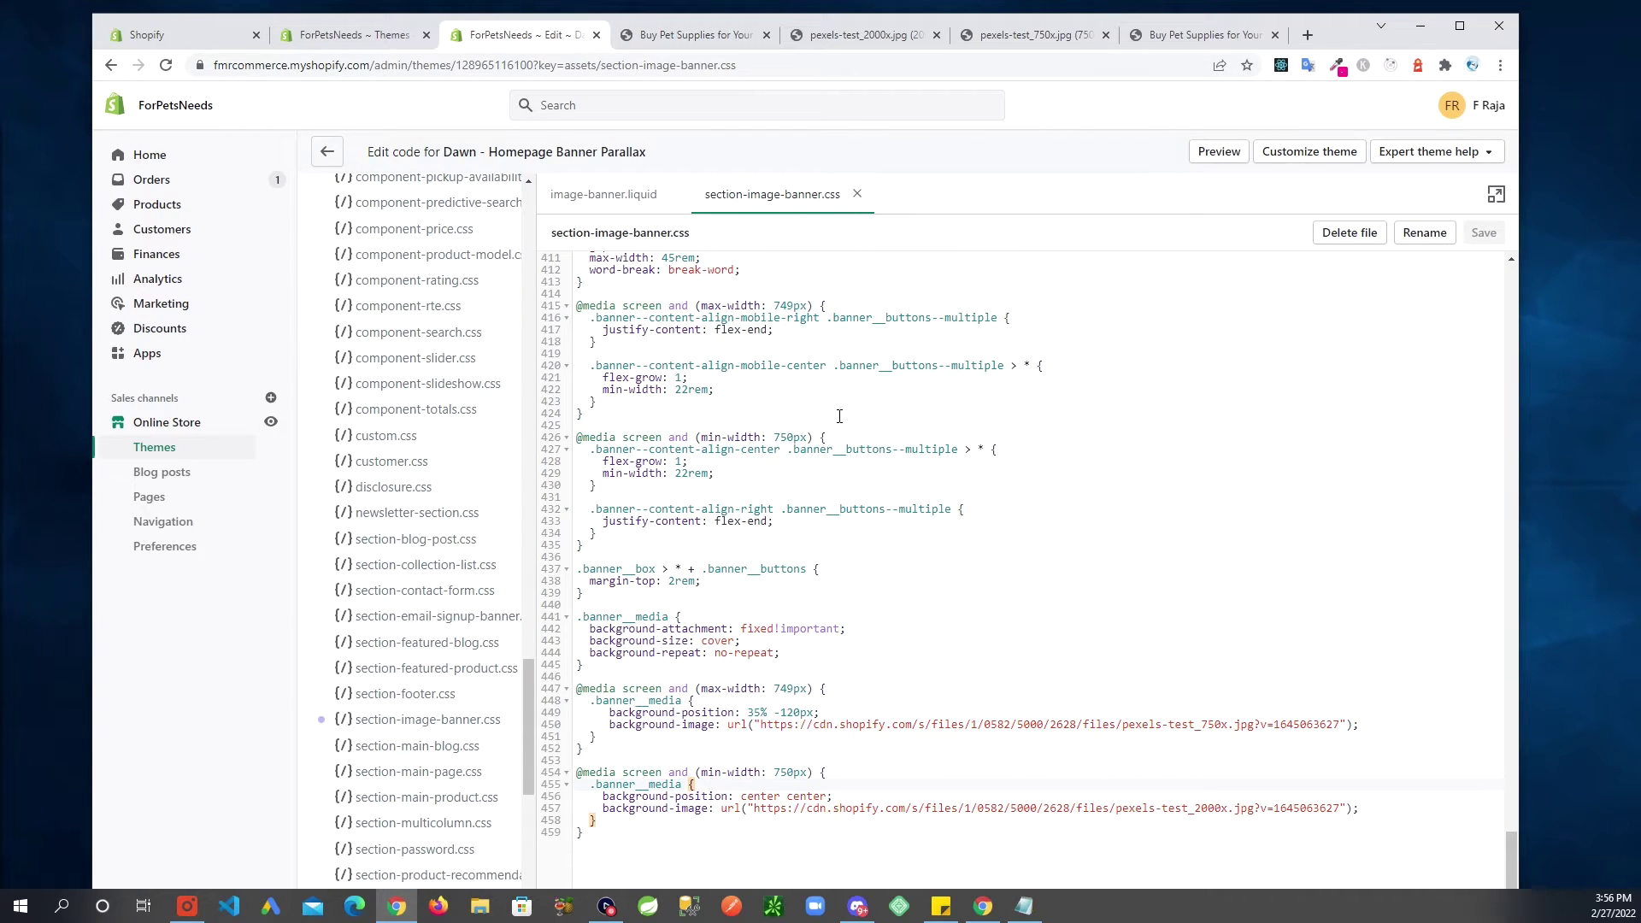
{"action": "left_click", "coordinate": [779, 701]}
{"action": "left_click_drag", "start_coordinate": [825, 713], "coordinate": [604, 711]}
{"action": "left_click_drag", "start_coordinate": [826, 689], "coordinate": [748, 690]}
{"action": "left_click", "coordinate": [927, 713]}
{"action": "left_click_drag", "start_coordinate": [828, 797], "coordinate": [611, 787]}
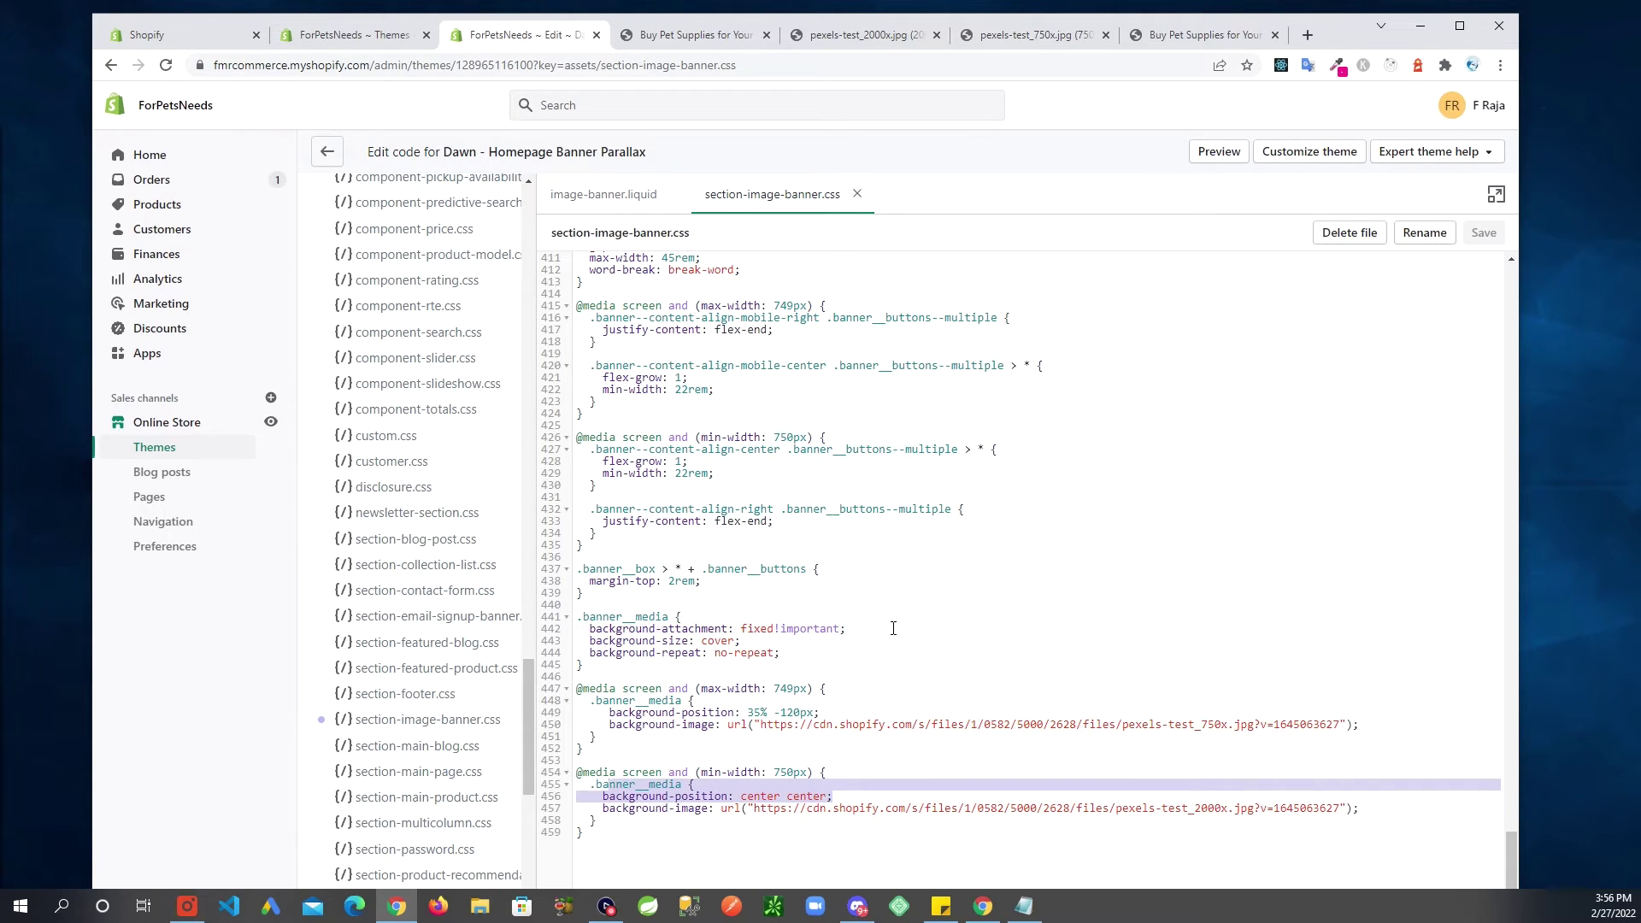
{"action": "left_click_drag", "start_coordinate": [893, 628], "coordinate": [595, 629]}
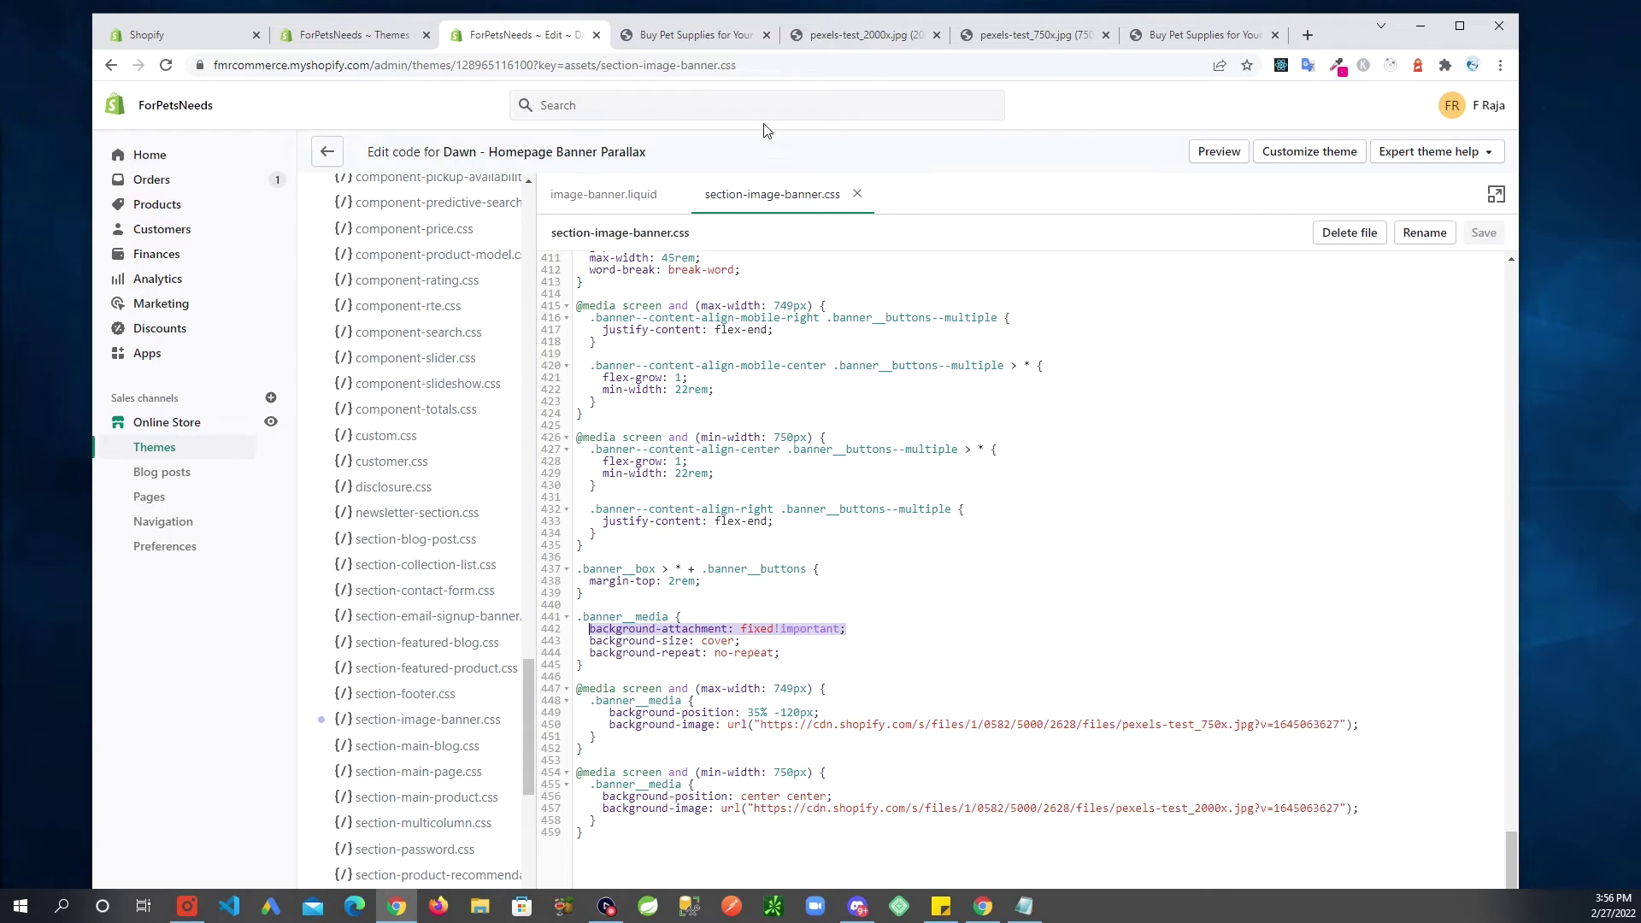
Step: Open the storefront homepage preview from the themes page and narrow the window to check the banner
{"action": "left_click", "coordinate": [350, 34]}
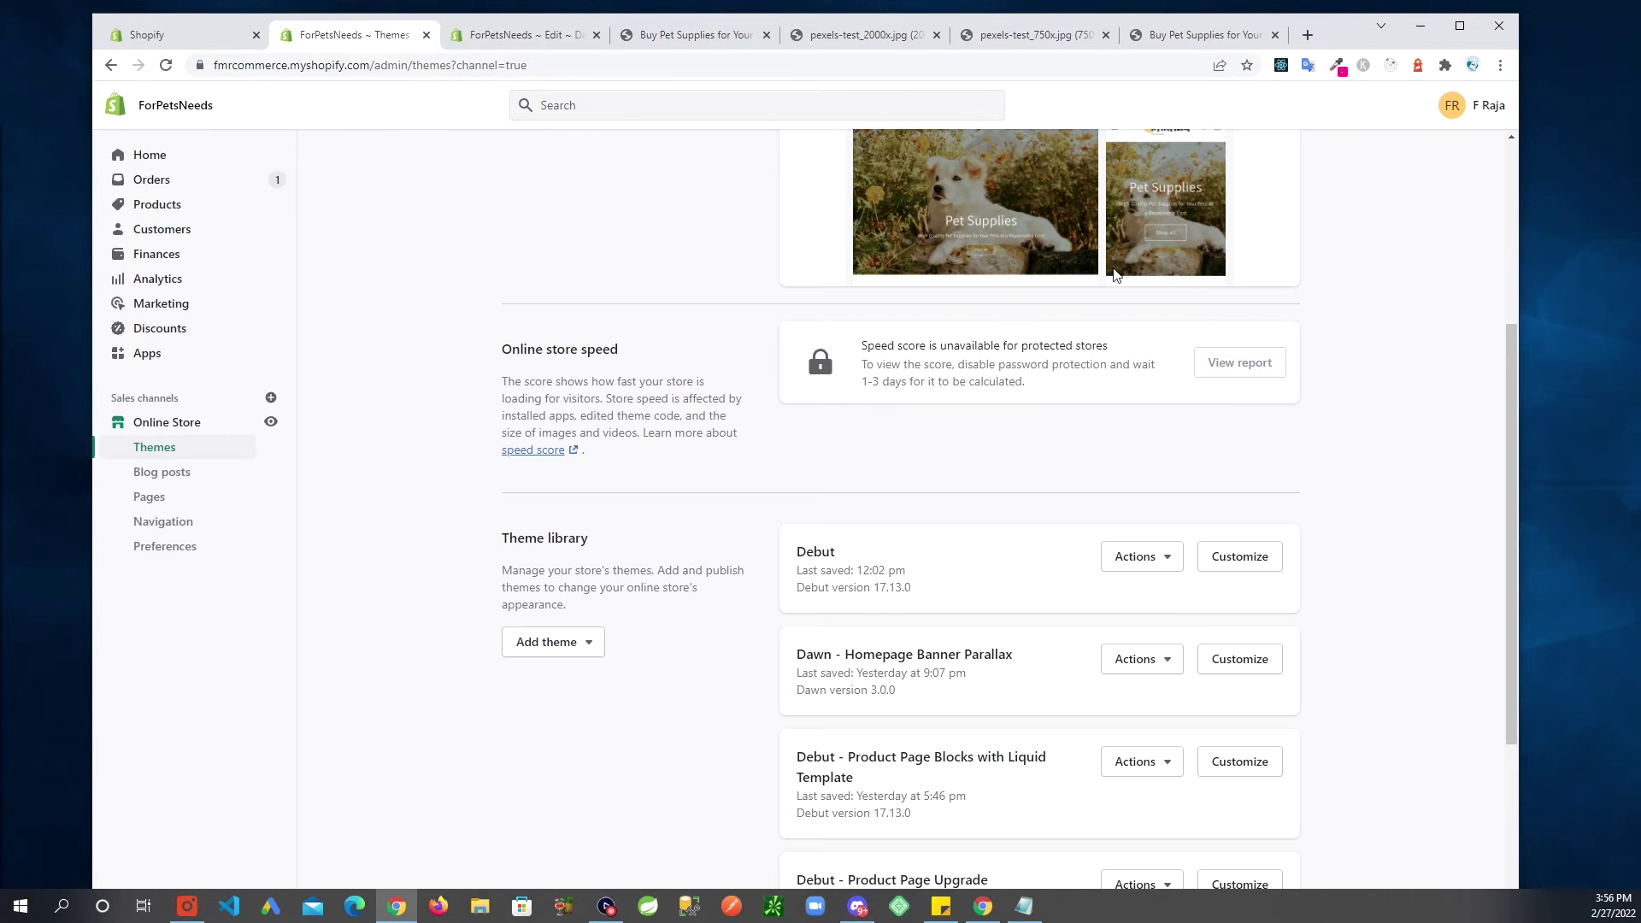
{"action": "left_click", "coordinate": [676, 37]}
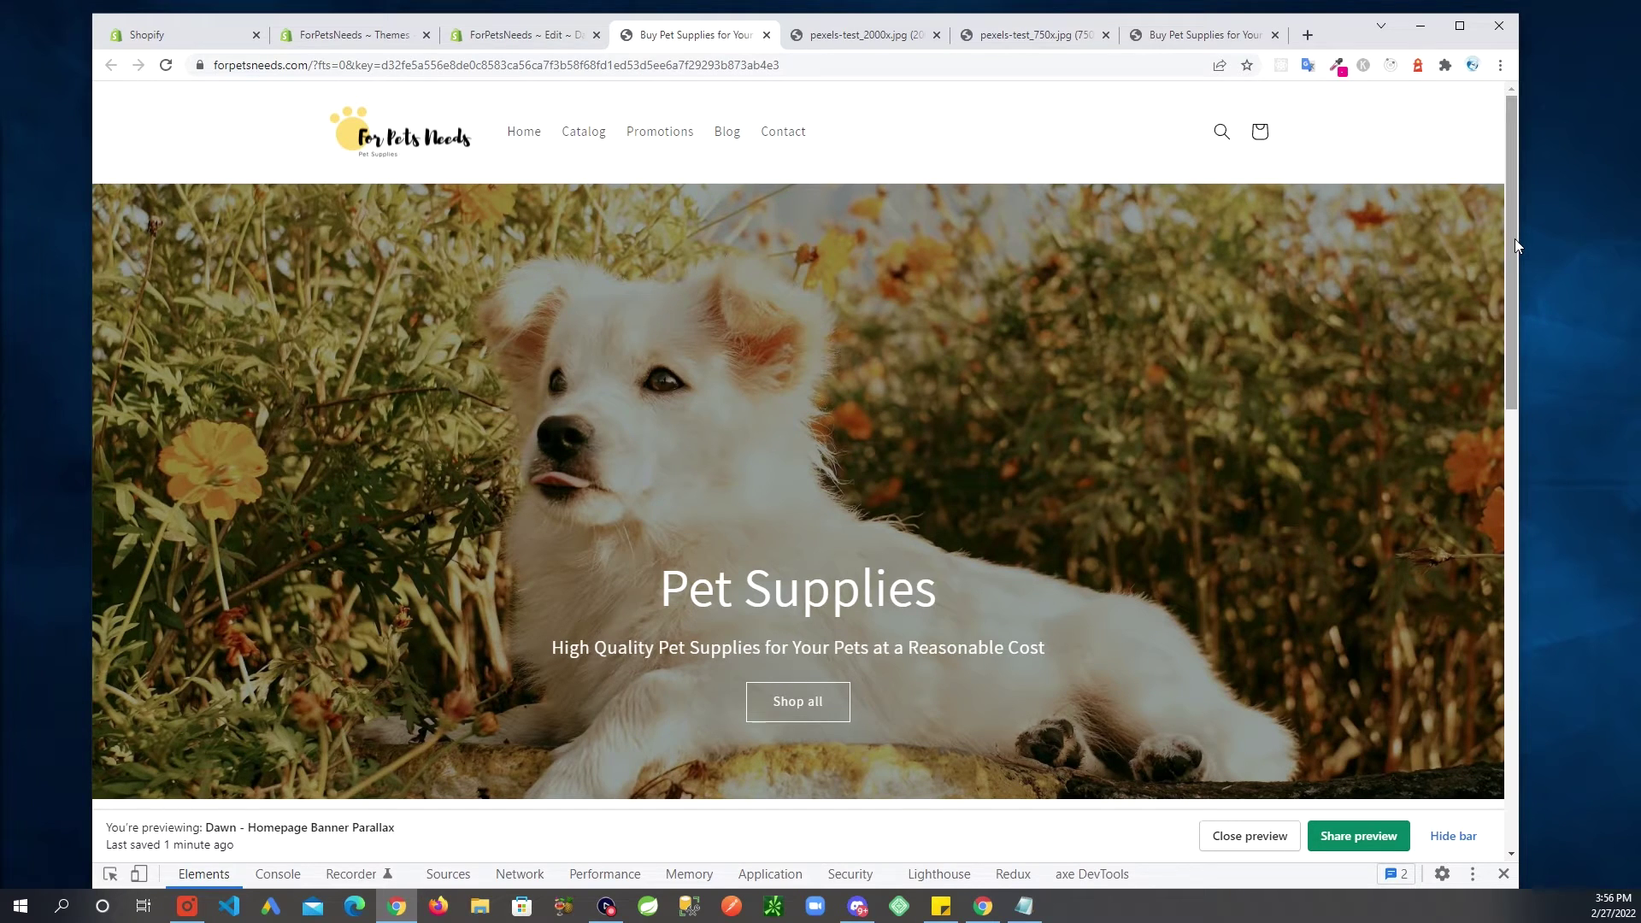
{"action": "scroll", "coordinate": [1514, 239], "scroll_direction": "down", "scroll_amount": 1}
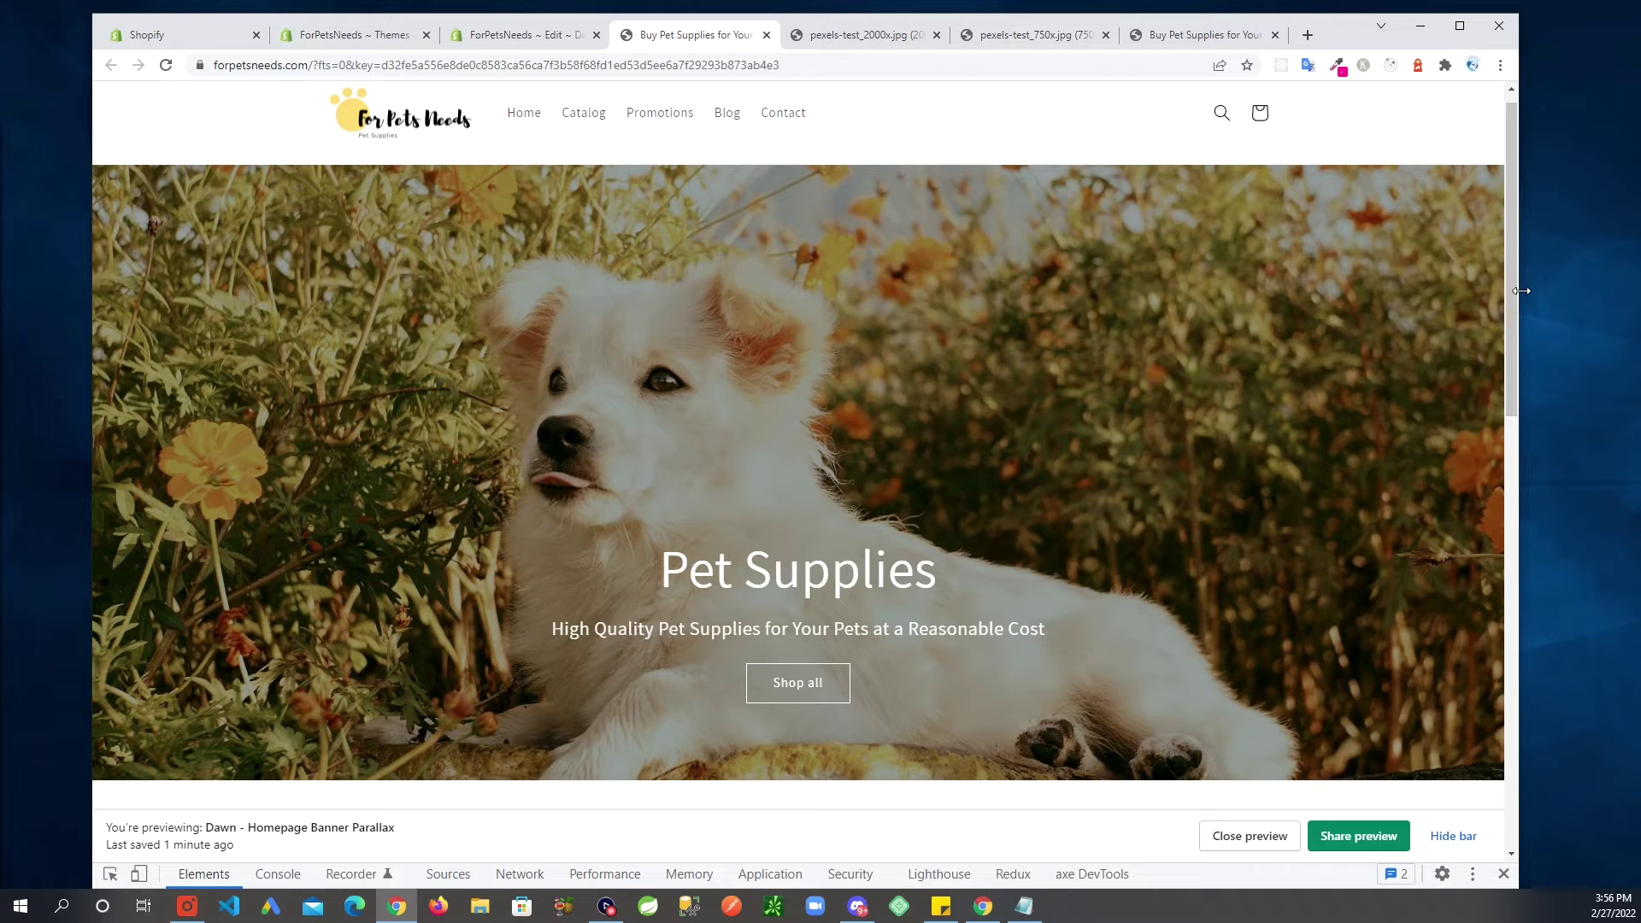
{"action": "left_click_drag", "start_coordinate": [1515, 294], "coordinate": [1483, 294]}
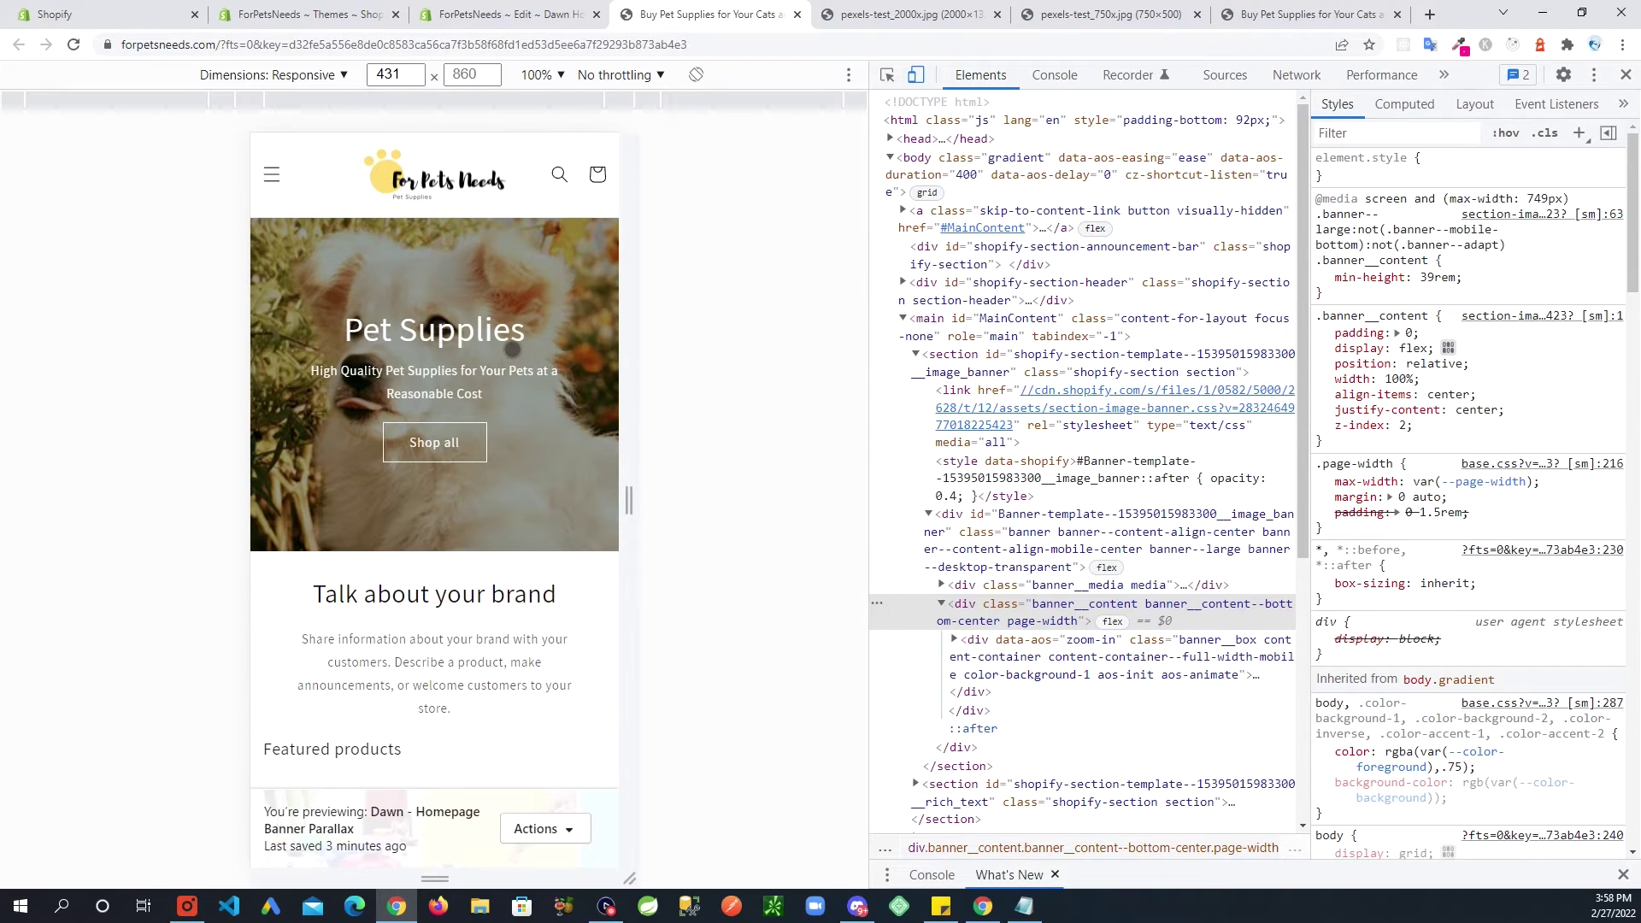
Step: Inspect the banner's div.banner__media and toggle its mobile background-position rule to compare the framing
{"action": "right_click", "coordinate": [433, 253]}
{"action": "left_click", "coordinate": [546, 613]}
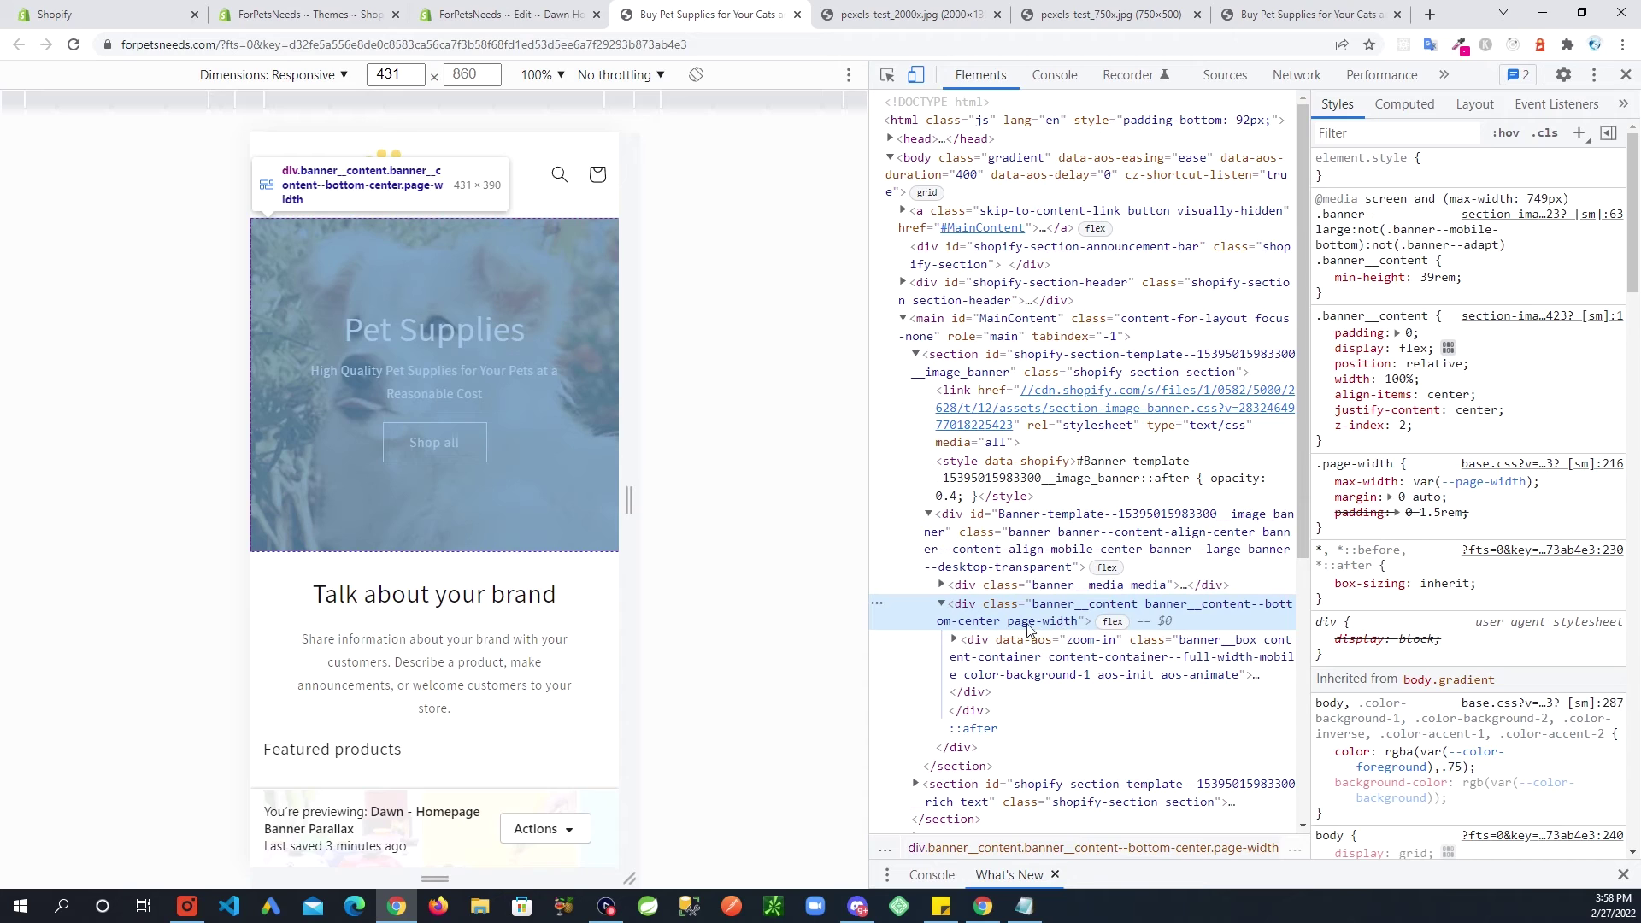
{"action": "left_click", "coordinate": [1090, 590]}
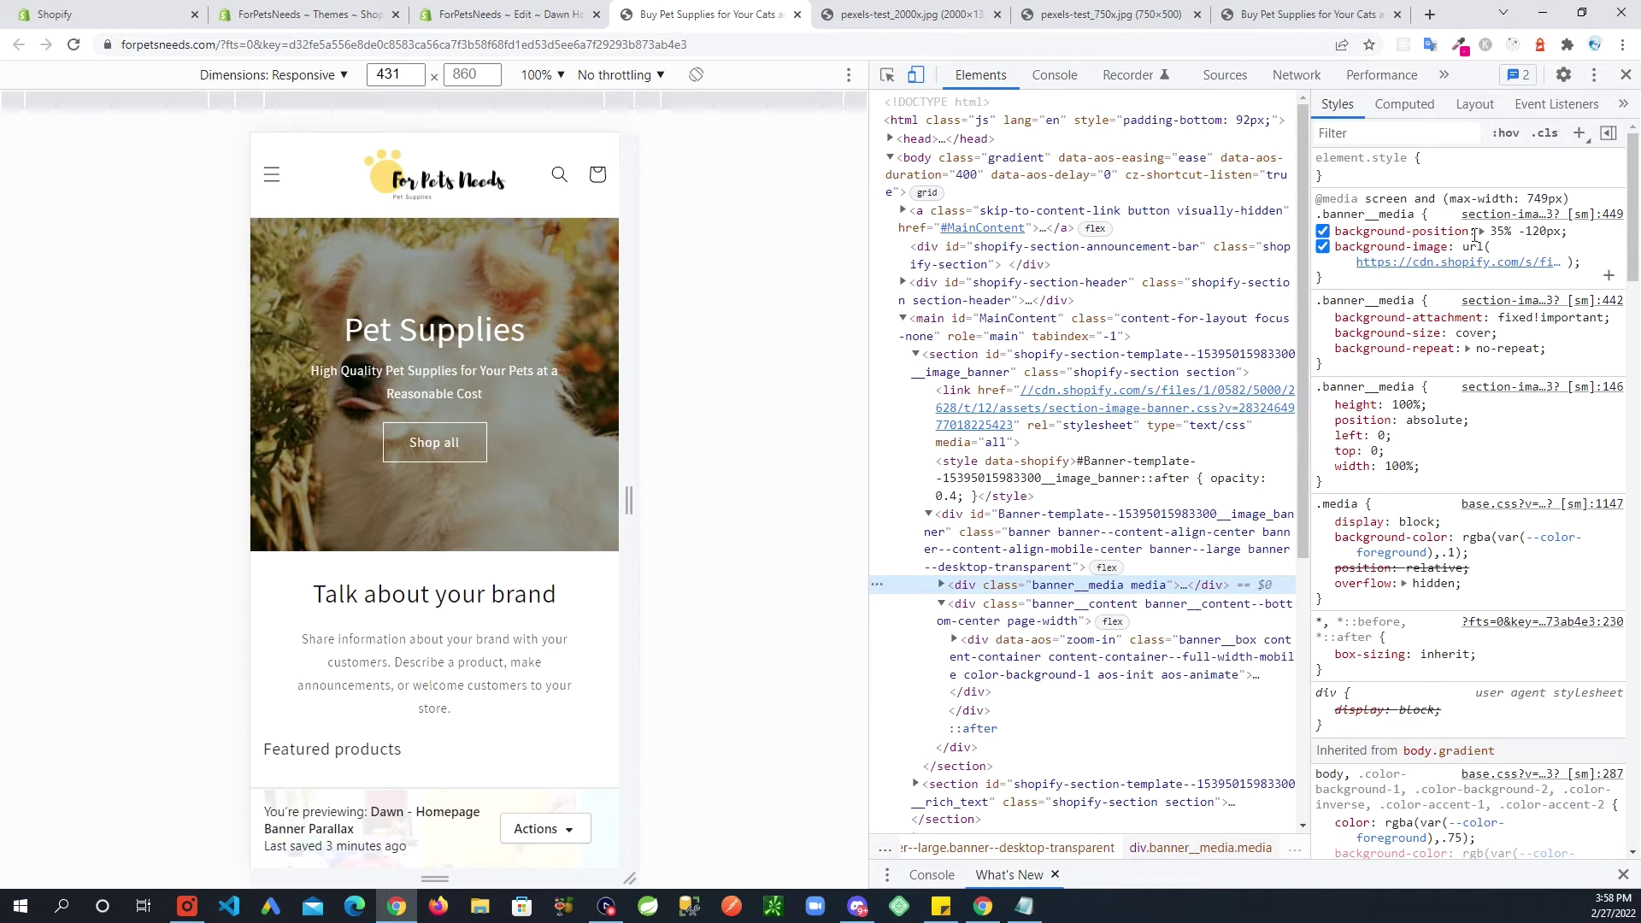
{"action": "left_click", "coordinate": [1322, 230]}
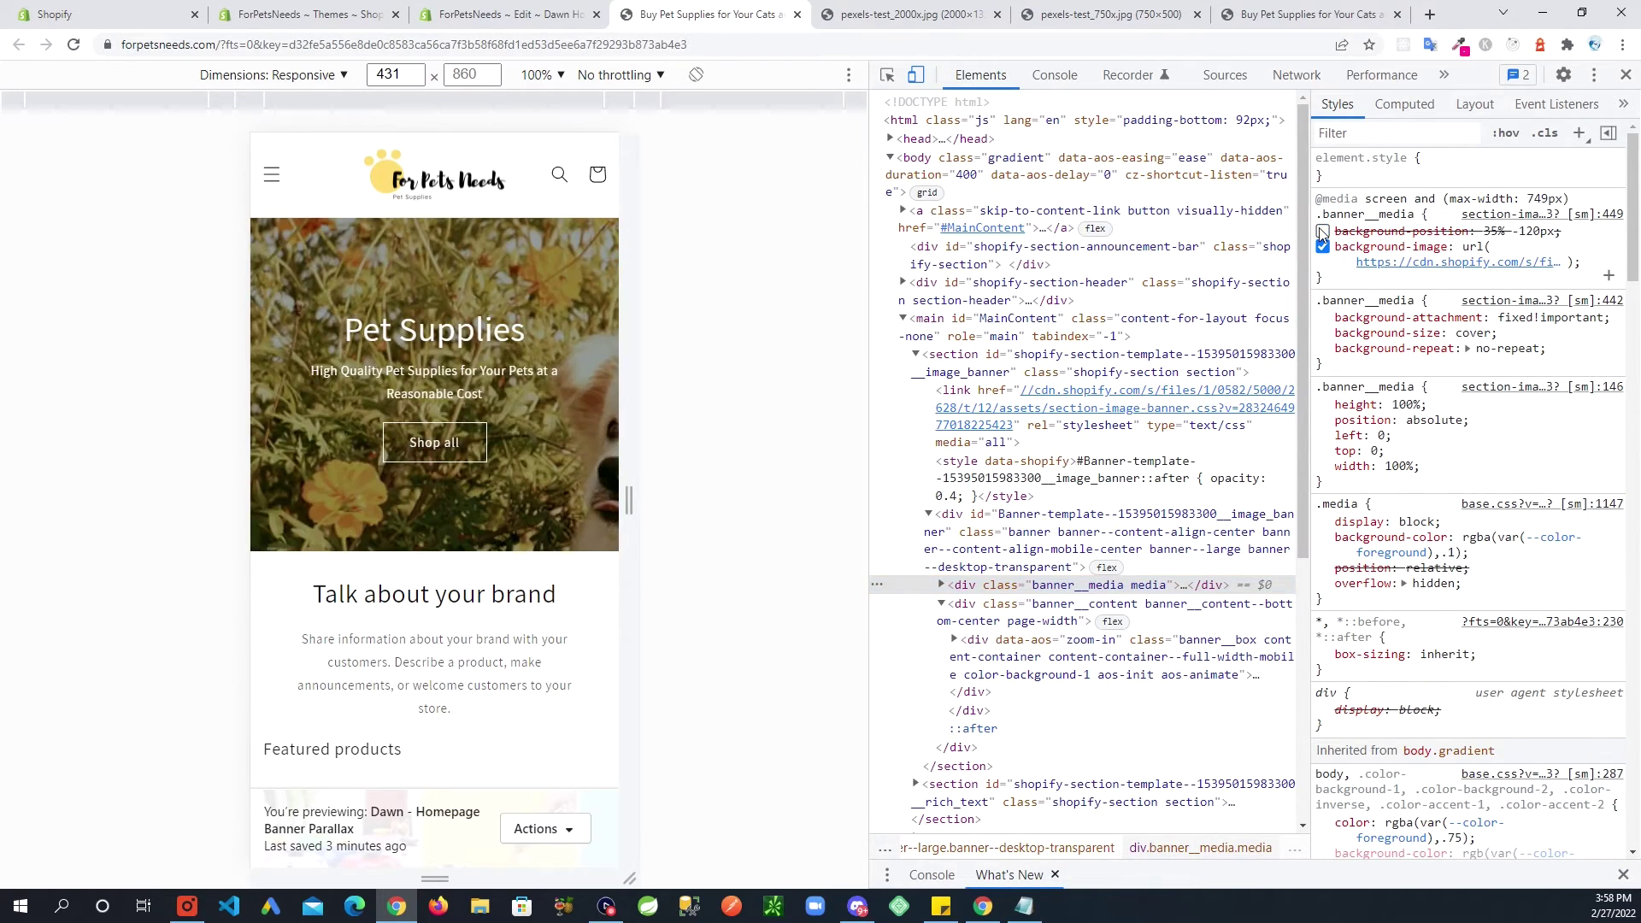
{"action": "left_click", "coordinate": [1322, 230]}
{"action": "left_click", "coordinate": [1322, 231]}
{"action": "left_click", "coordinate": [1322, 231]}
{"action": "left_click", "coordinate": [1322, 230]}
{"action": "left_click", "coordinate": [1322, 231]}
{"action": "left_click", "coordinate": [1322, 231]}
{"action": "left_click", "coordinate": [1321, 231]}
{"action": "left_click", "coordinate": [1322, 231]}
{"action": "left_click", "coordinate": [1322, 231]}
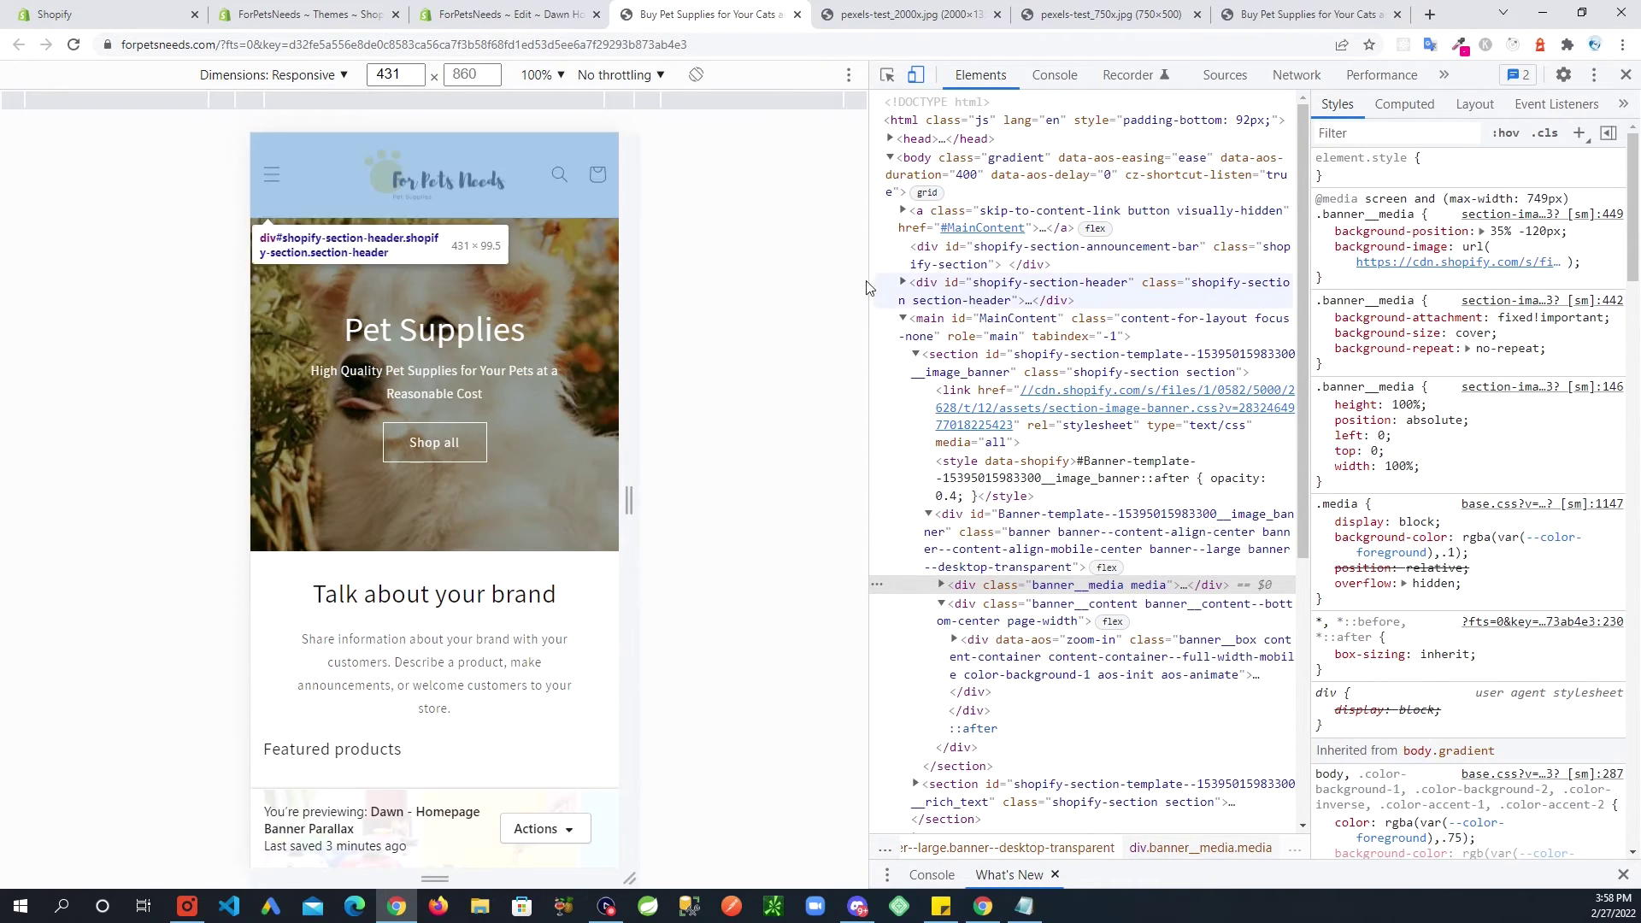
Step: Compare 34% and 35% horizontal background positions, keeping 35%
{"action": "left_click", "coordinate": [1424, 230]}
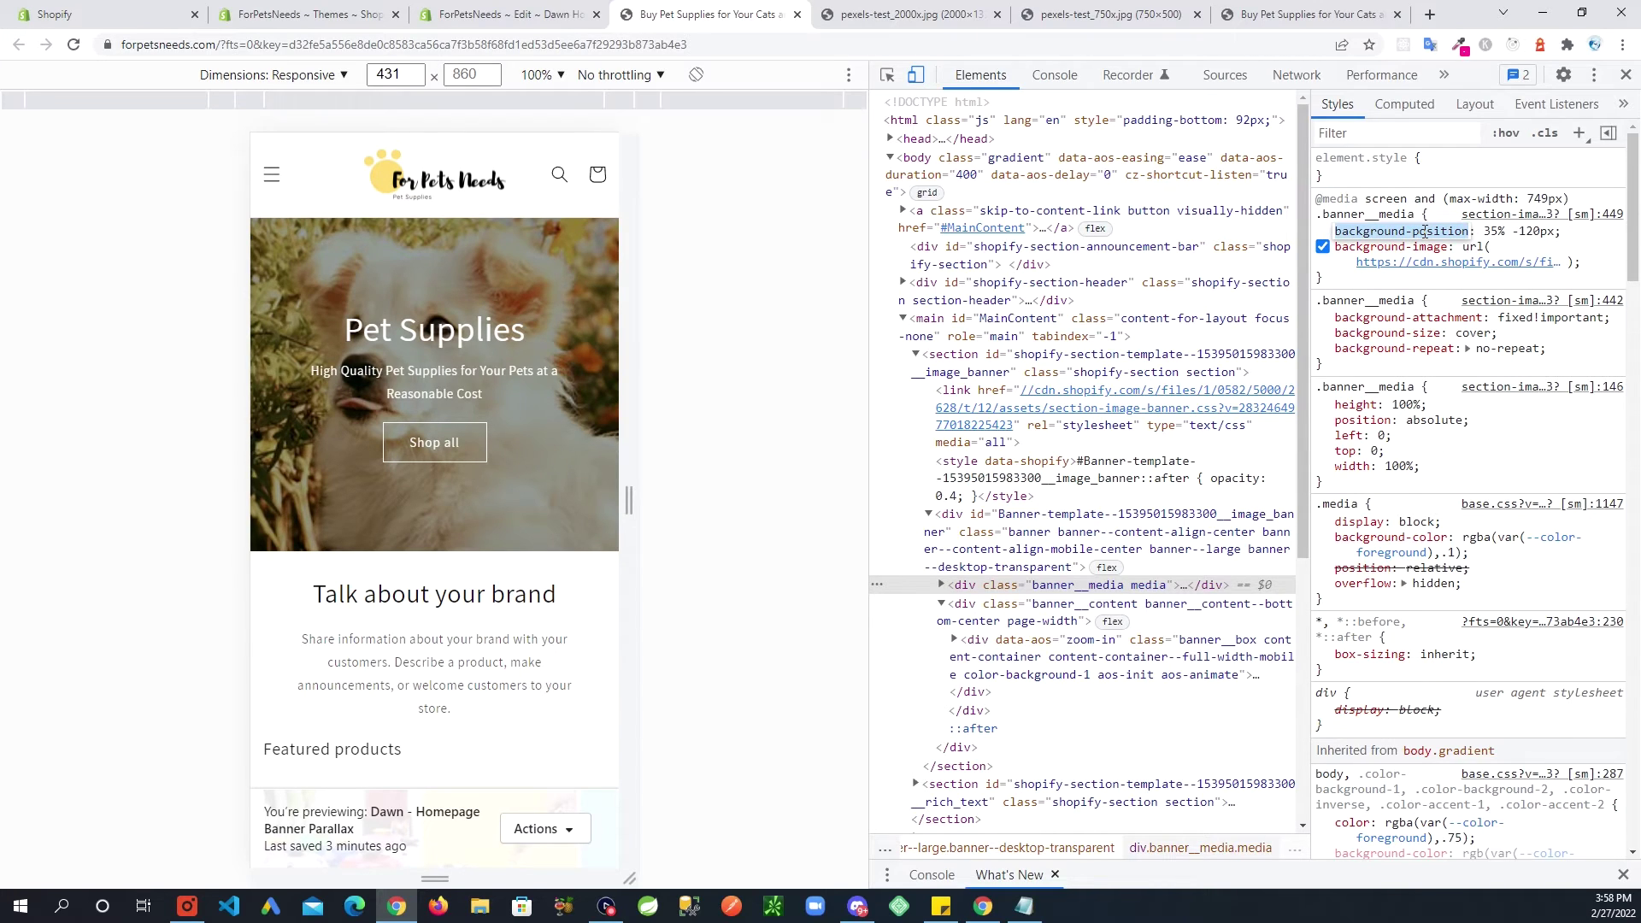
{"action": "left_click", "coordinate": [1494, 233]}
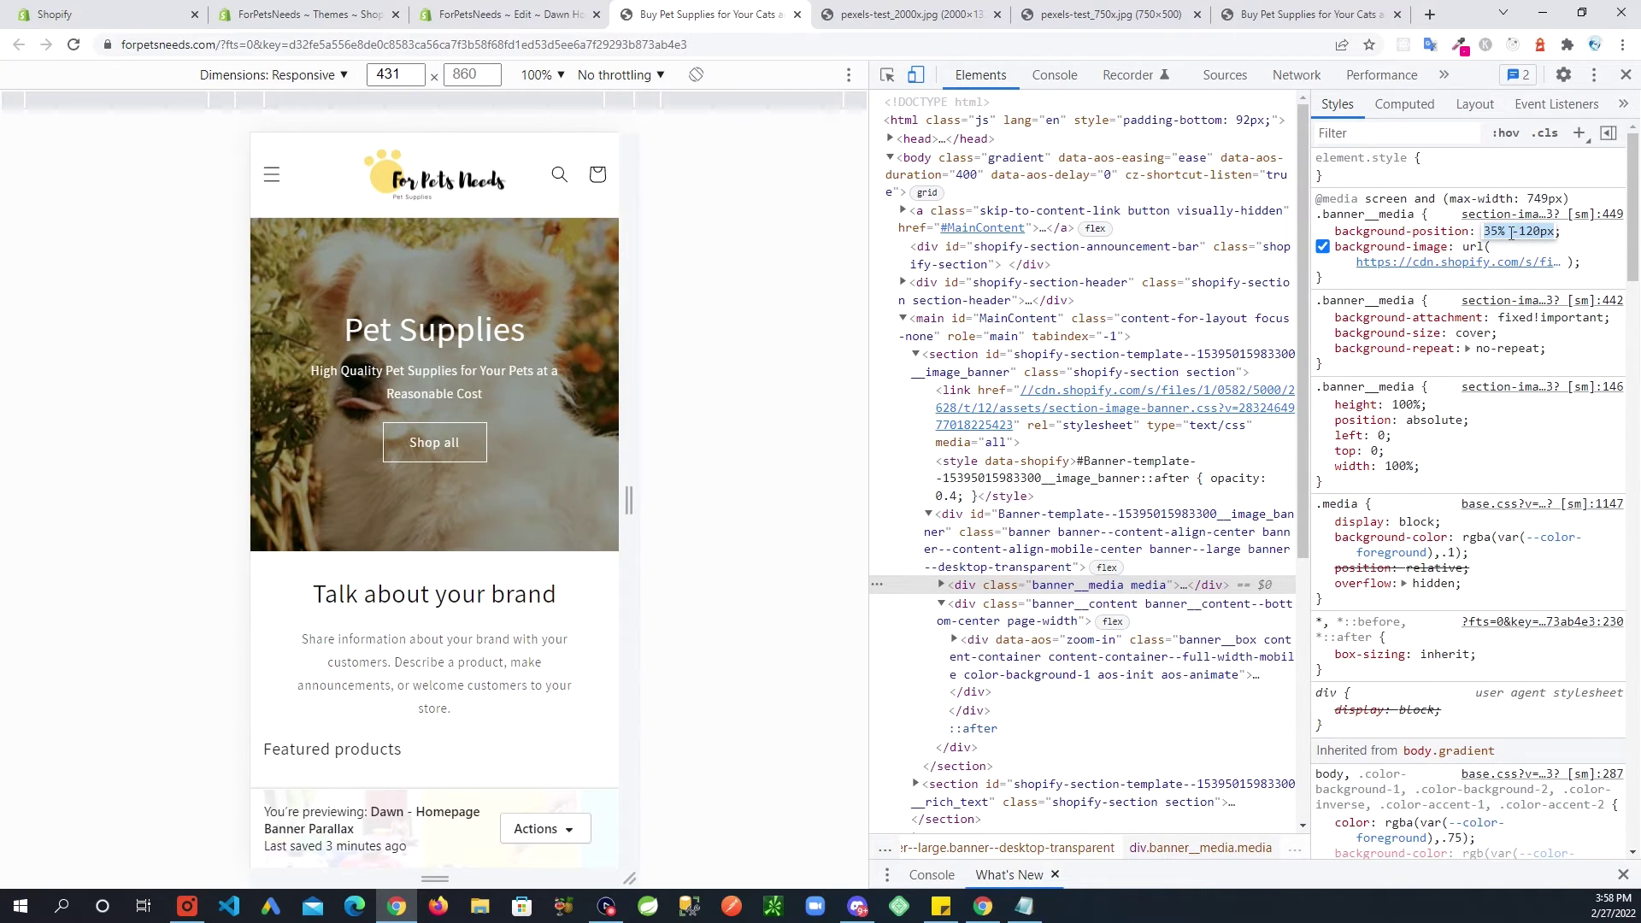
{"action": "double_click", "coordinate": [1495, 231]}
{"action": "left_click_drag", "start_coordinate": [1507, 229], "coordinate": [1486, 236]}
{"action": "key", "text": "Down"}
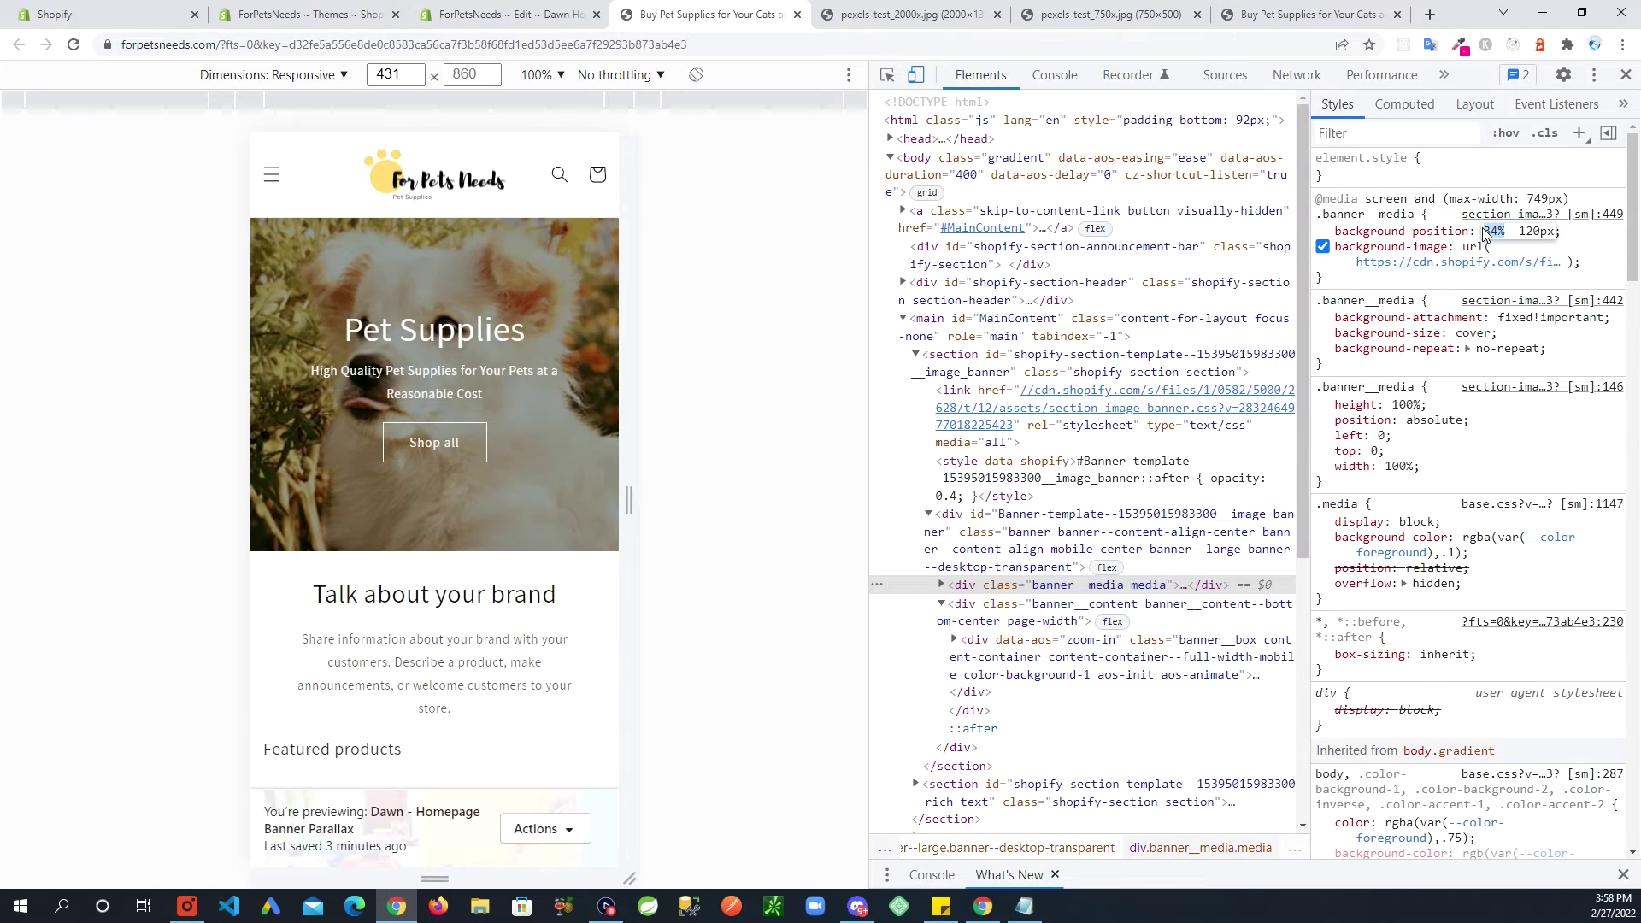
{"action": "key", "text": "Down"}
{"action": "key", "text": "Up"}
{"action": "key", "text": "Down"}
{"action": "key", "text": "Up"}
{"action": "key", "text": "Down"}
{"action": "key", "text": "Up"}
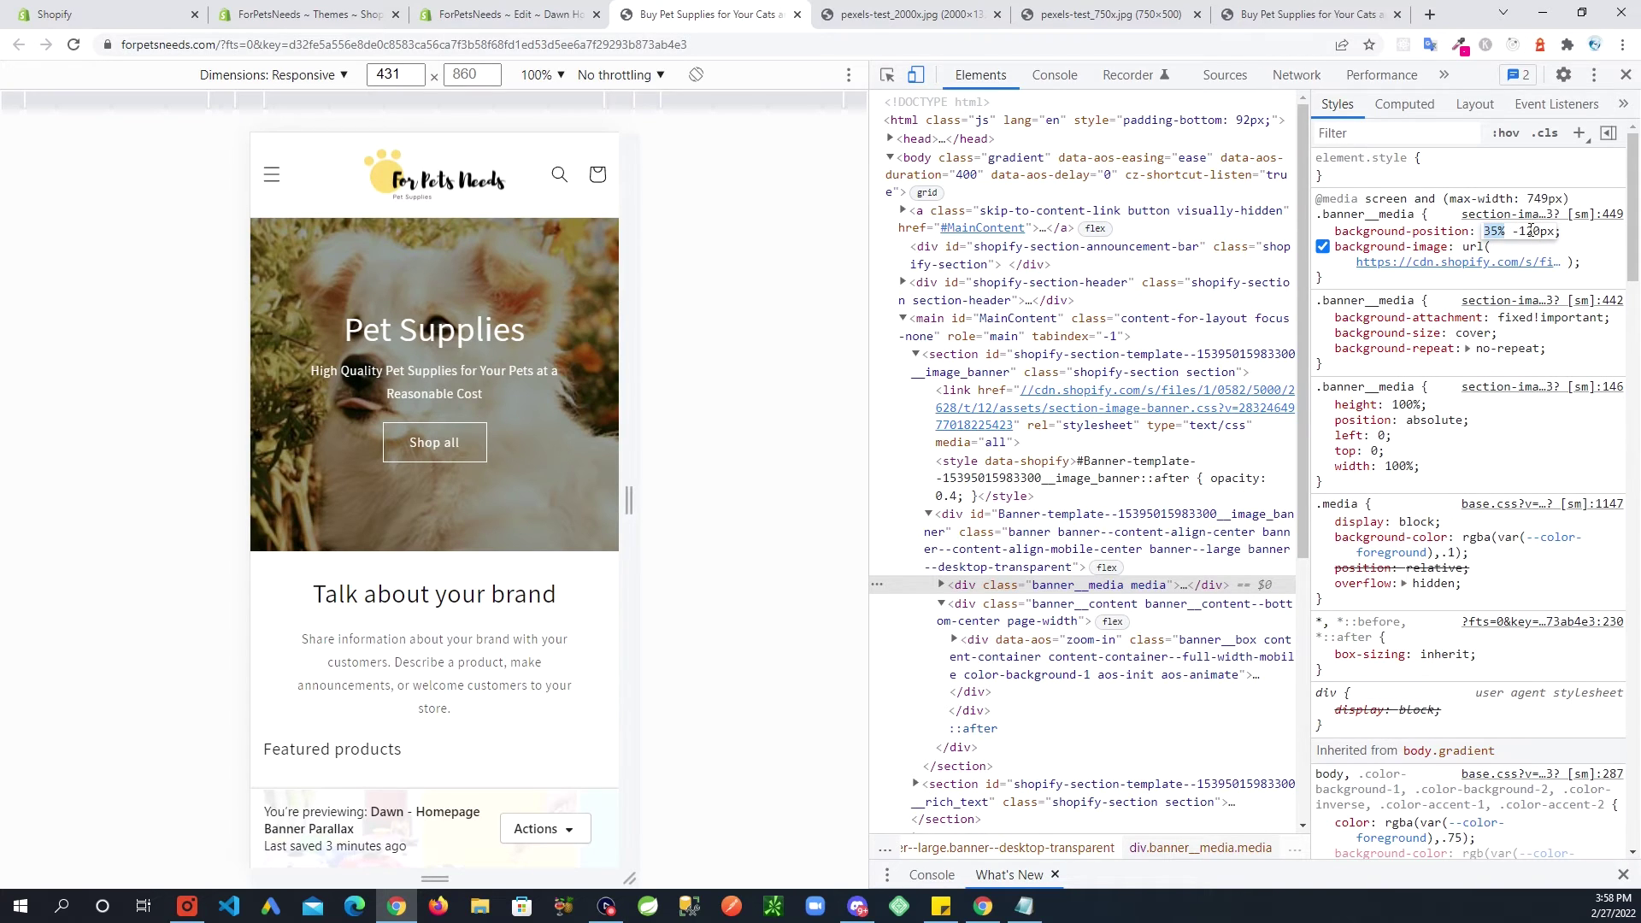
Step: Adjust the vertical background offset from -120px to -127px
{"action": "double_click", "coordinate": [1531, 231]}
{"action": "key", "text": "shift+Left"}
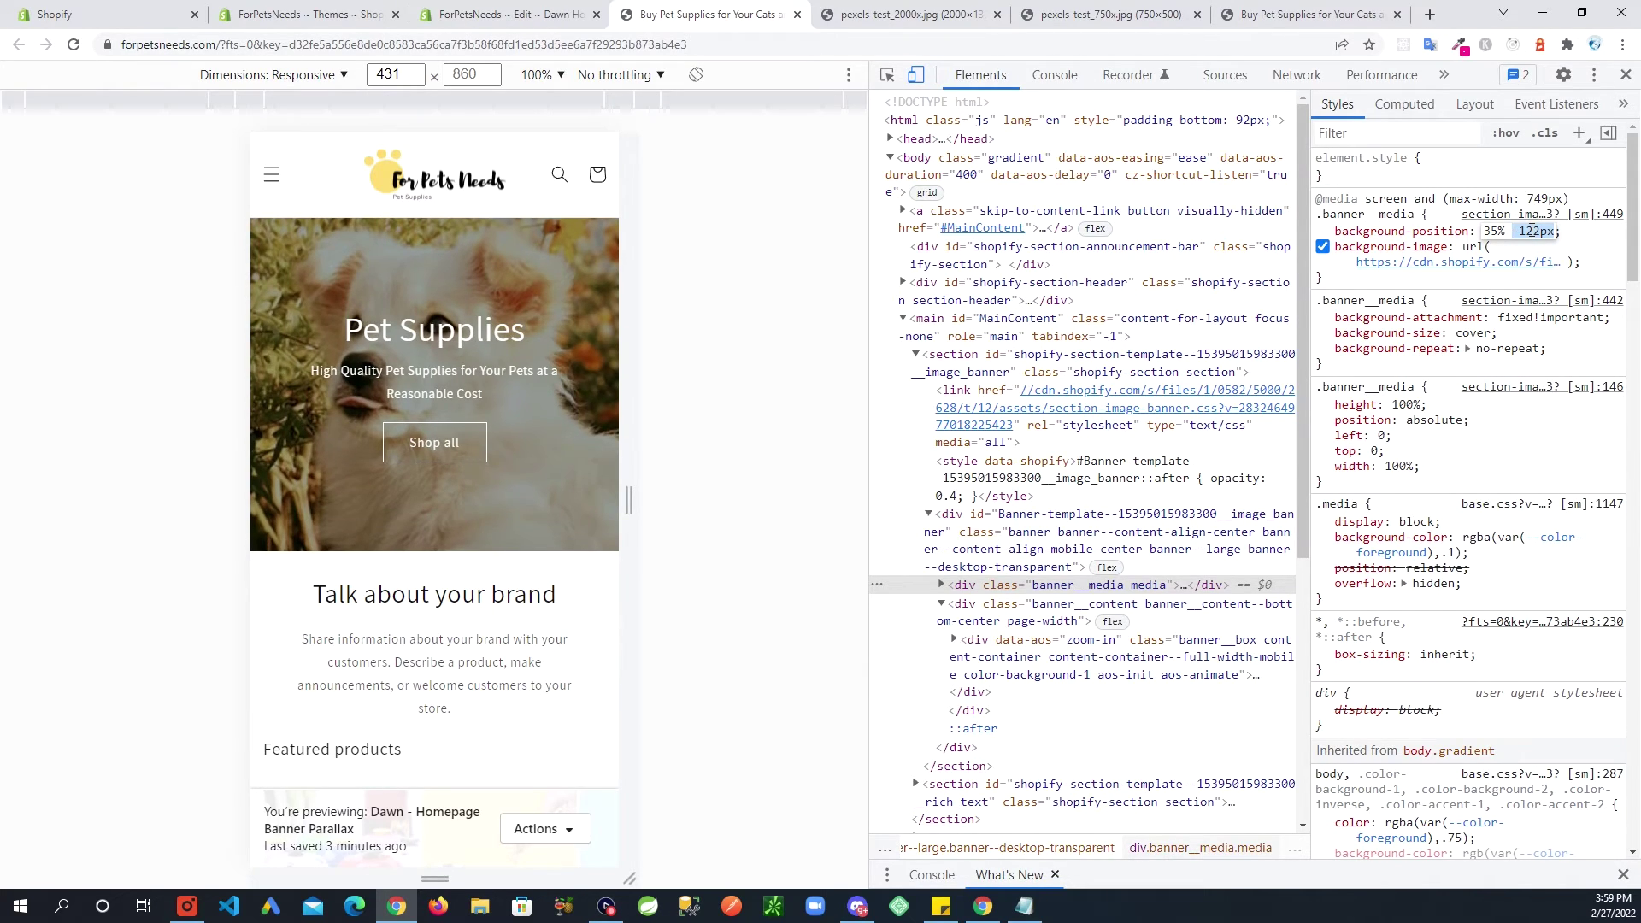
{"action": "key", "text": "Down"}
{"action": "key", "text": "Down"}
{"action": "key", "text": "Down"}
{"action": "key", "text": "Down"}
{"action": "key", "text": "Down"}
{"action": "key", "text": "Down"}
{"action": "key", "text": "Down"}
{"action": "key", "text": "Down"}
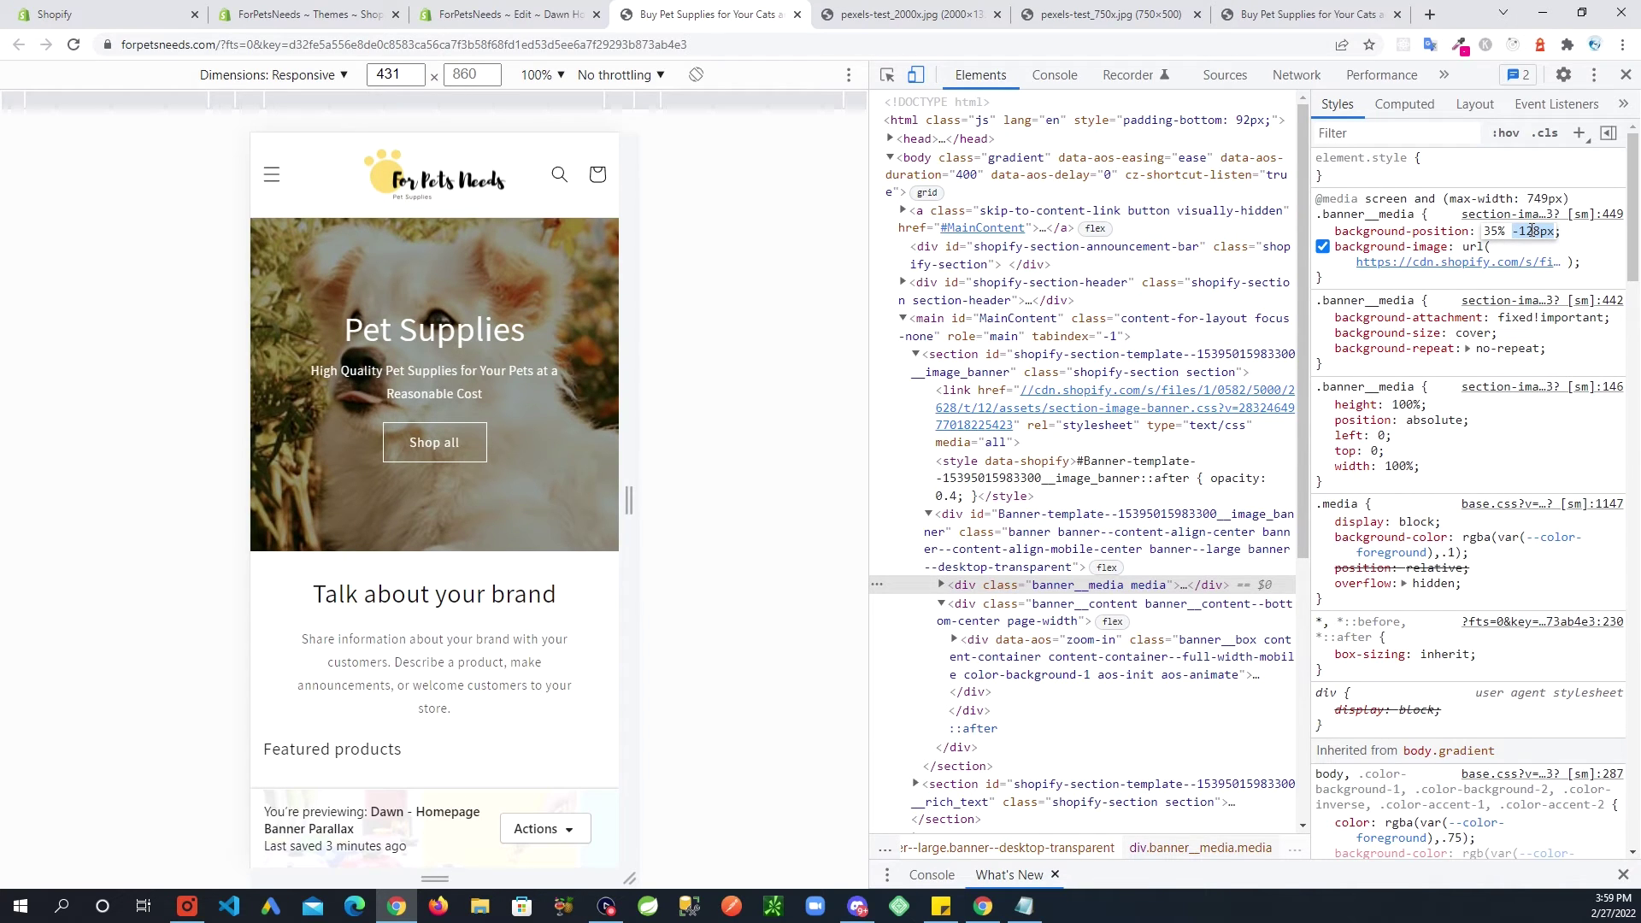
{"action": "key", "text": "Up"}
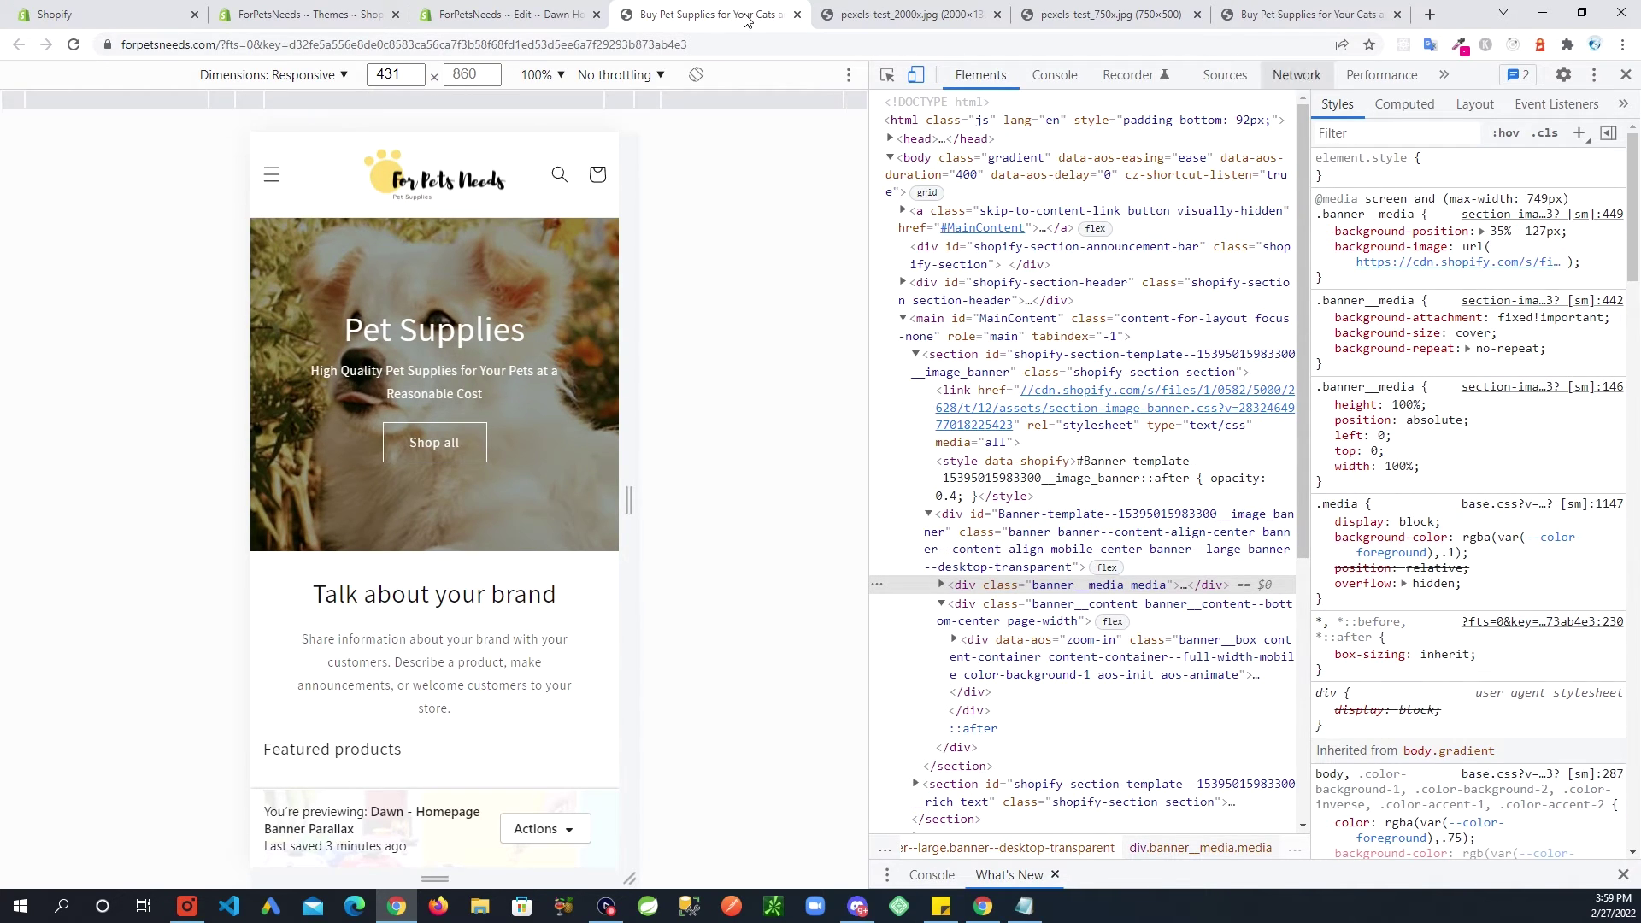
Step: In the banner CSS, highlight the mobile background-position rule and the 750x image URL
{"action": "left_click", "coordinate": [546, 14]}
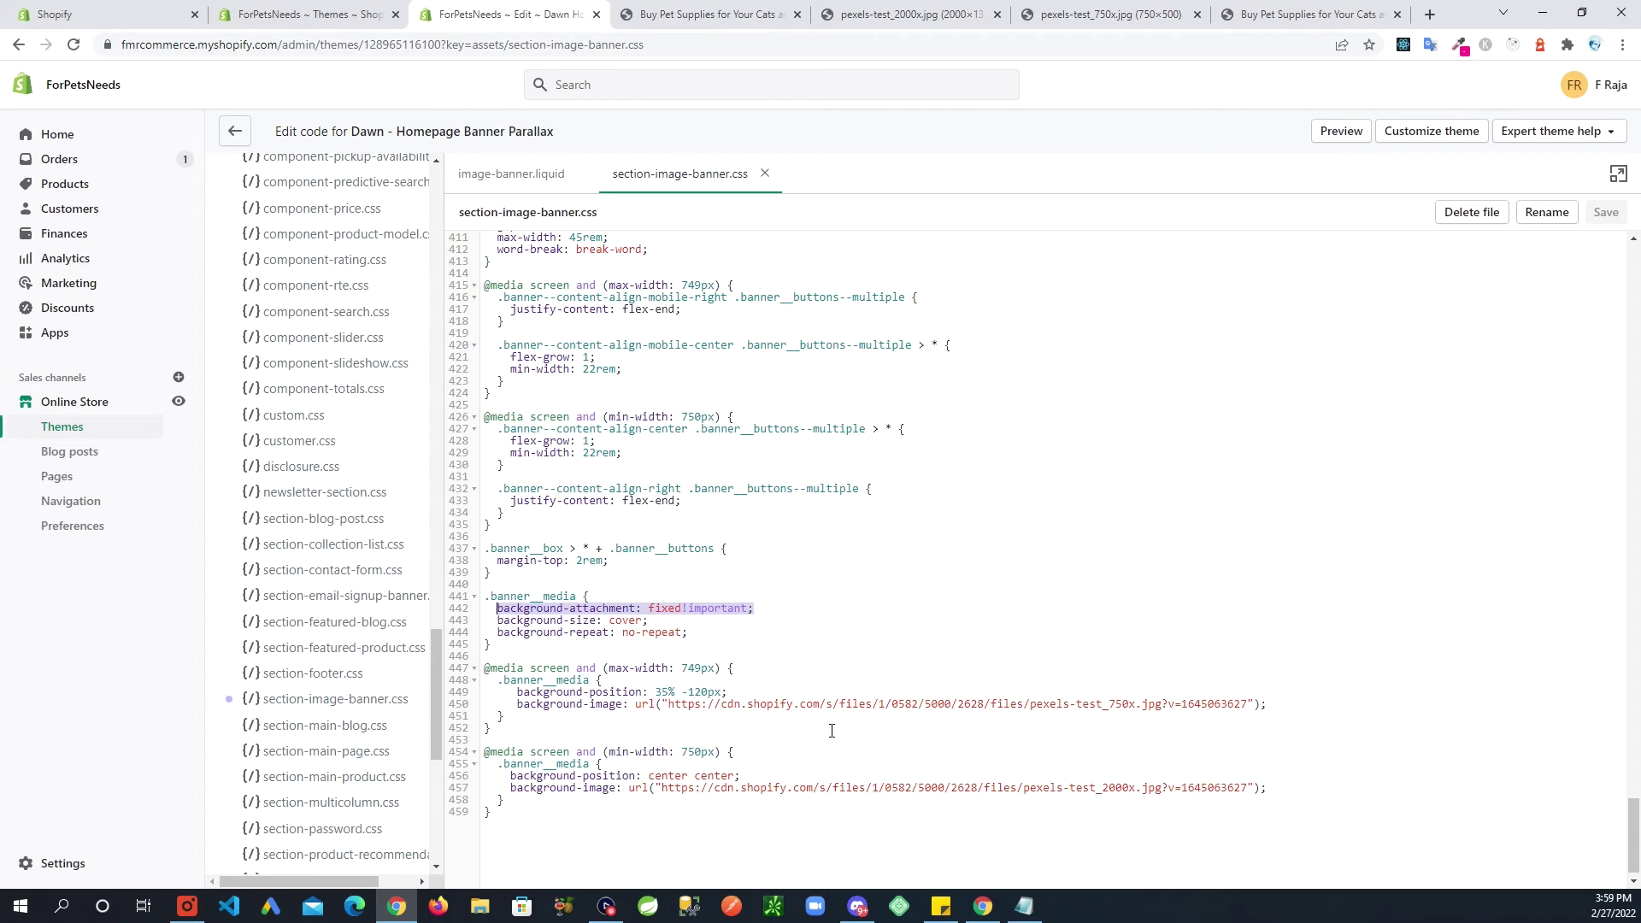
{"action": "left_click", "coordinate": [743, 692]}
{"action": "left_click_drag", "start_coordinate": [735, 692], "coordinate": [517, 692]}
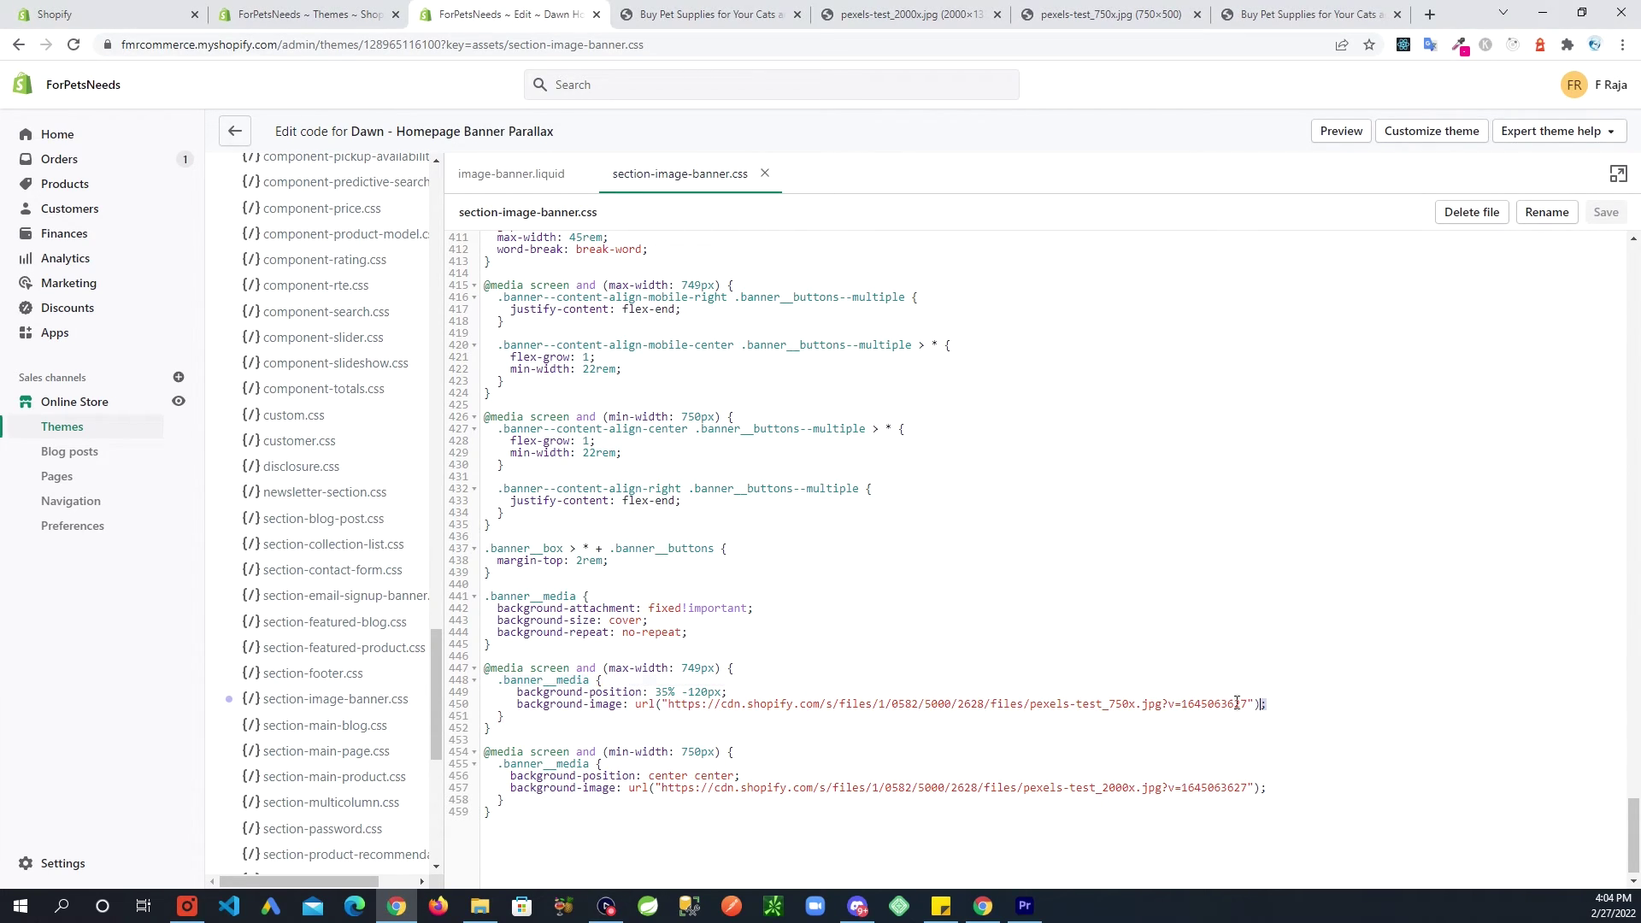
{"action": "left_click_drag", "start_coordinate": [1267, 704], "coordinate": [1078, 702]}
{"action": "left_click", "coordinate": [1041, 705]}
{"action": "left_click_drag", "start_coordinate": [1137, 704], "coordinate": [1111, 705]}
{"action": "left_click", "coordinate": [547, 726]}
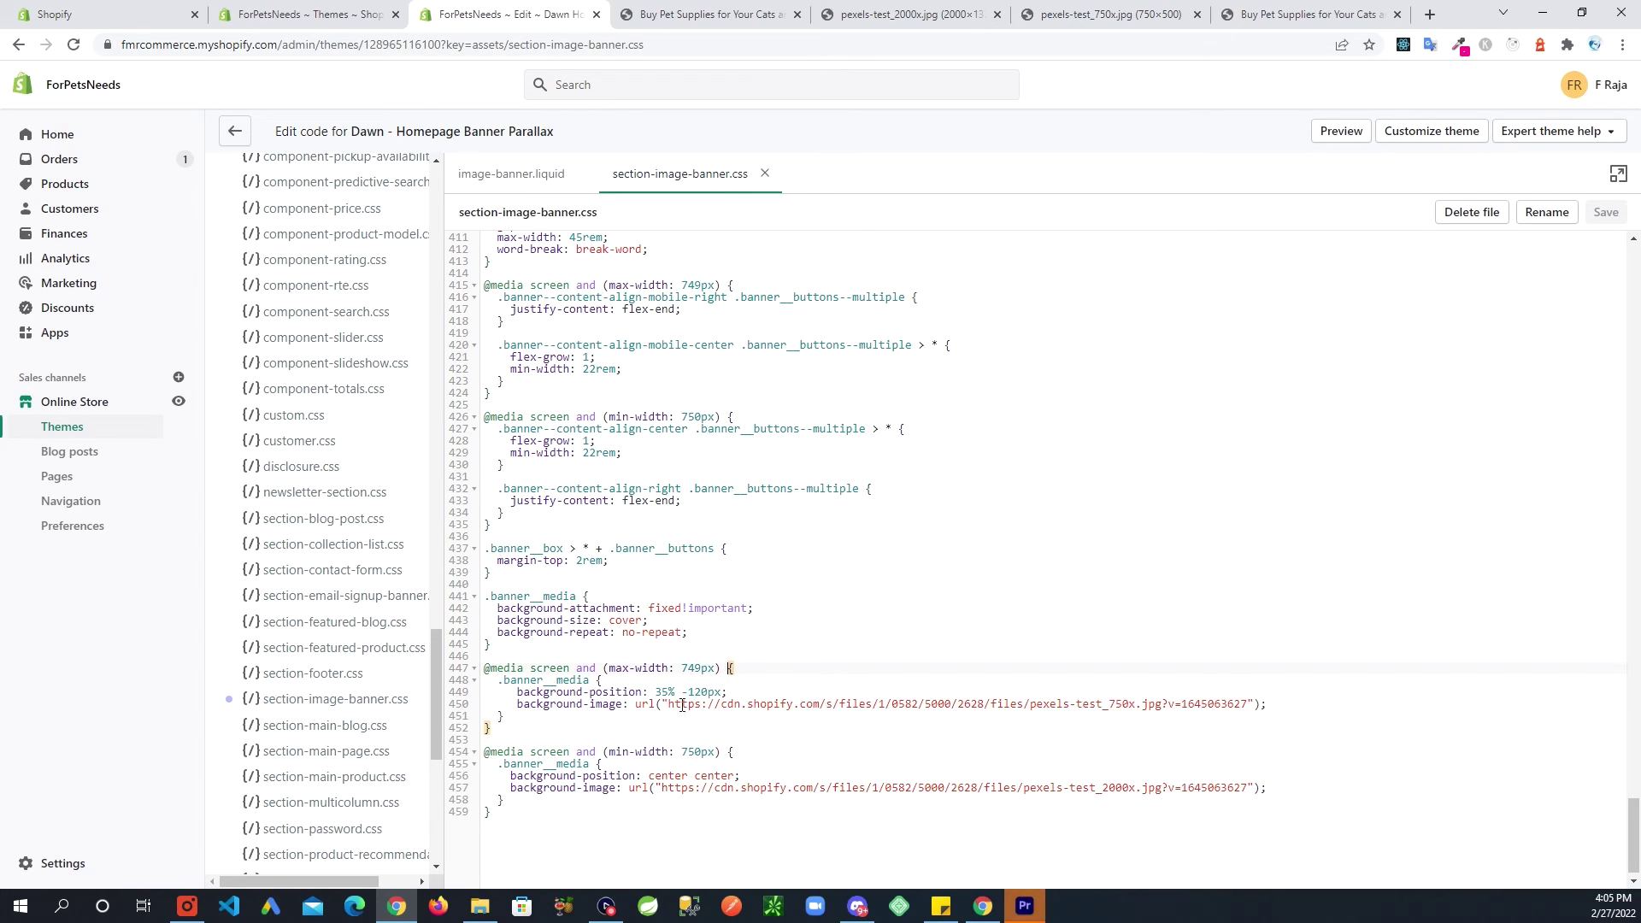
Step: Highlight the max-width: 749px media query and the test_750x mobile image name
{"action": "double_click", "coordinate": [547, 727]}
{"action": "key", "text": "Down"}
{"action": "left_click_drag", "start_coordinate": [1135, 704], "coordinate": [1057, 702]}
{"action": "left_click", "coordinate": [1150, 703]}
{"action": "left_click_drag", "start_coordinate": [1135, 704], "coordinate": [1114, 704]}
{"action": "left_click", "coordinate": [1144, 704]}
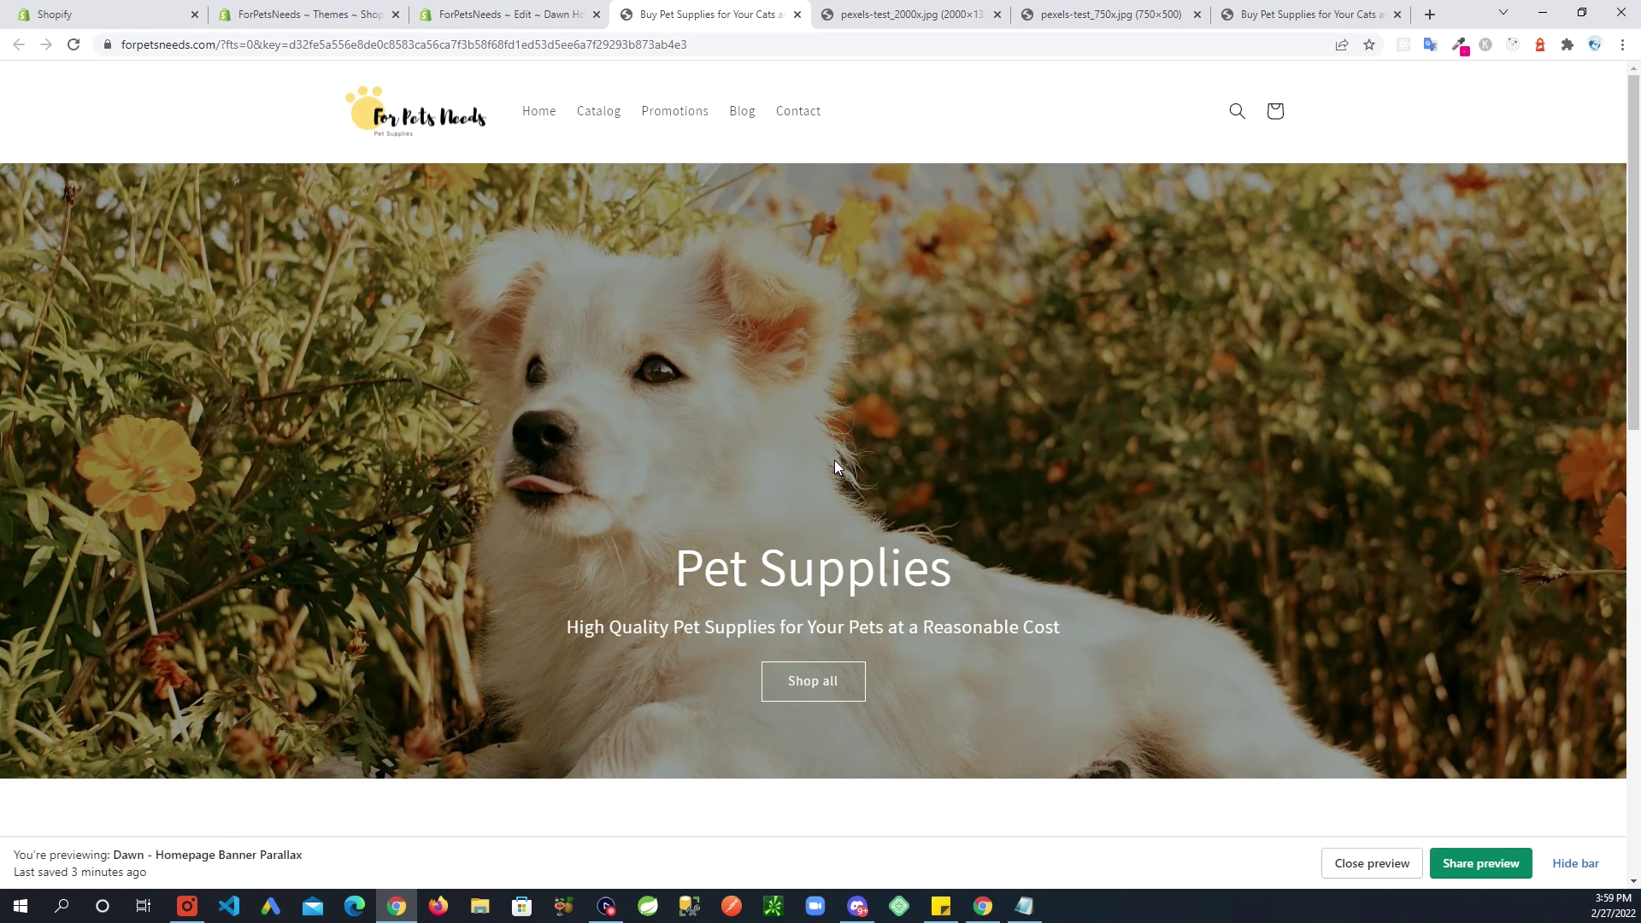
Step: Scroll the full-width storefront to check the fixed parallax banner on desktop
{"action": "scroll", "coordinate": [825, 468], "scroll_direction": "down", "scroll_amount": 2}
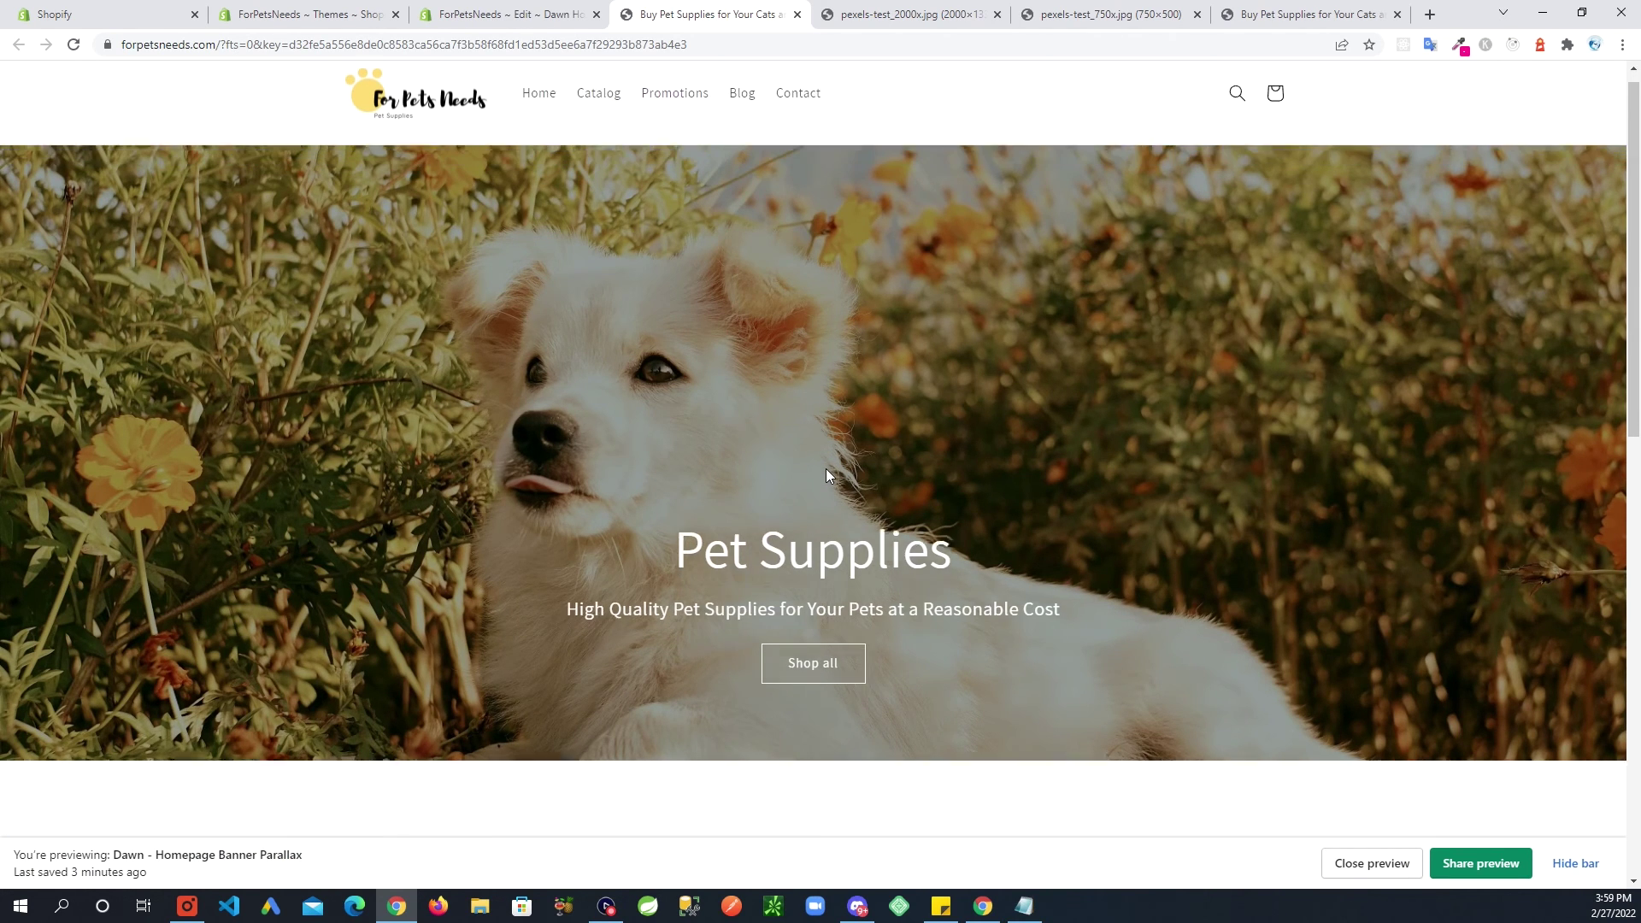
{"action": "scroll", "coordinate": [826, 468], "scroll_direction": "up", "scroll_amount": 2}
{"action": "scroll", "coordinate": [824, 462], "scroll_direction": "down", "scroll_amount": 3}
{"action": "scroll", "coordinate": [819, 468], "scroll_direction": "down", "scroll_amount": 3}
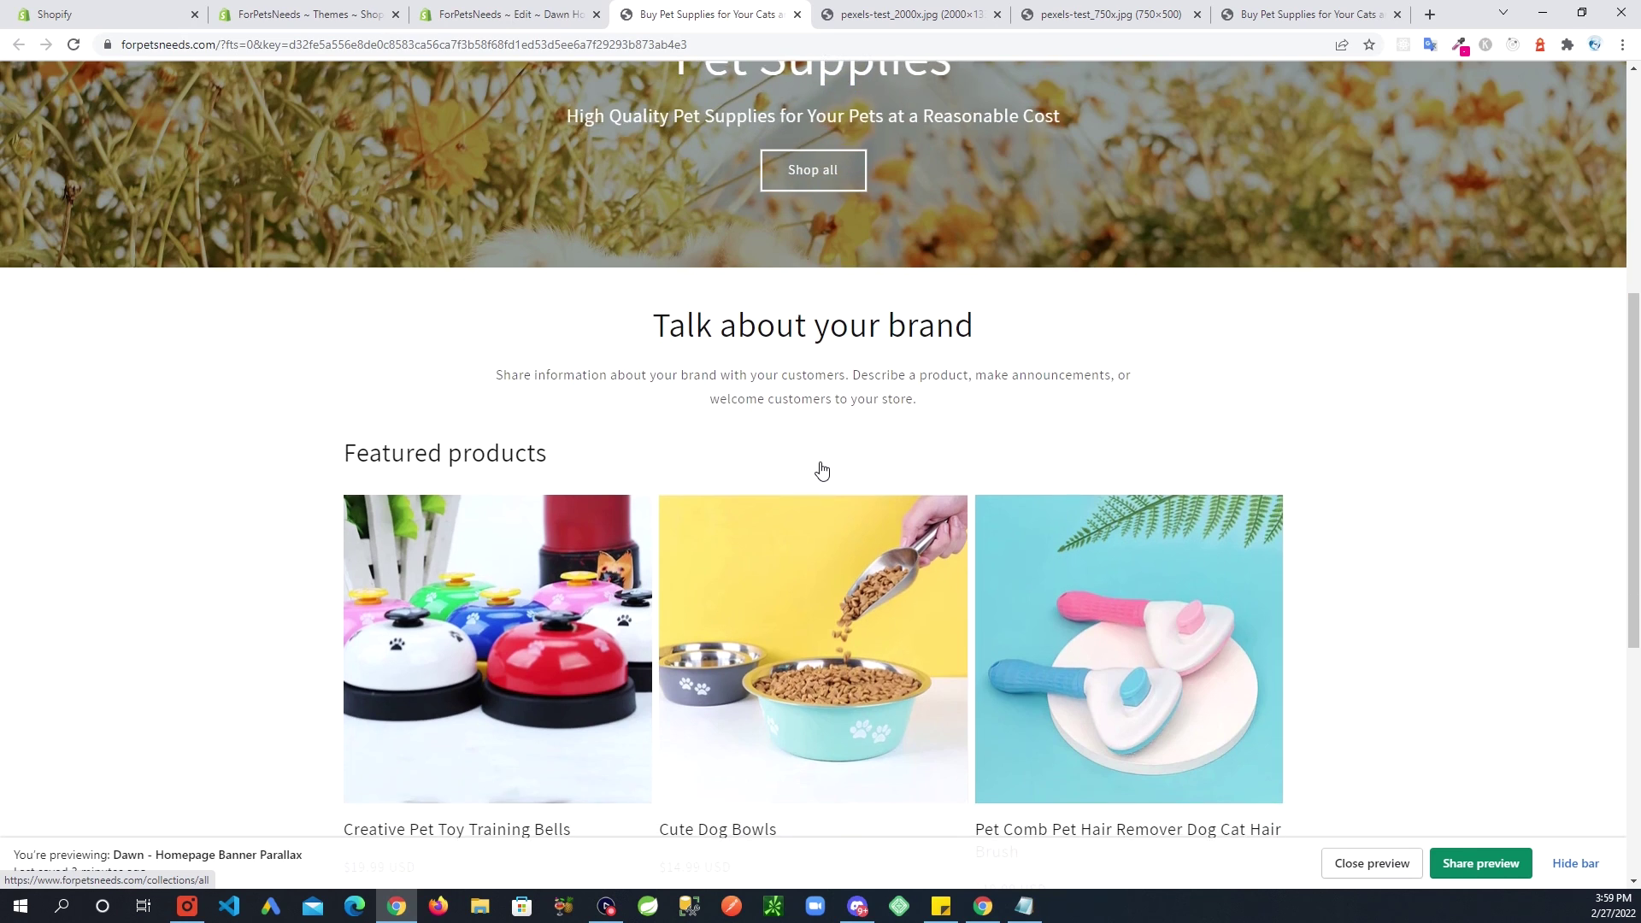
{"action": "scroll", "coordinate": [821, 468], "scroll_direction": "up", "scroll_amount": 6}
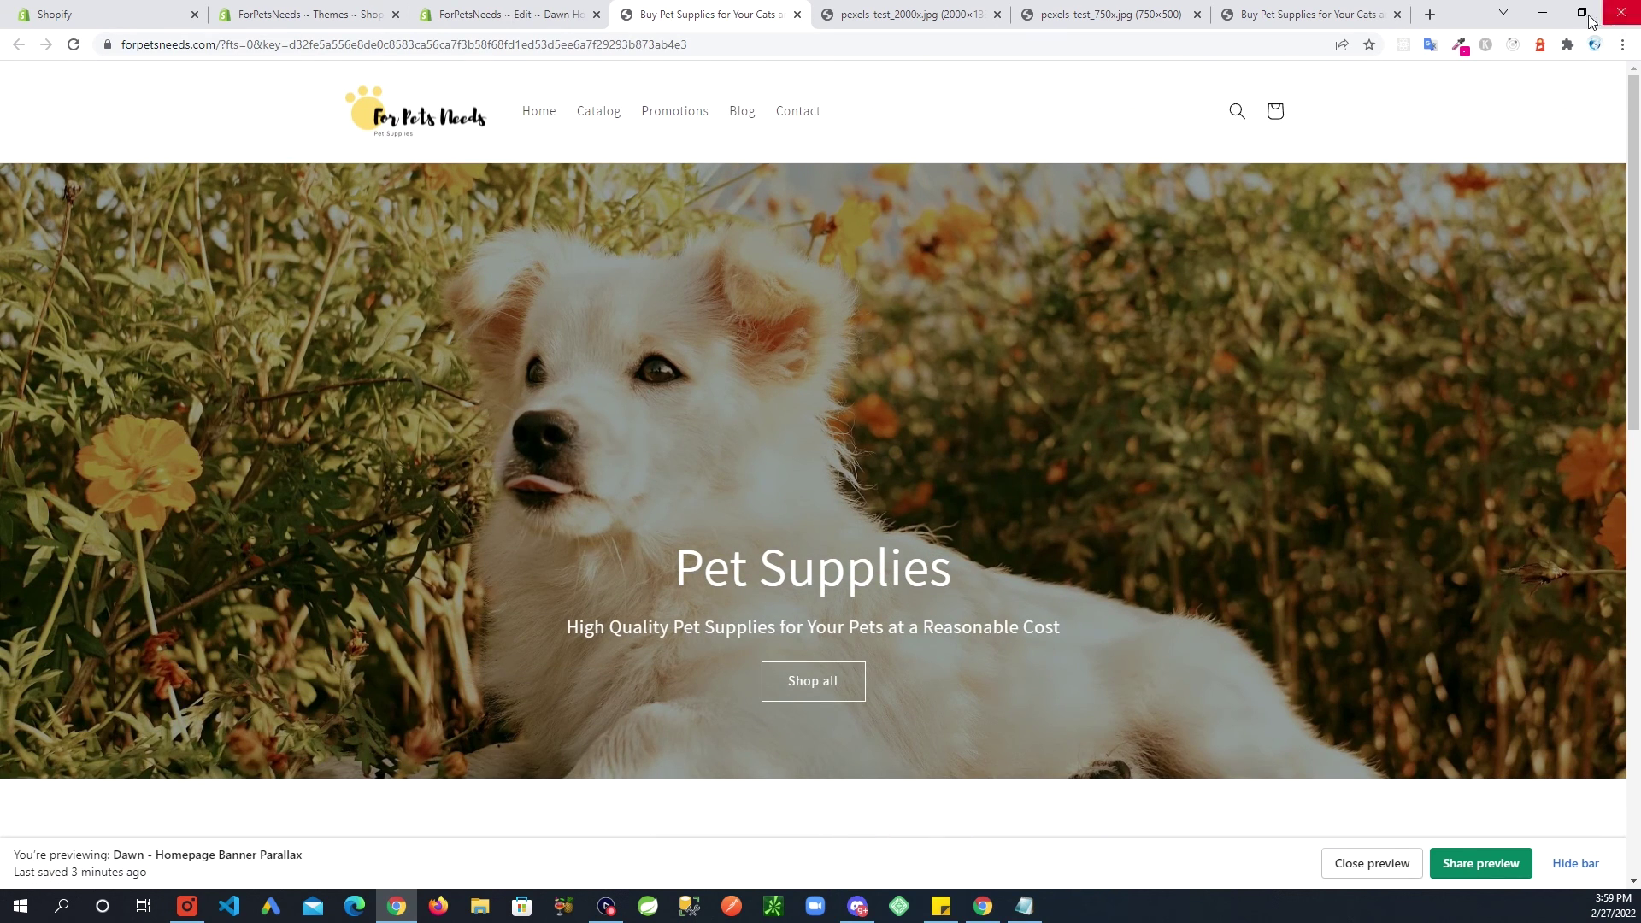
Step: Resize the browser to a medium-width window and scroll to check the banner again
{"action": "left_click", "coordinate": [1581, 12]}
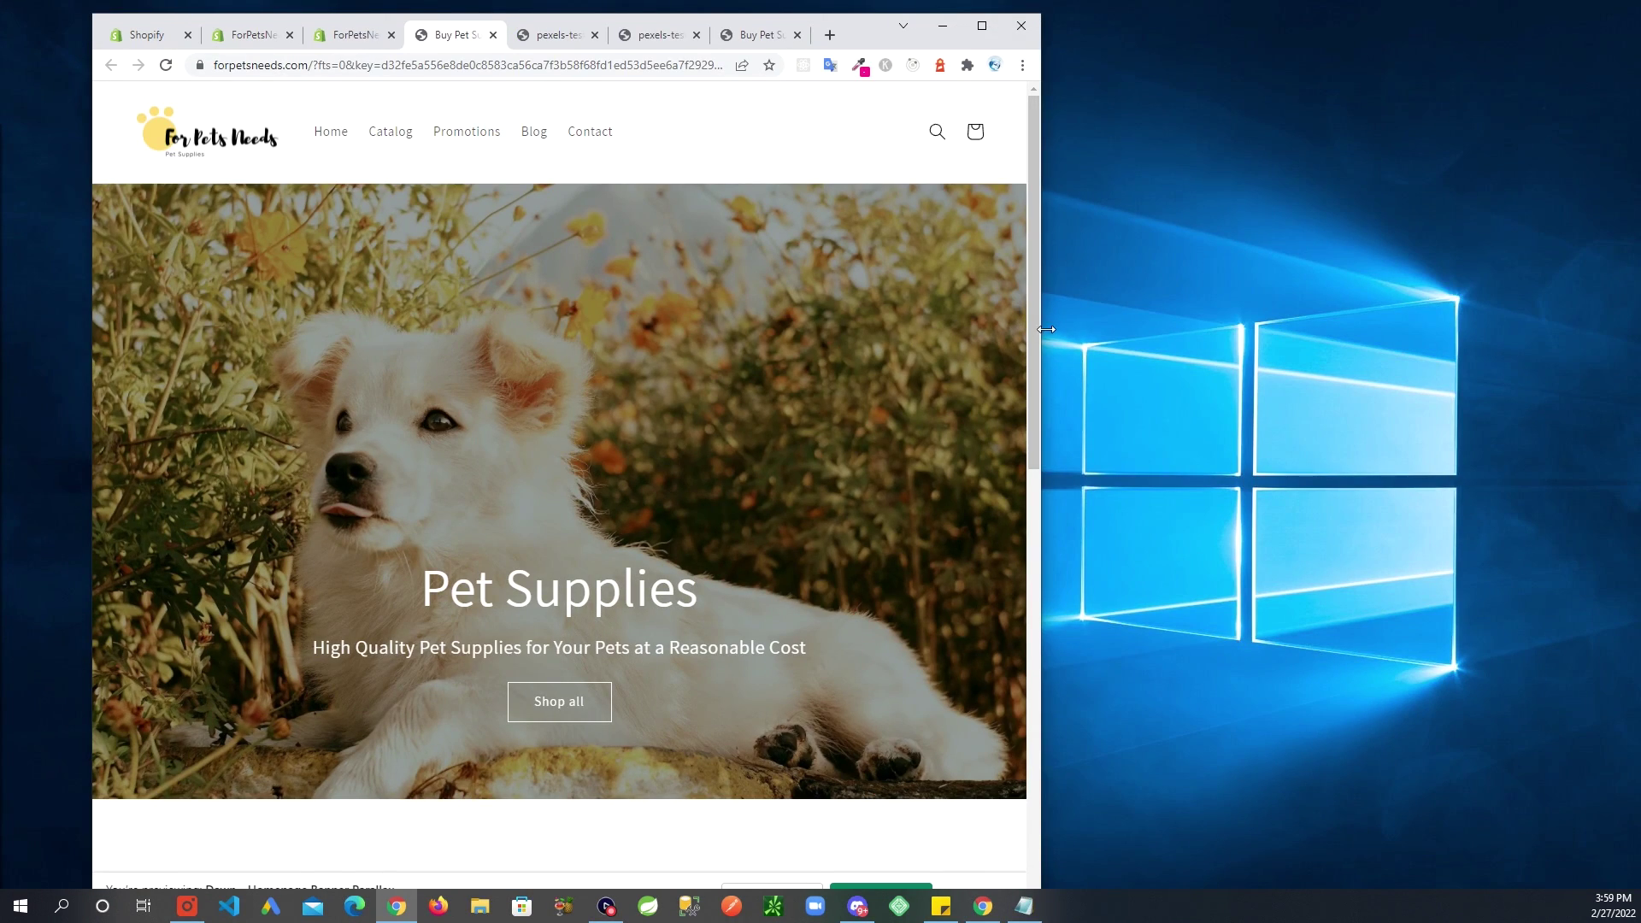
{"action": "left_click_drag", "start_coordinate": [1040, 329], "coordinate": [1166, 366]}
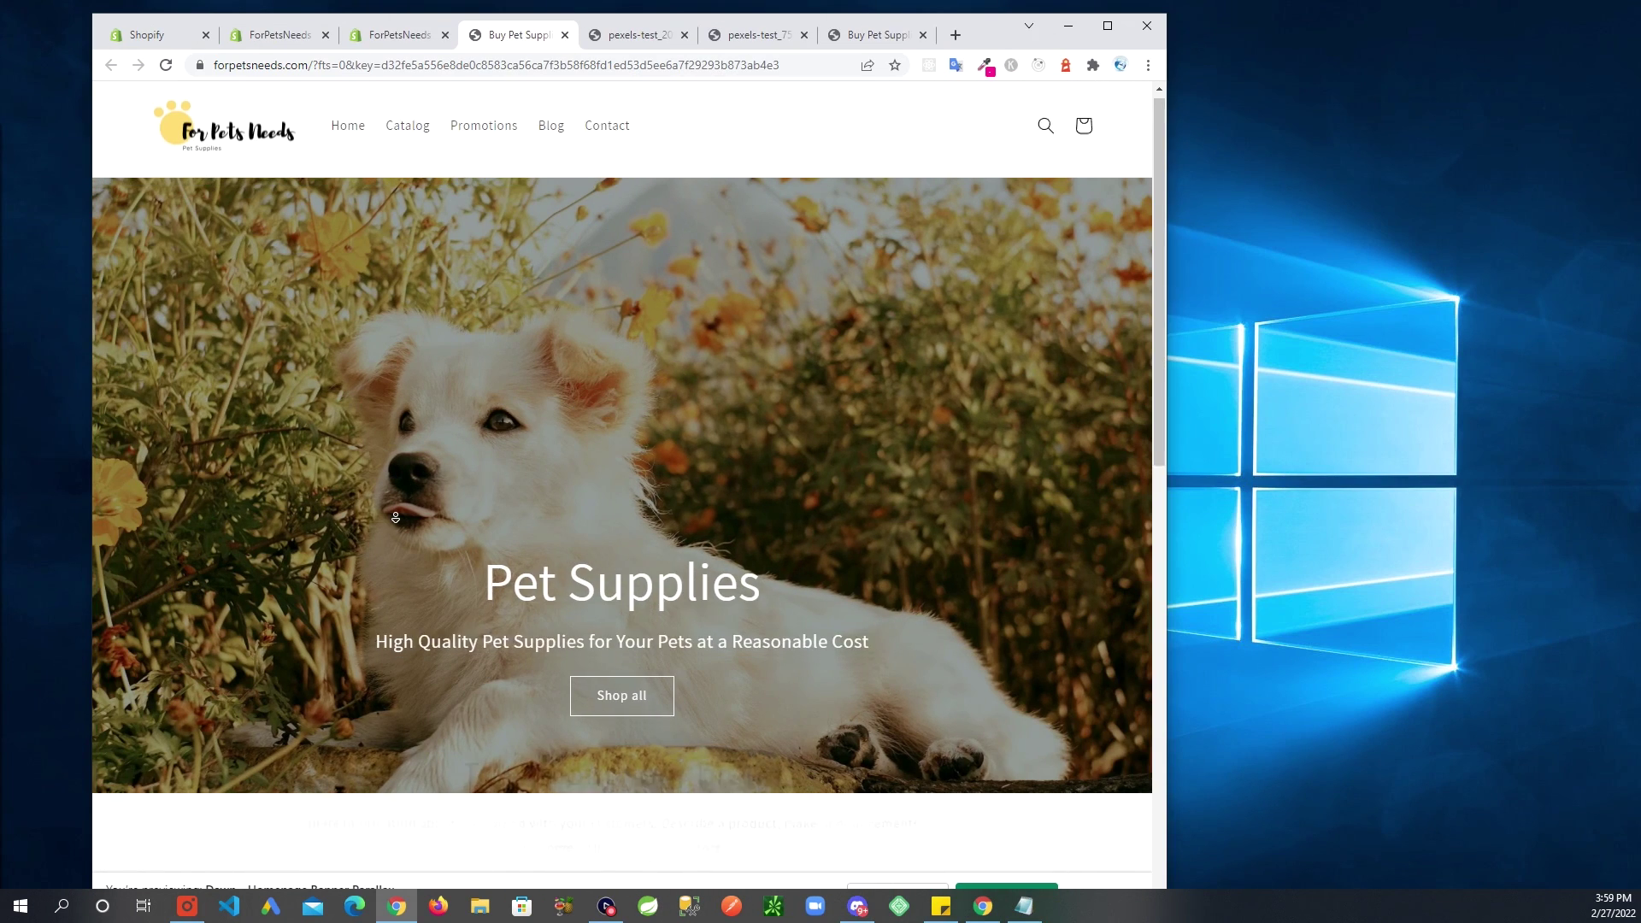
{"action": "scroll", "coordinate": [444, 318], "scroll_direction": "down", "scroll_amount": 5}
{"action": "scroll", "coordinate": [444, 318], "scroll_direction": "up", "scroll_amount": 5}
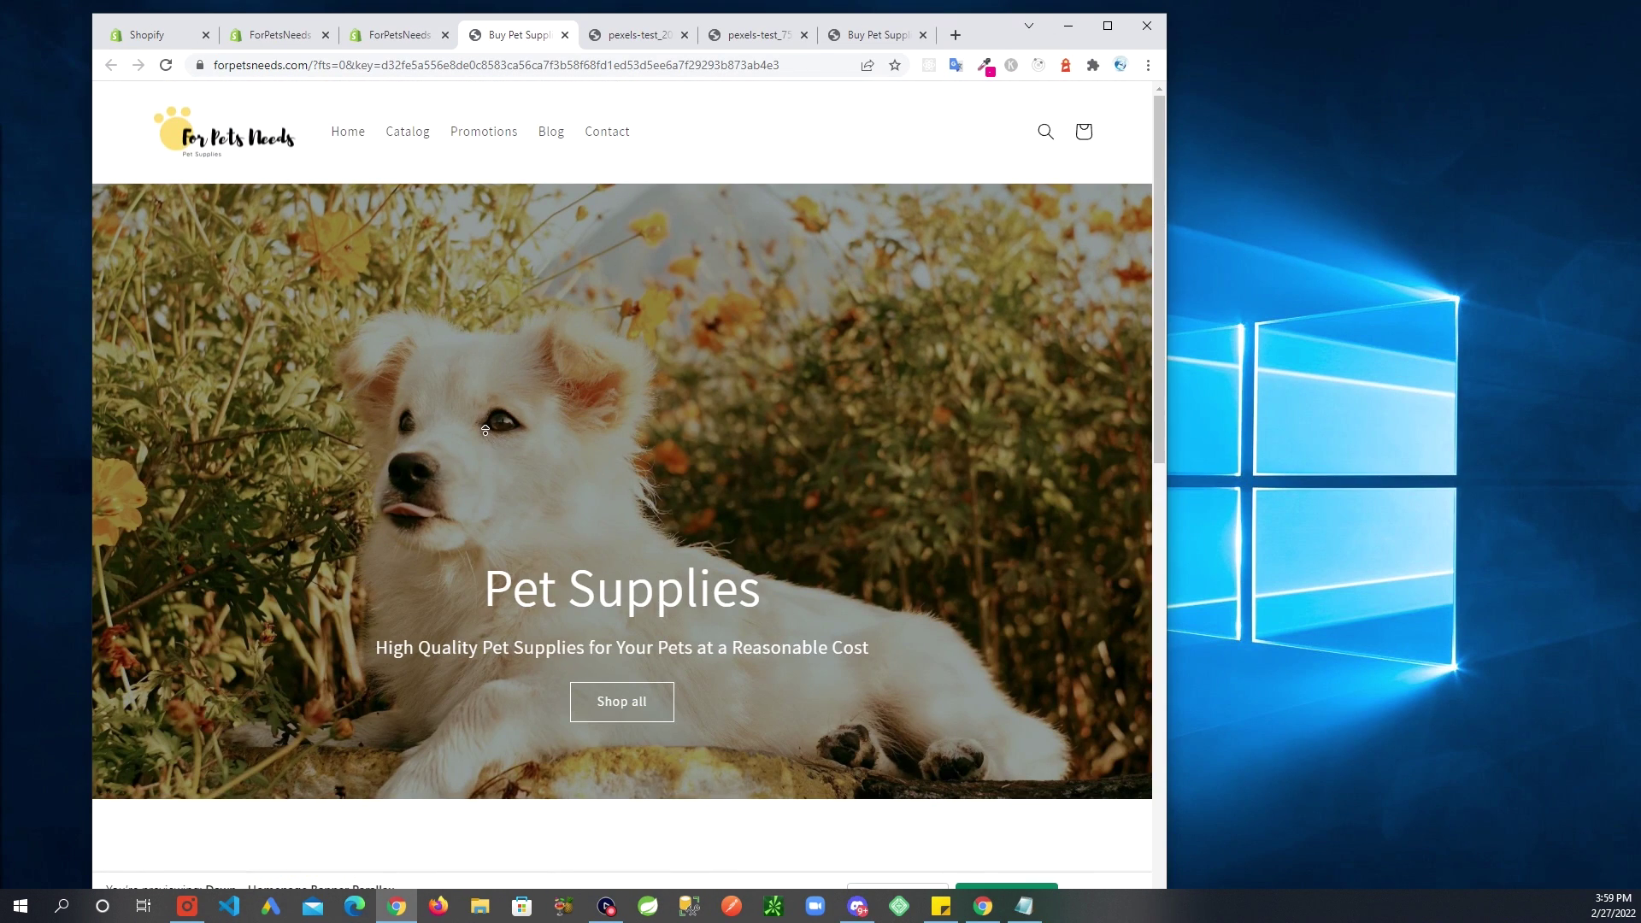
{"action": "scroll", "coordinate": [1059, 355], "scroll_direction": "down", "scroll_amount": 3}
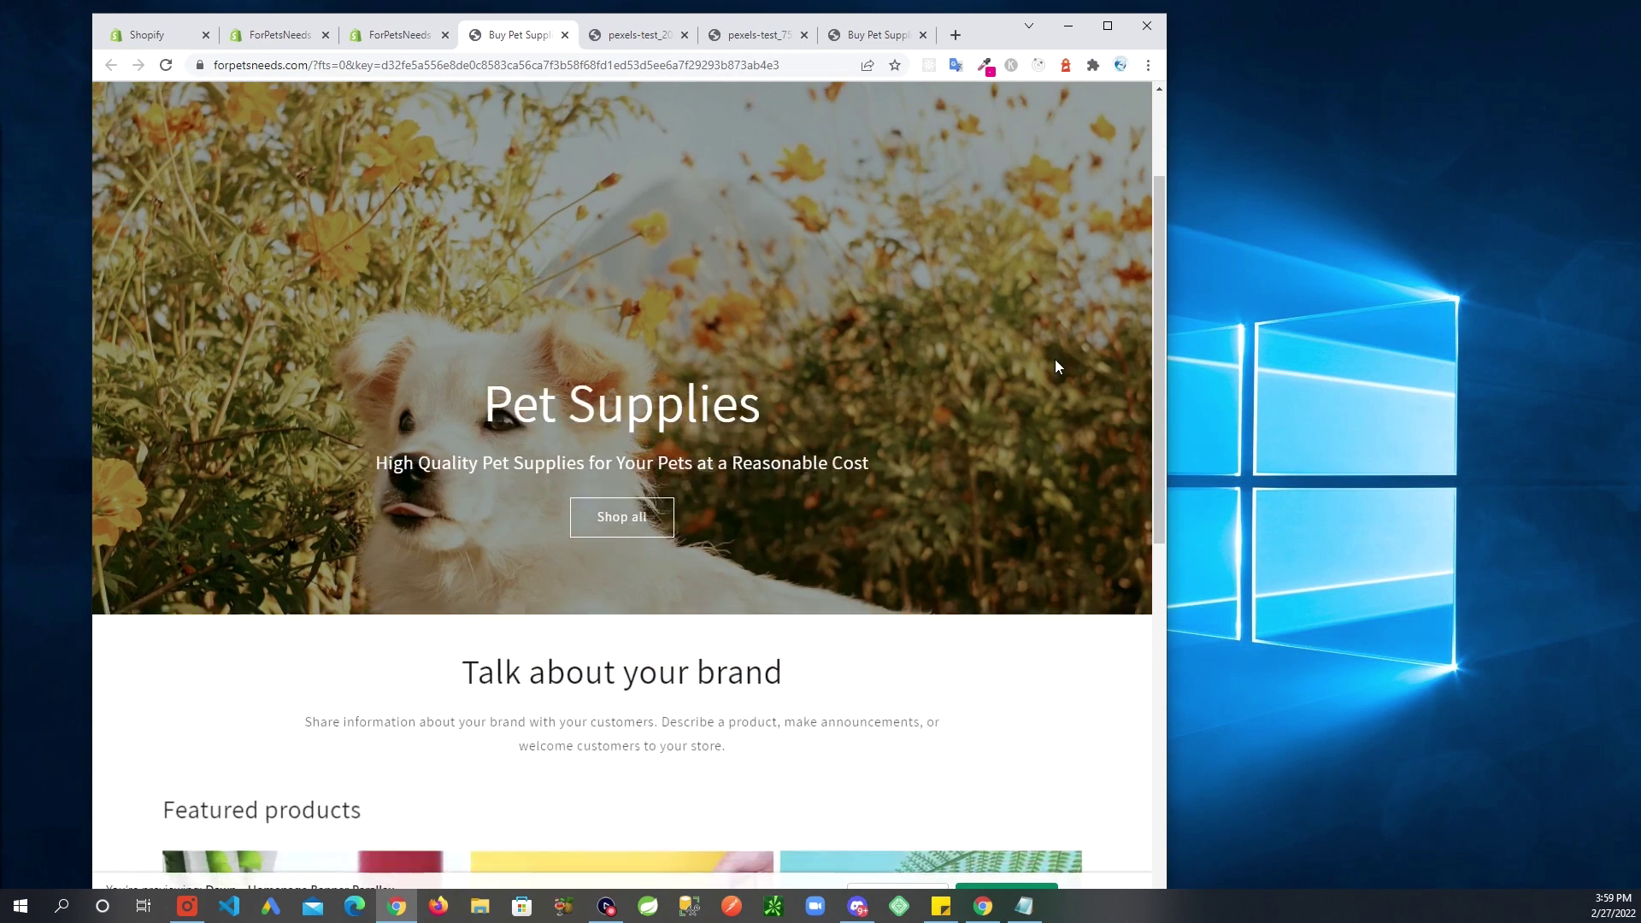
{"action": "scroll", "coordinate": [1052, 368], "scroll_direction": "up", "scroll_amount": 3}
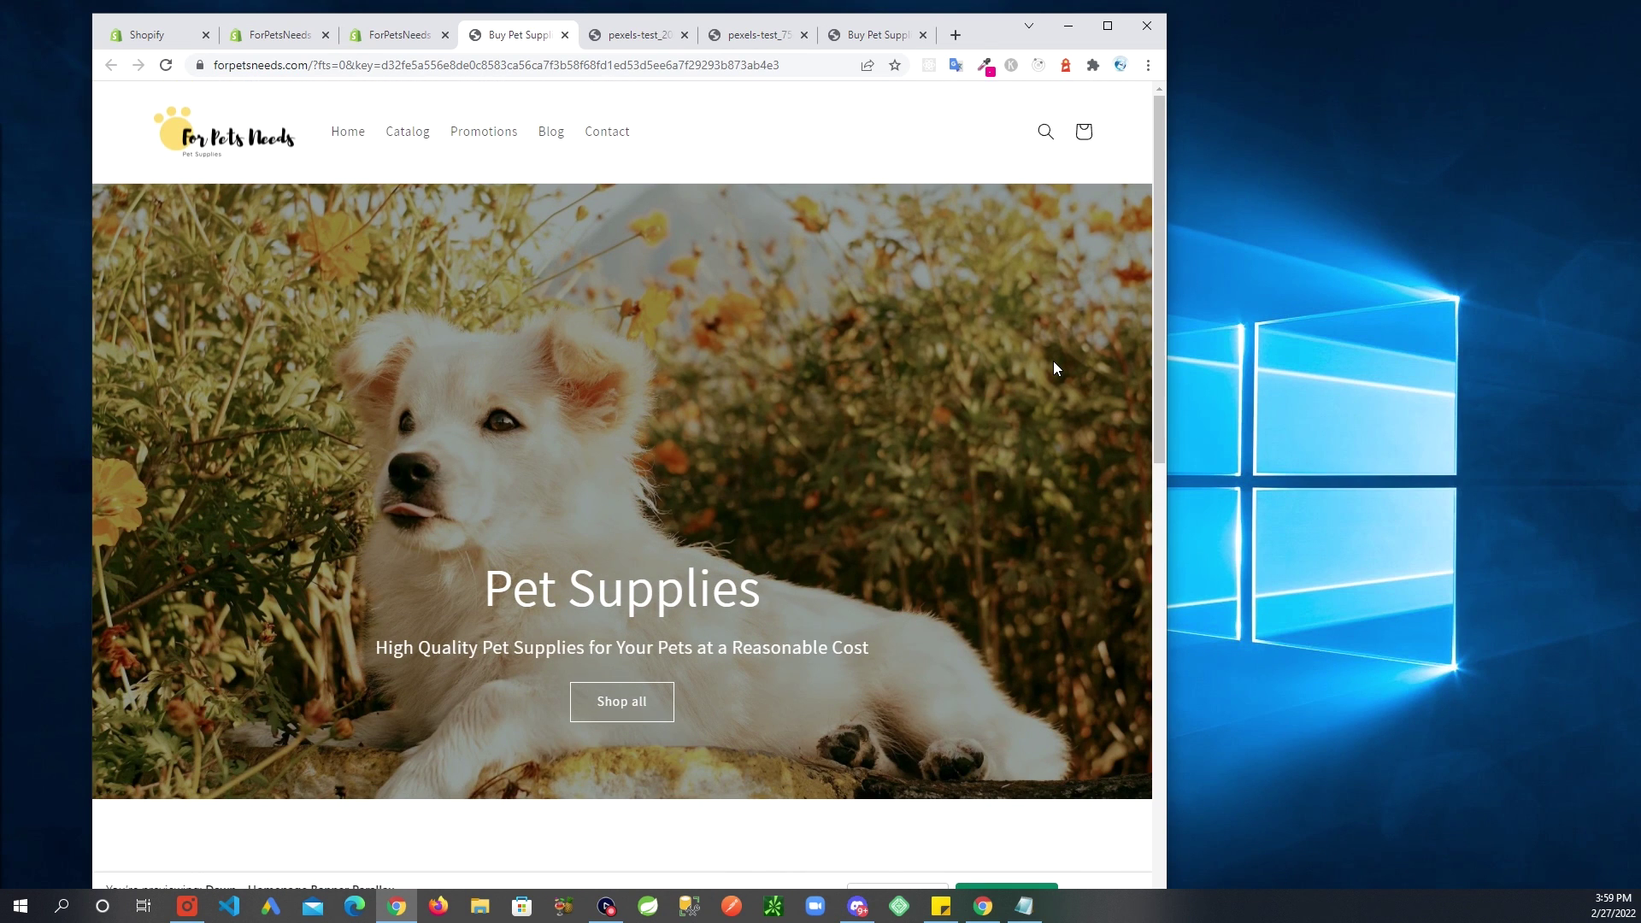